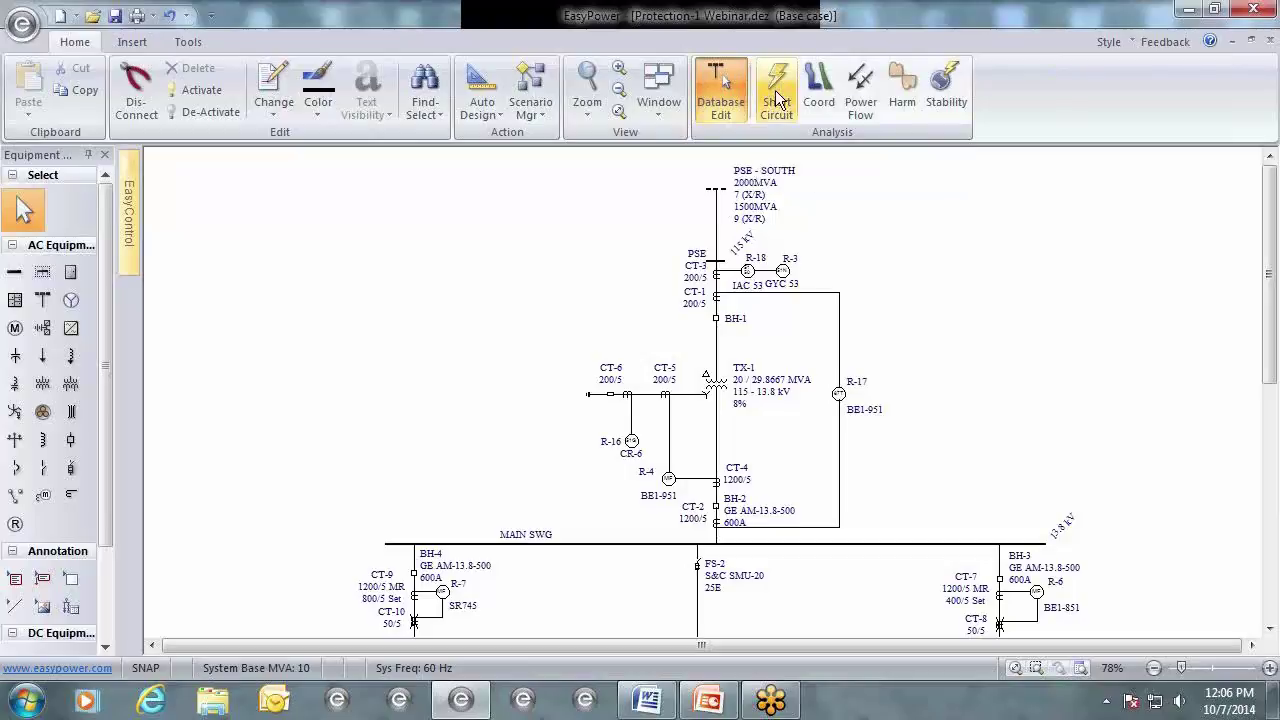
Switch to short circuit analysis and fault all buses on the one-line.
click(777, 92)
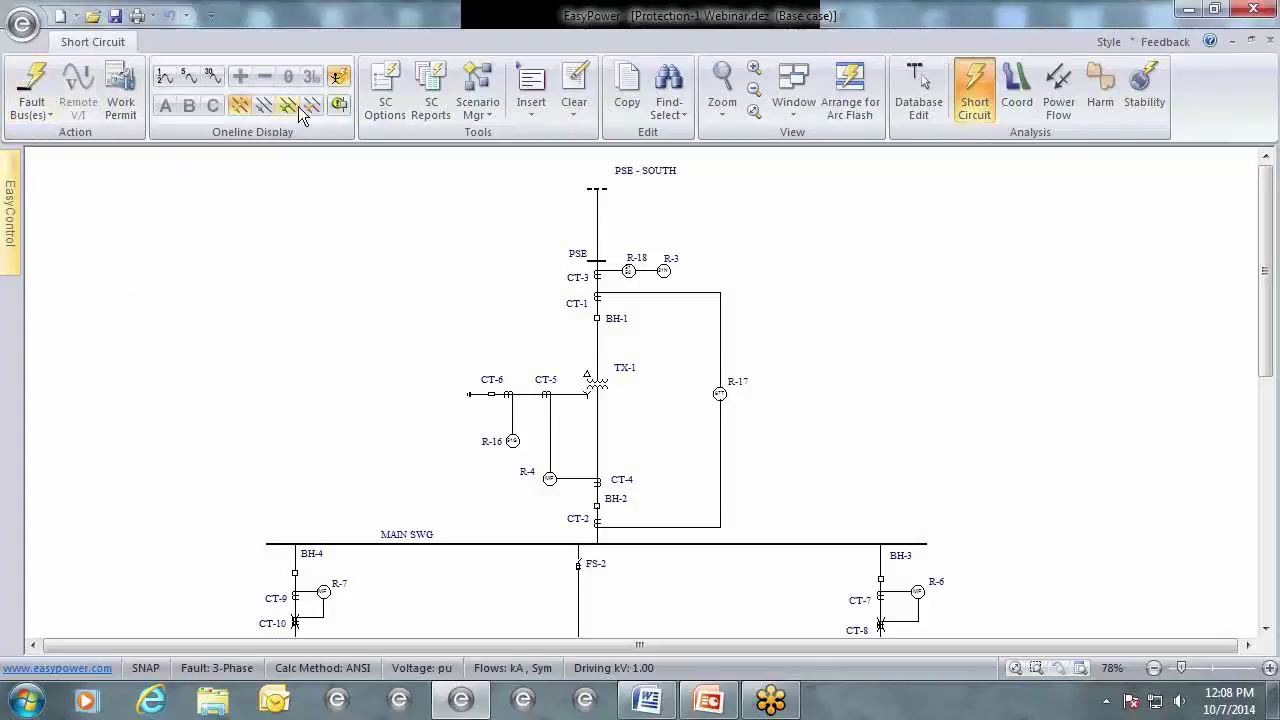
click(30, 88)
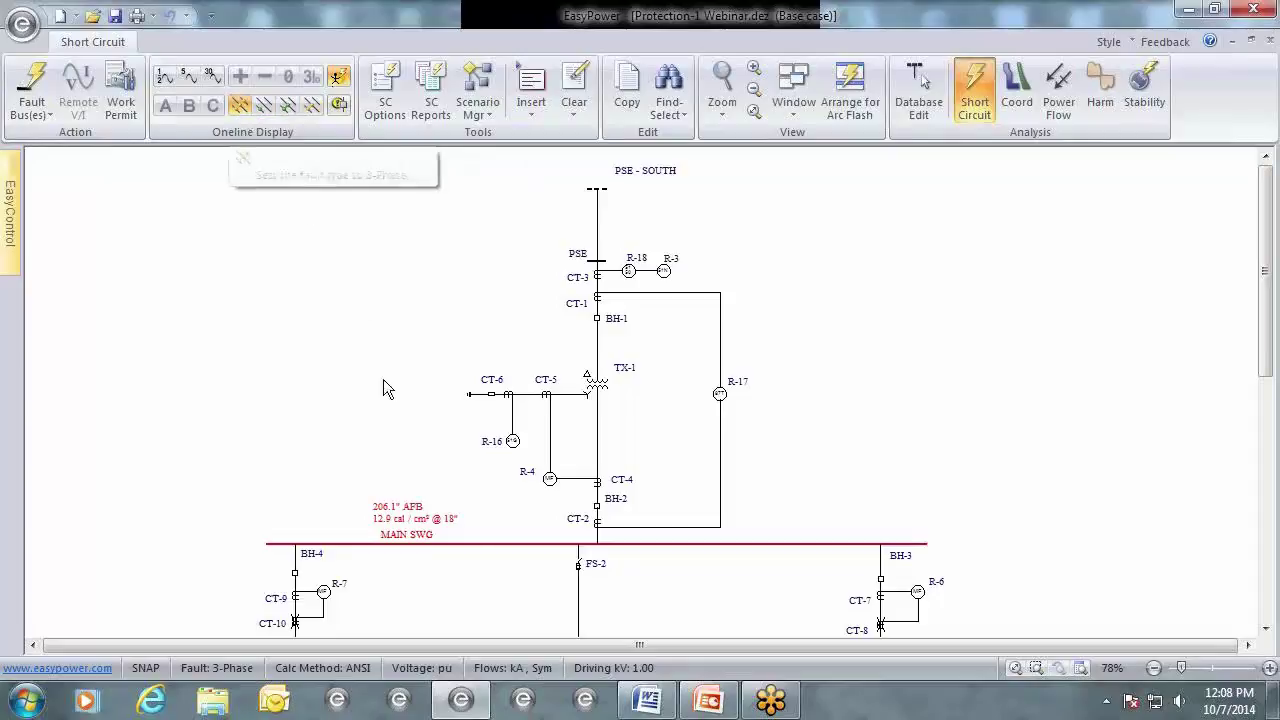
Examine the arc flash boundaries and incident energies at the main switchgear, REFINER, SWG-4, the panels and the motor control centers.
scroll(498, 600, down, 8)
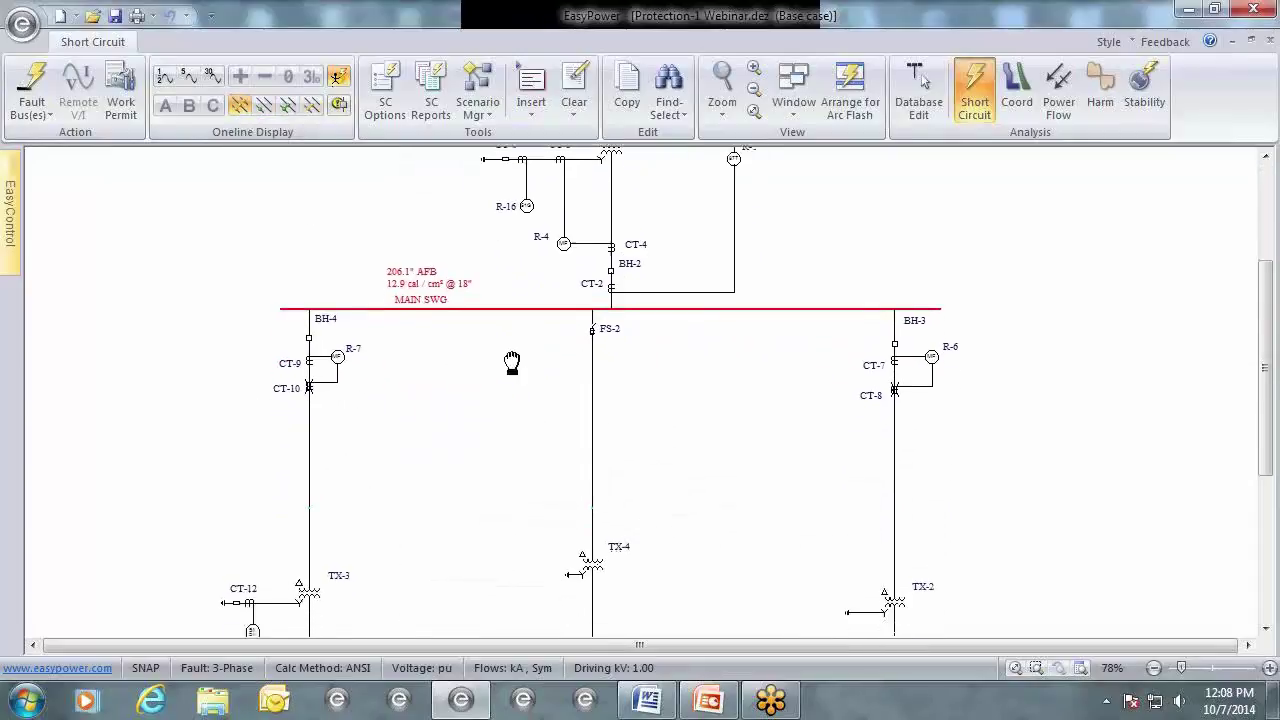
scroll(492, 480, down, 3)
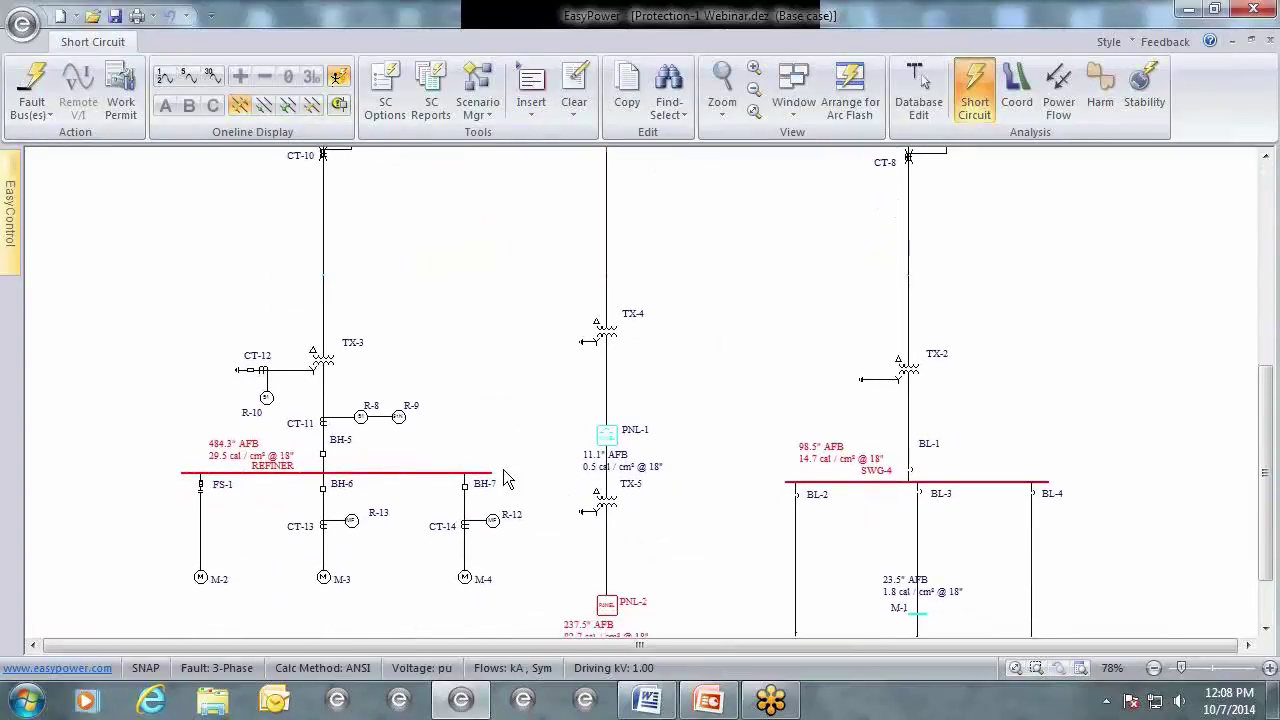
scroll(528, 514, down, 1)
drag(528, 514, 349, 421)
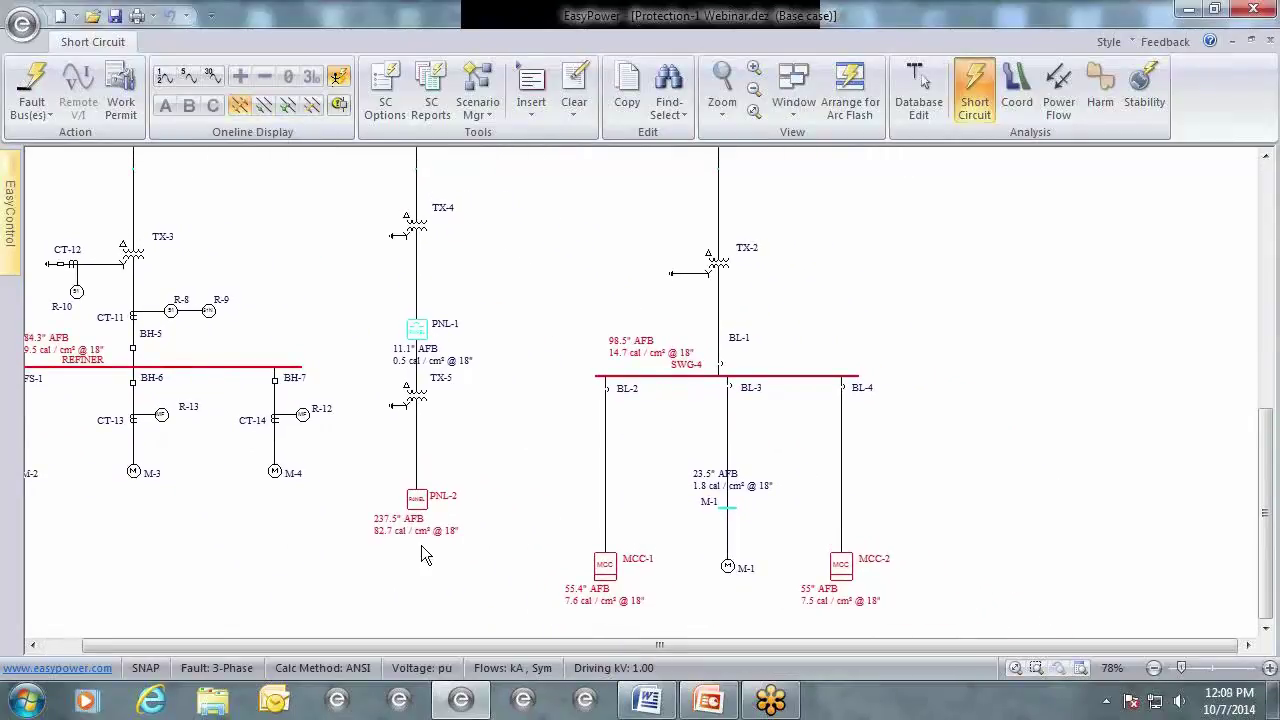
drag(600, 271, 677, 440)
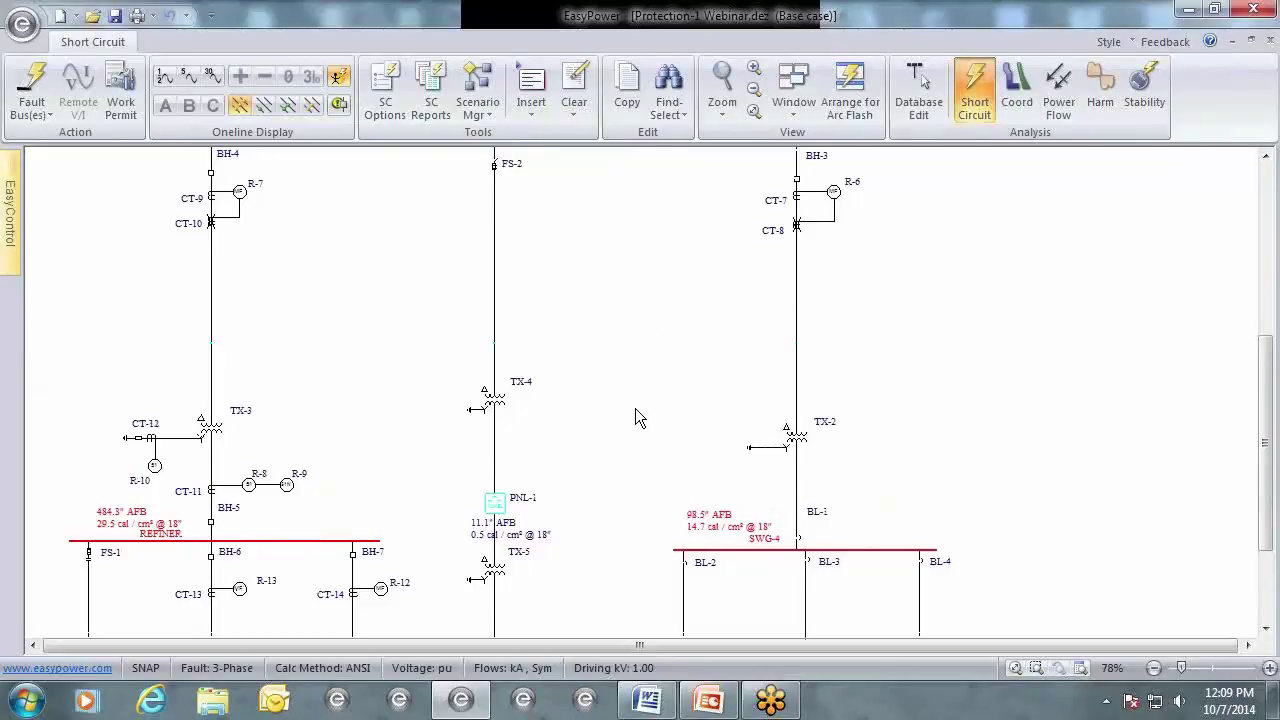
drag(758, 596, 671, 515)
scroll(671, 515, up, 1)
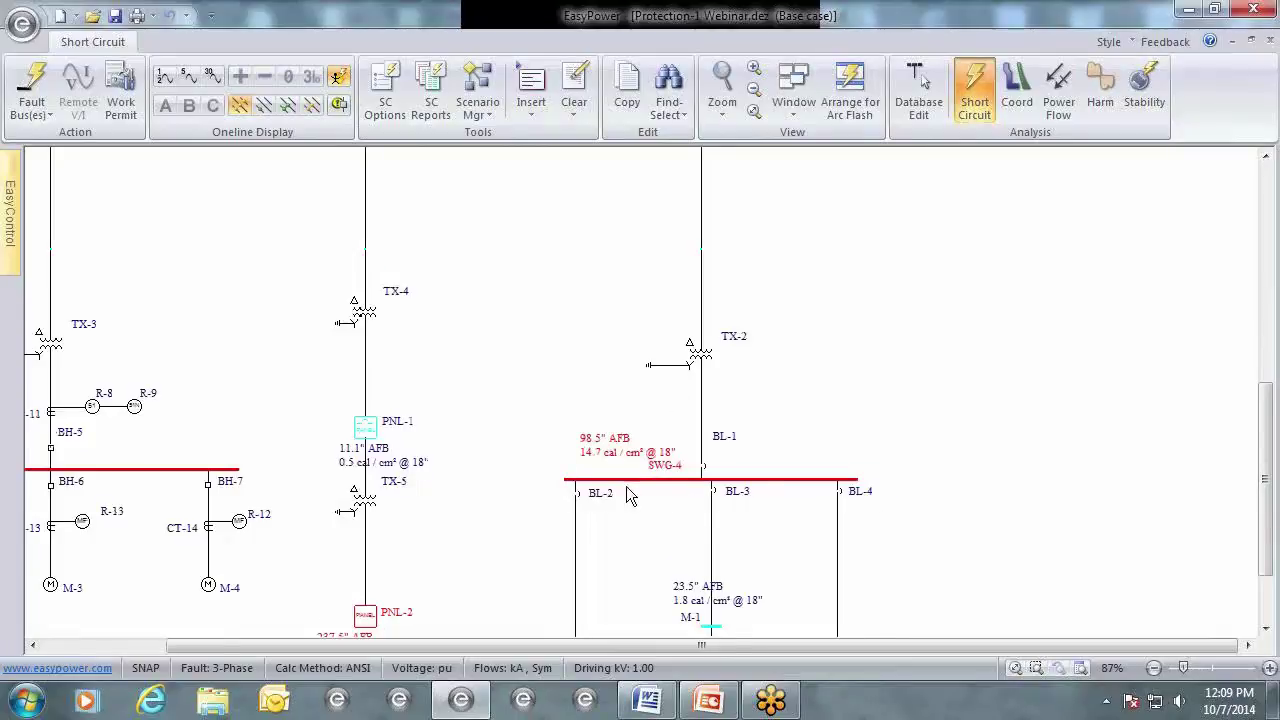
scroll(600, 452, up, 1)
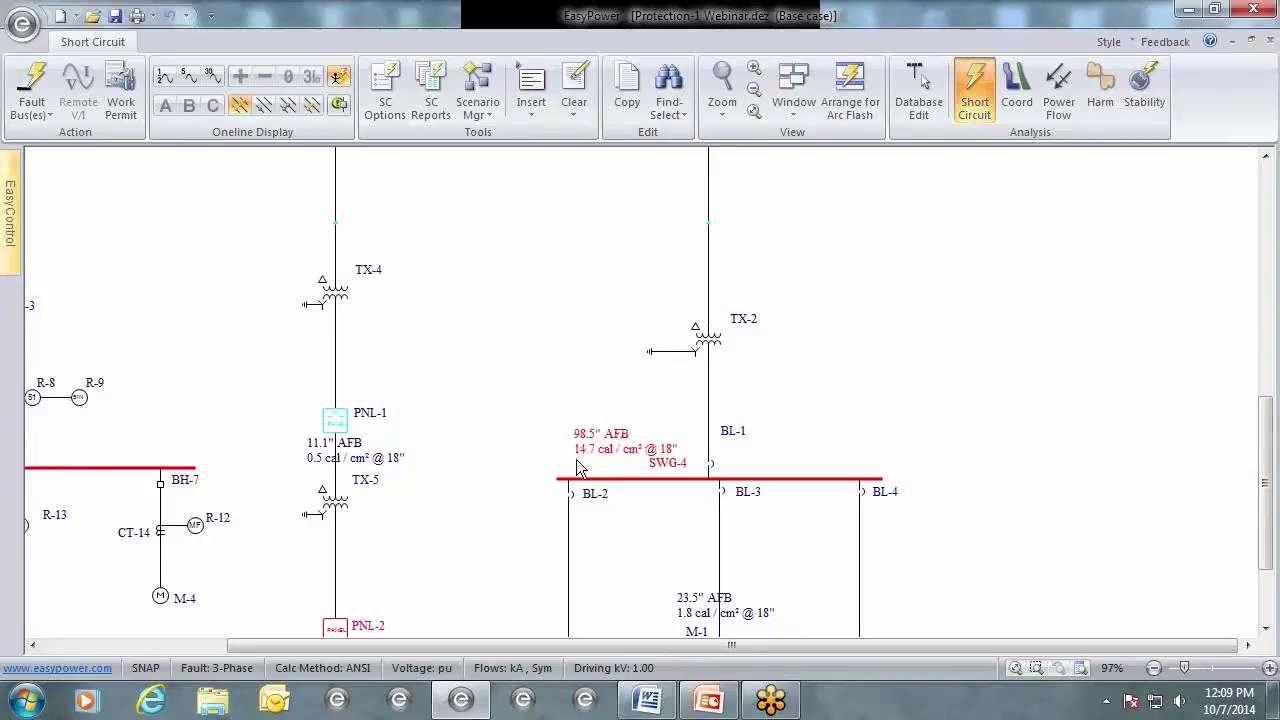
scroll(585, 468, up, 1)
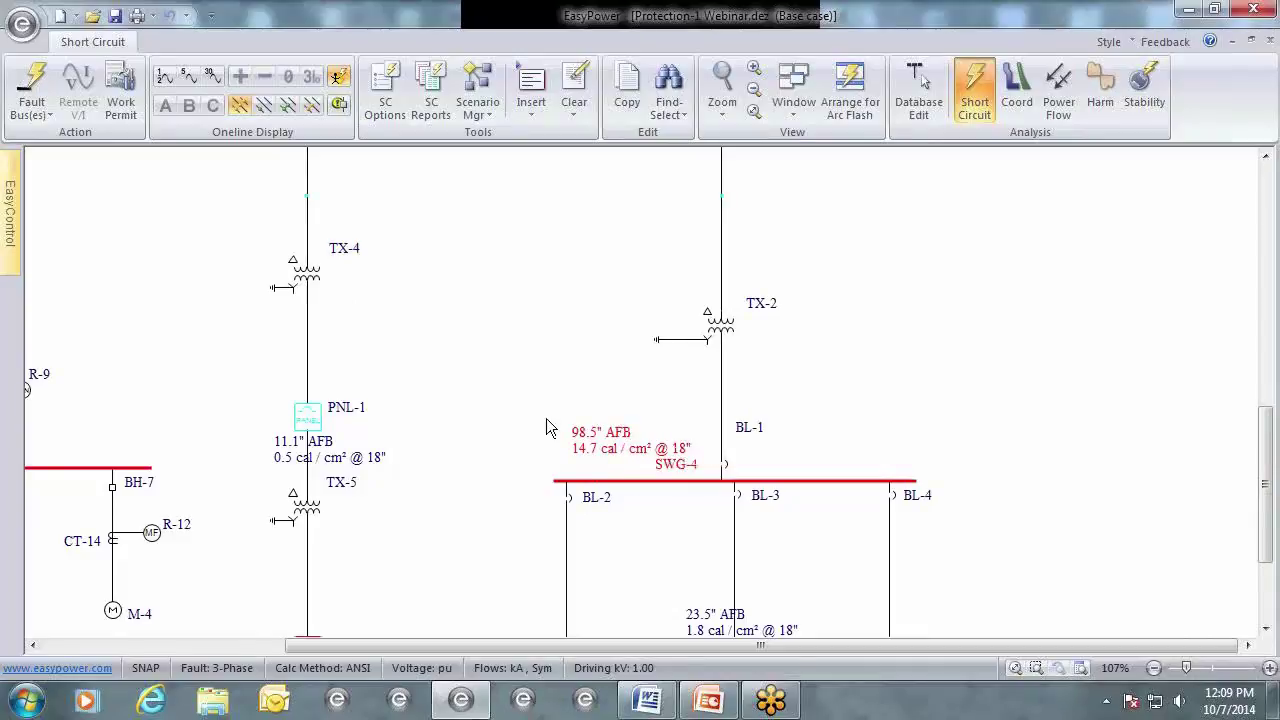
drag(597, 523, 808, 416)
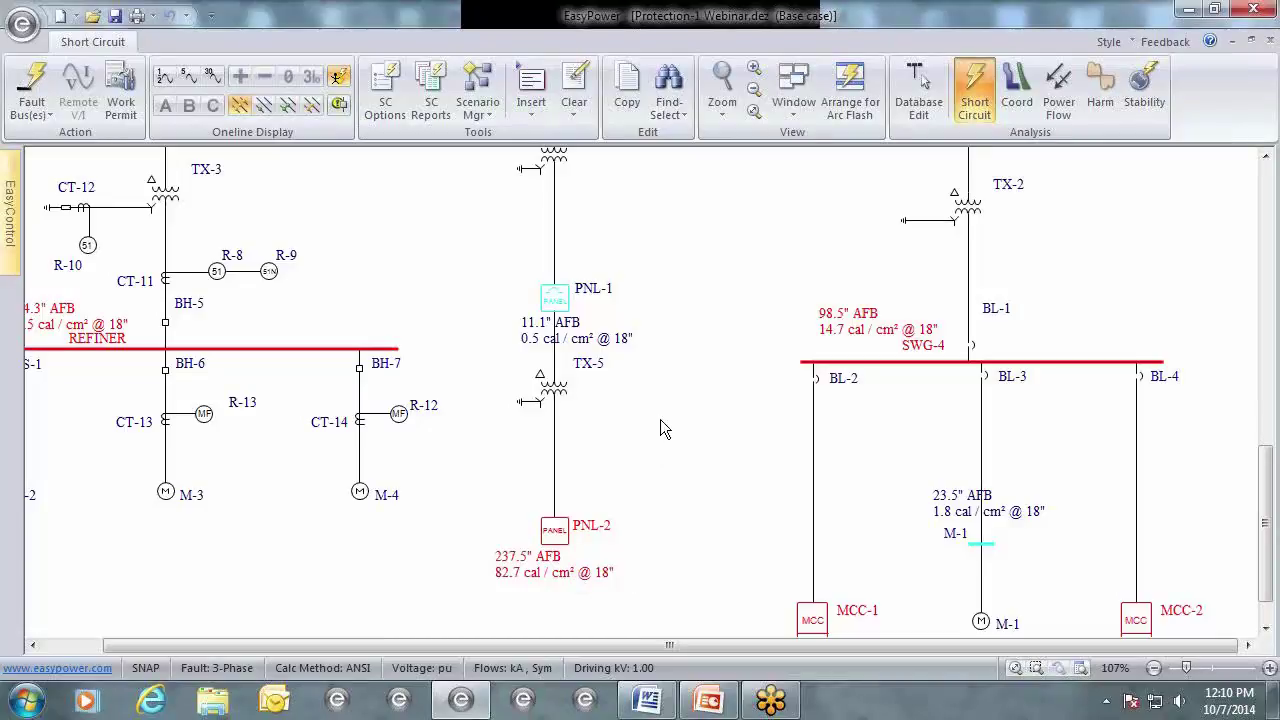
drag(655, 334, 718, 332)
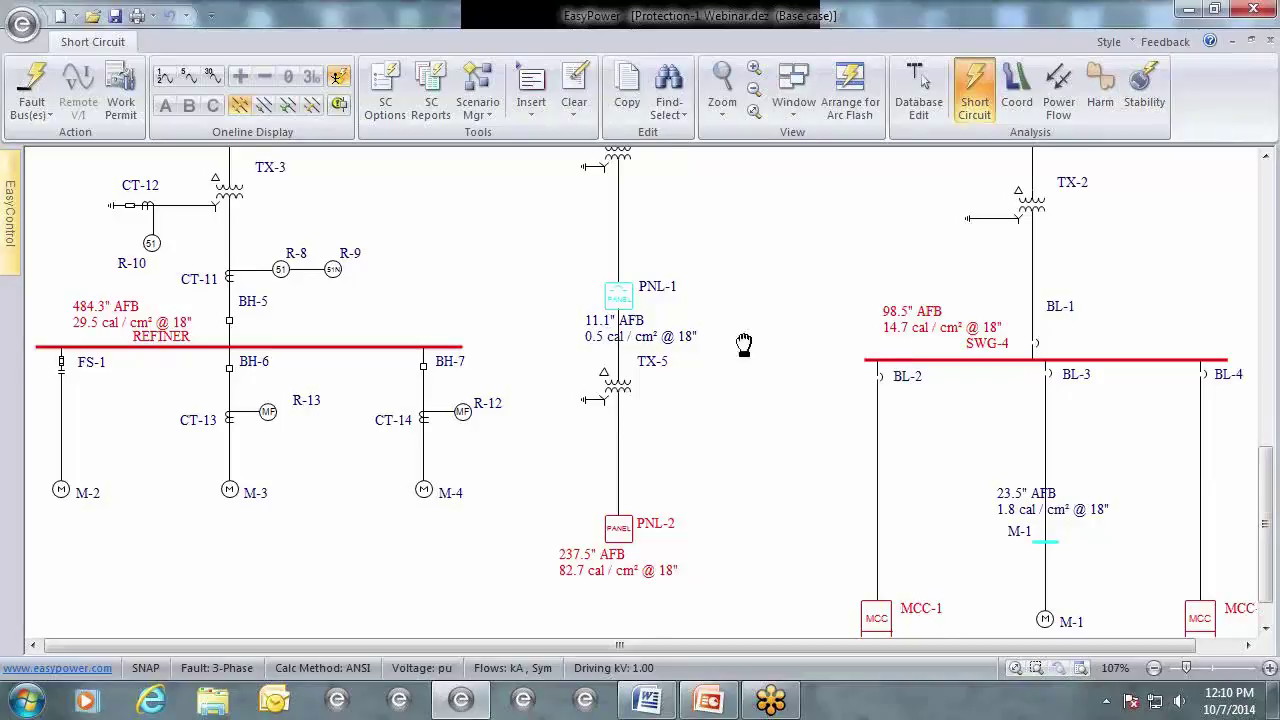
Run a fault on the SWG-4 bus only.
scroll(737, 349, down, 1)
drag(856, 500, 650, 461)
click(800, 478)
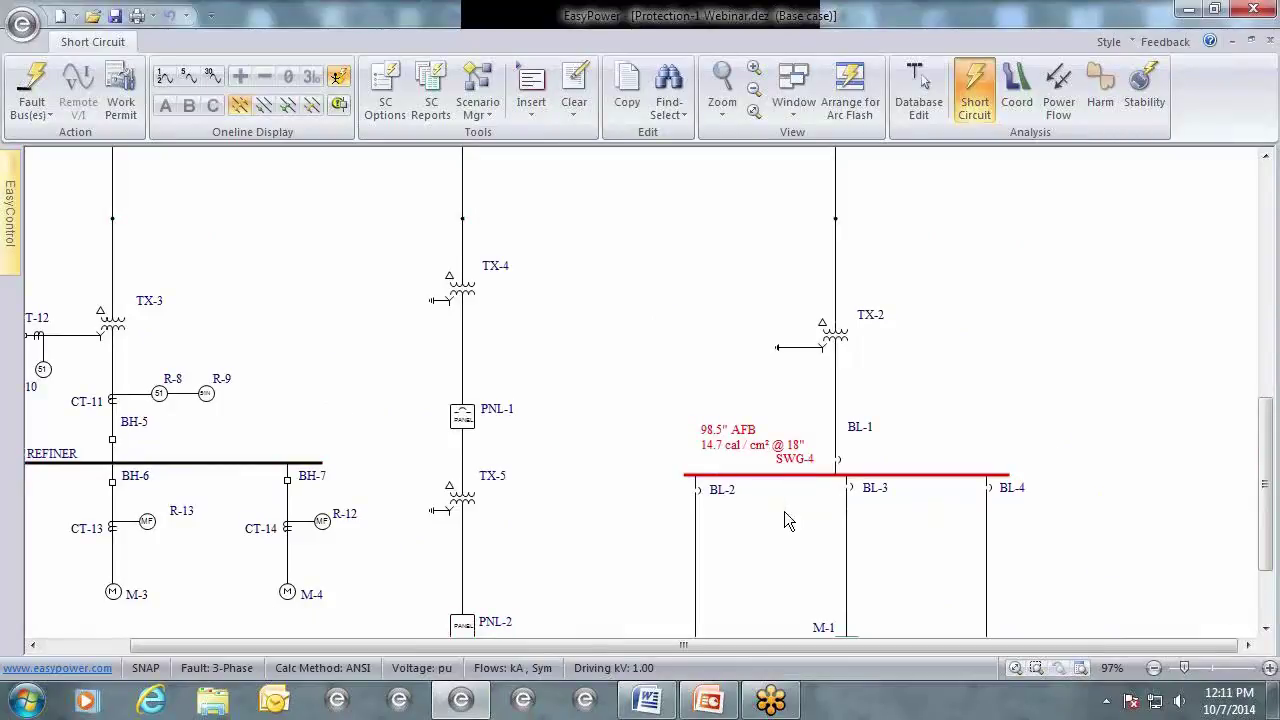
Select the equipment from TX-2 through SWG-4 down to MCC-1, M-1 and MCC-2, and fault the selected buses.
drag(760, 542, 720, 364)
scroll(718, 362, down, 1)
drag(606, 278, 1023, 558)
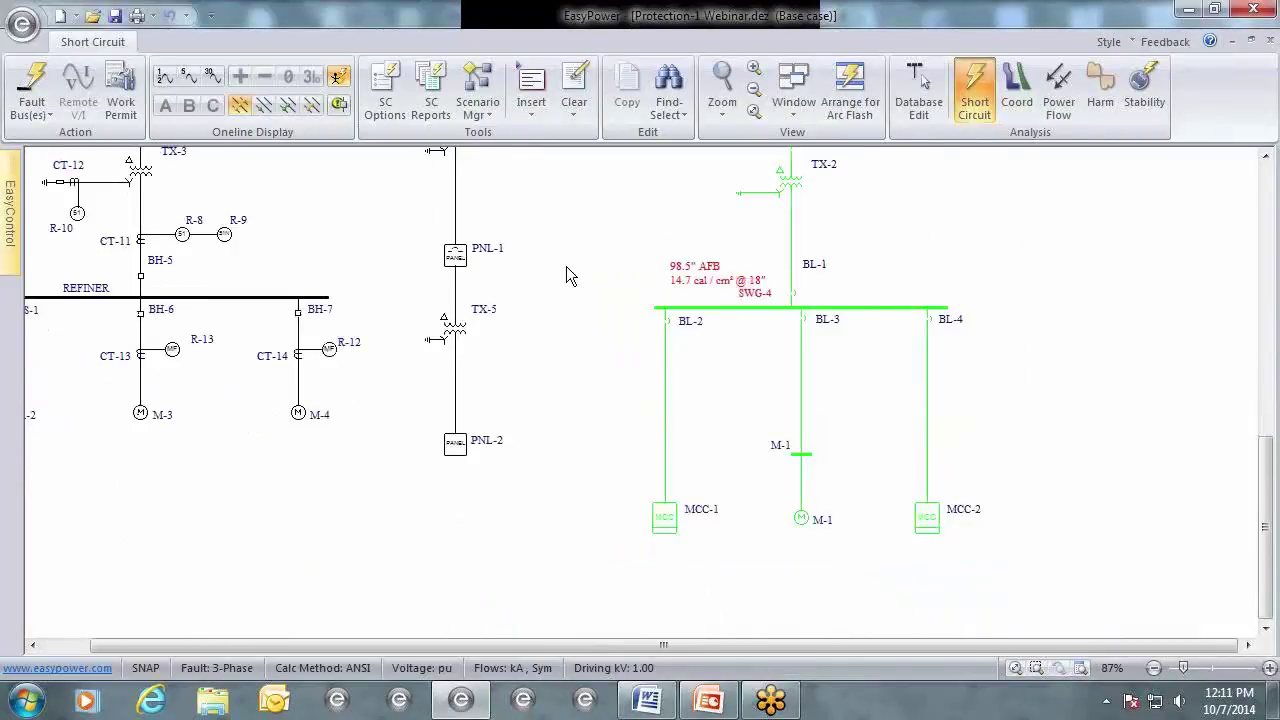
scroll(564, 338, up, 1)
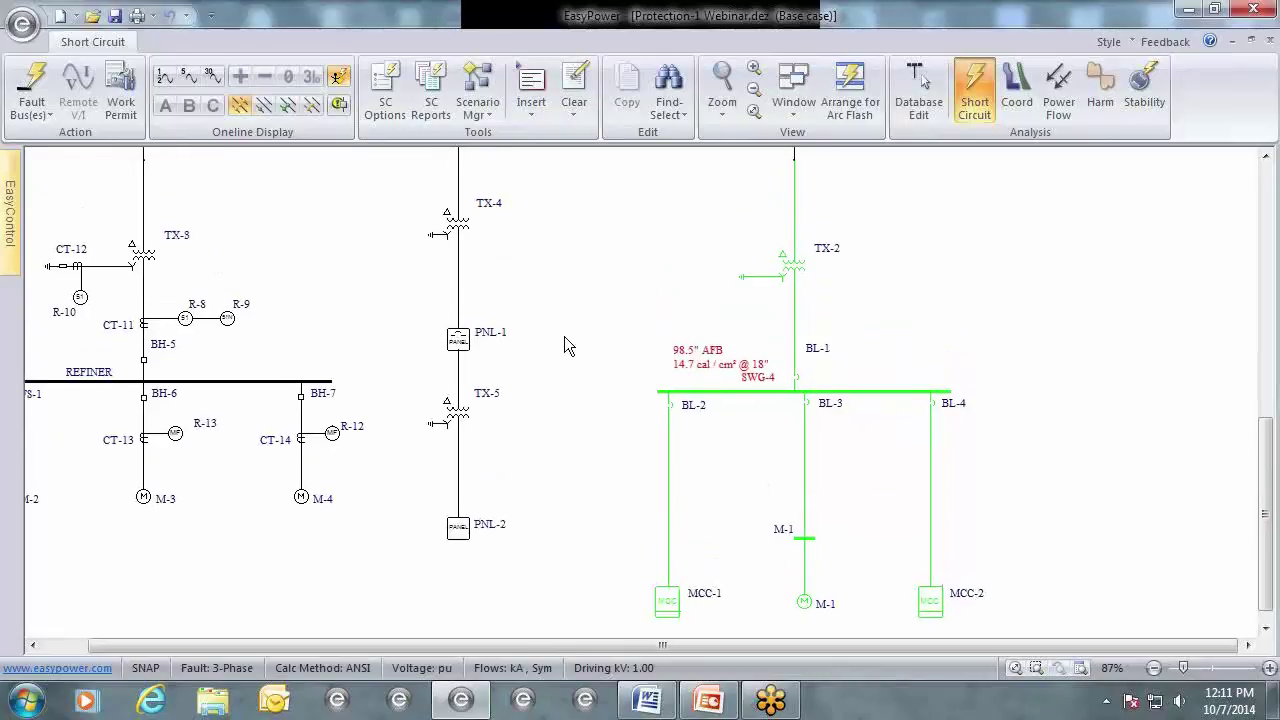
click(43, 73)
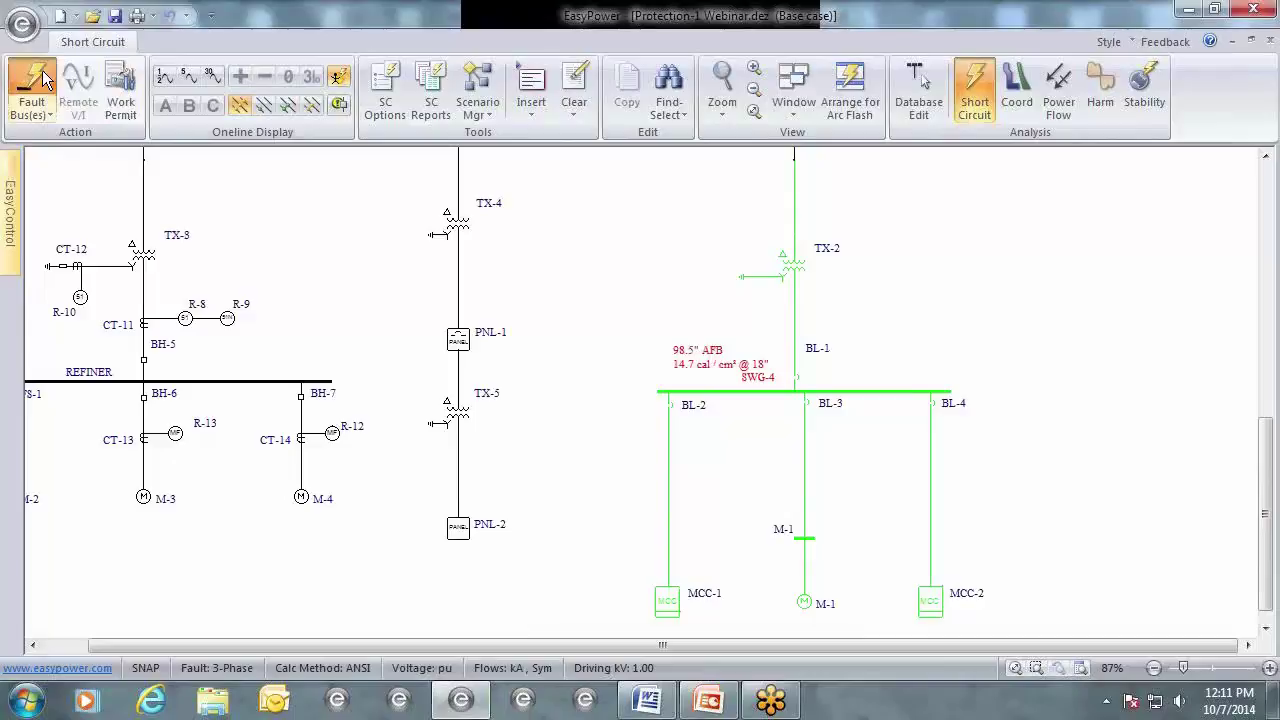
drag(664, 312, 771, 371)
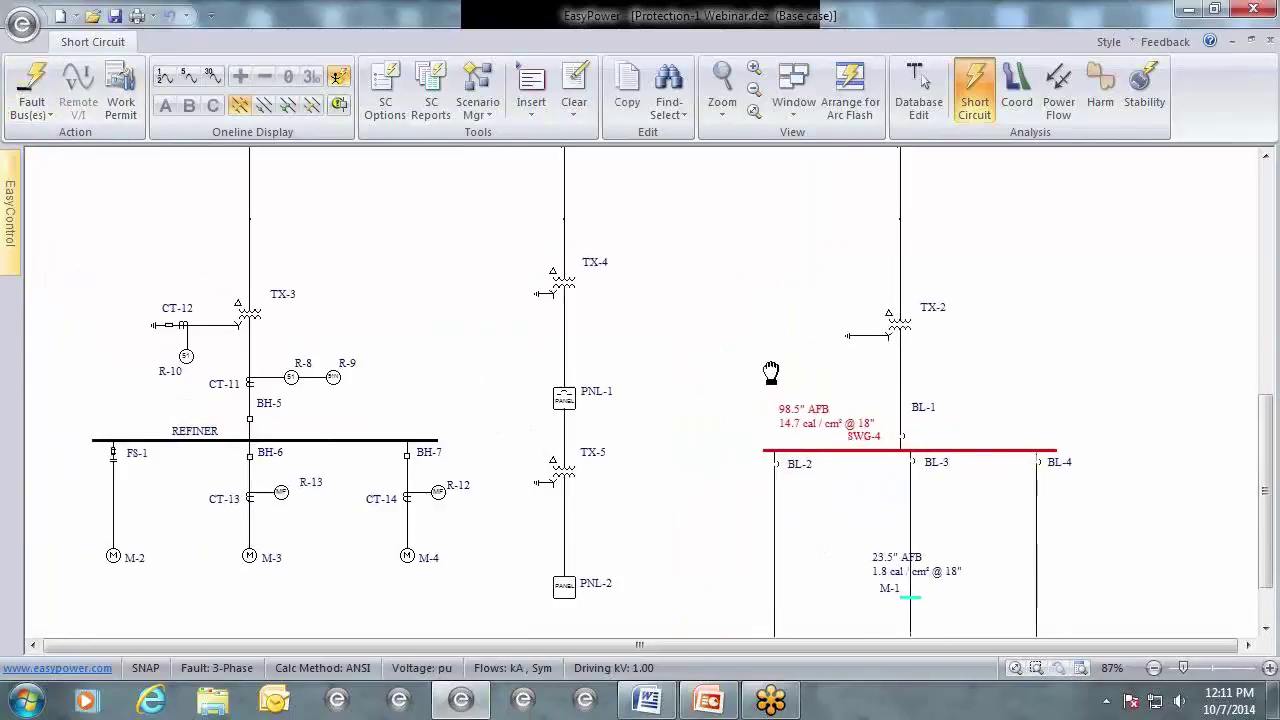
Review the arc flash results around SWG-4 and arrange the one-line together with the arc flash hazard report.
scroll(771, 371, down, 1)
drag(803, 455, 648, 302)
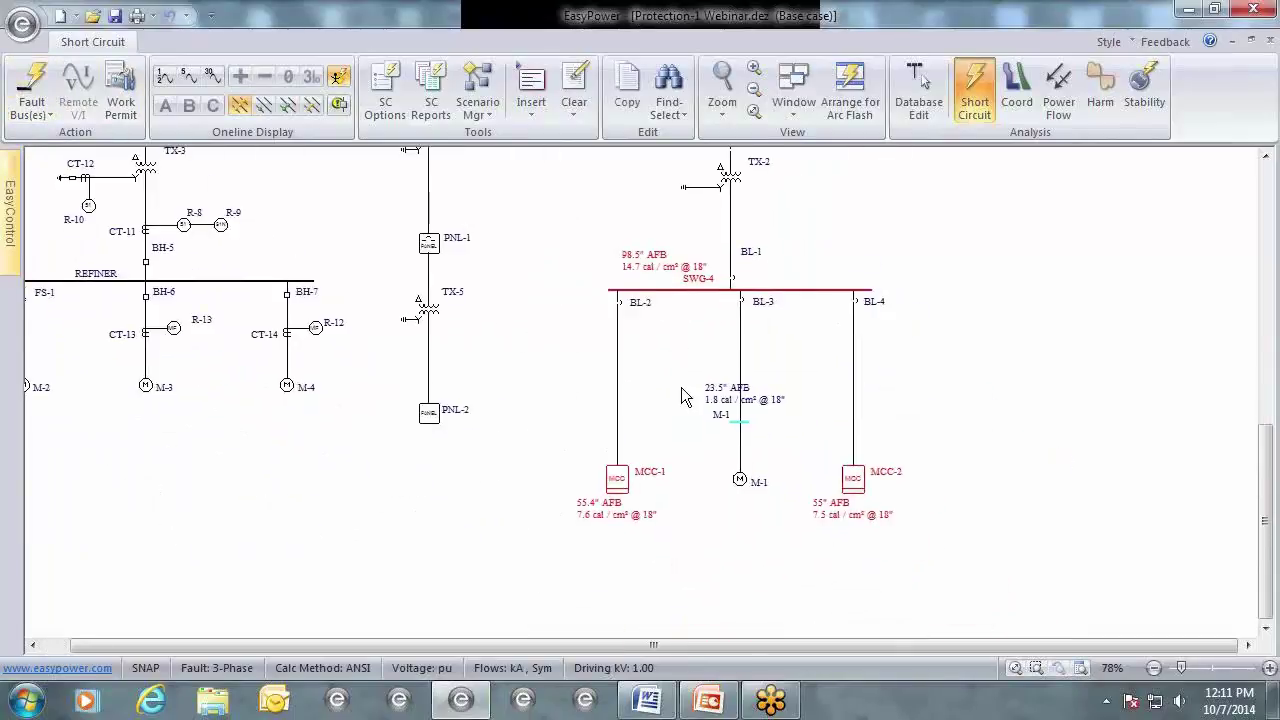
drag(366, 242, 414, 325)
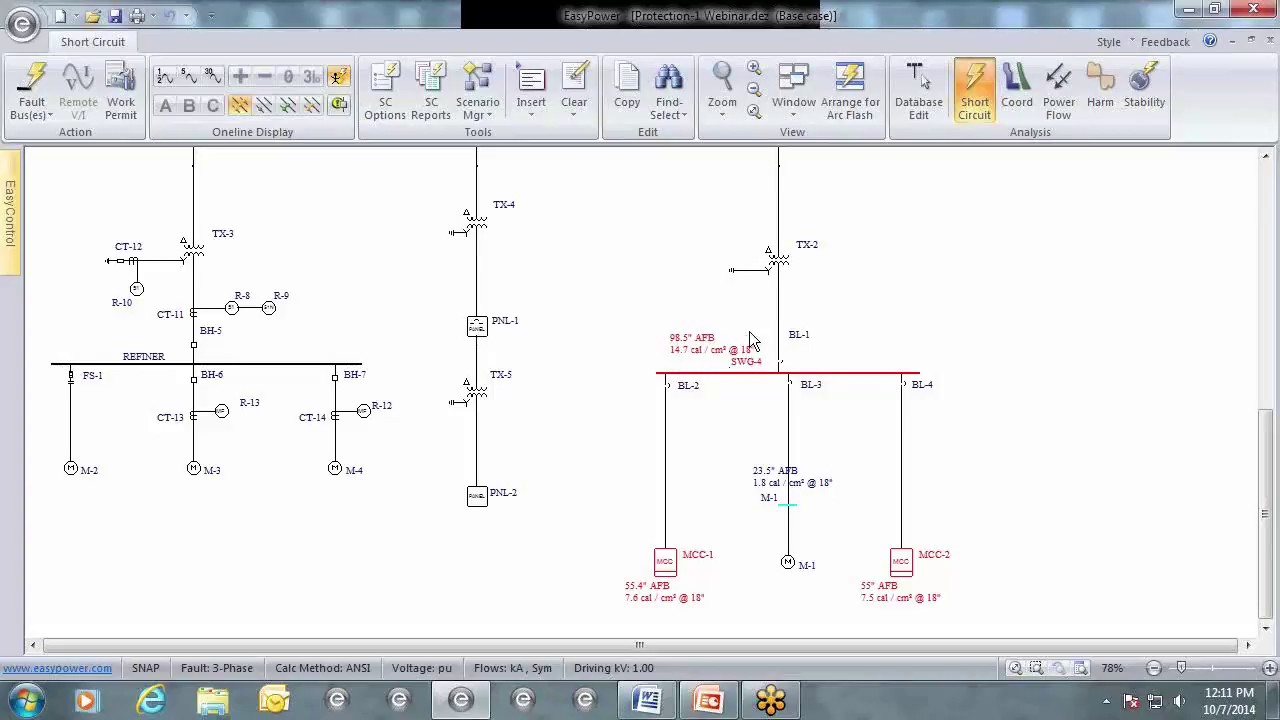
click(855, 112)
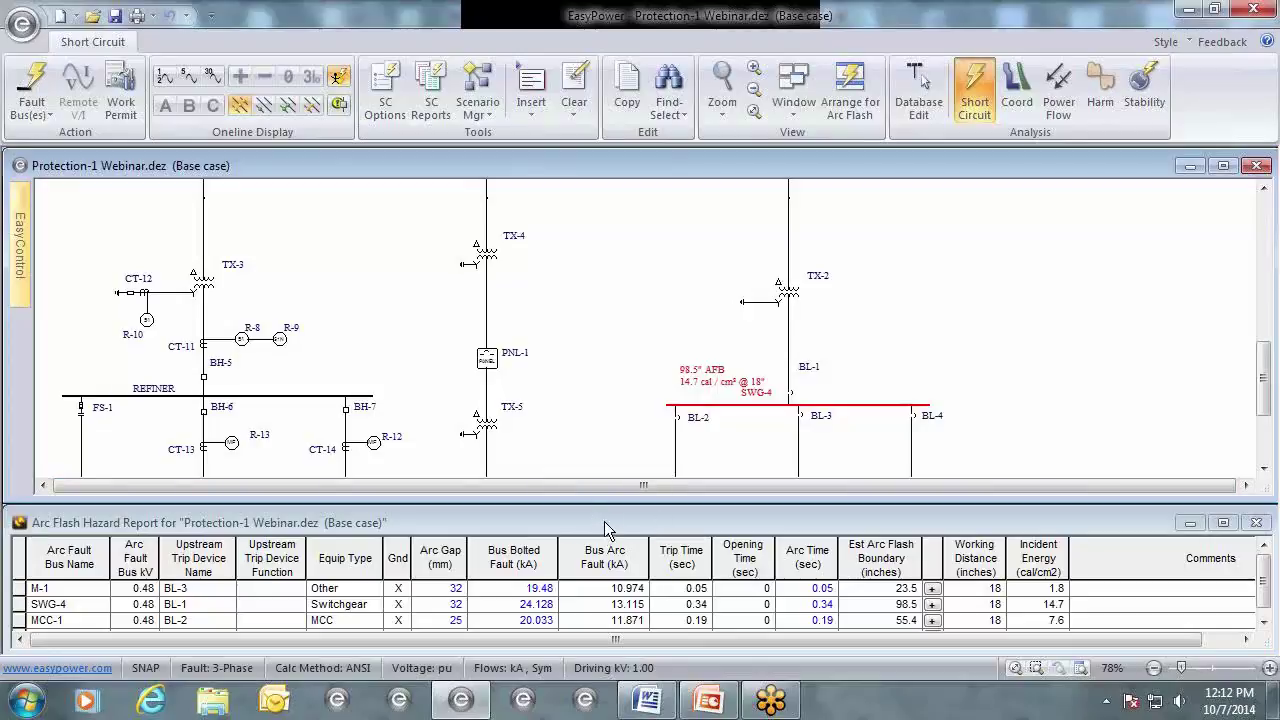
Examine the SWG-4 row in the enlarged arc flash hazard report and check its upstream breaker BL-1 on the restored one-line.
click(1224, 523)
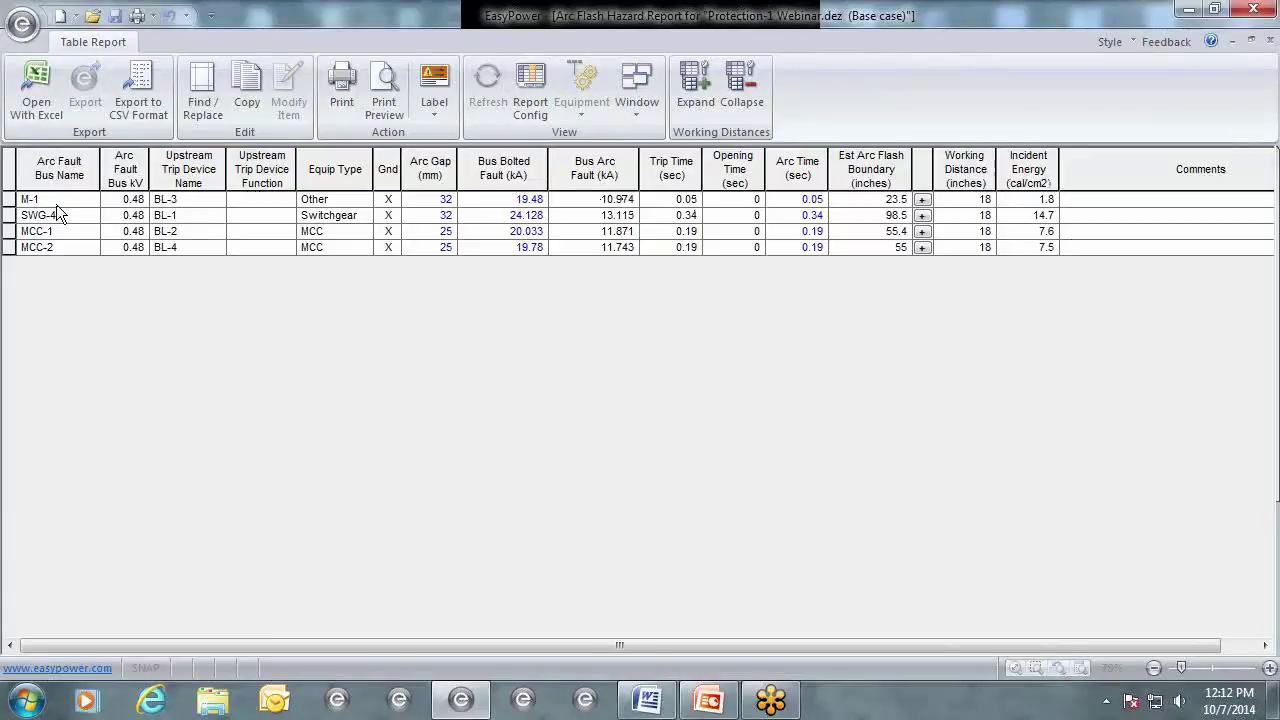
click(9, 215)
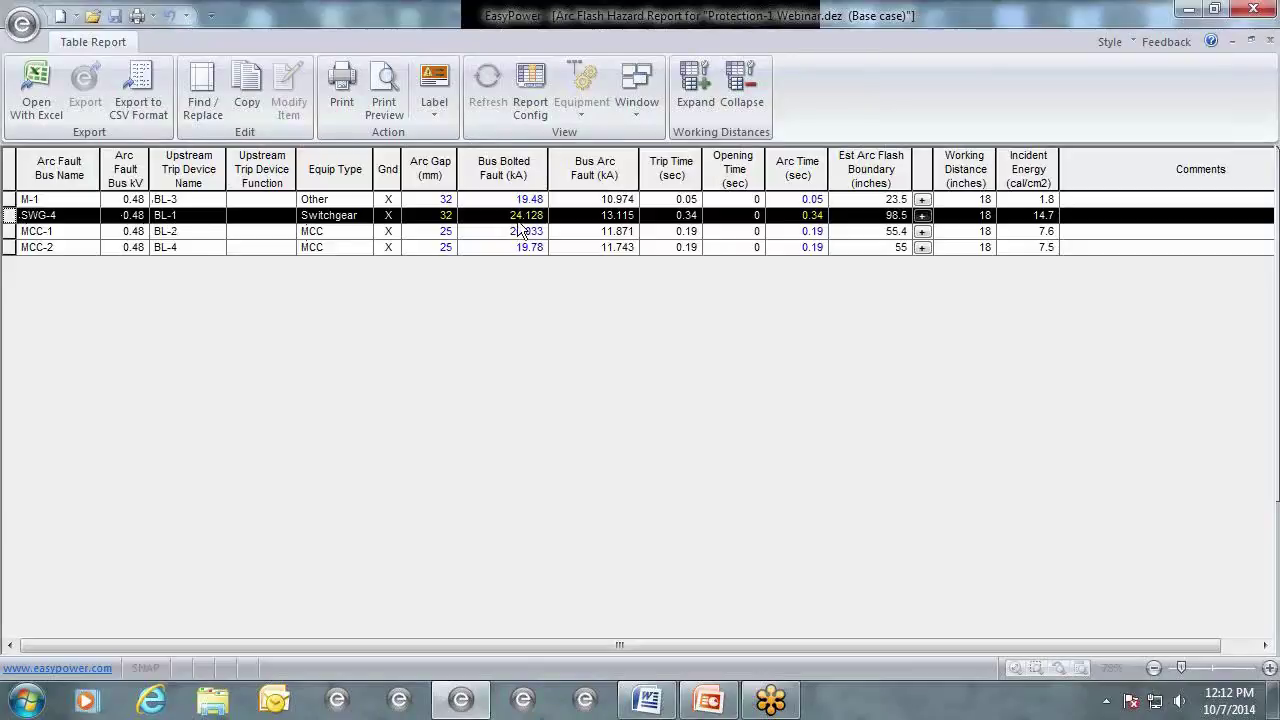
click(1250, 42)
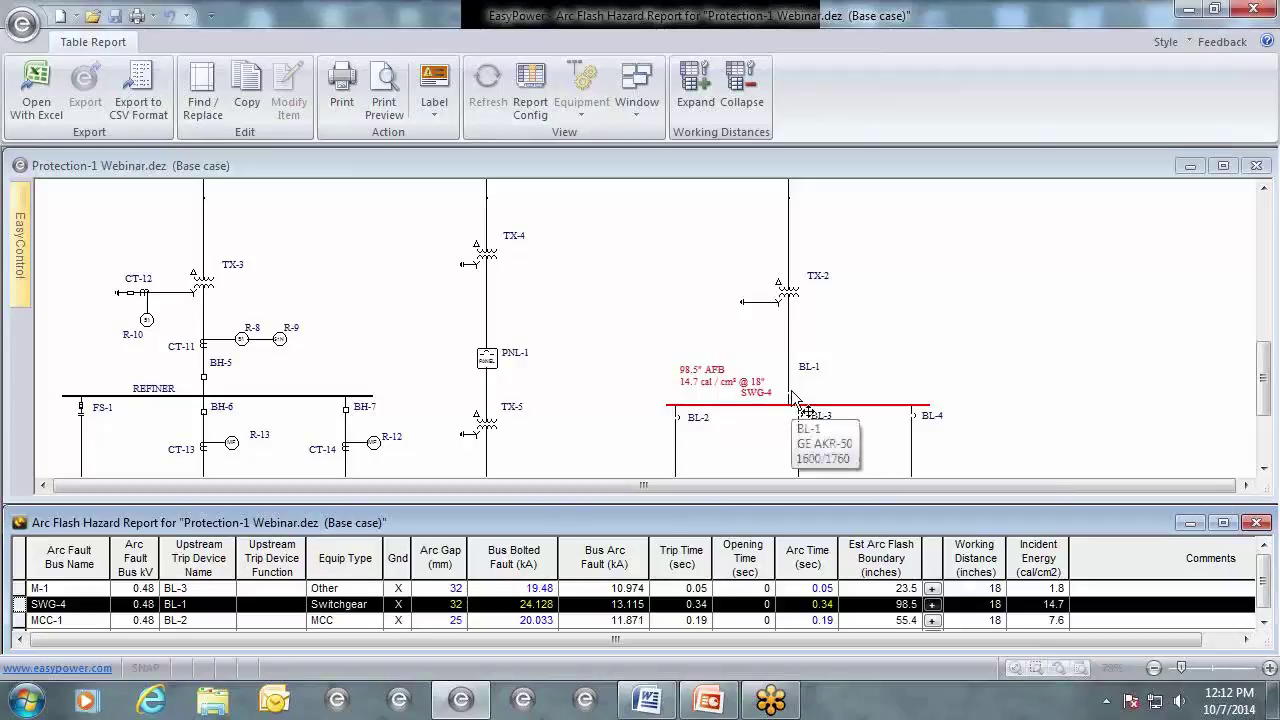
mouse_move(792, 393)
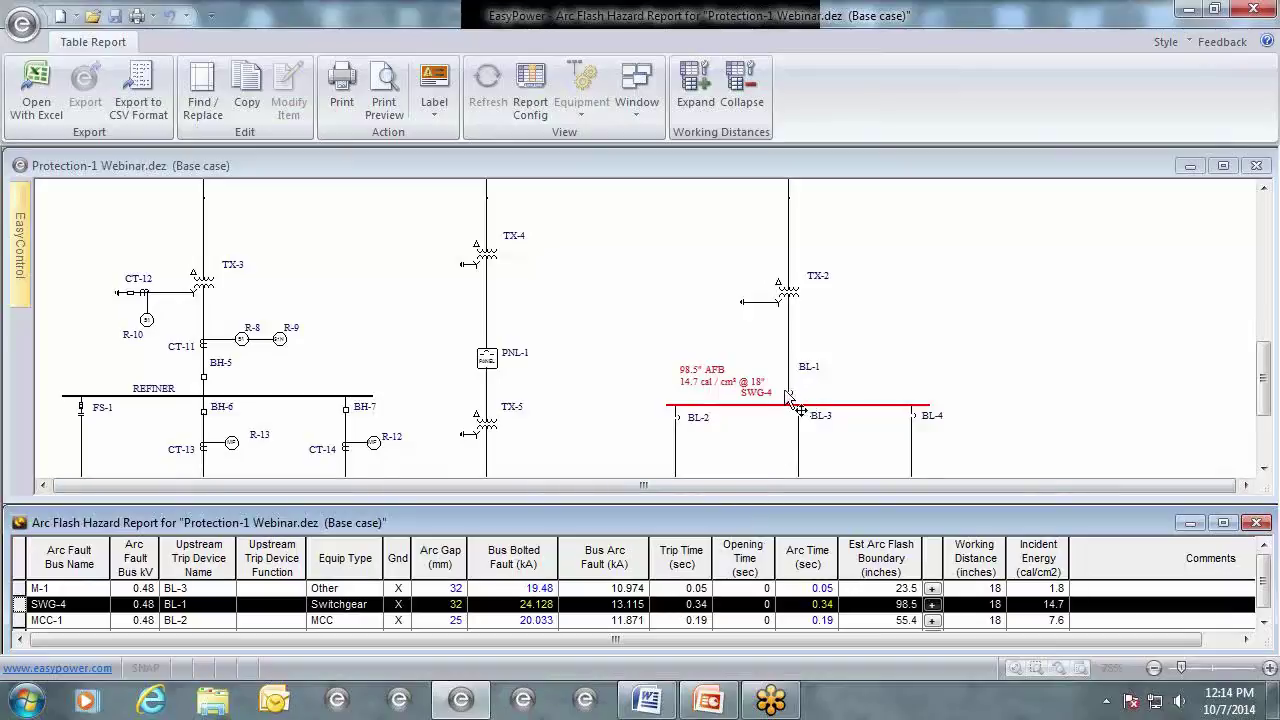
mouse_move(797, 399)
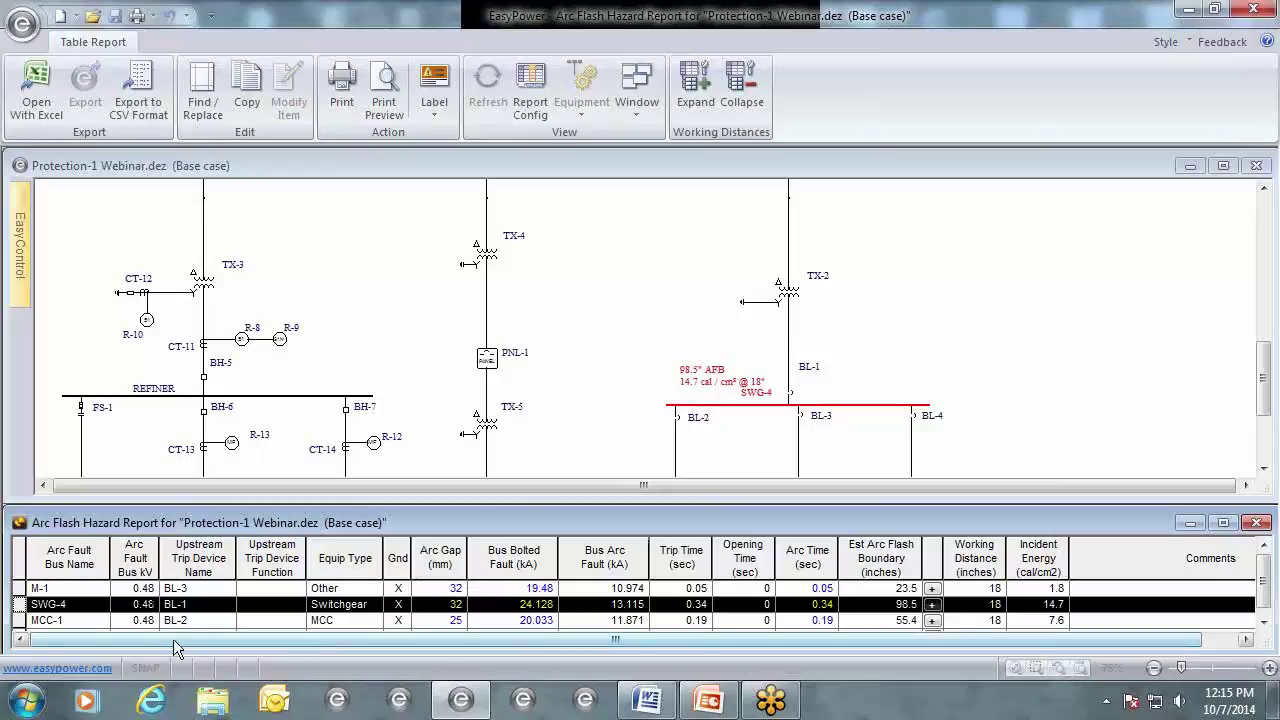
Apply the Default+Branch column configuration to the arc flash hazard report.
click(534, 119)
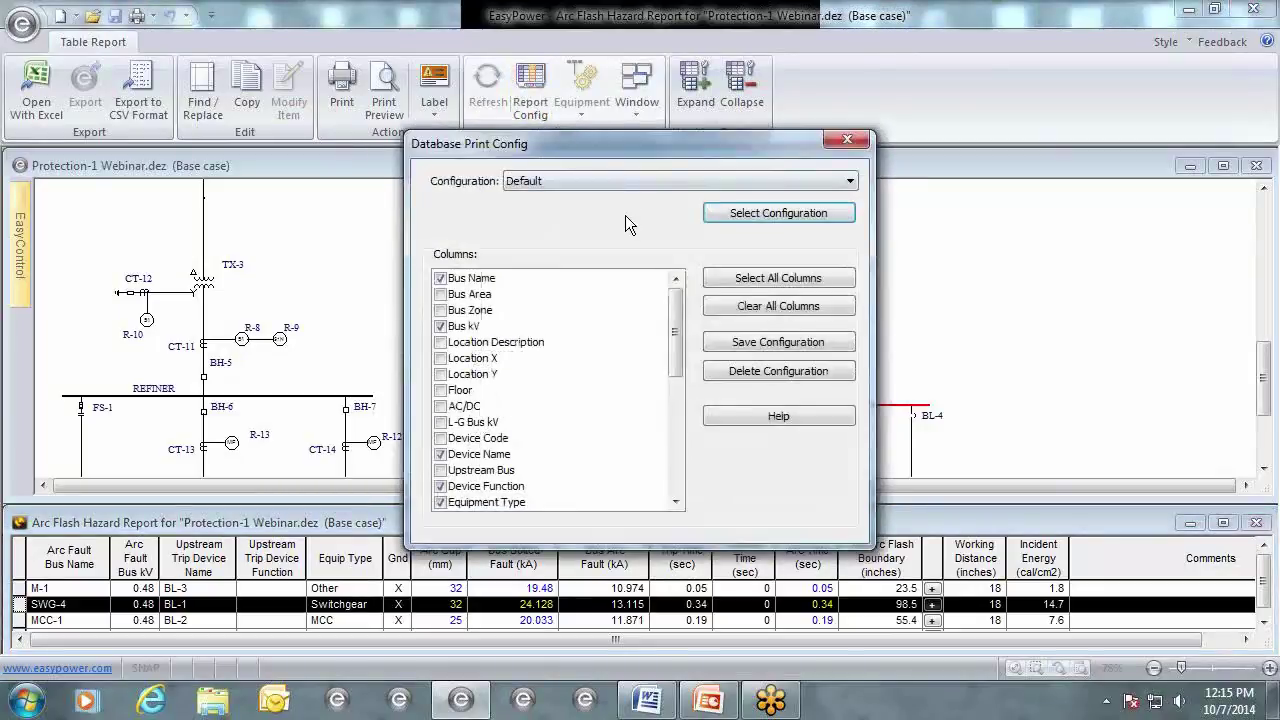
mouse_move(678, 297)
mouse_down()
mouse_move(659, 455)
mouse_move(685, 320)
mouse_up()
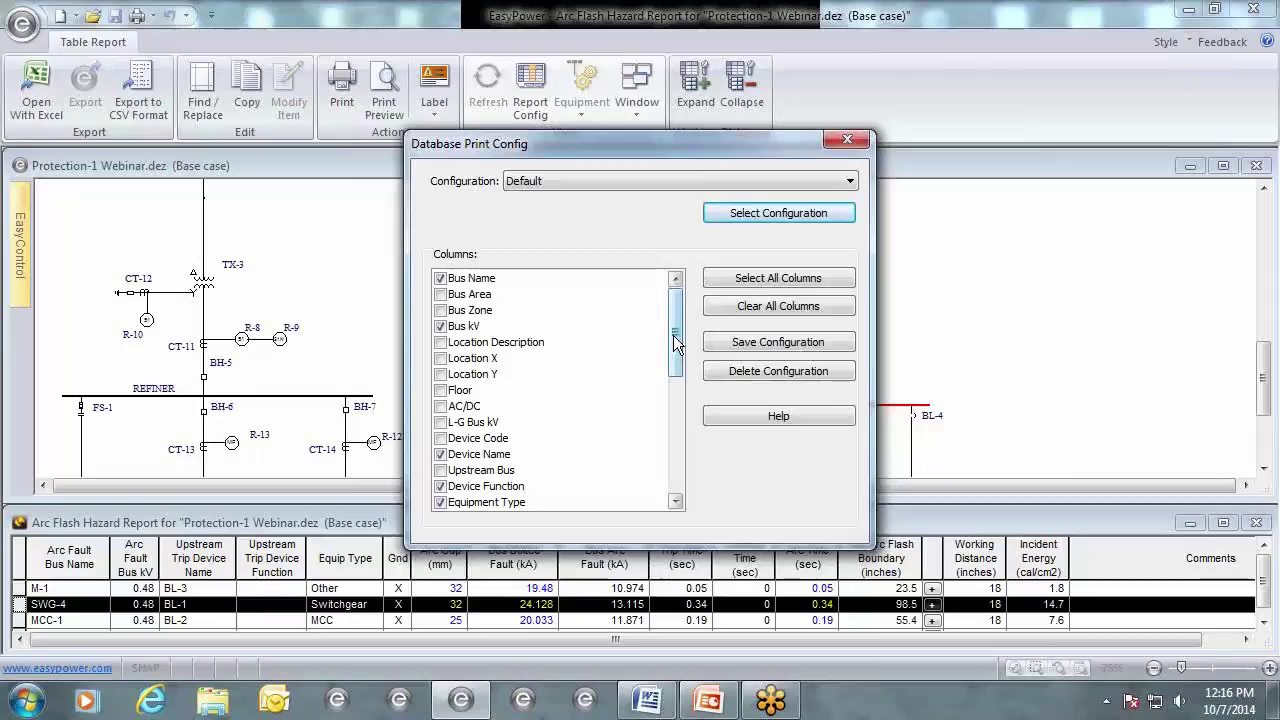
drag(673, 337, 675, 396)
click(652, 177)
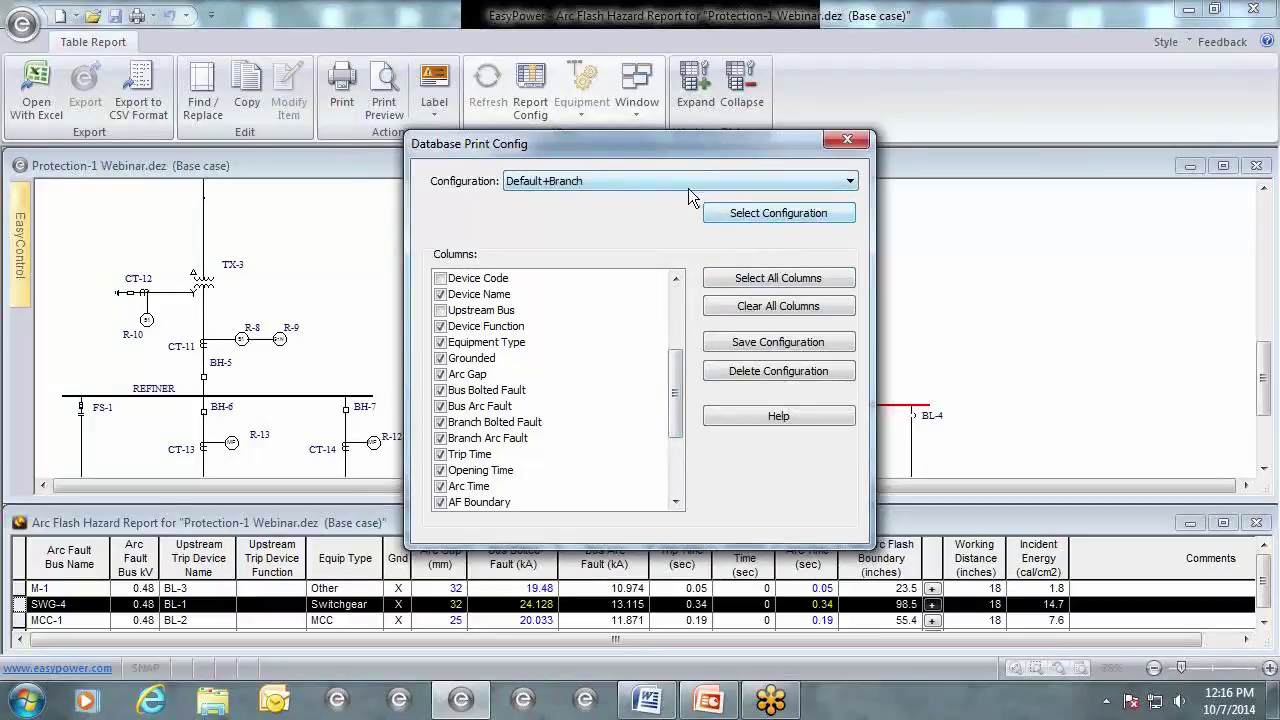
click(767, 217)
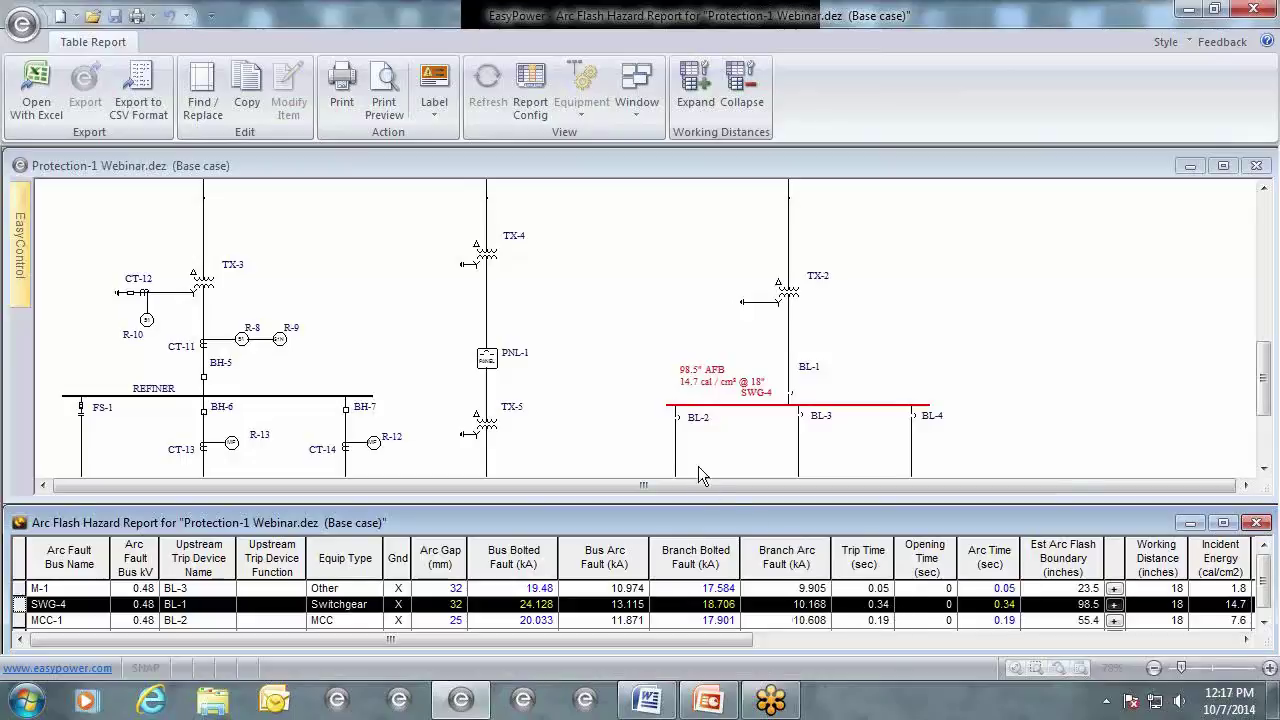
Examine the arc flash hazard options, including the available calculation standards and the worst-case output choices.
click(505, 228)
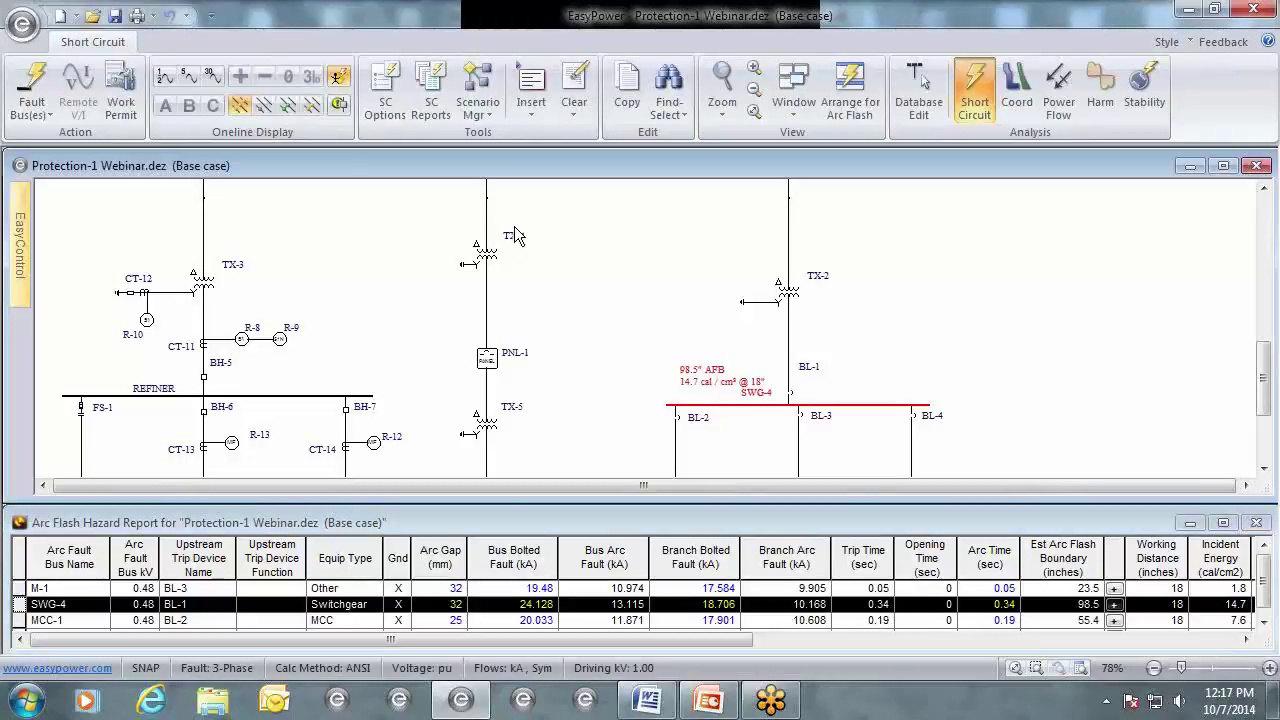
click(387, 110)
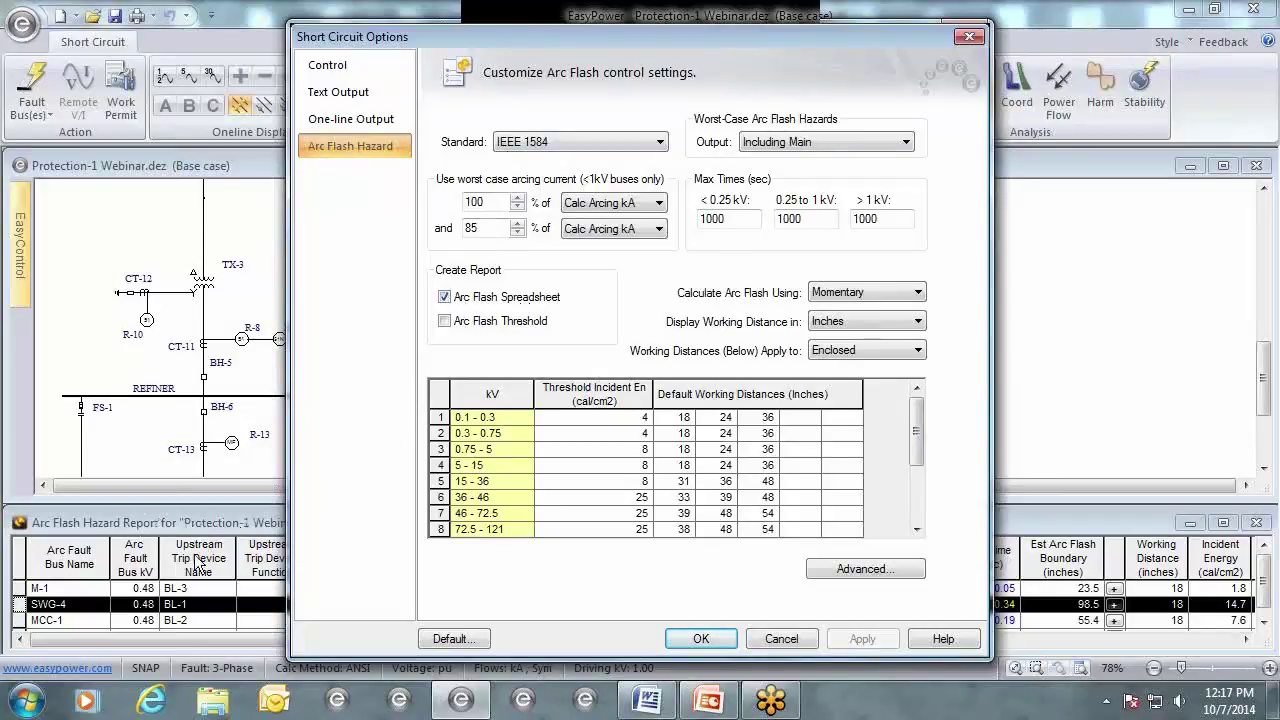
click(782, 638)
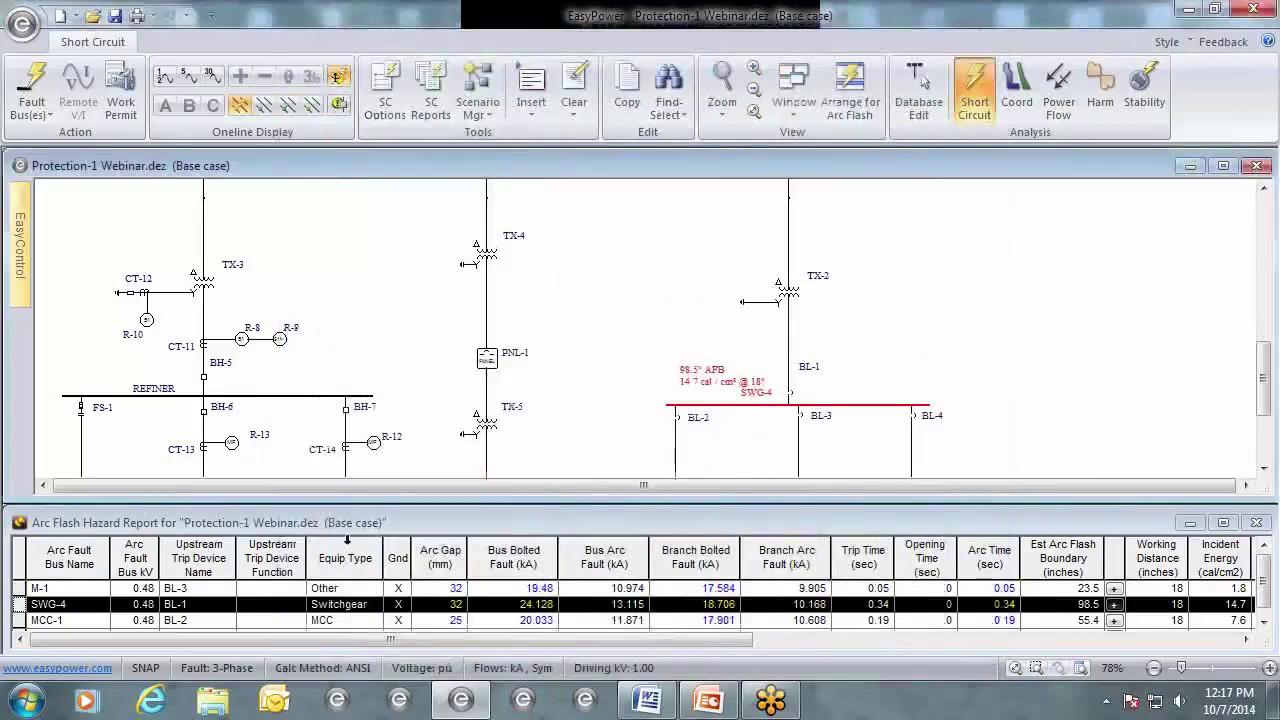
click(380, 82)
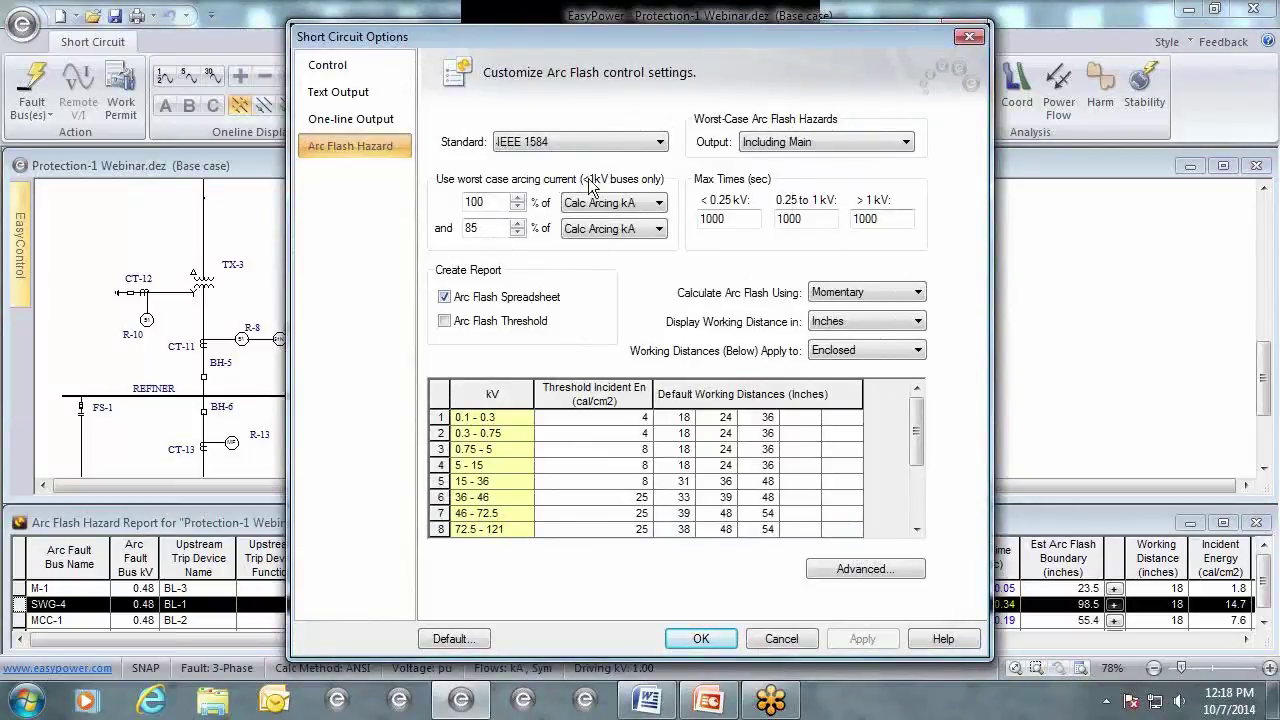
click(543, 140)
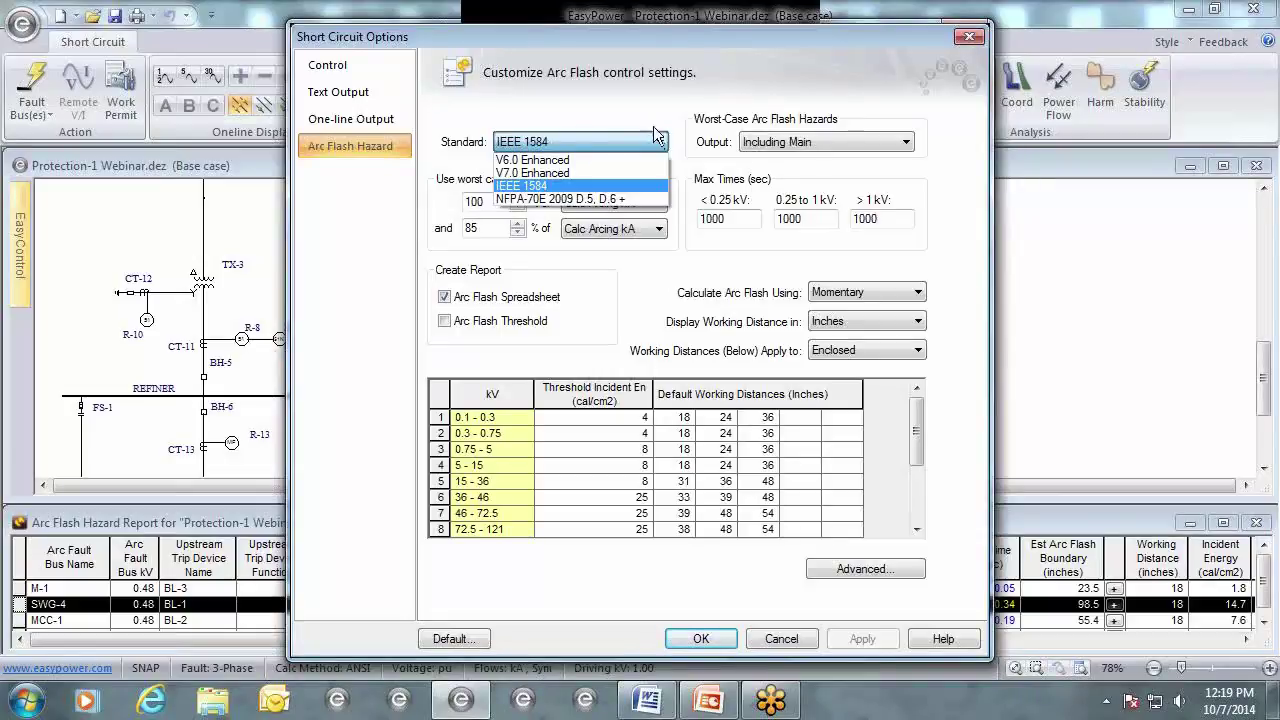
click(652, 112)
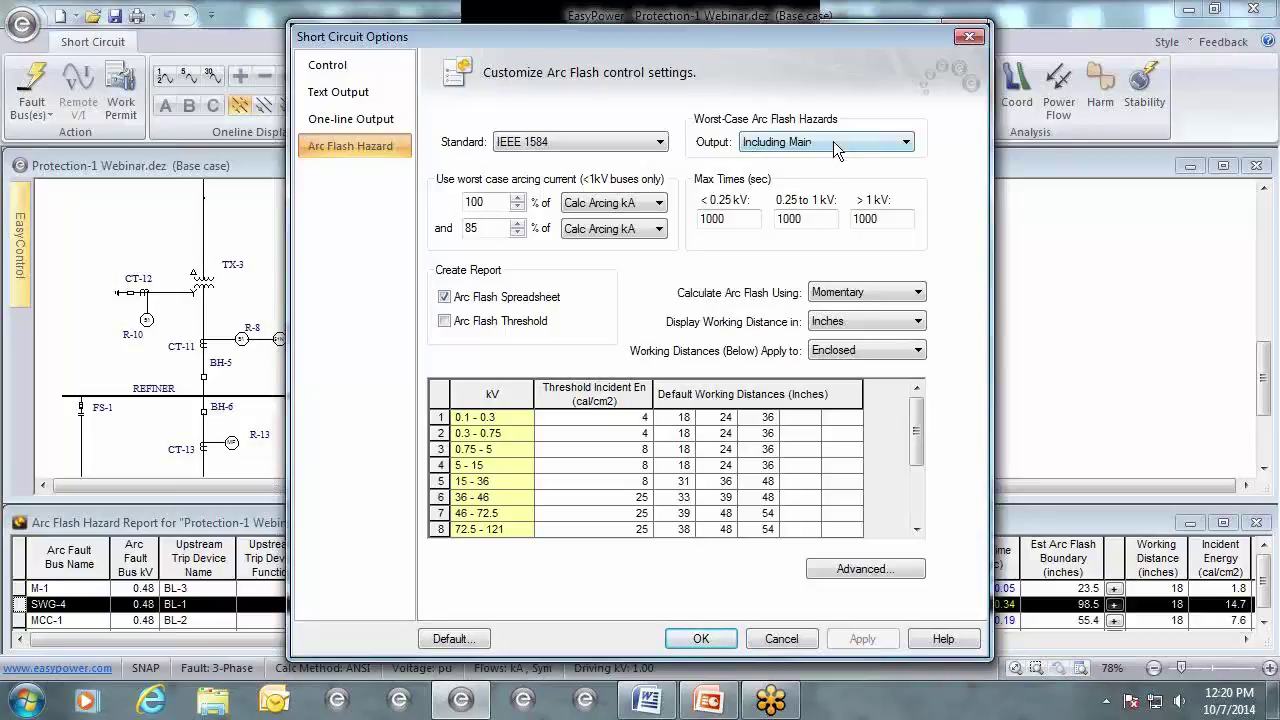
click(905, 143)
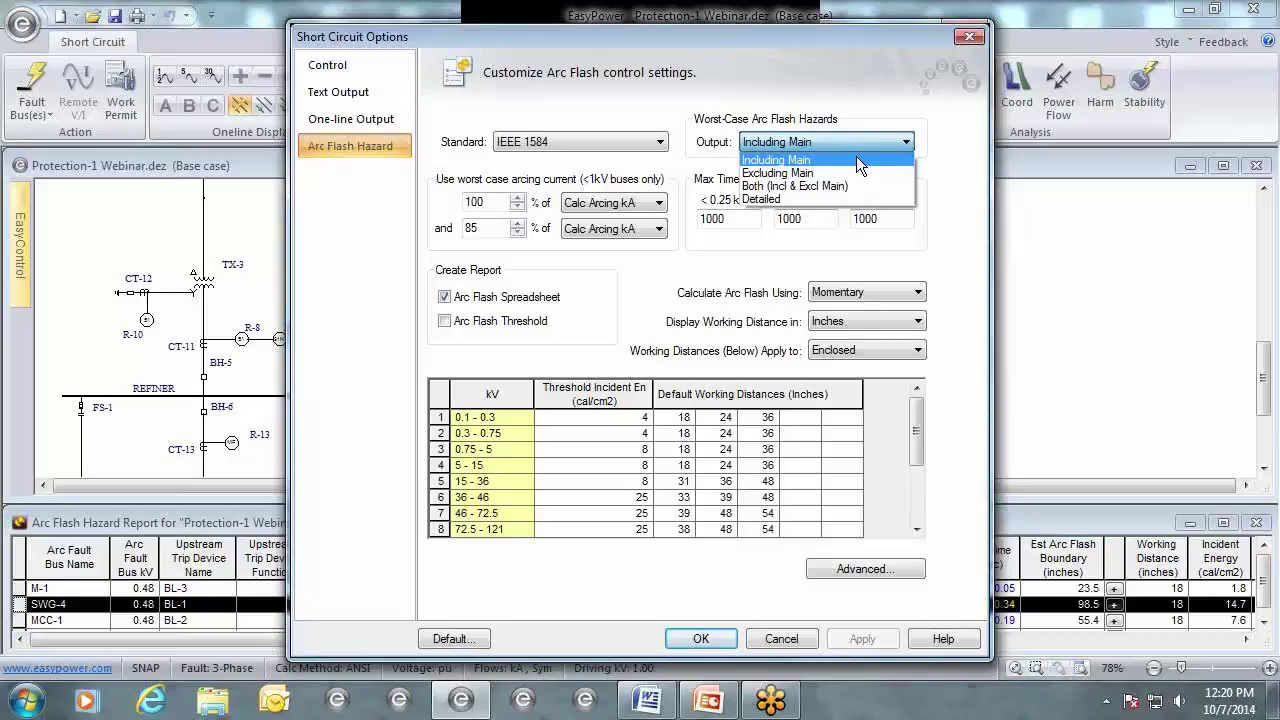
click(920, 142)
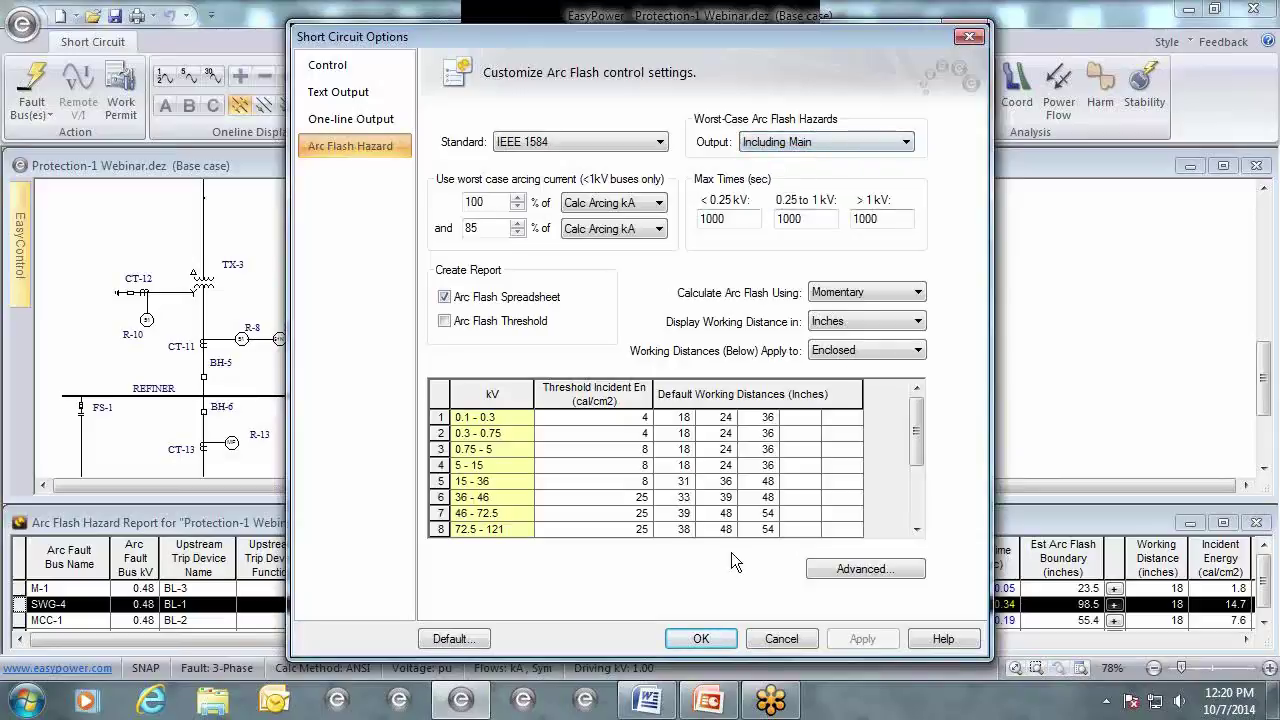
click(689, 630)
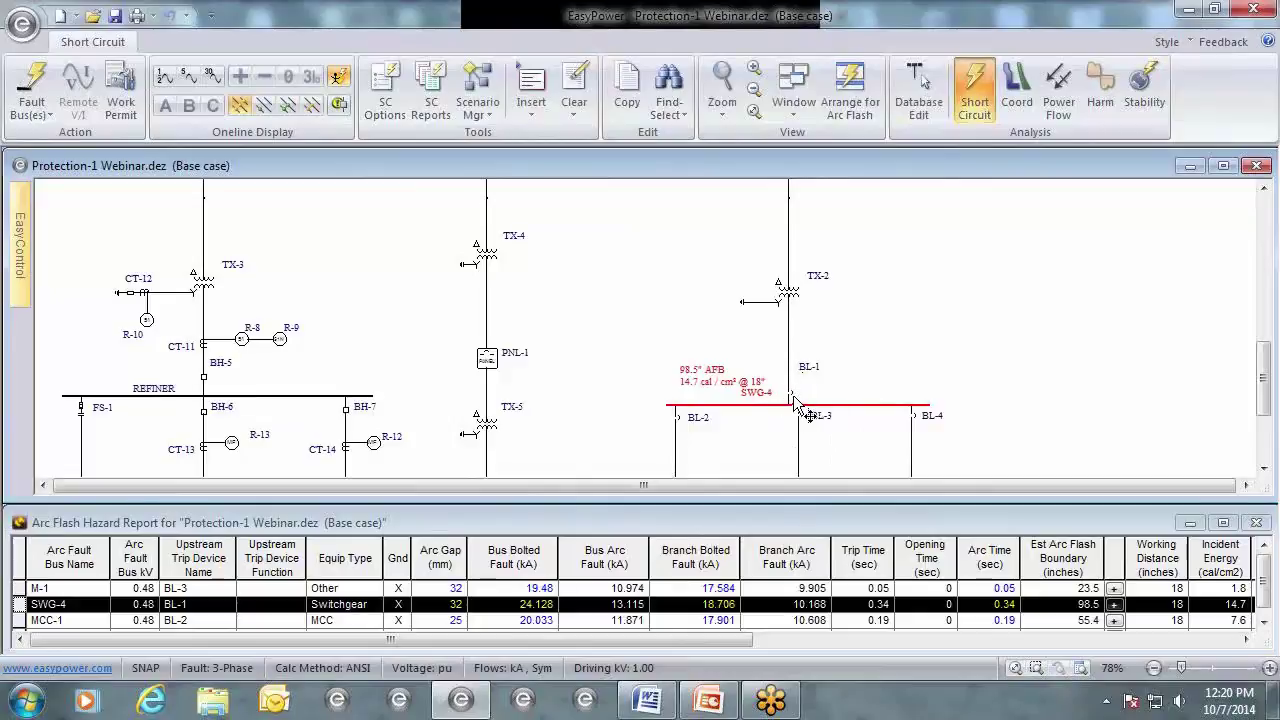
Set the worst-case arc flash hazard output to Excluding Main and fault only the SWG-4 bus.
mouse_move(794, 396)
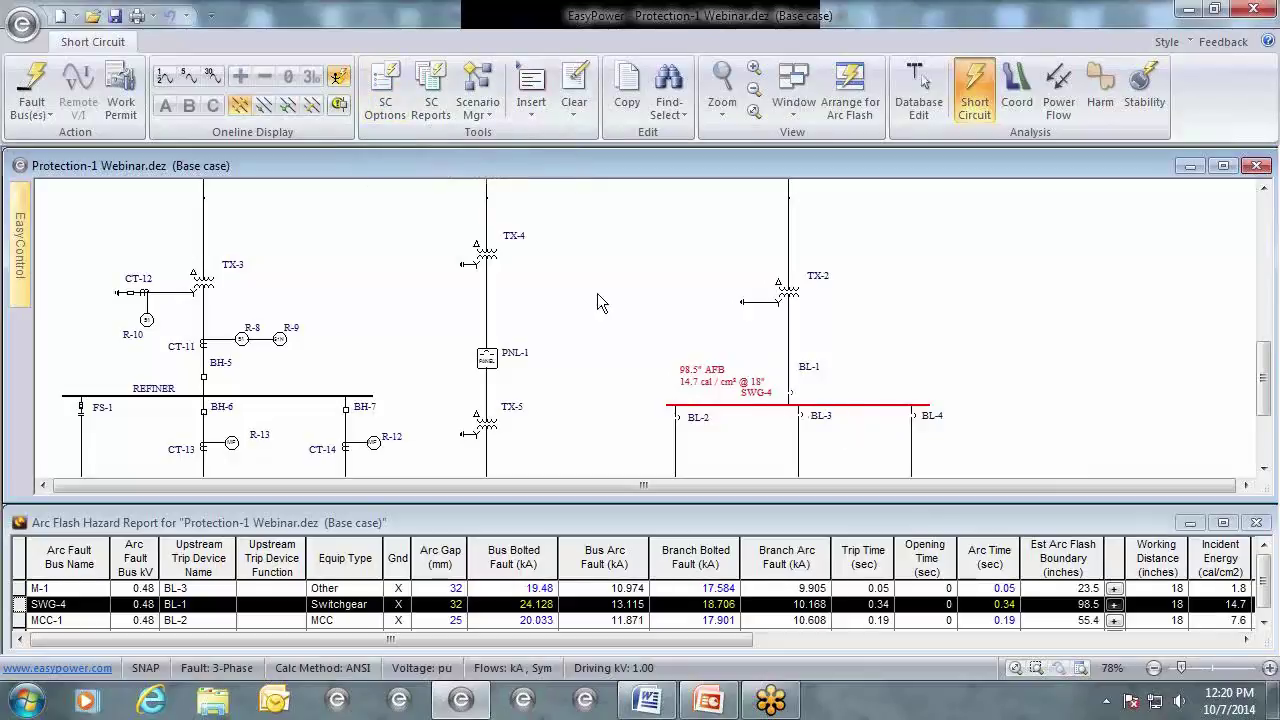
click(385, 108)
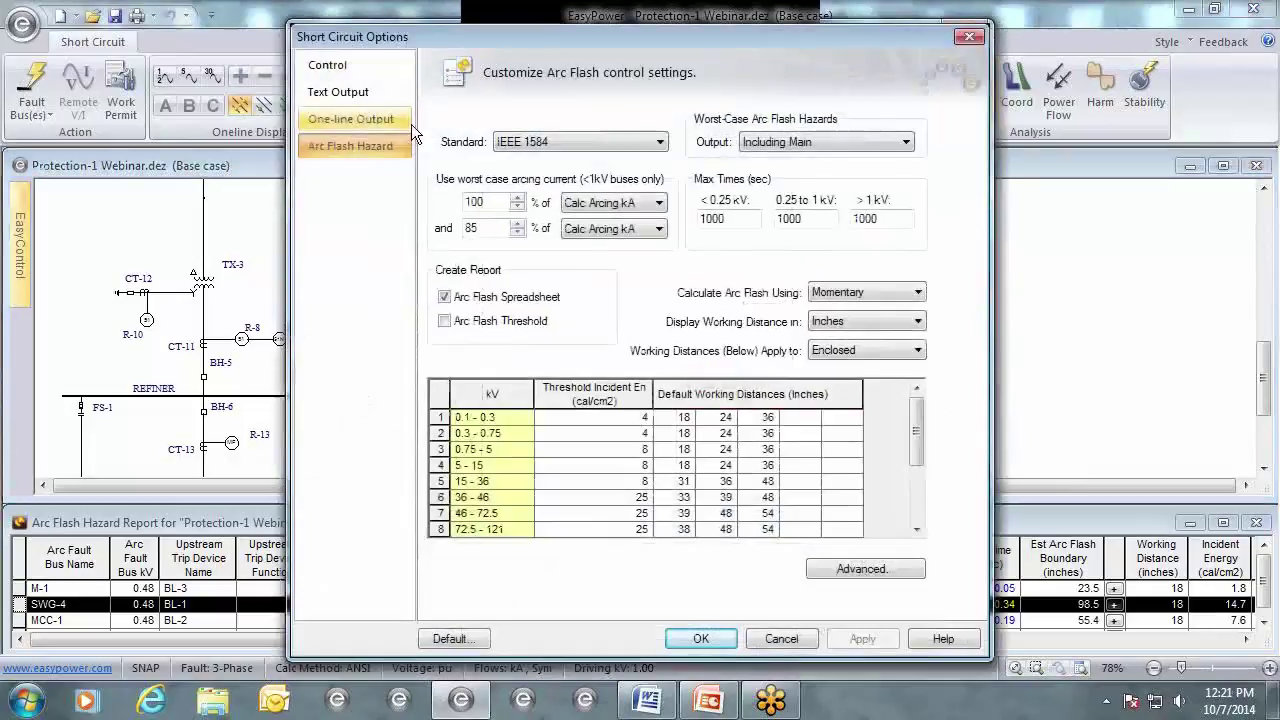
click(834, 145)
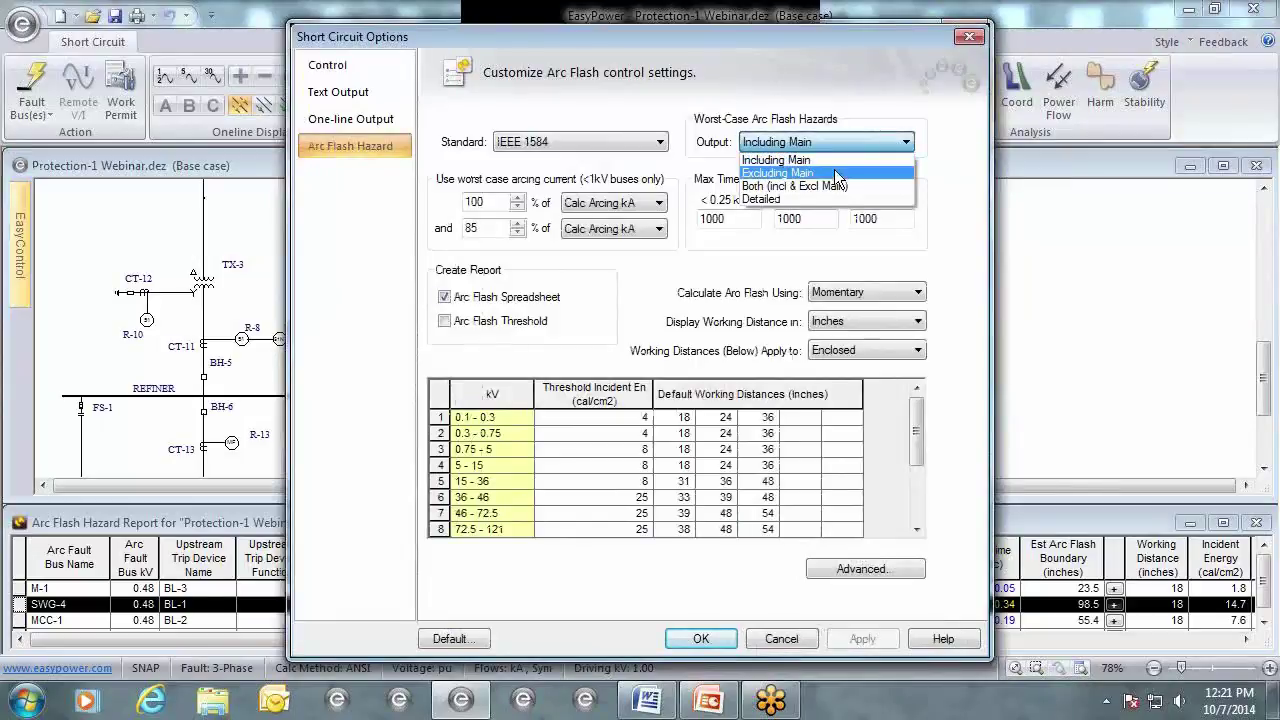
click(836, 172)
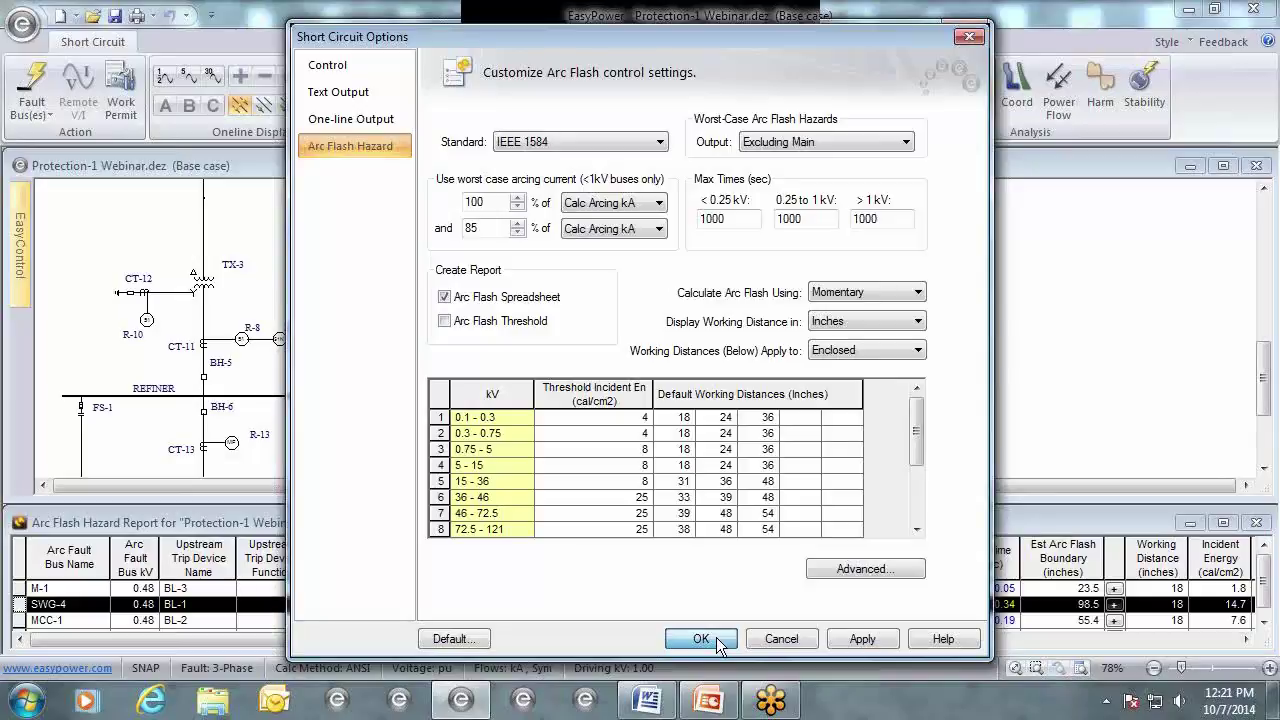
click(718, 642)
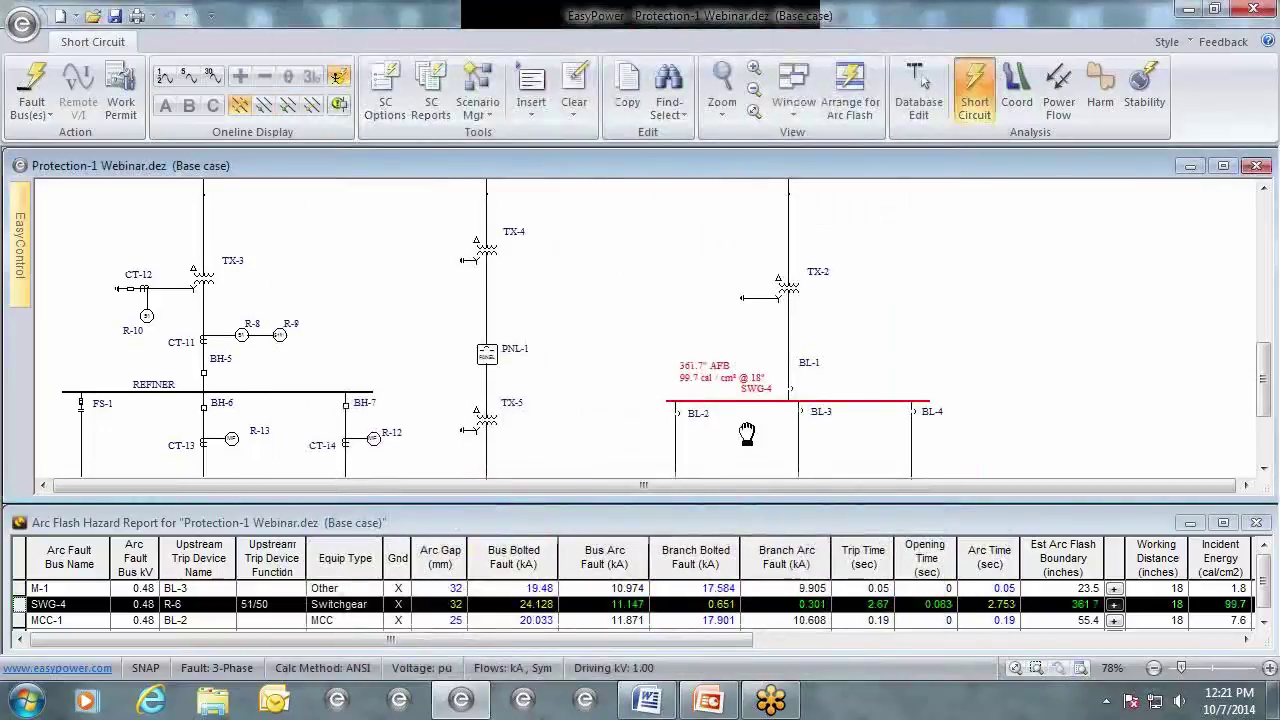
drag(747, 432, 707, 424)
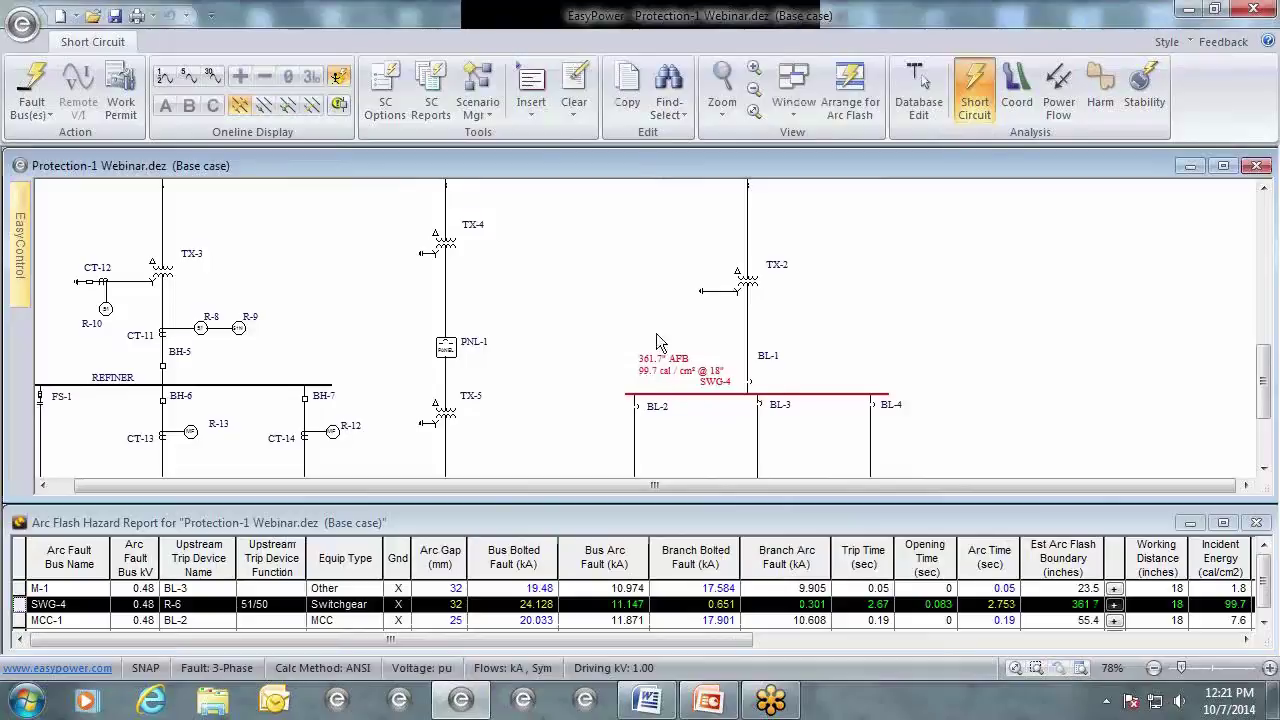
click(808, 396)
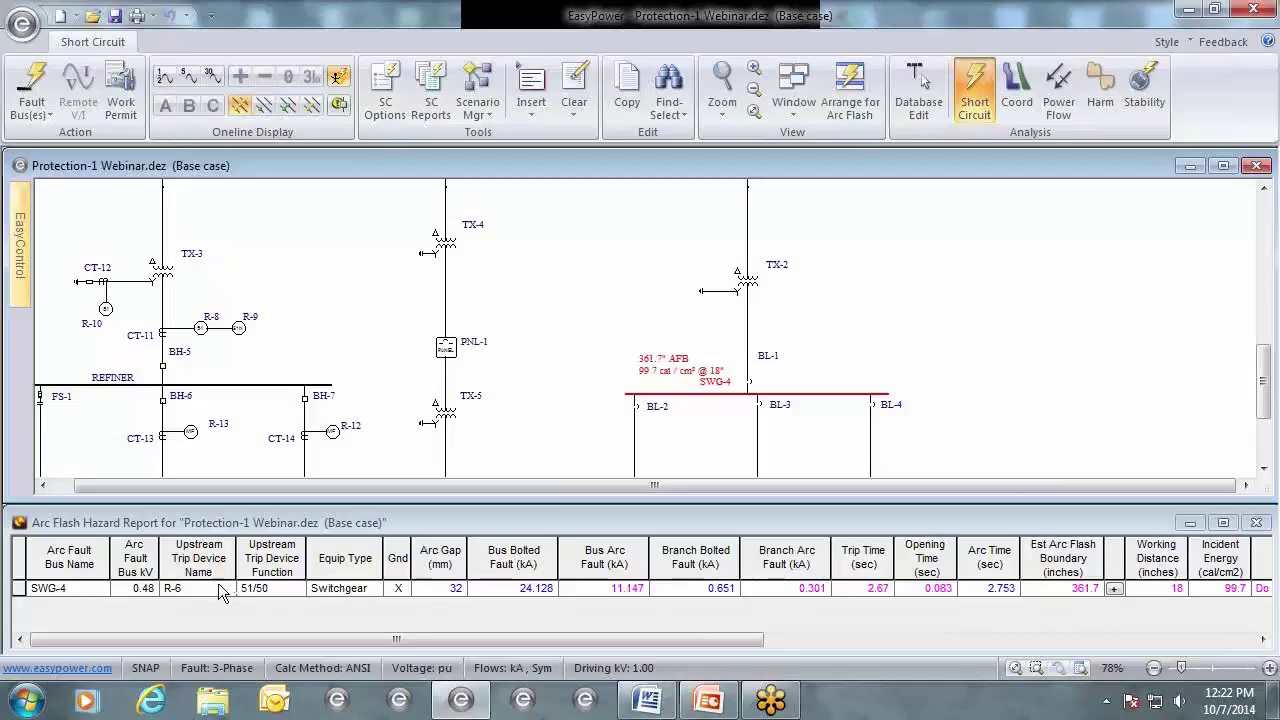
Trace the one-line from SWG-4 through BL-1 and TX-2 up to relay R-6, and compare with the SWG-4 row in the hazard report.
click(176, 592)
drag(689, 255, 677, 420)
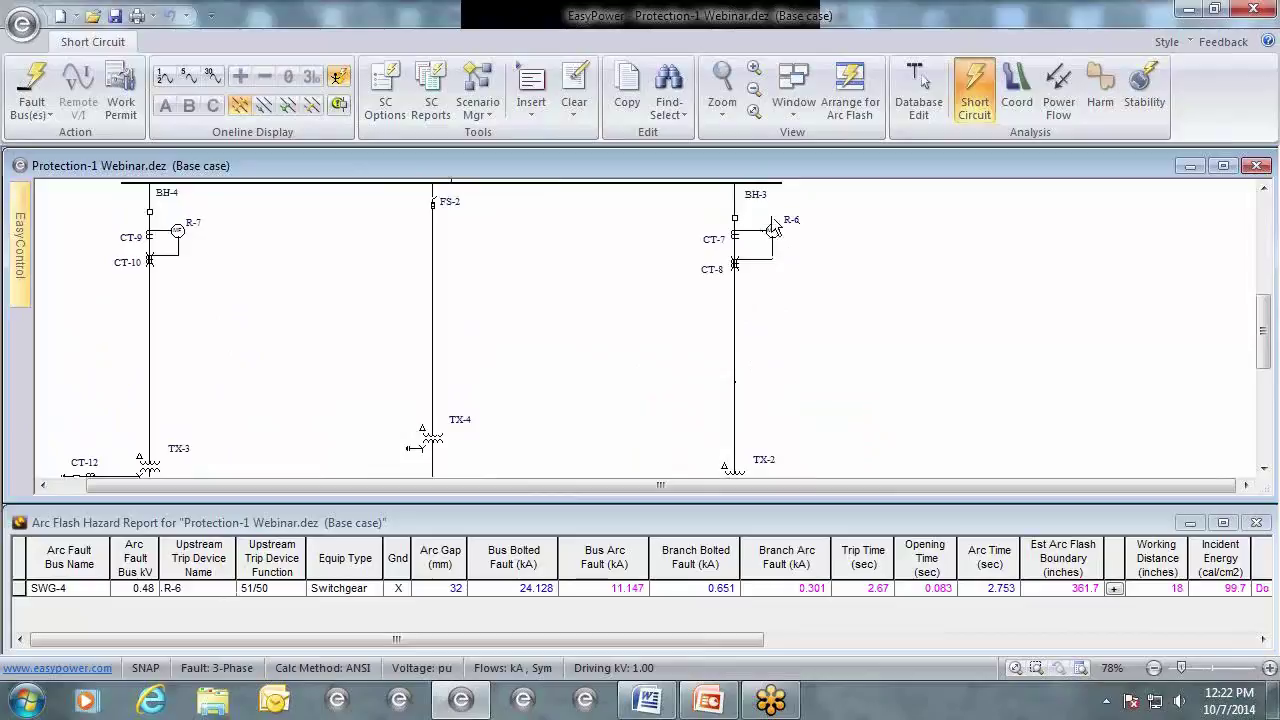
drag(698, 466, 689, 327)
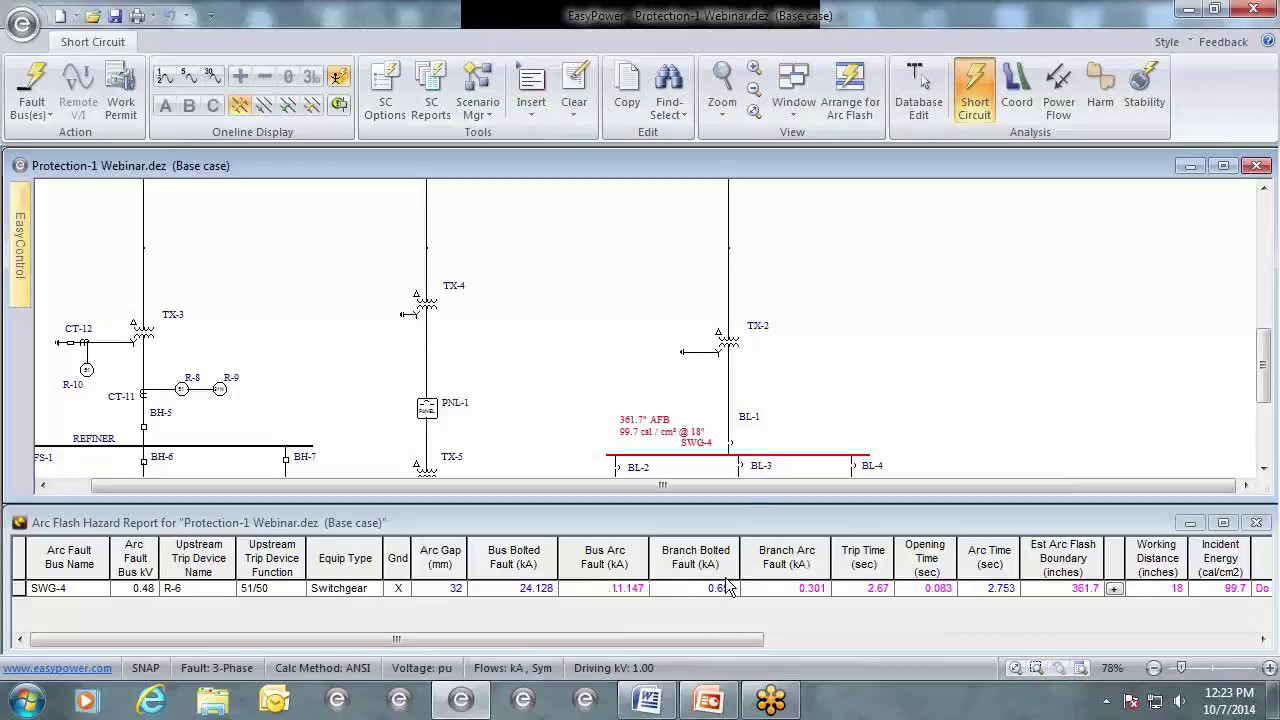
mouse_move(737, 450)
scroll(740, 250, up, 2)
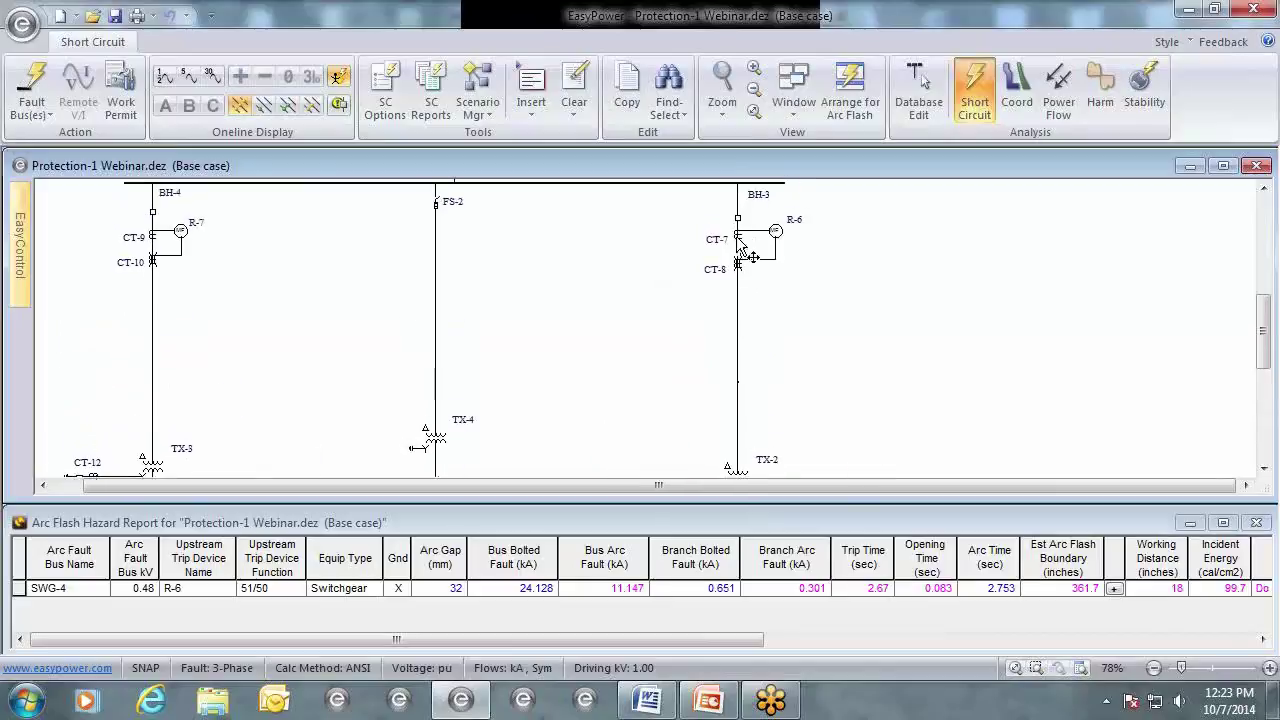
drag(760, 428, 757, 319)
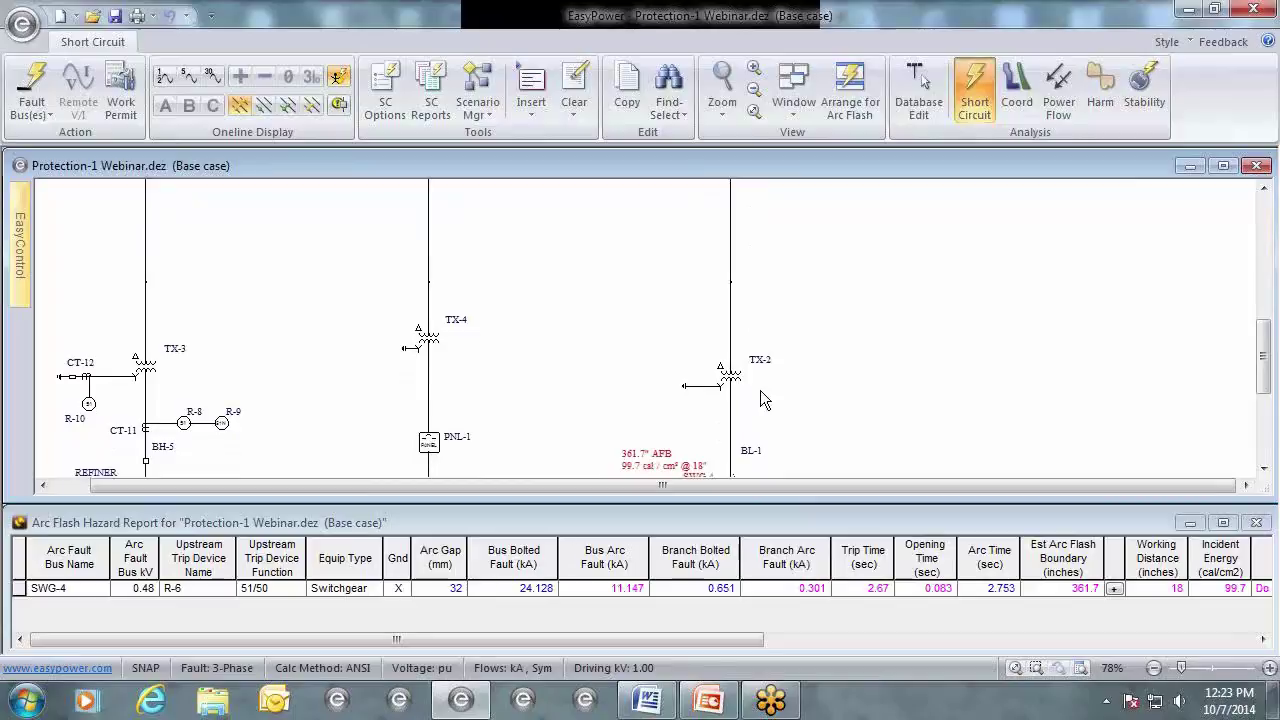
drag(760, 400, 760, 364)
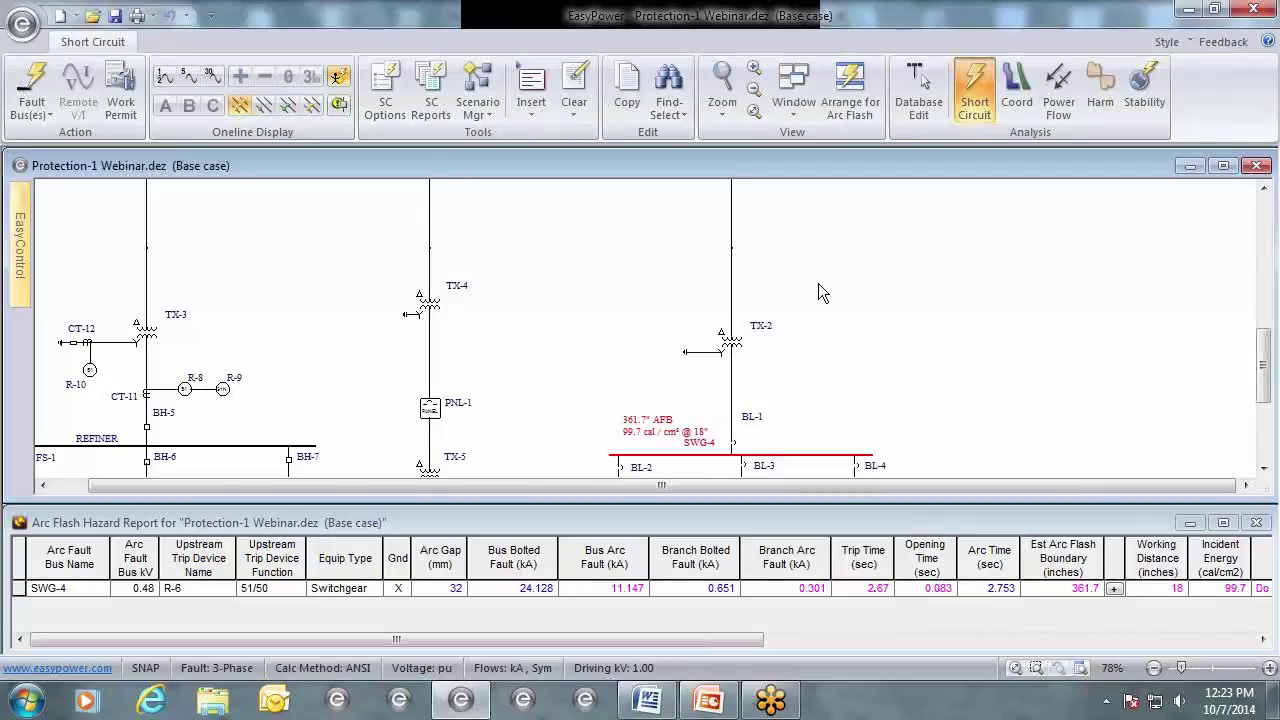
scroll(815, 400, up, 3)
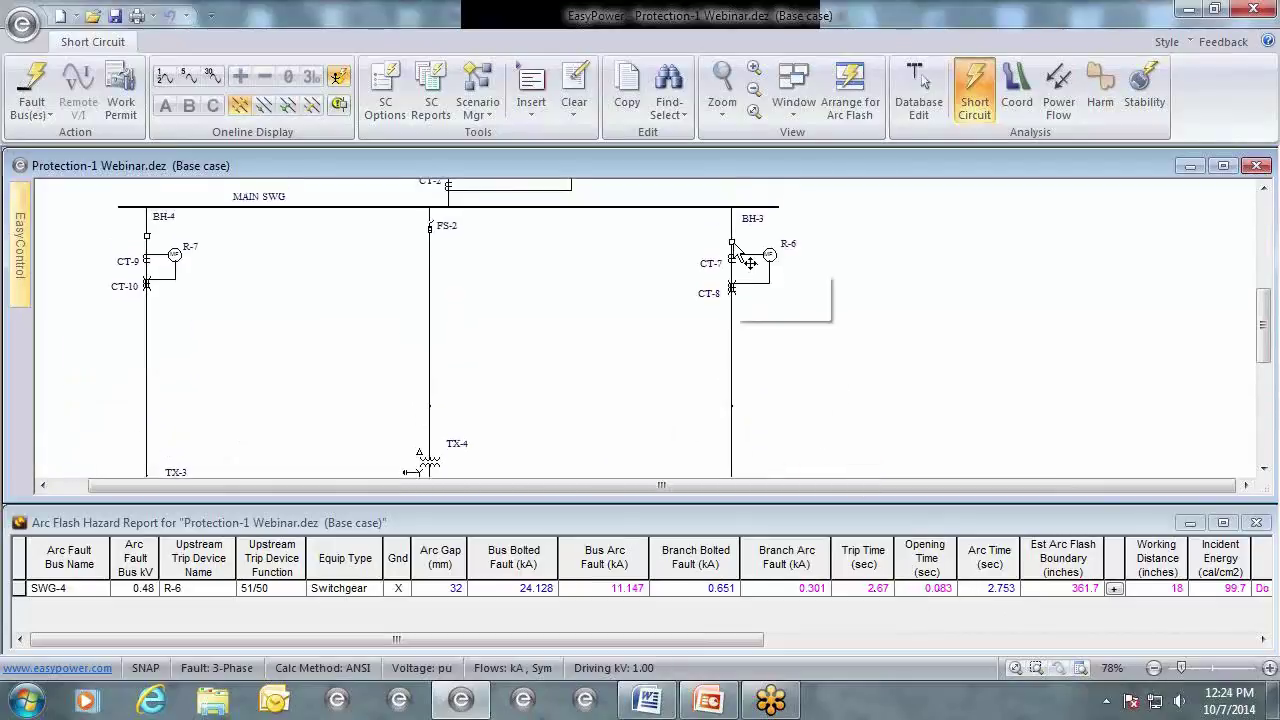
scroll(810, 415, down, 2)
scroll(837, 416, down, 2)
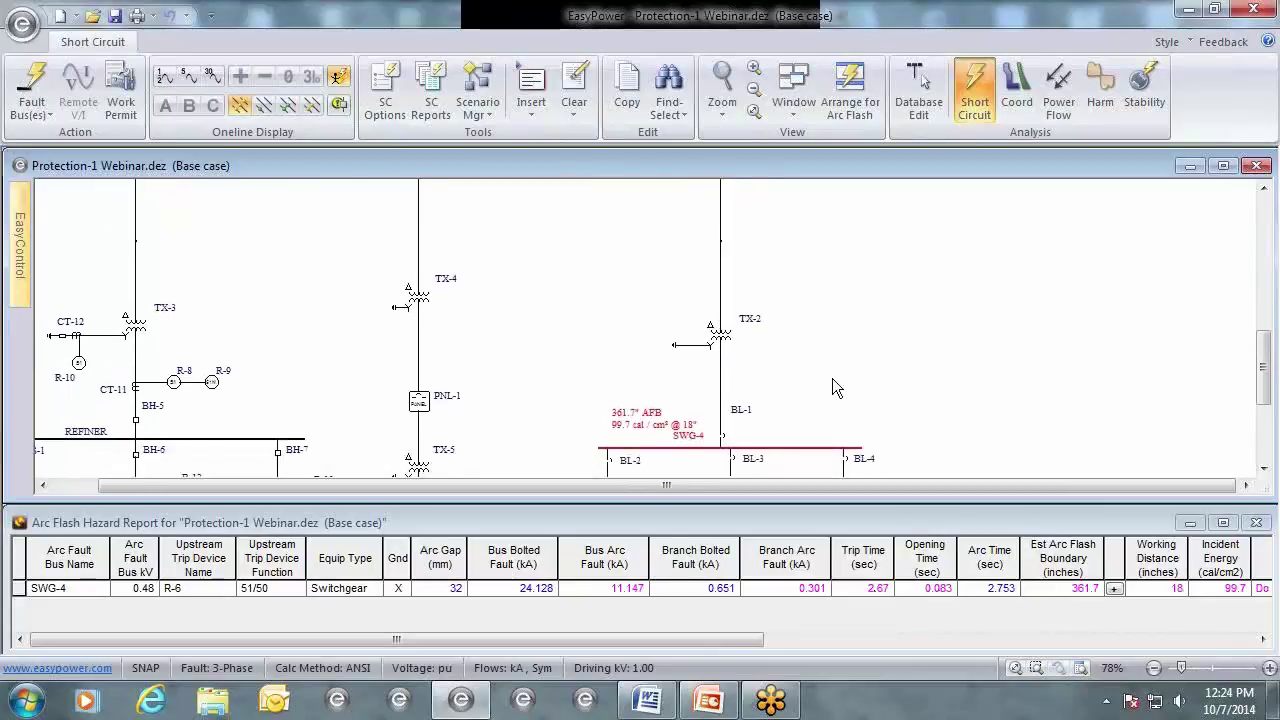
ctrl+scroll(832, 365, down, 1)
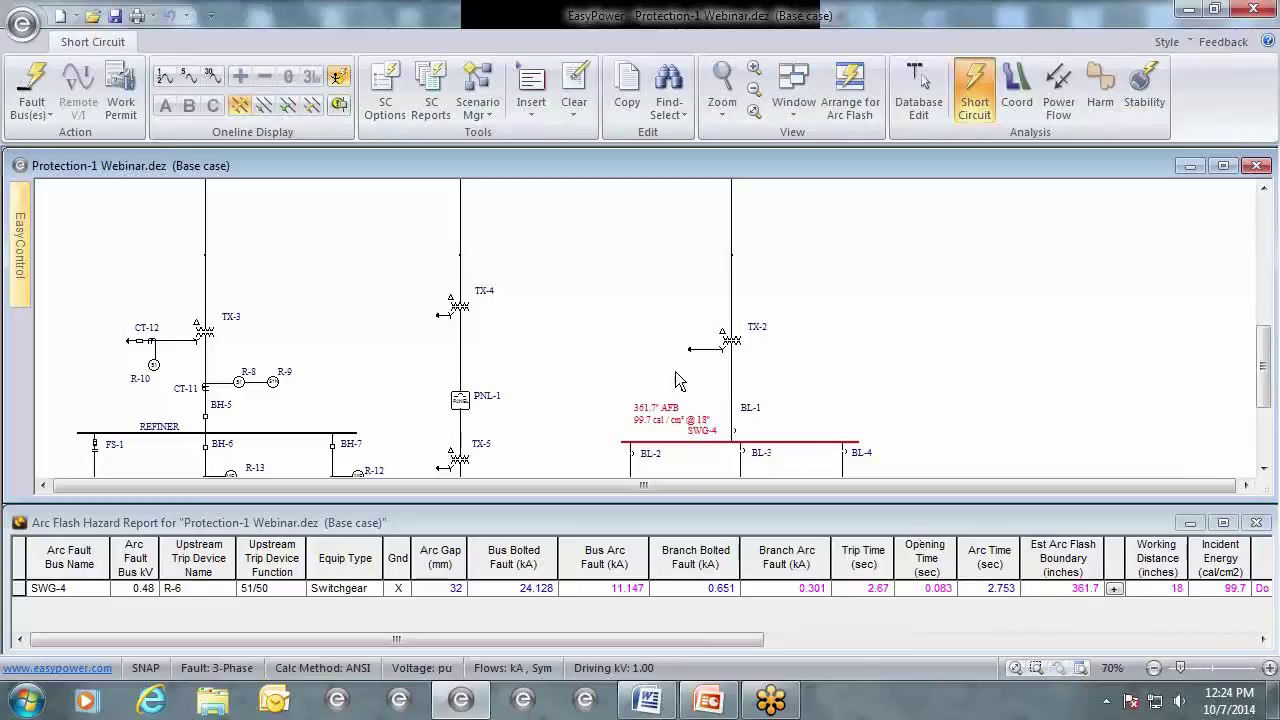
Set the worst-case arc flash hazard output to Both (Incl & Excl Main) and compare the BL-1 and R-6 rows for SWG-4.
click(378, 107)
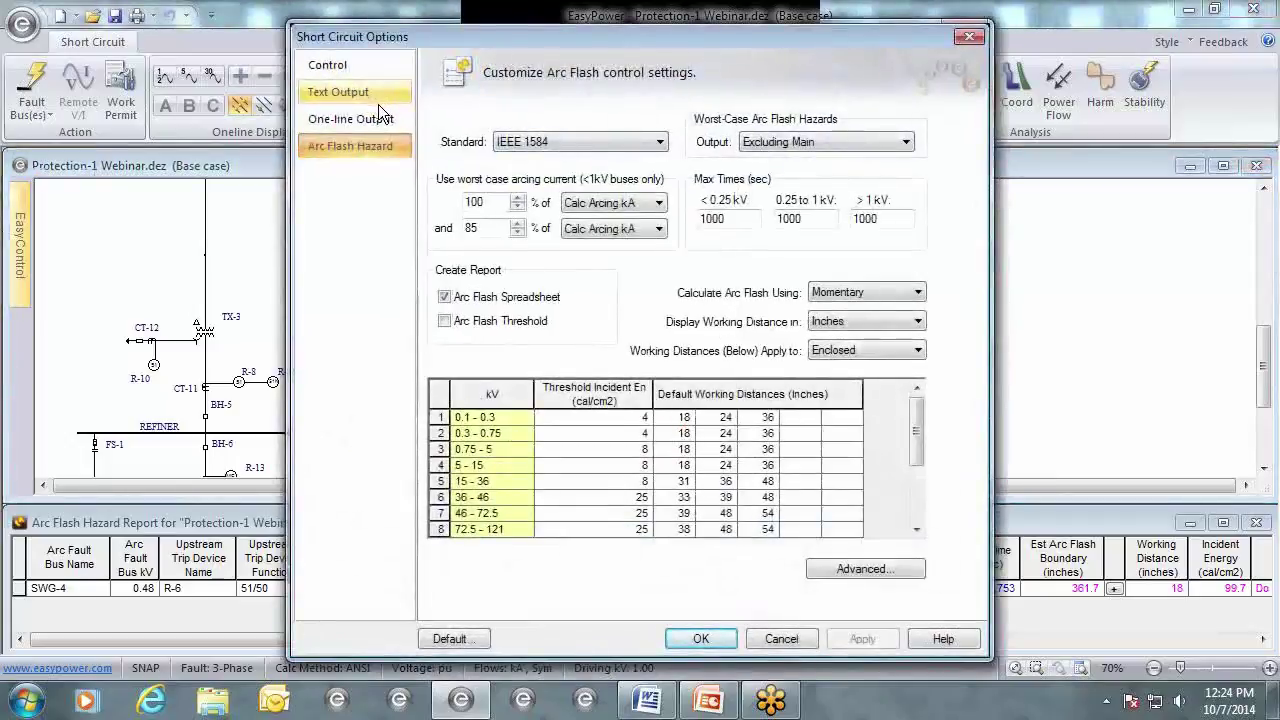
click(908, 142)
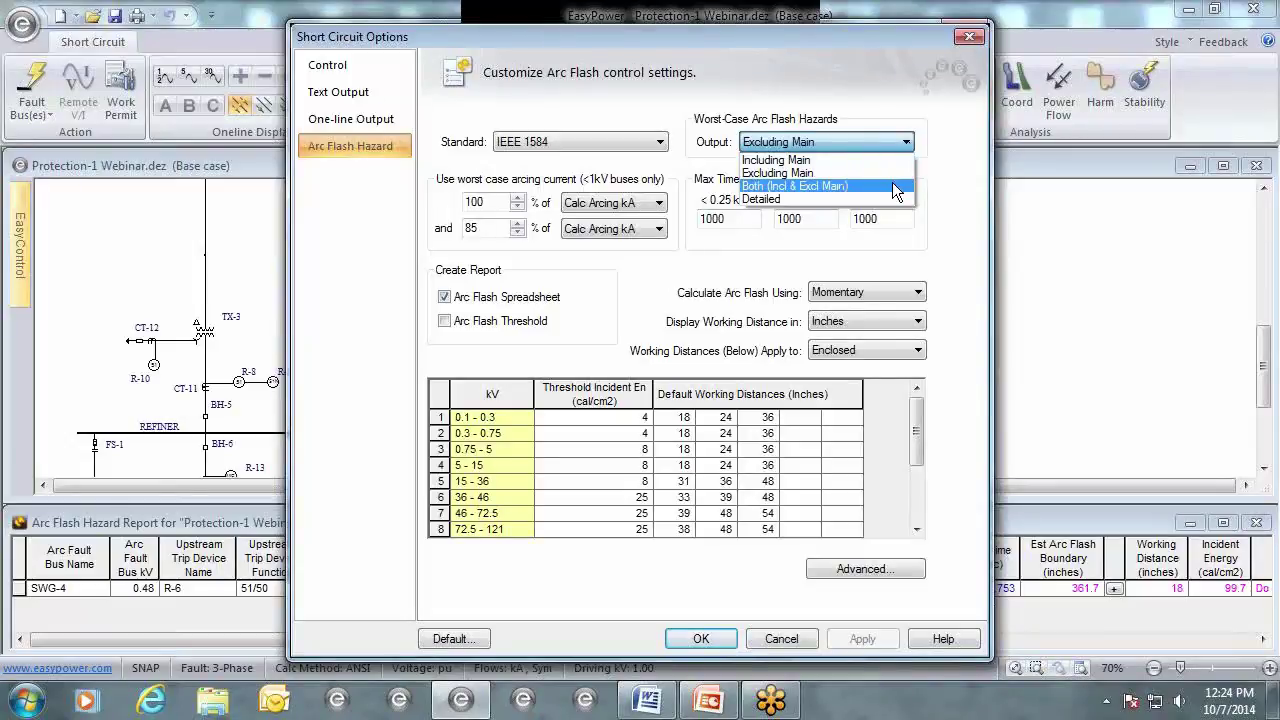
click(892, 185)
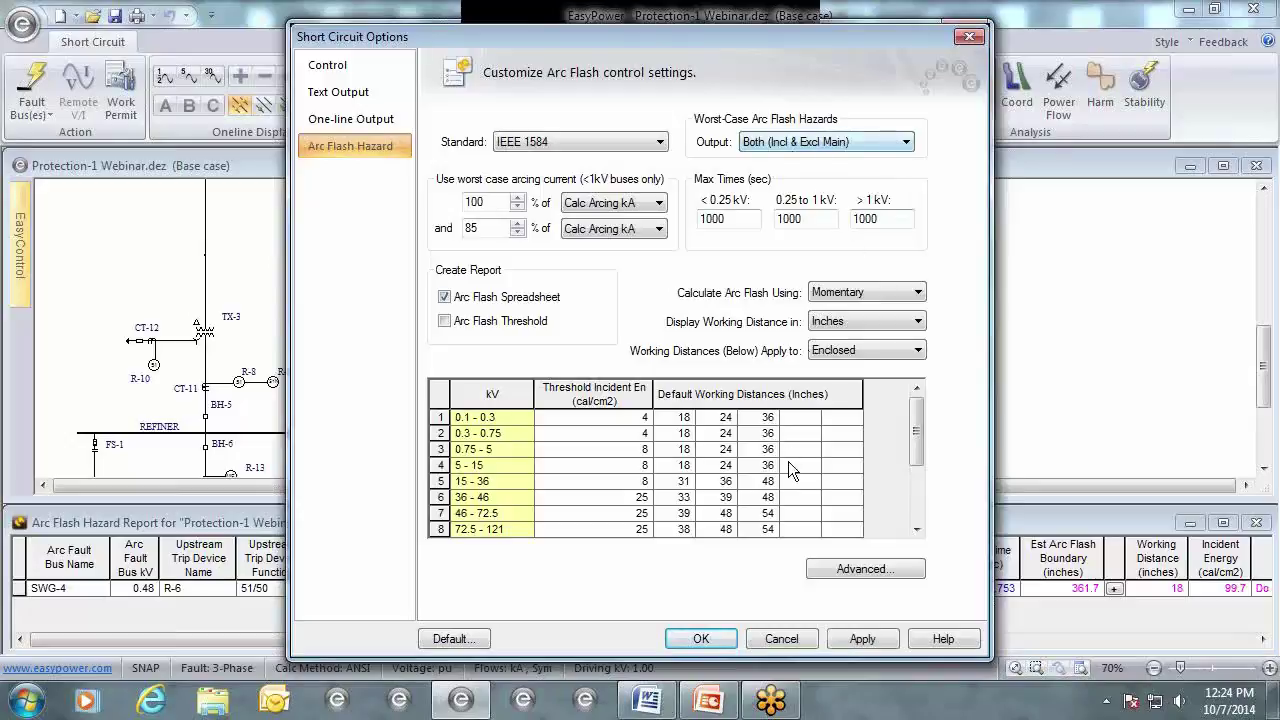
click(703, 638)
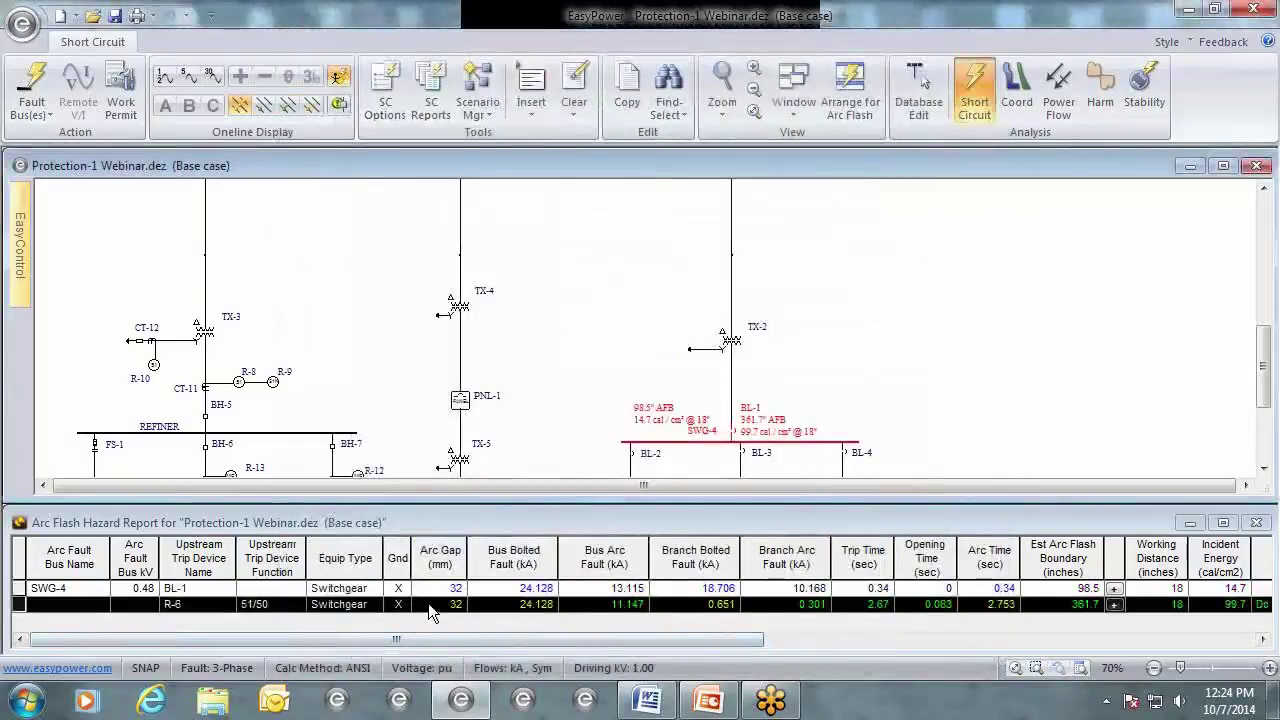
click(185, 591)
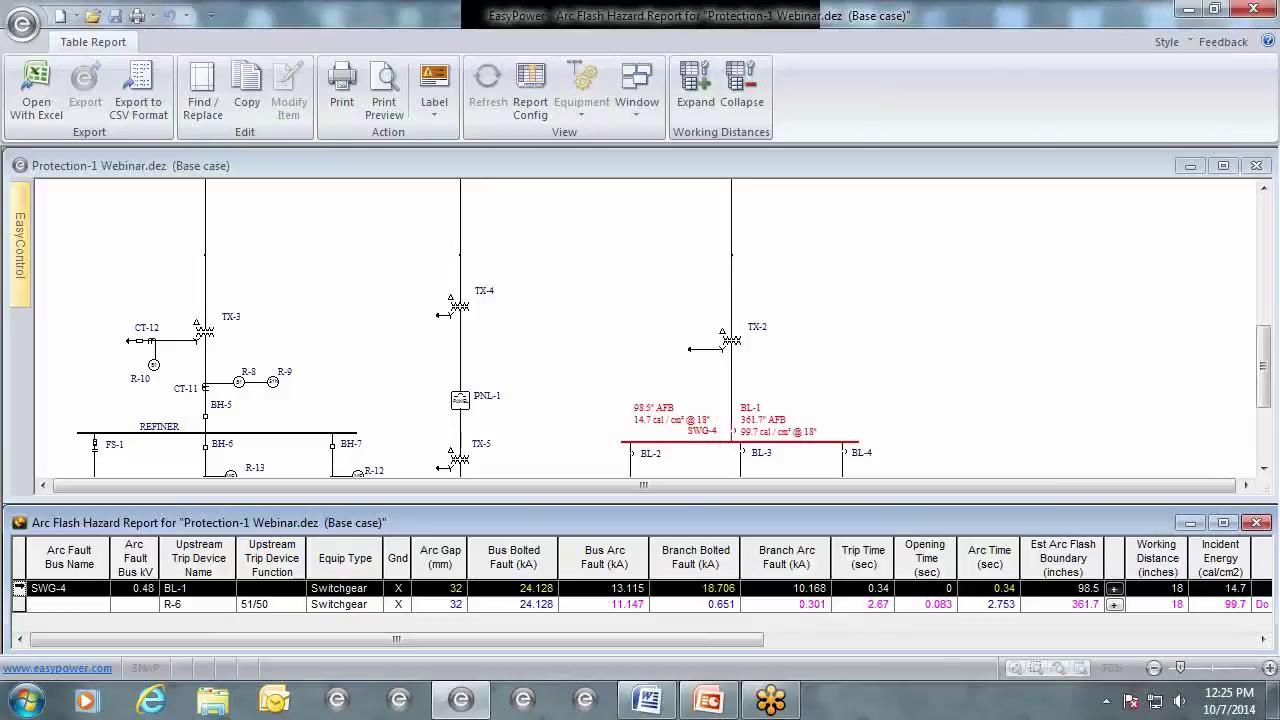
click(18, 604)
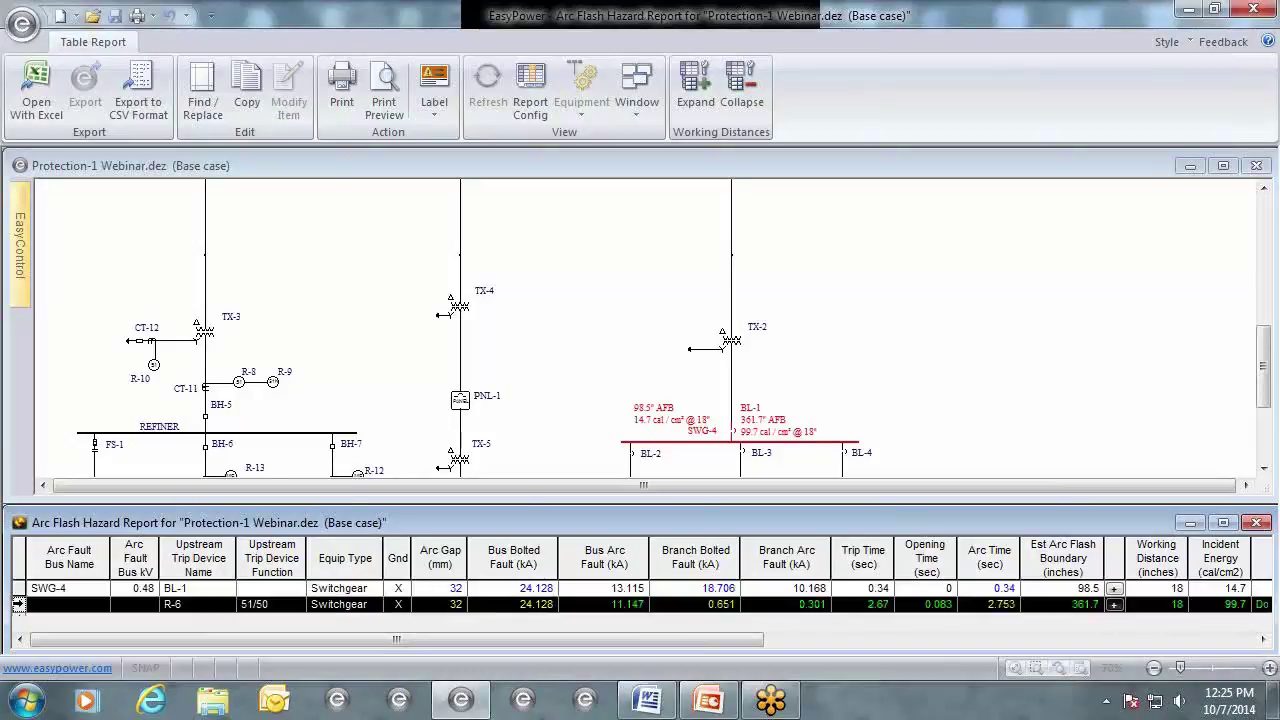
Set the worst-case arc flash hazard output to Detailed.
click(548, 198)
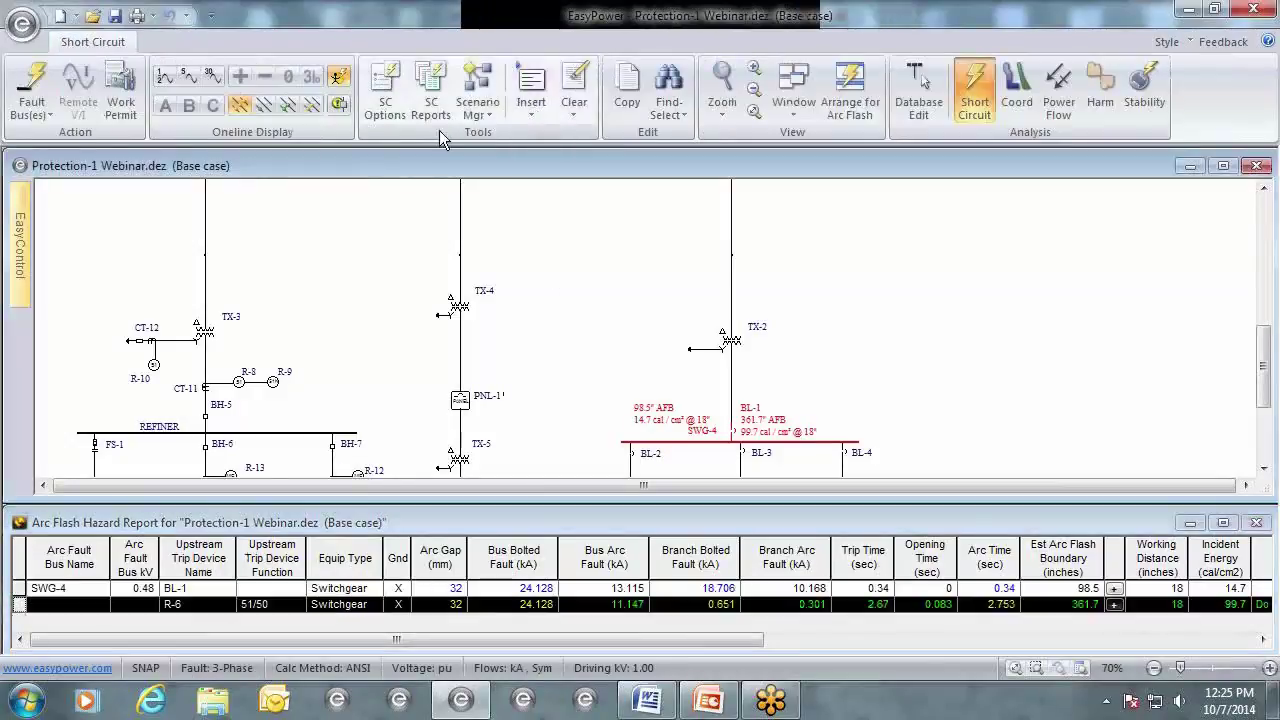
click(392, 108)
click(789, 150)
click(791, 193)
click(704, 638)
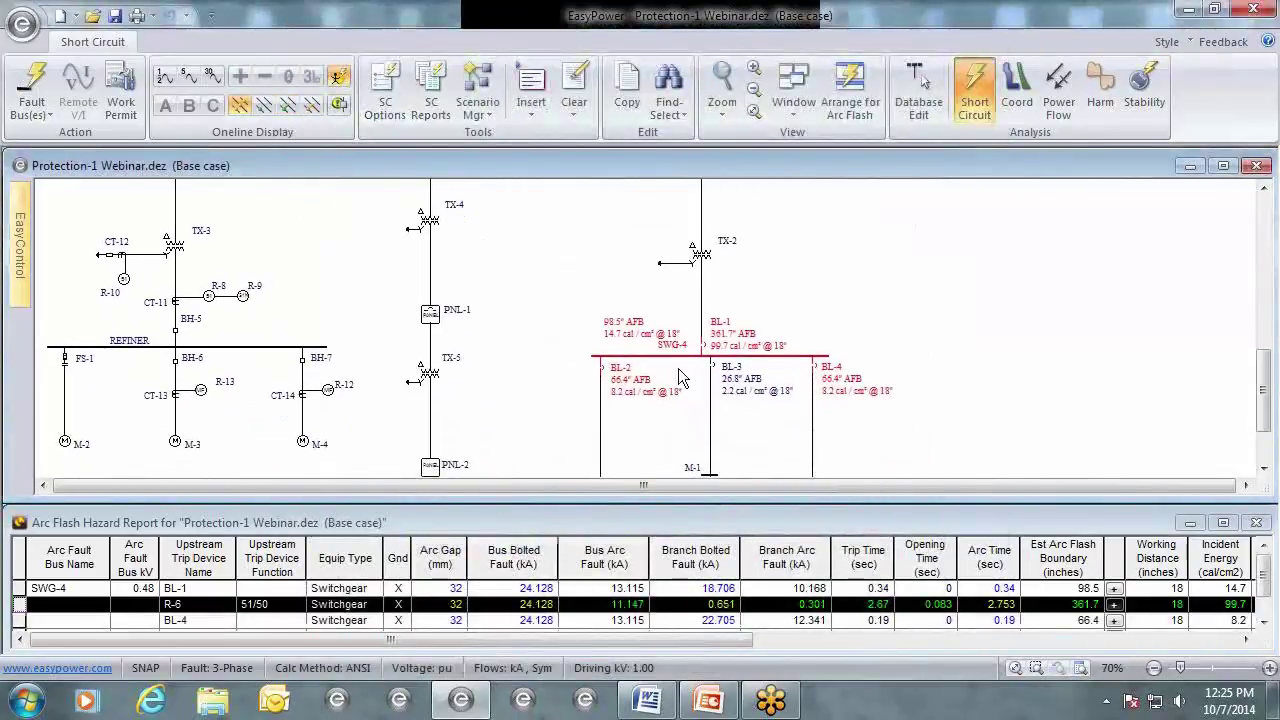
Enlarge the arc flash hazard report to fit all the SWG-4 device rows and highlight the BL-1 and R-6 rows.
drag(658, 508, 656, 473)
click(584, 432)
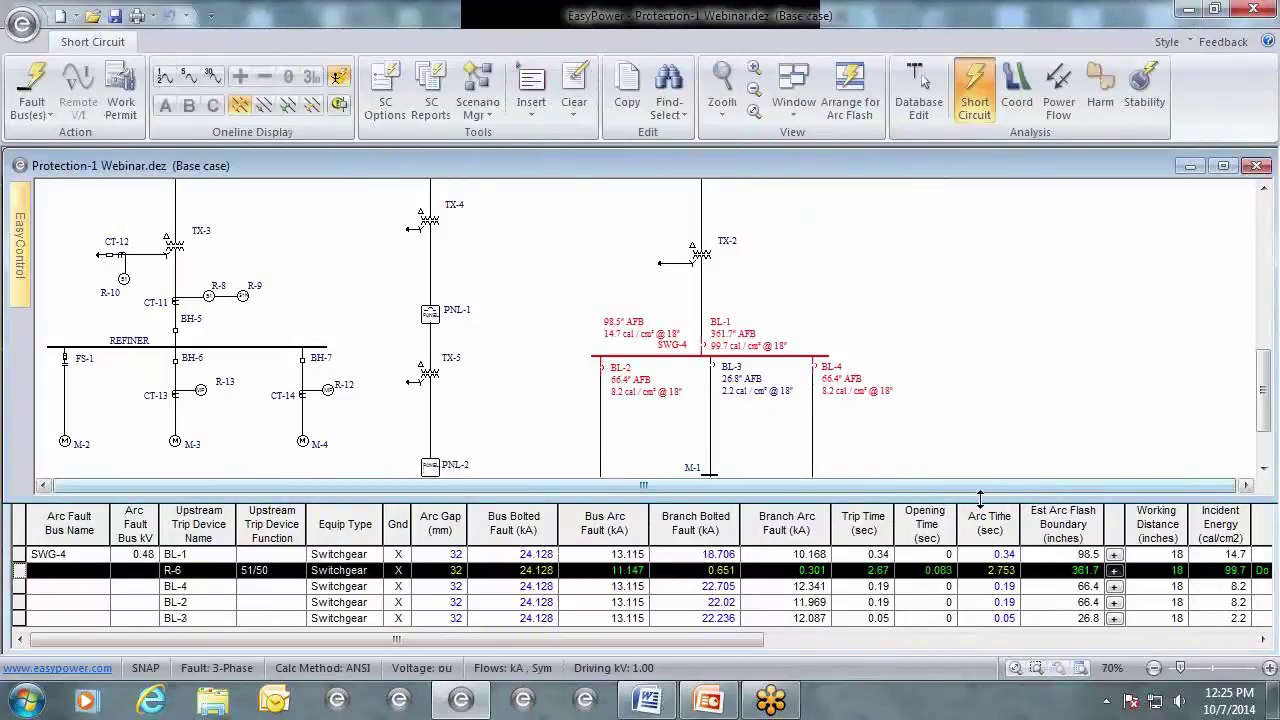
drag(980, 497, 983, 460)
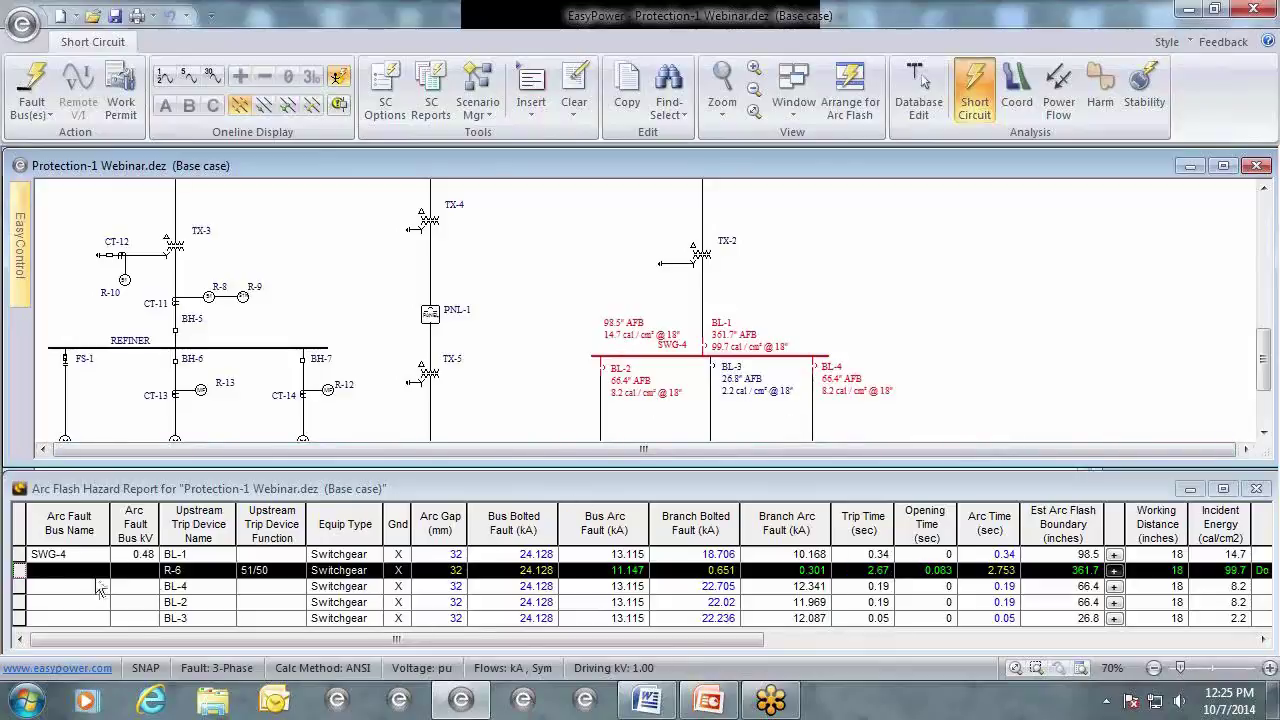
click(25, 554)
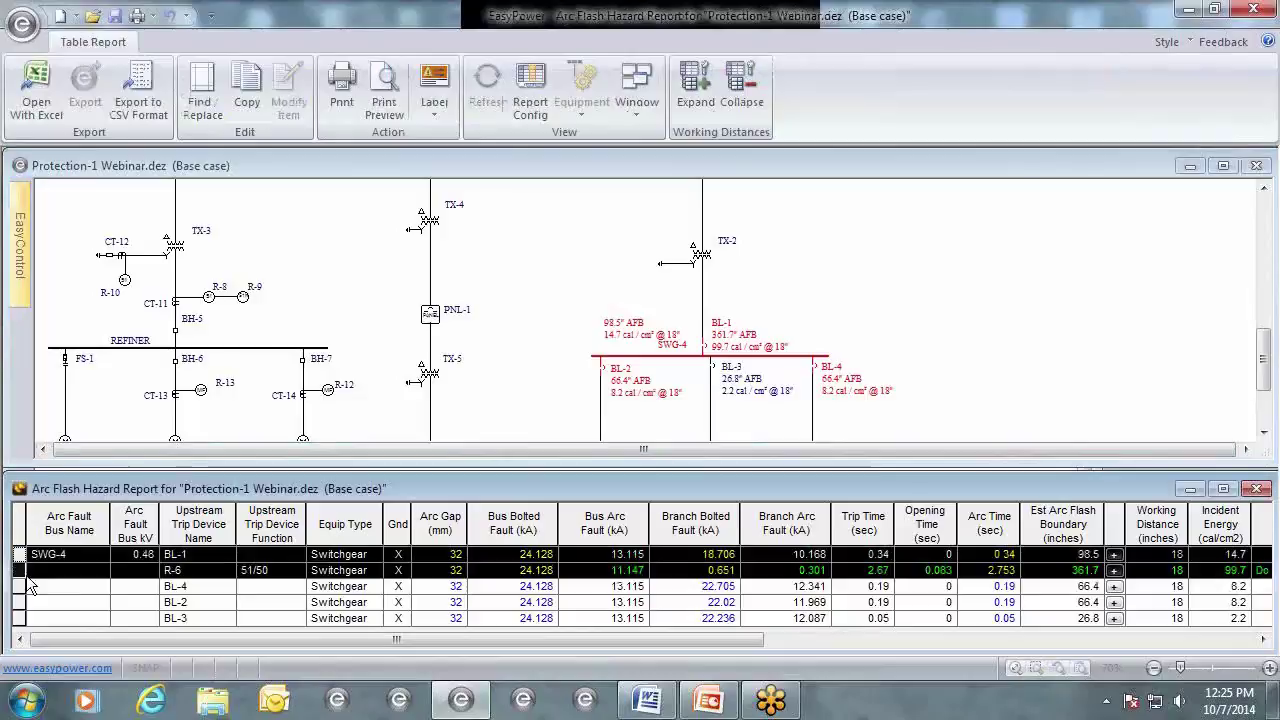
Highlight the BL-2 row in the SWG-4 arc flash hazard report and locate BL-2 on the one-line.
click(582, 406)
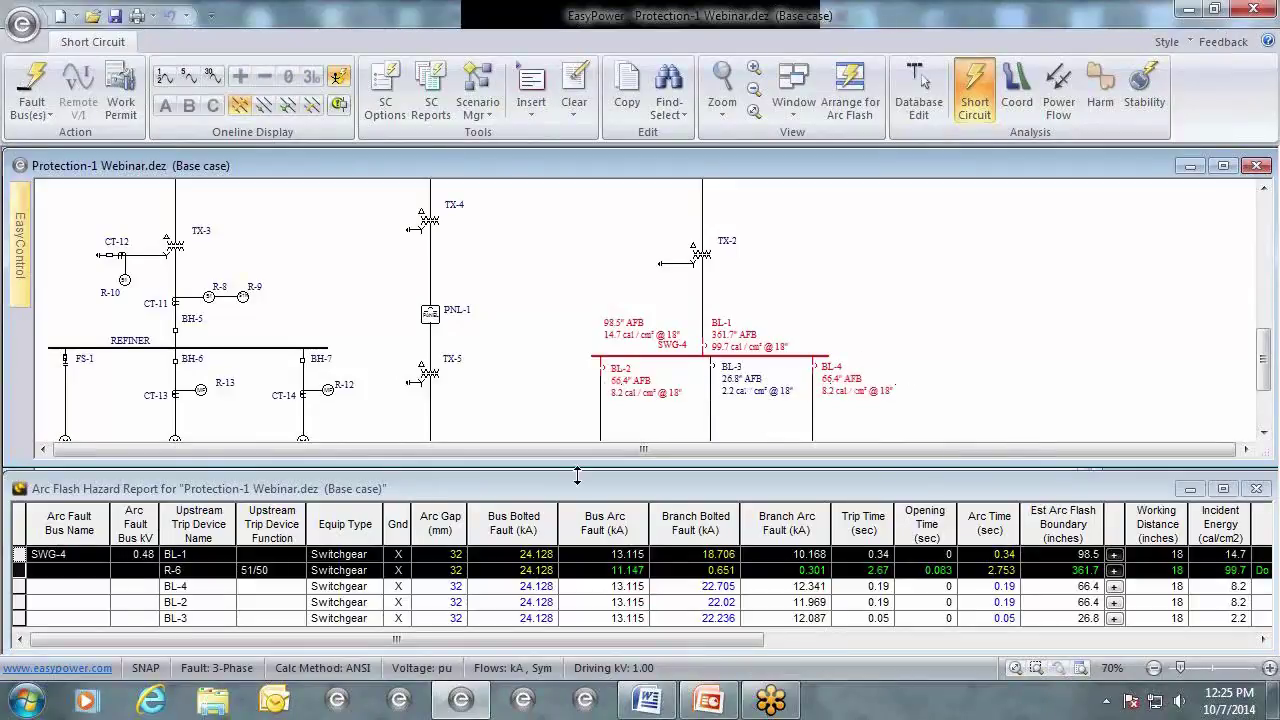
click(20, 602)
click(20, 602)
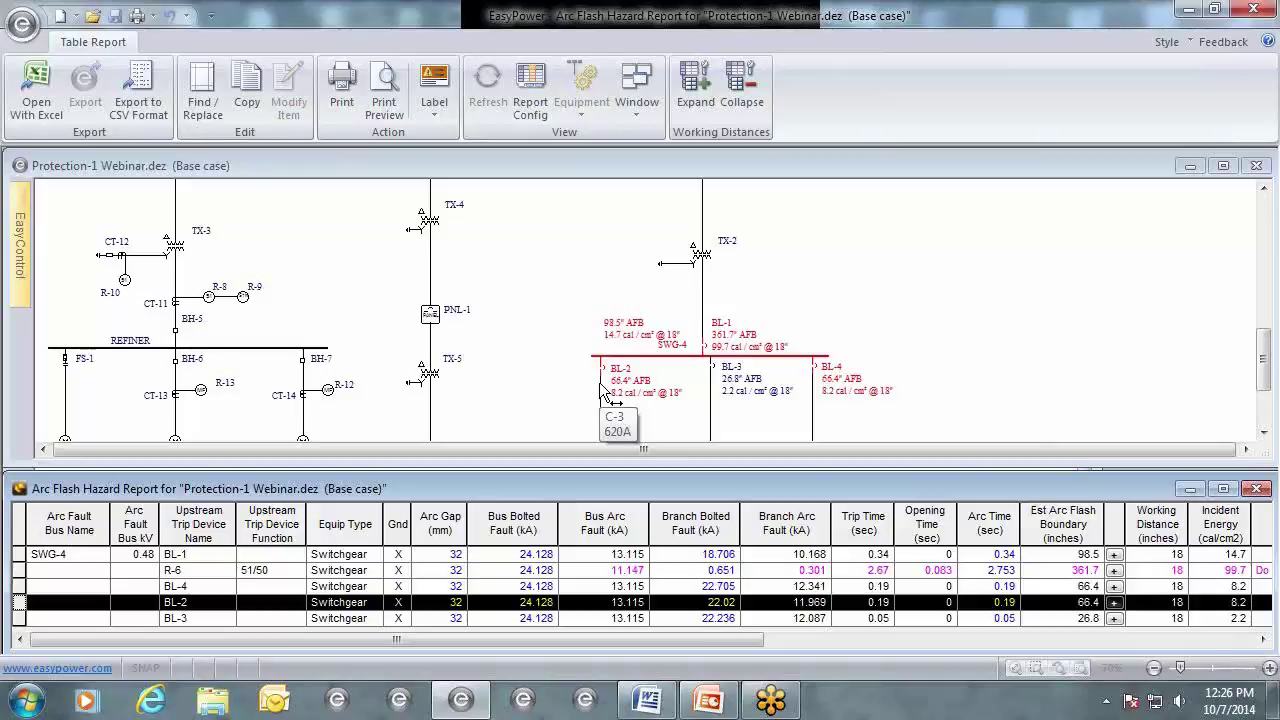
Run the arc flash fault on MCC-1 to compare its BL-2 result, and run it again on SWG-4.
scroll(599, 382, down, 3)
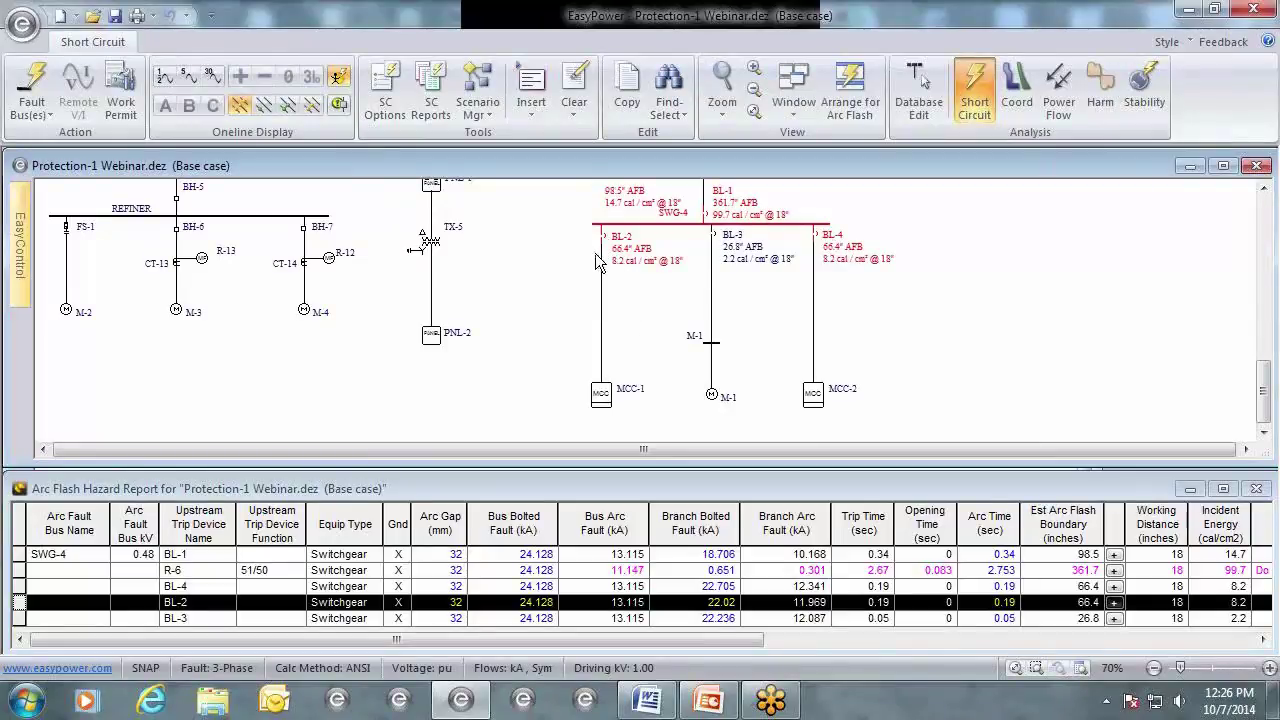
click(601, 398)
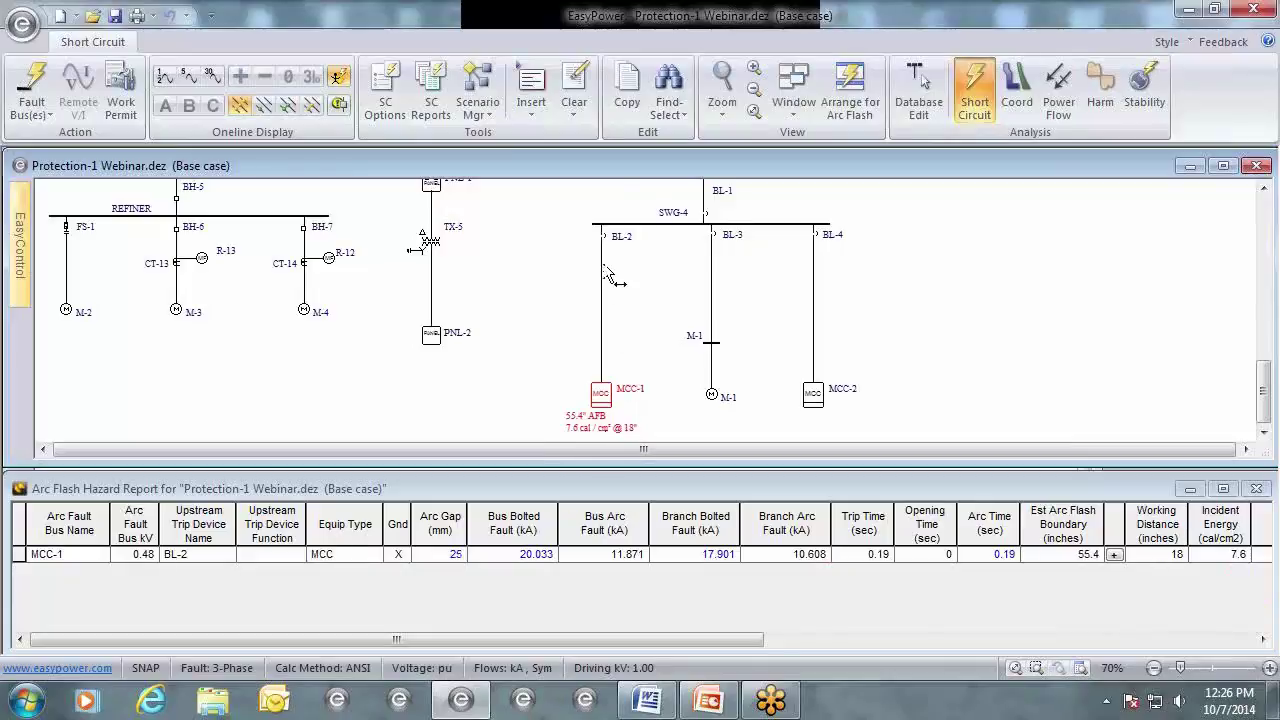
click(662, 225)
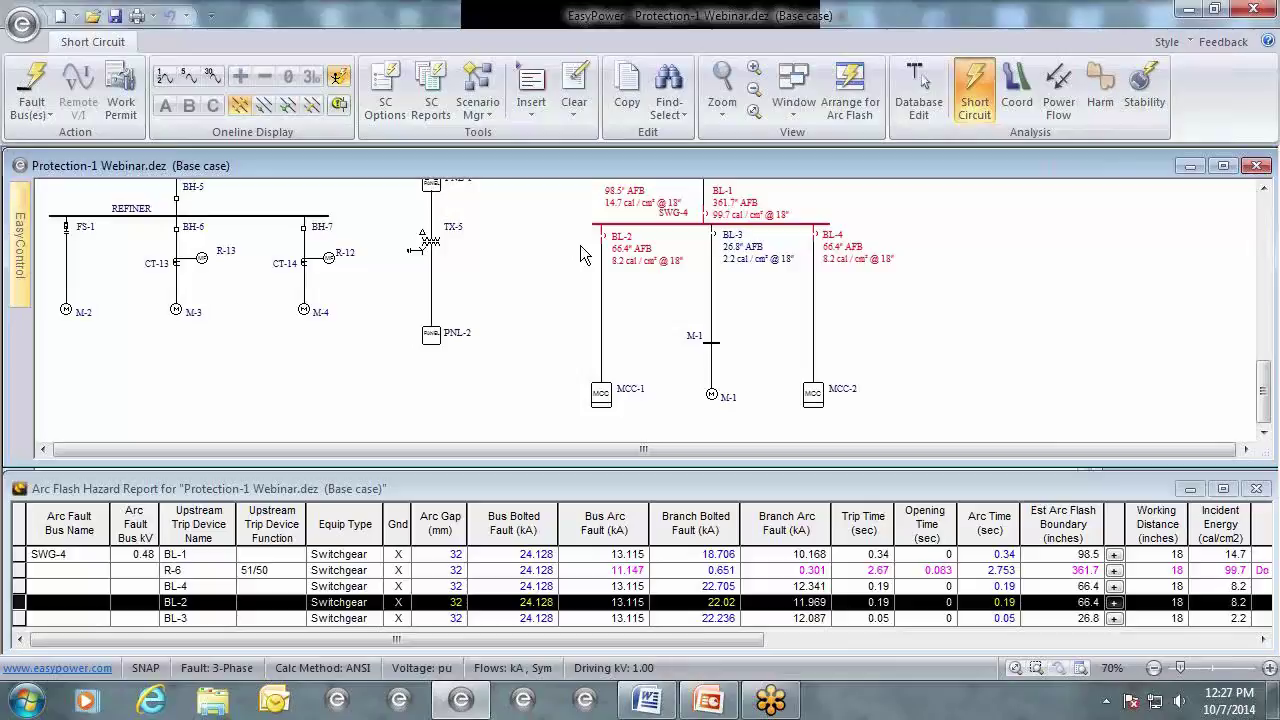
Set the worst-case arc flash hazard output to Both (Incl & Excl Main).
click(391, 109)
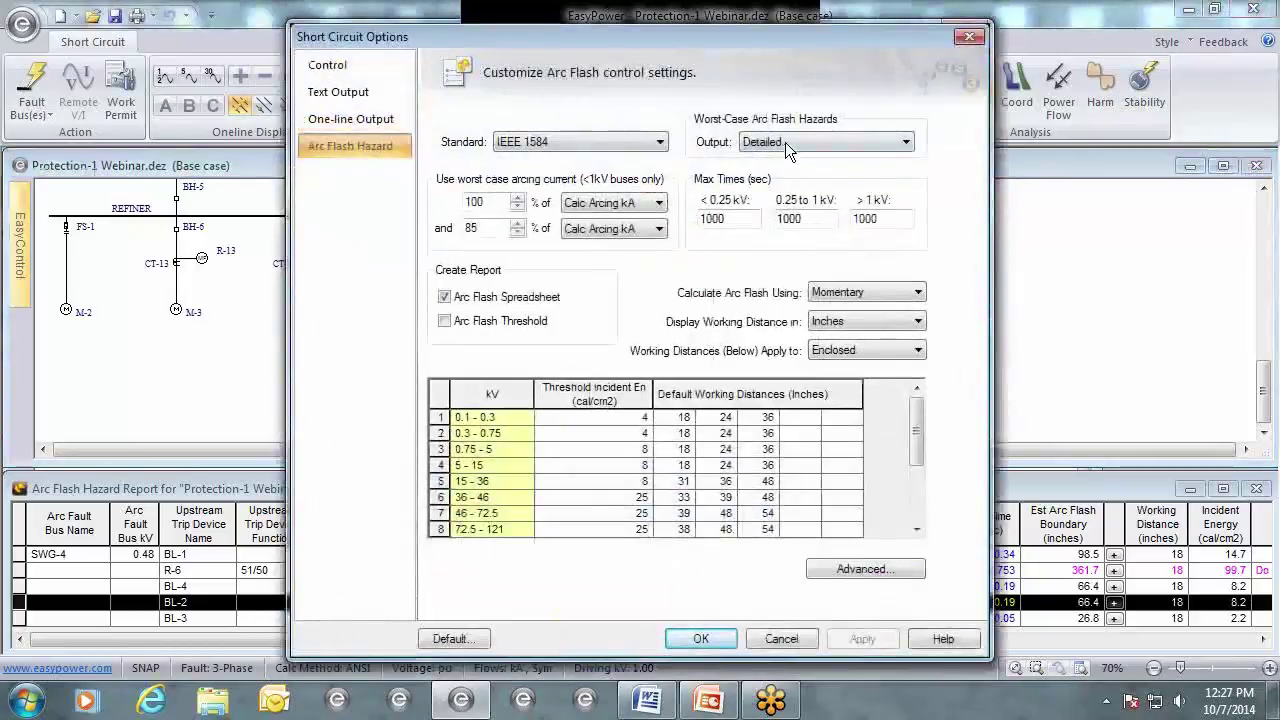
click(785, 141)
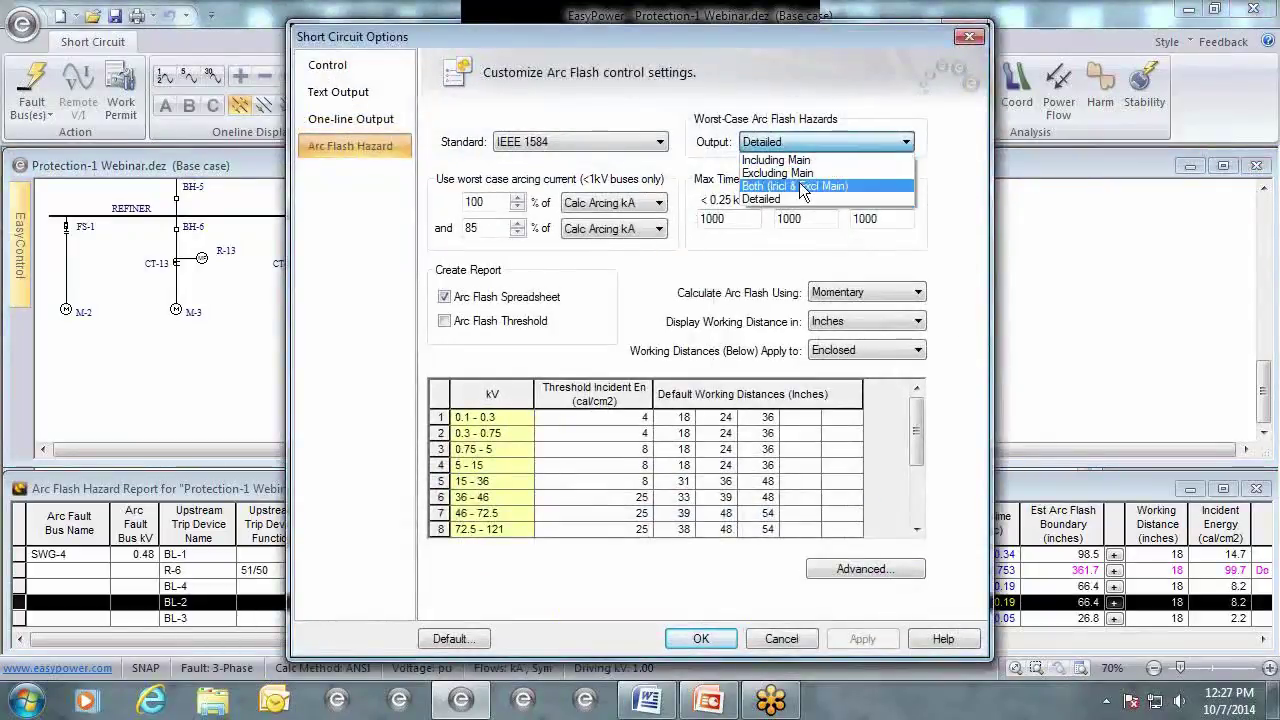
click(800, 186)
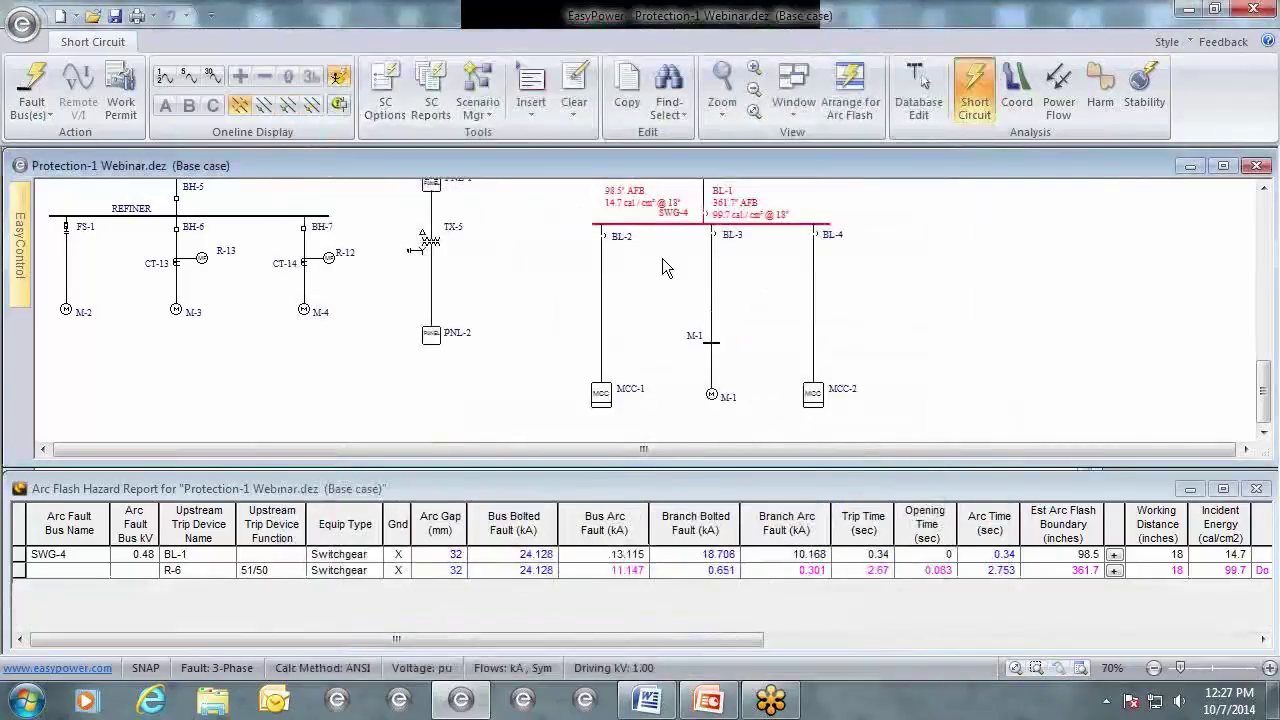
Set the maximum arc time for 0.25 to 1 kV buses to 2 seconds and apply it to the SWG-4 results.
click(394, 113)
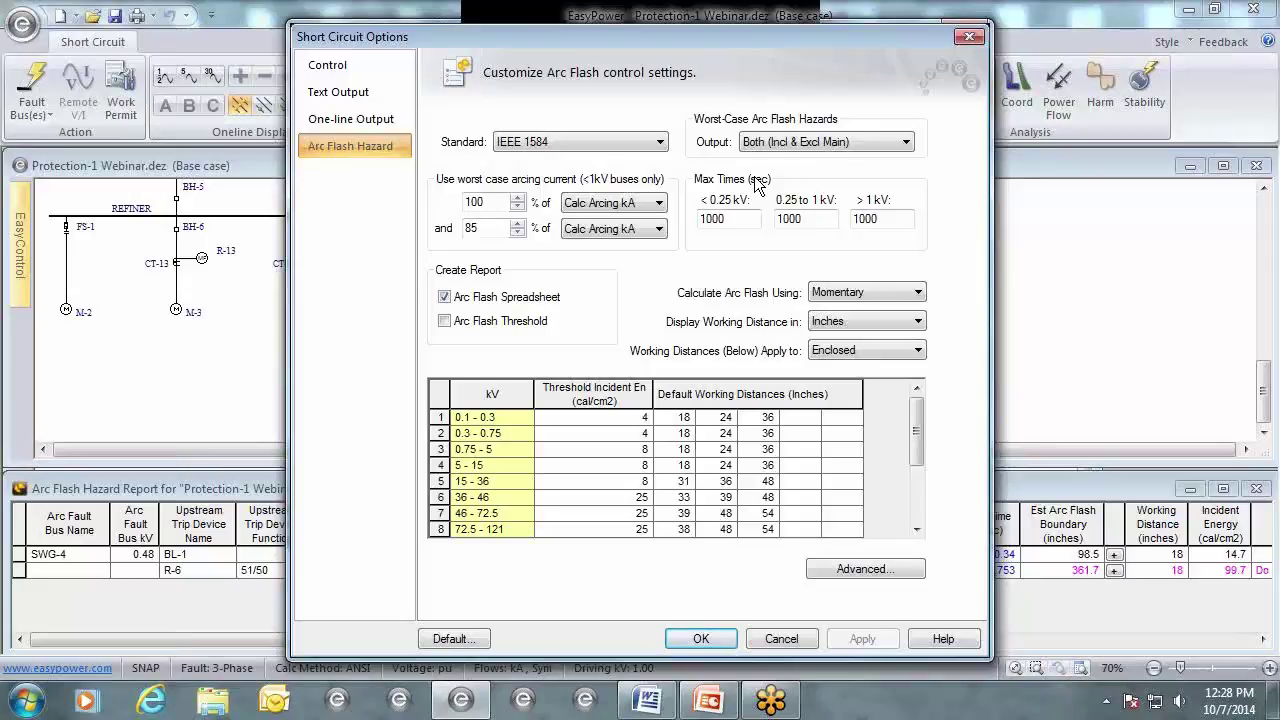
double_click(794, 227)
text(2)
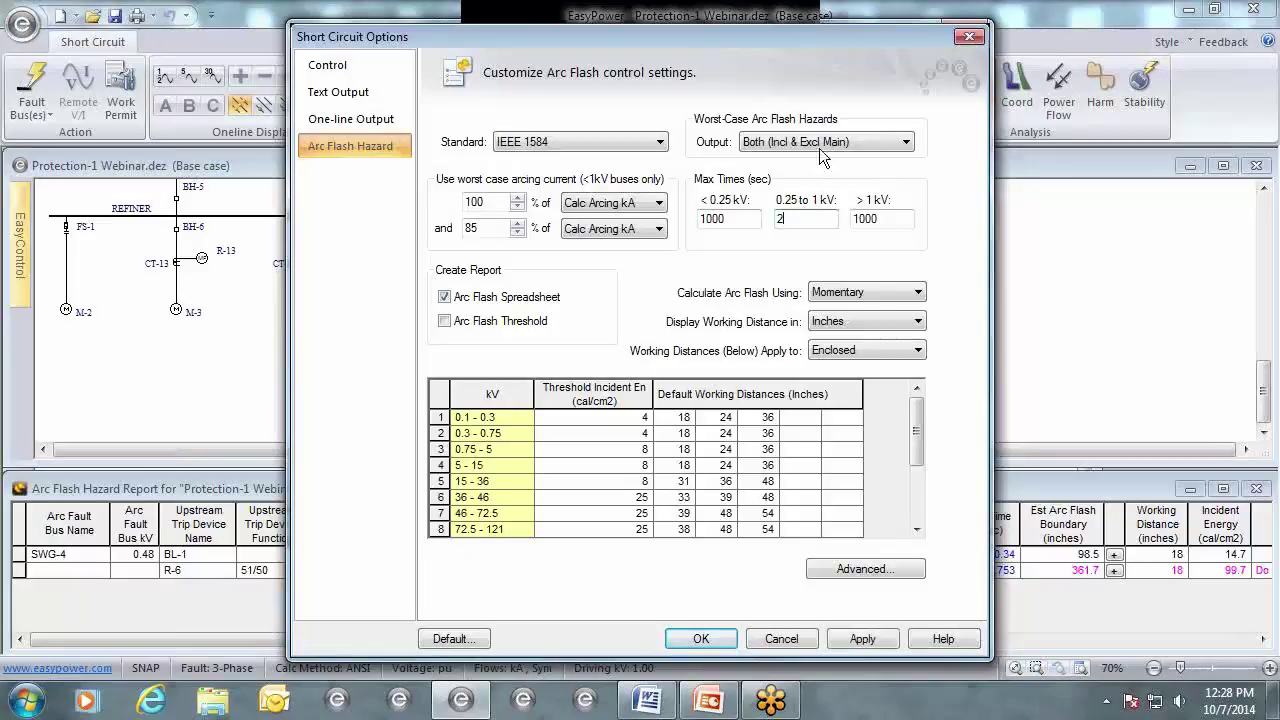
drag(815, 45, 702, 51)
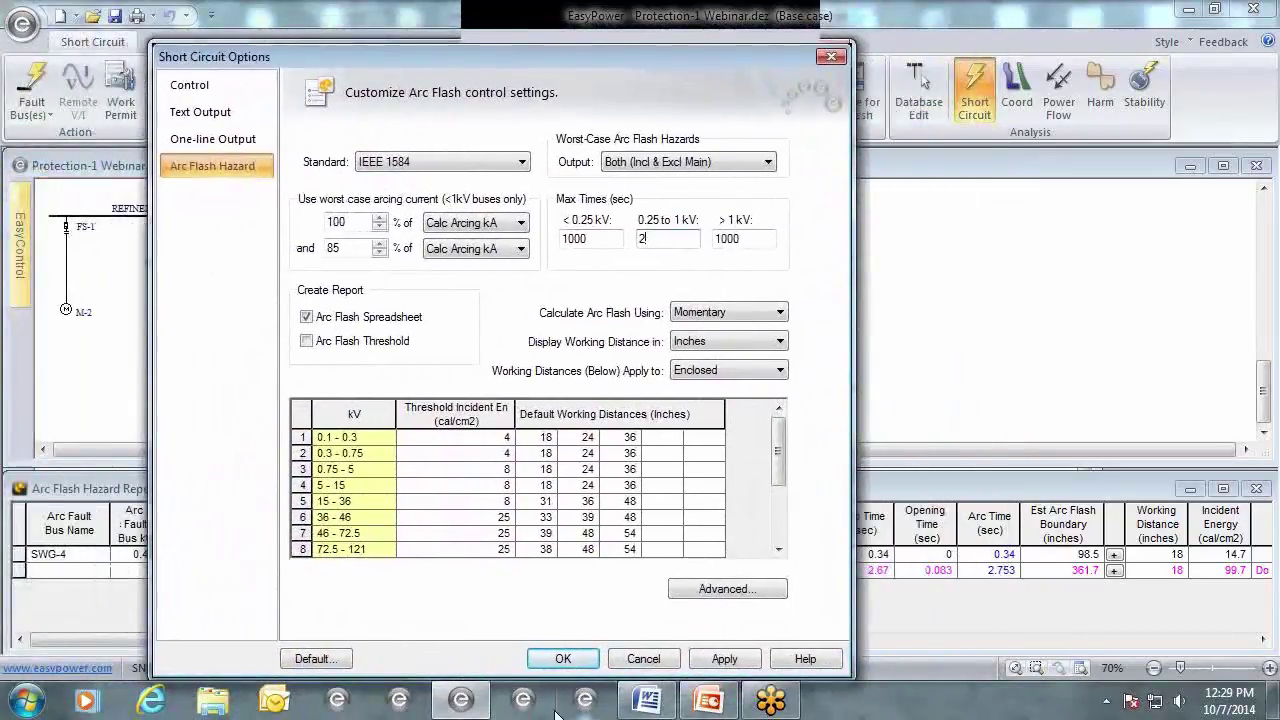
click(578, 666)
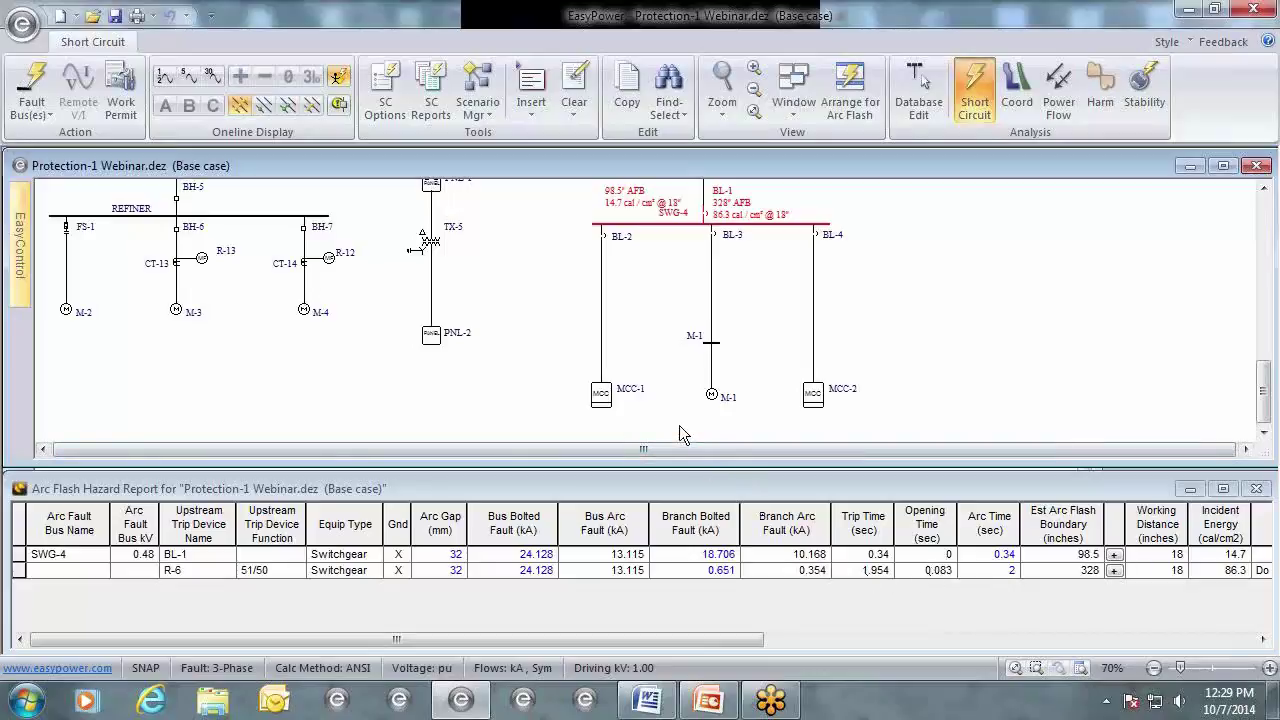
Set the maximum arc time for 0.25 to 1 kV buses to 1000 seconds.
click(388, 92)
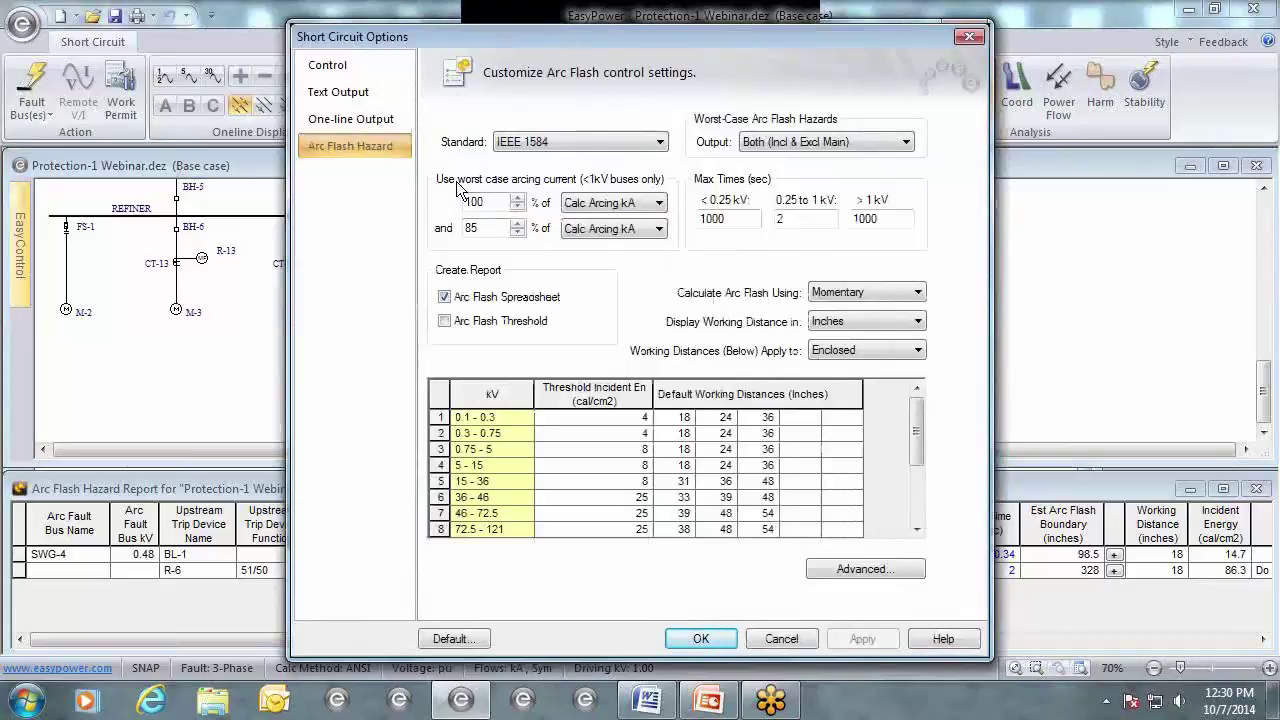
double_click(771, 219)
text(1000)
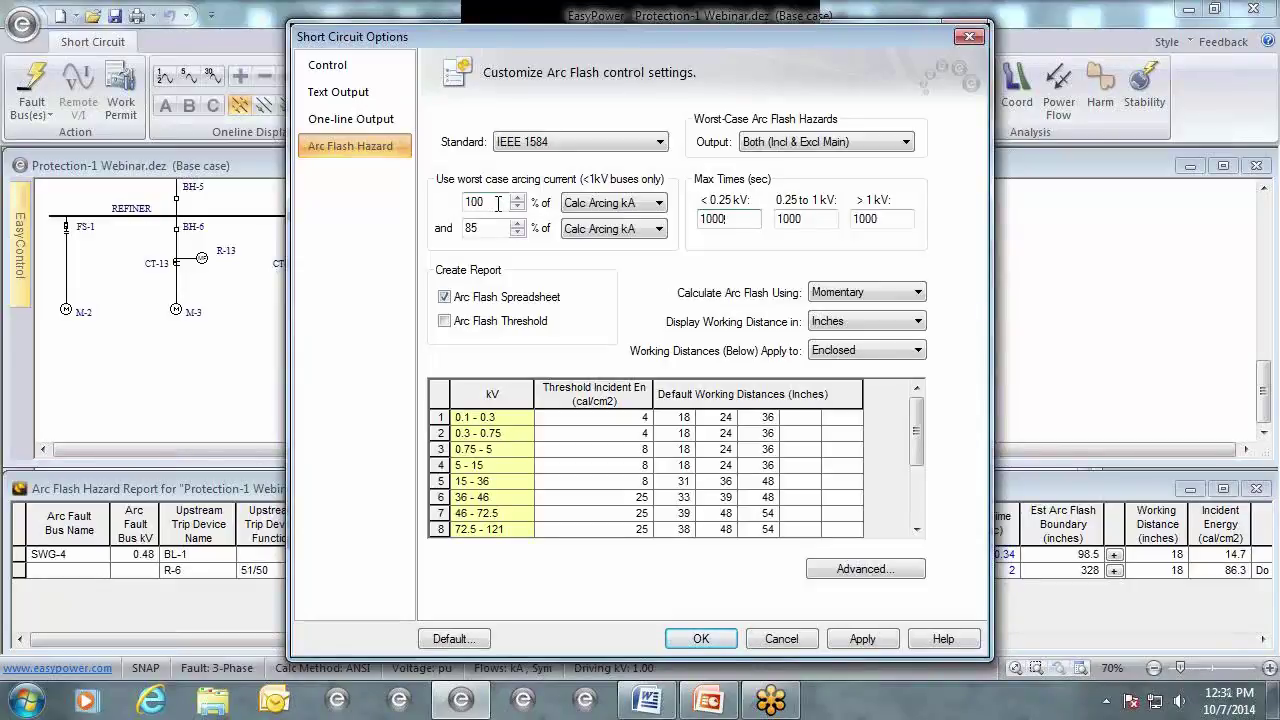
Examine the worst-case arcing current percentages and their basis options for buses below 1 kV, and close the options.
click(660, 201)
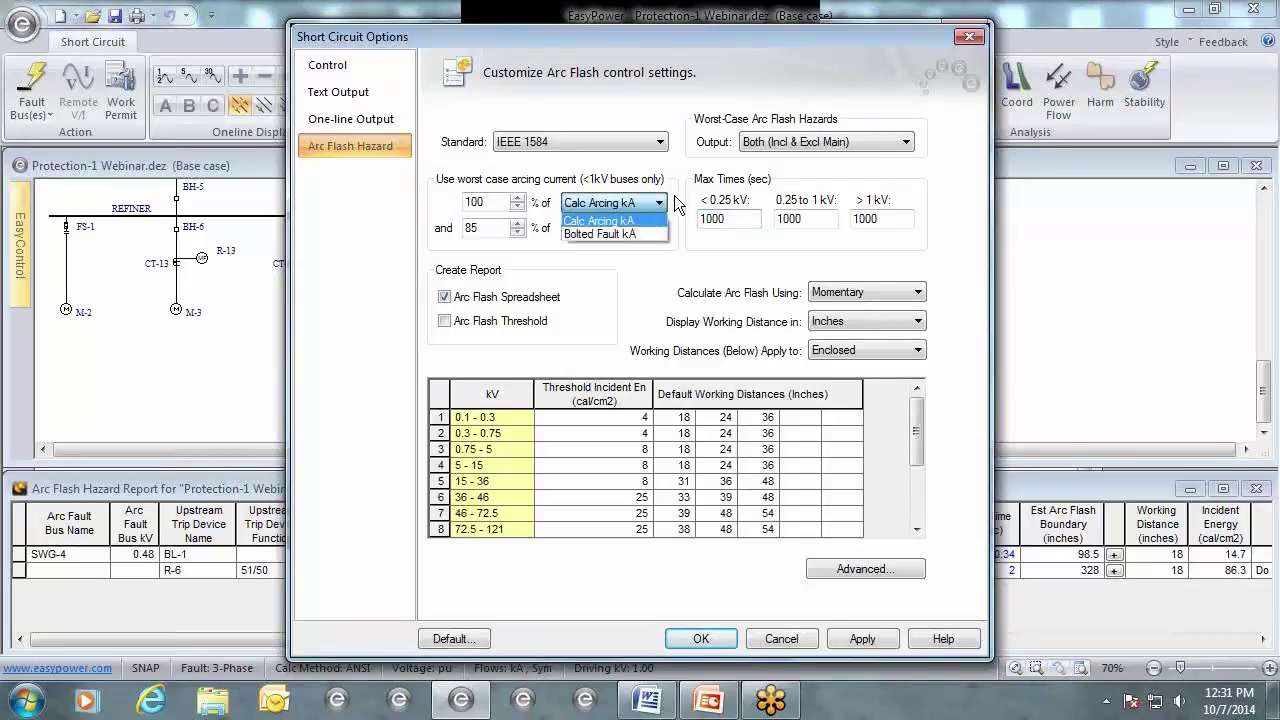
click(674, 195)
click(673, 225)
click(673, 225)
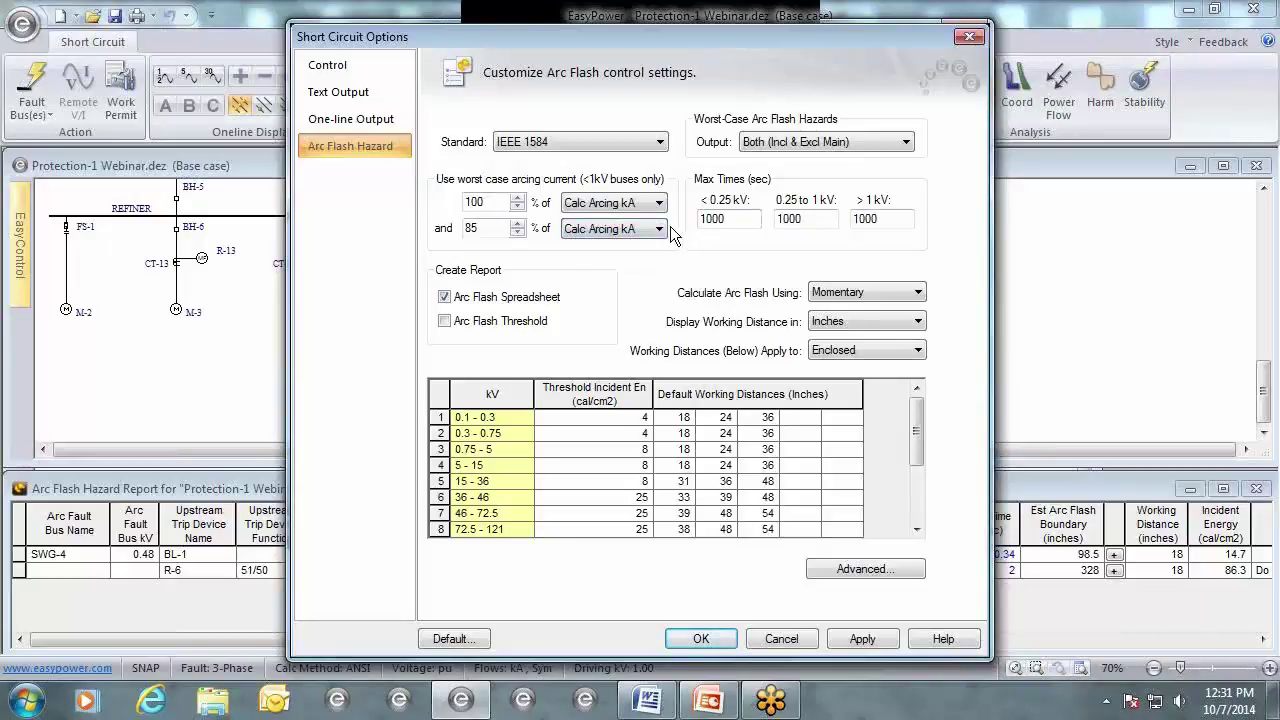
click(472, 228)
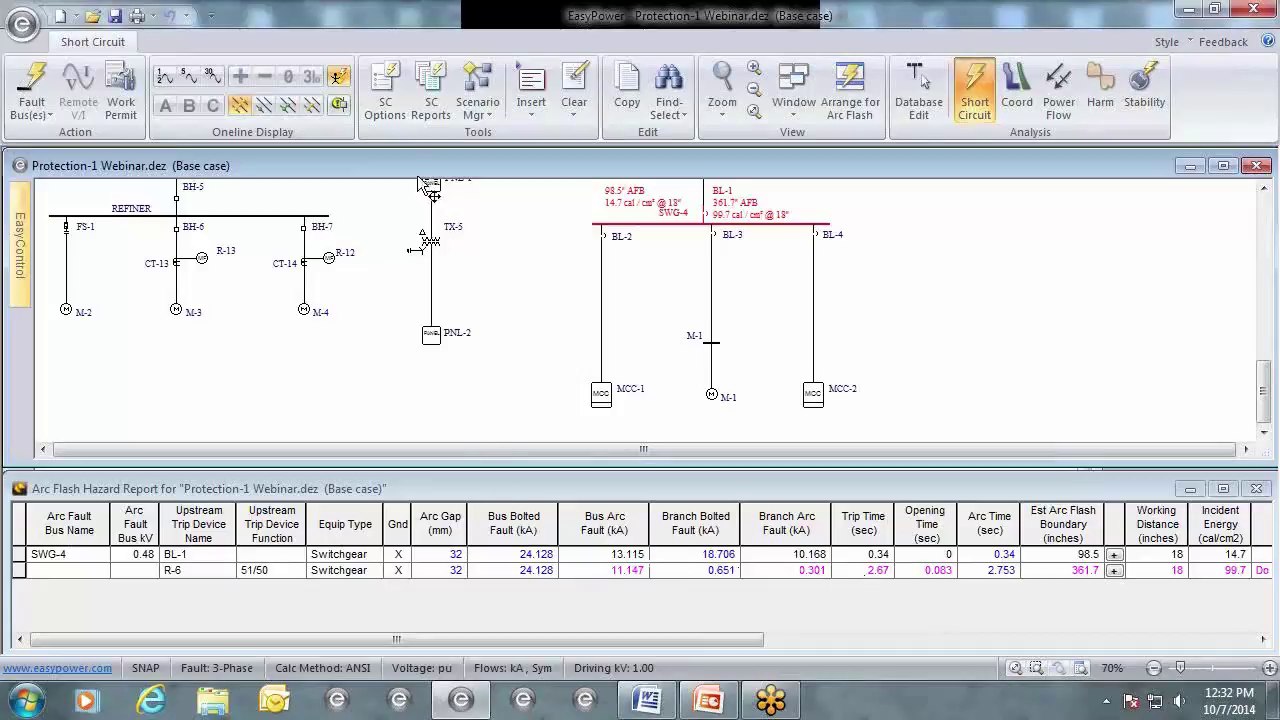
Review the fault current options for calculating arc flash, keeping Momentary, and the working distance units, keeping Inches.
click(386, 108)
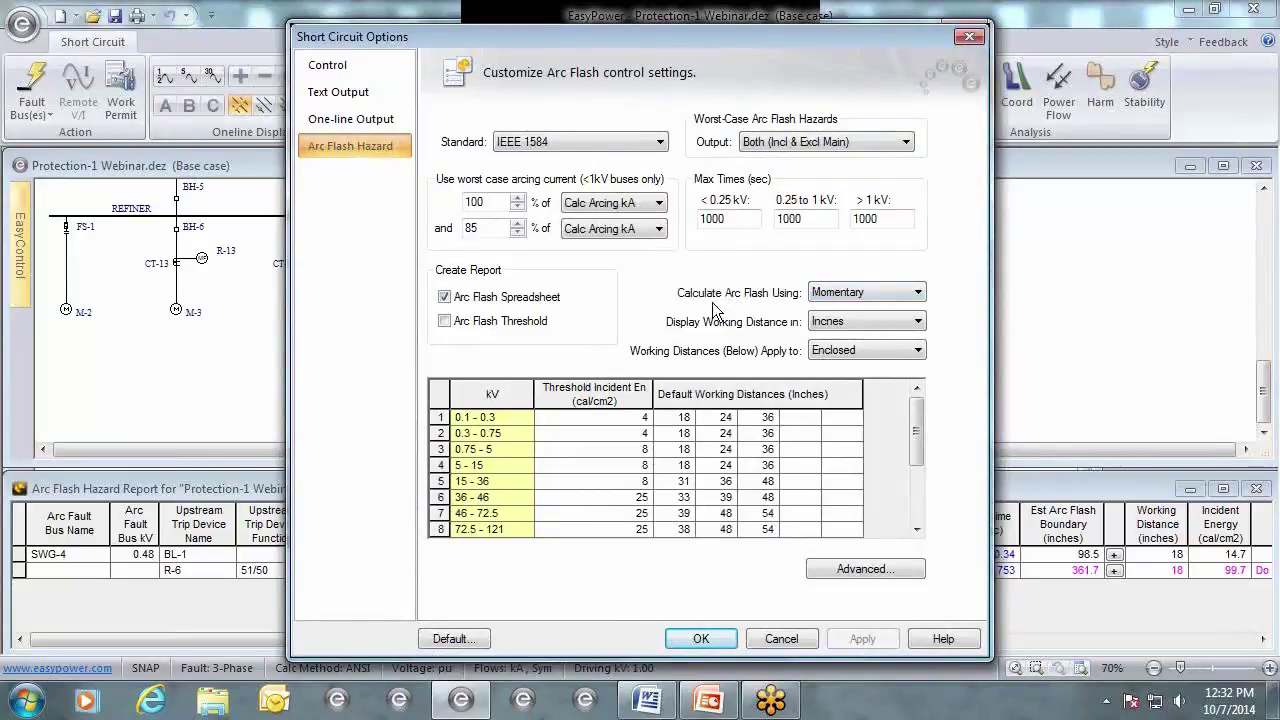
click(918, 292)
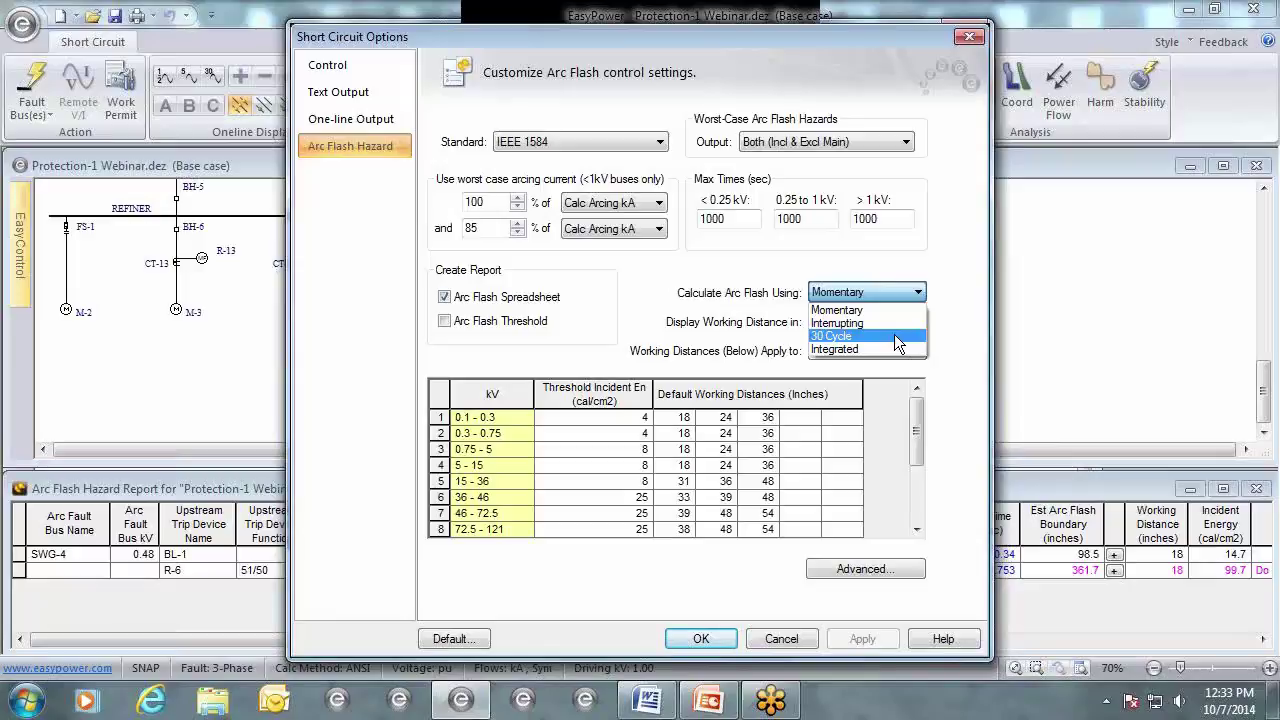
click(896, 336)
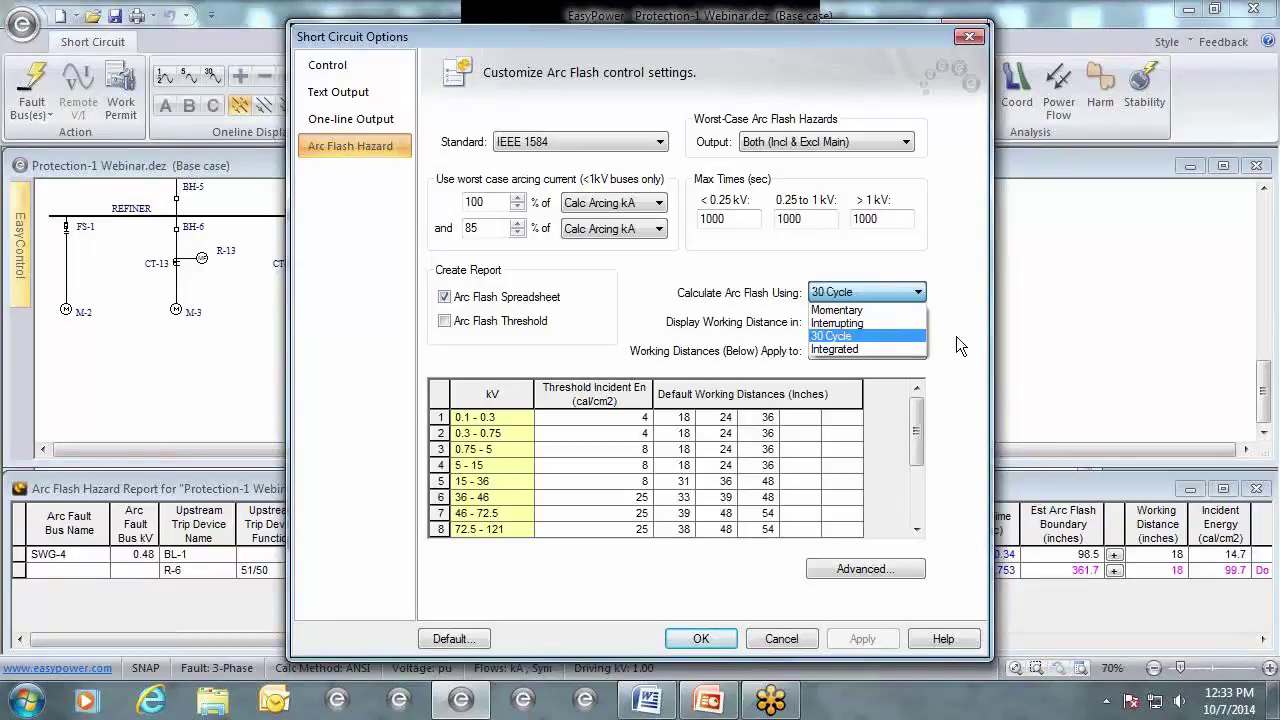
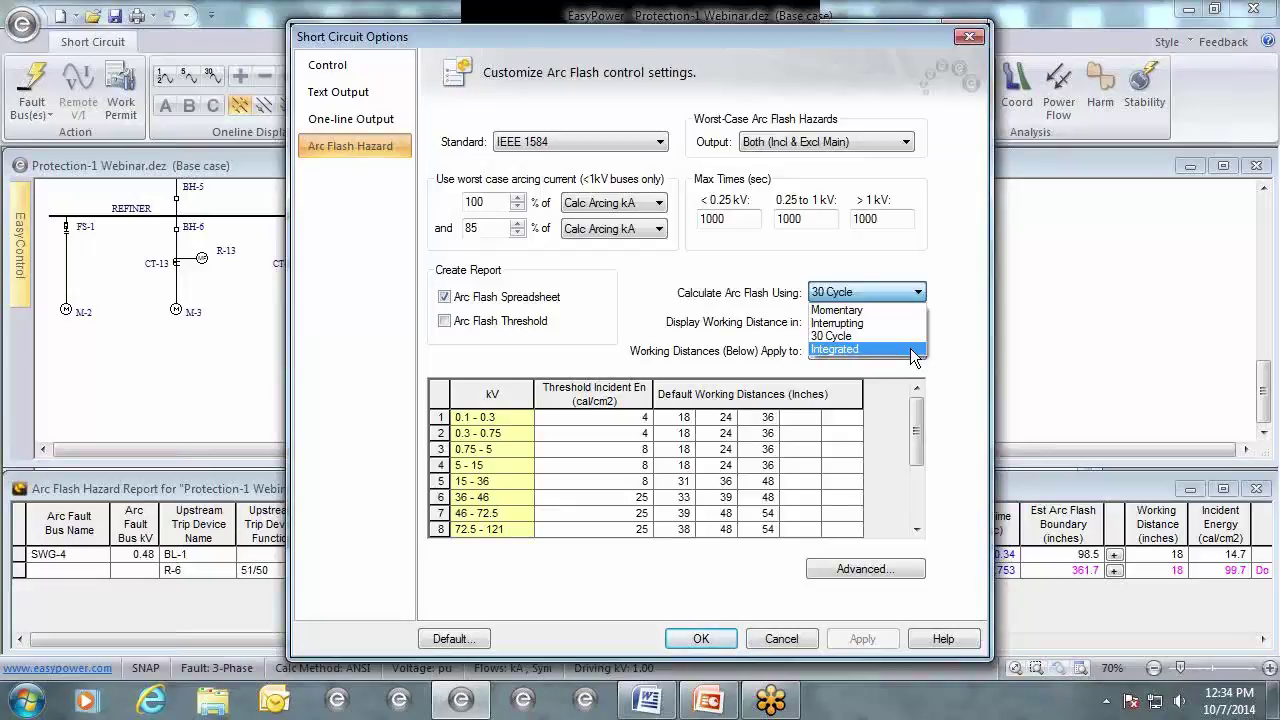
key(Down)
click(955, 331)
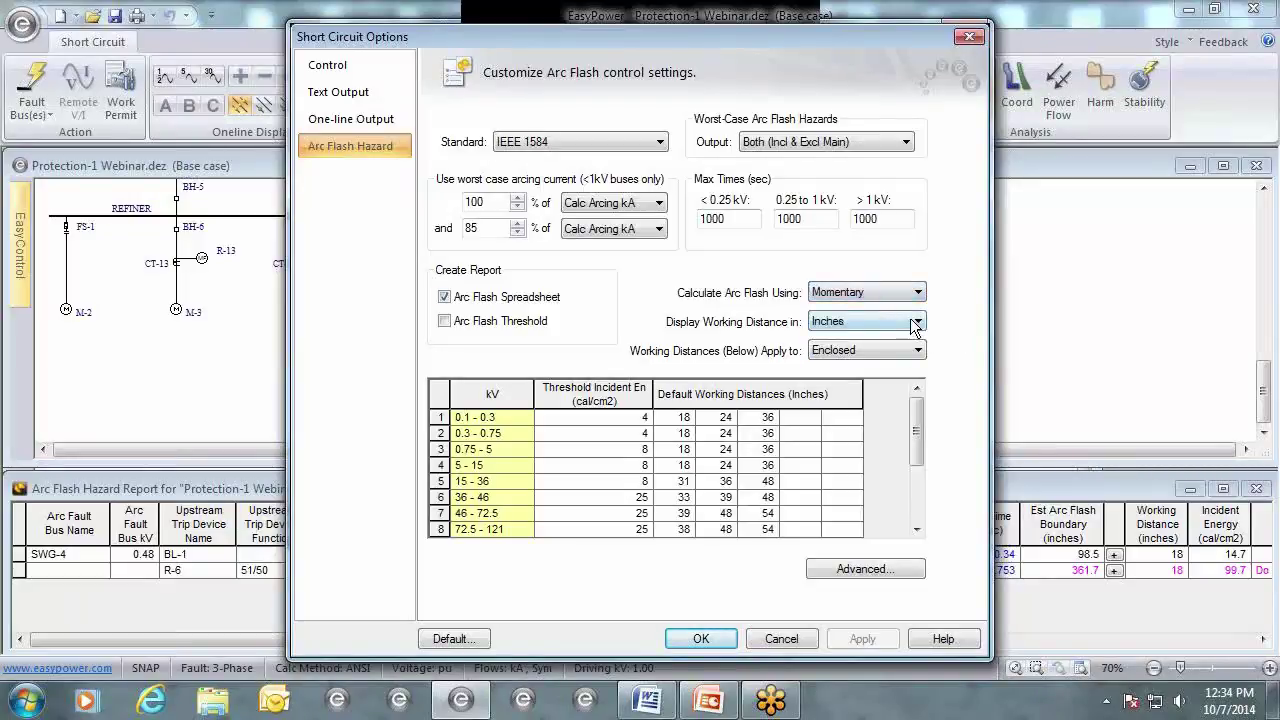
click(915, 322)
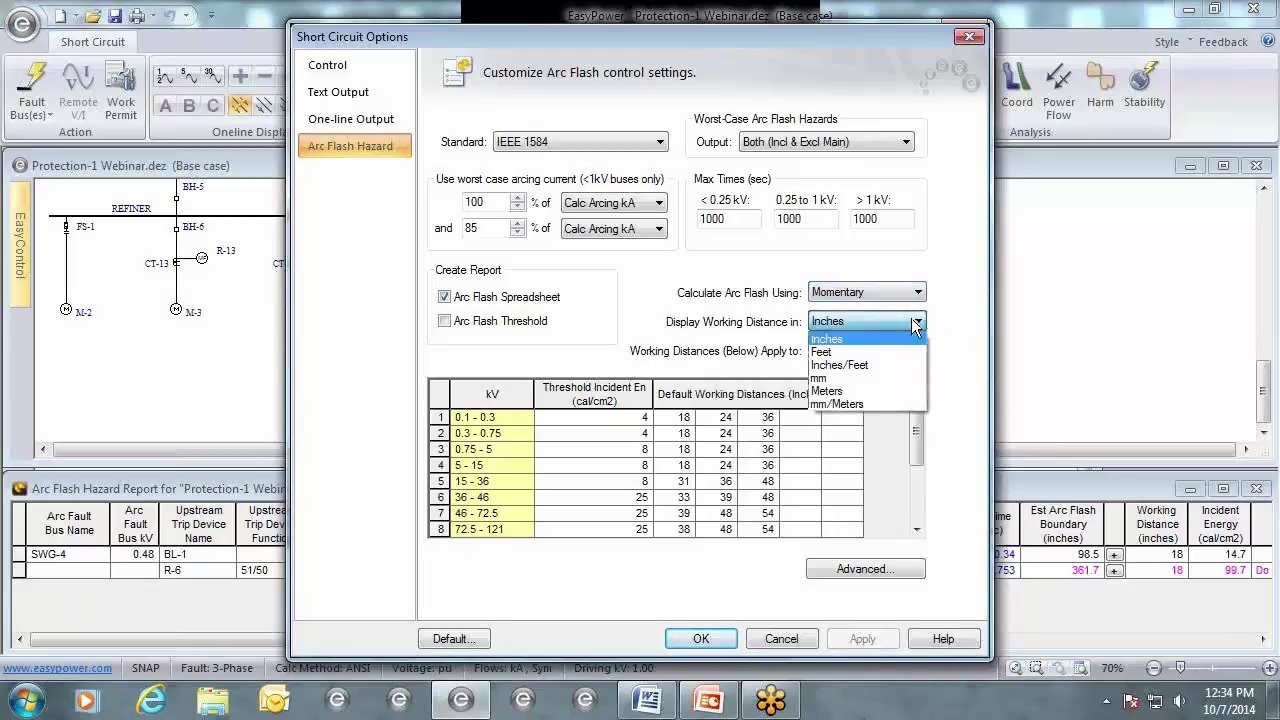
click(948, 321)
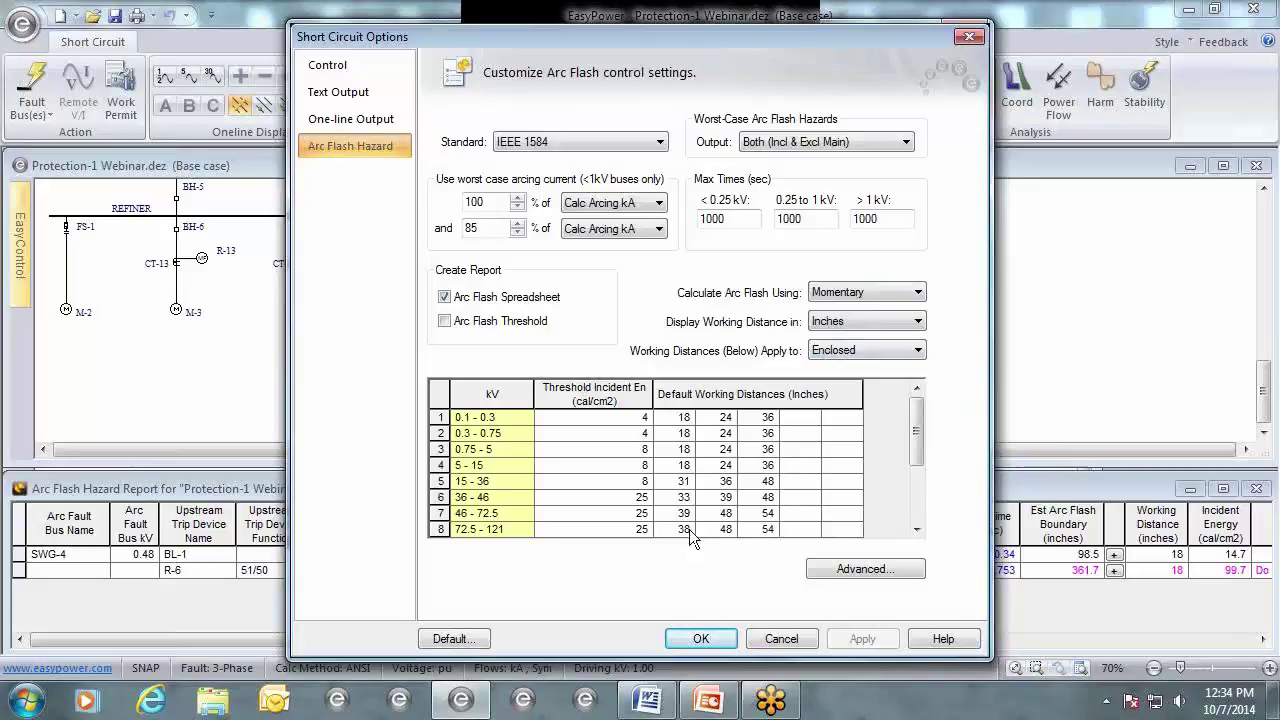
Compare the default working distances for Open Air and Enclosed equipment, return to Enclosed and accept the options.
click(918, 350)
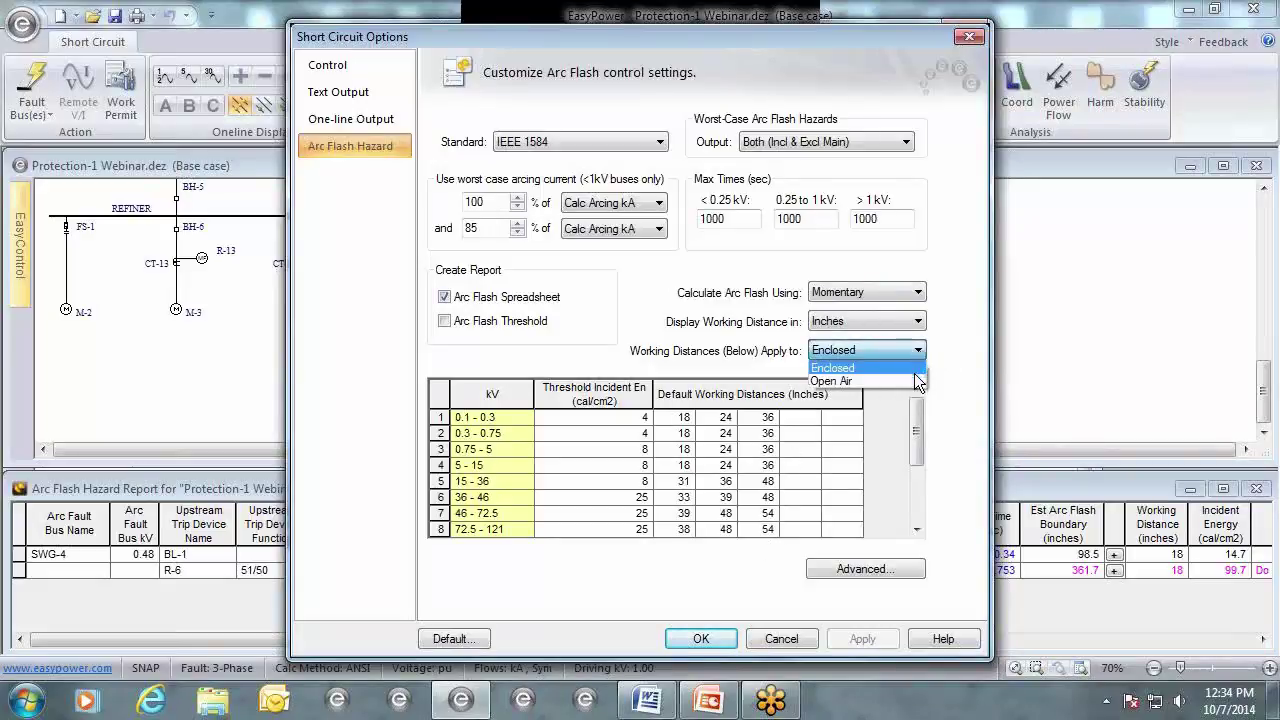
click(948, 371)
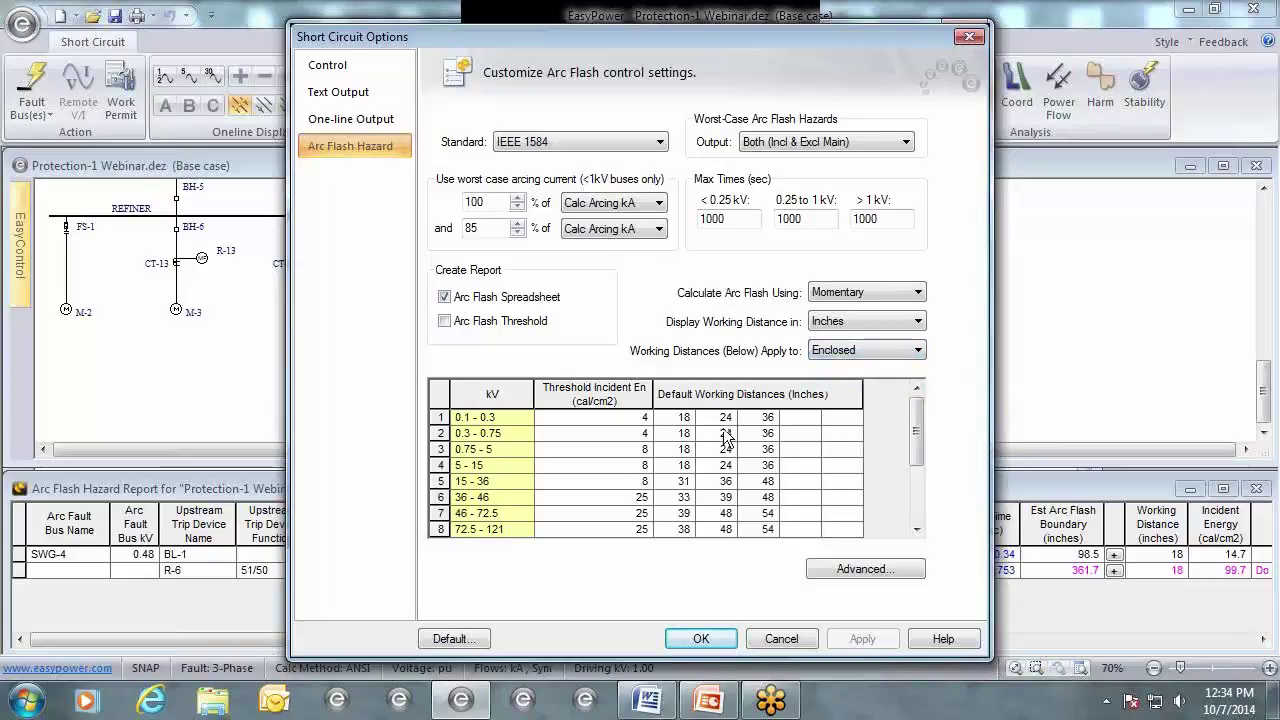
click(914, 352)
click(906, 380)
click(898, 356)
click(906, 366)
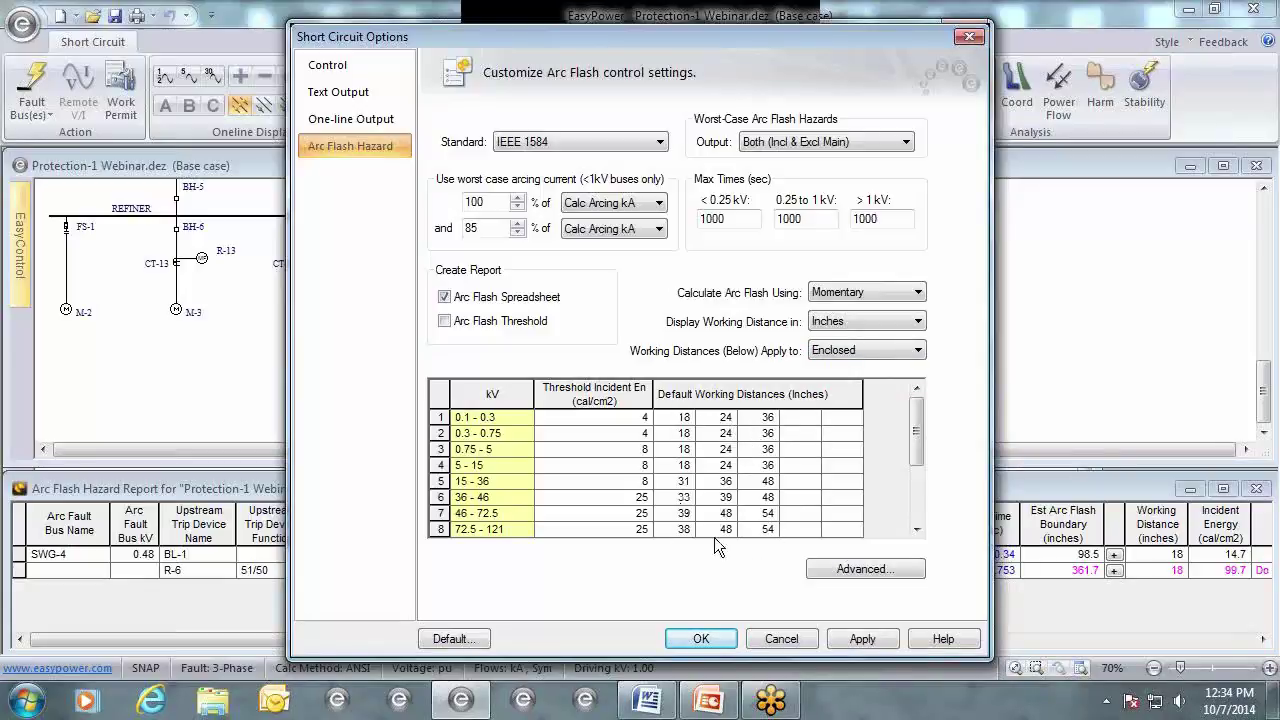
click(701, 639)
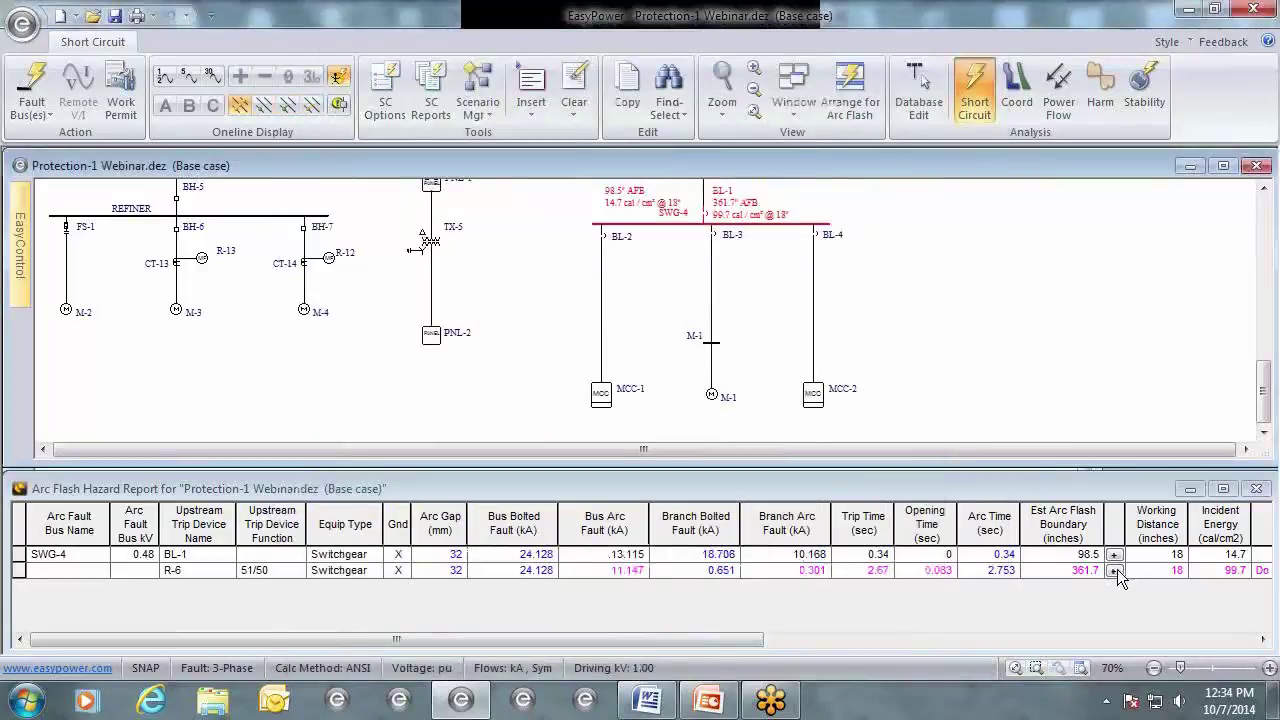
Expand the additional working distances for the R-6 and BL-1 rows and examine the incident energy at each distance.
click(1115, 571)
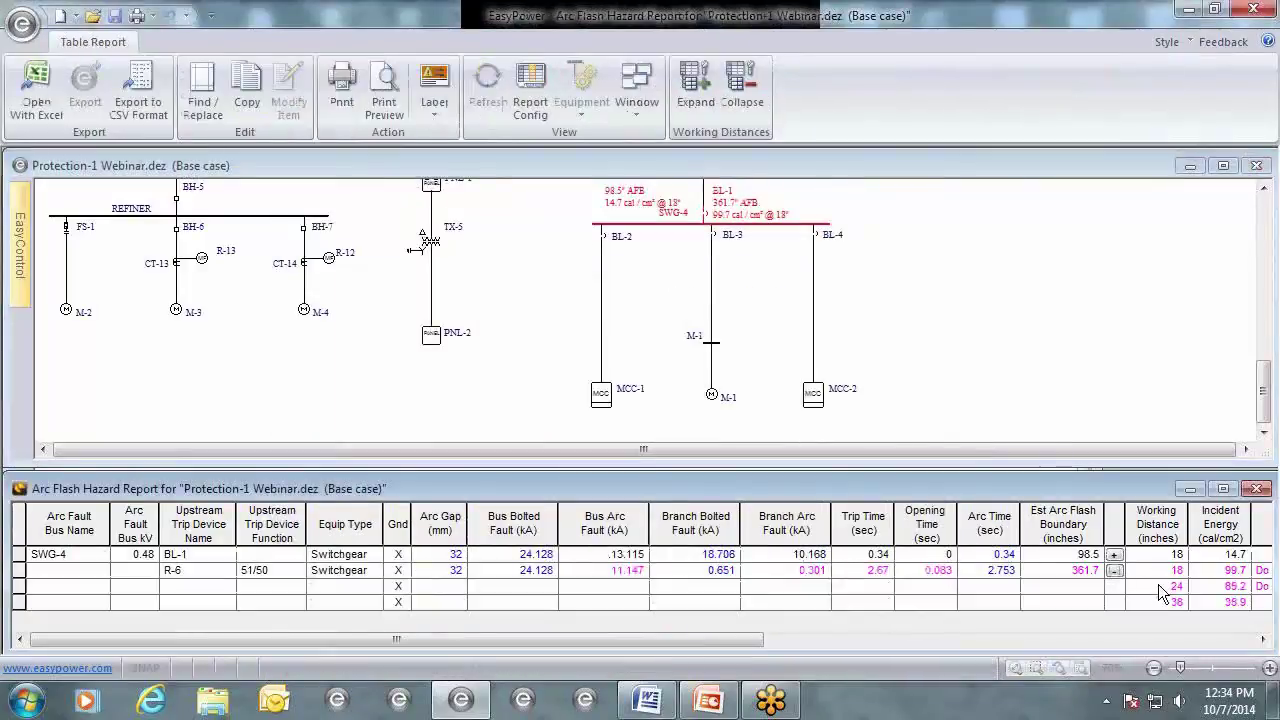
click(1114, 555)
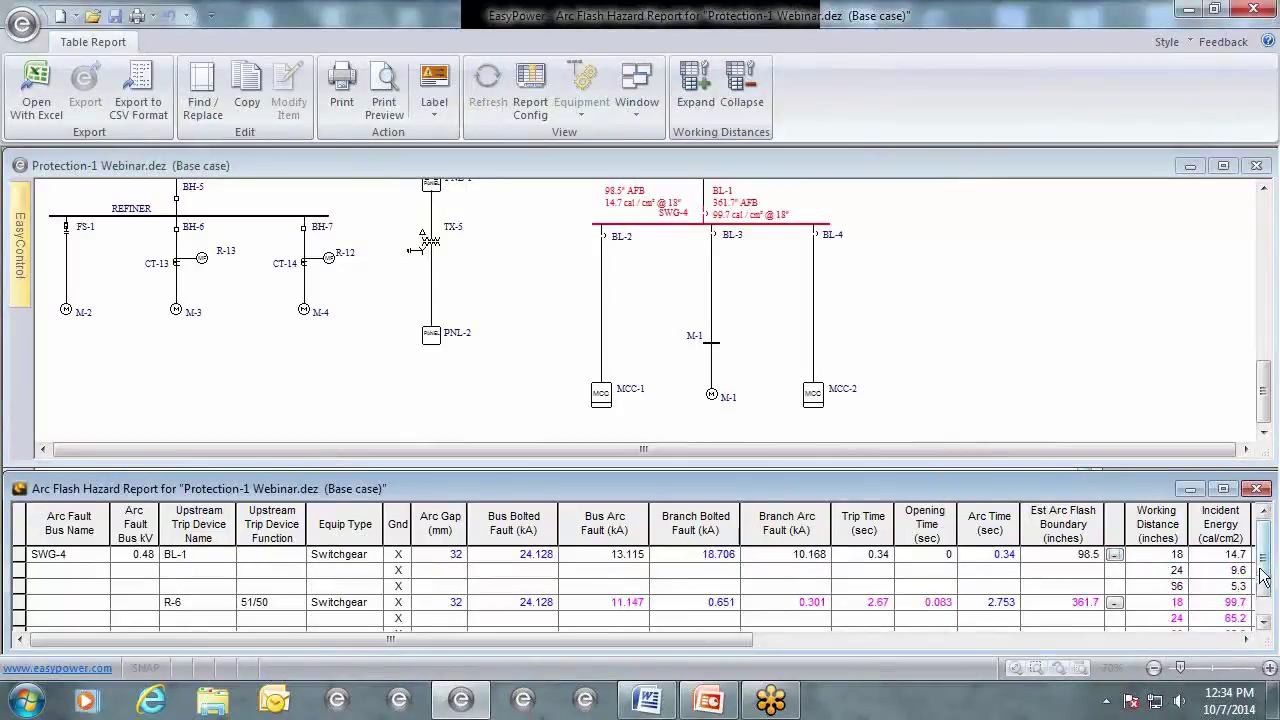
scroll(1266, 585, down, 1)
scroll(1272, 588, up, 1)
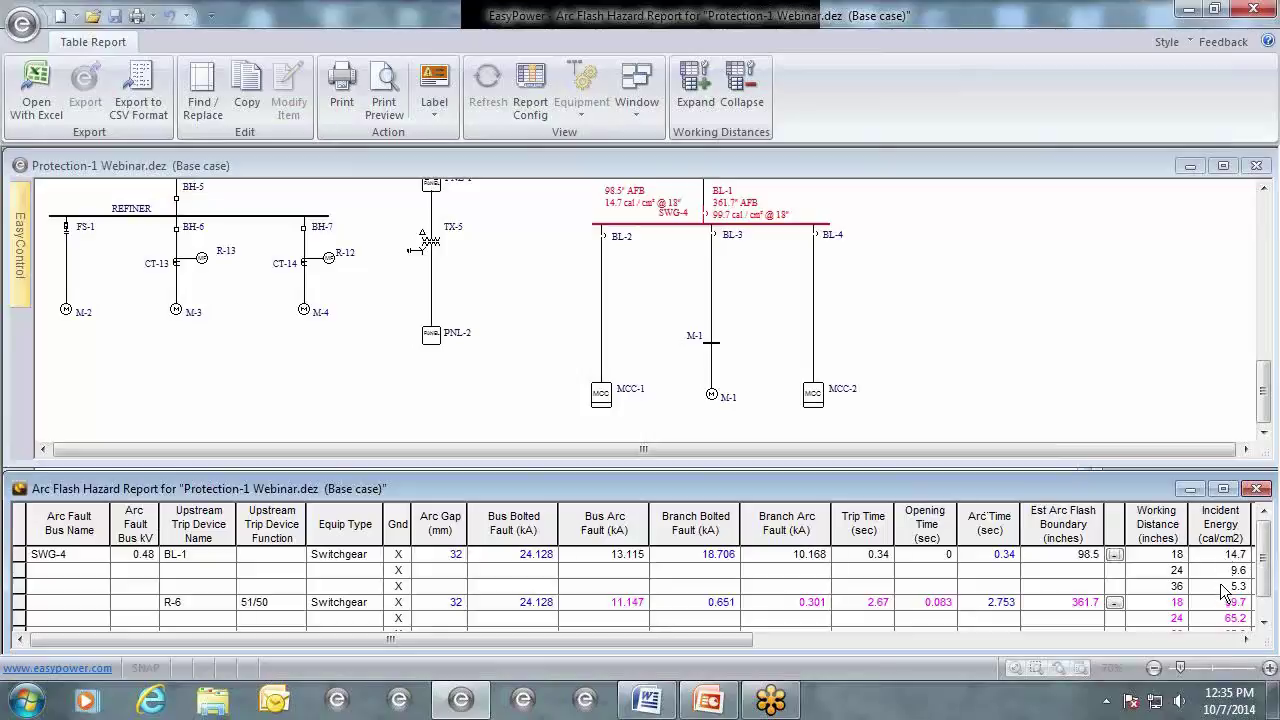
Enable showing the PPE level in the advanced arc flash options and set it to NFPA 70E 130.7(C)(16).
click(682, 389)
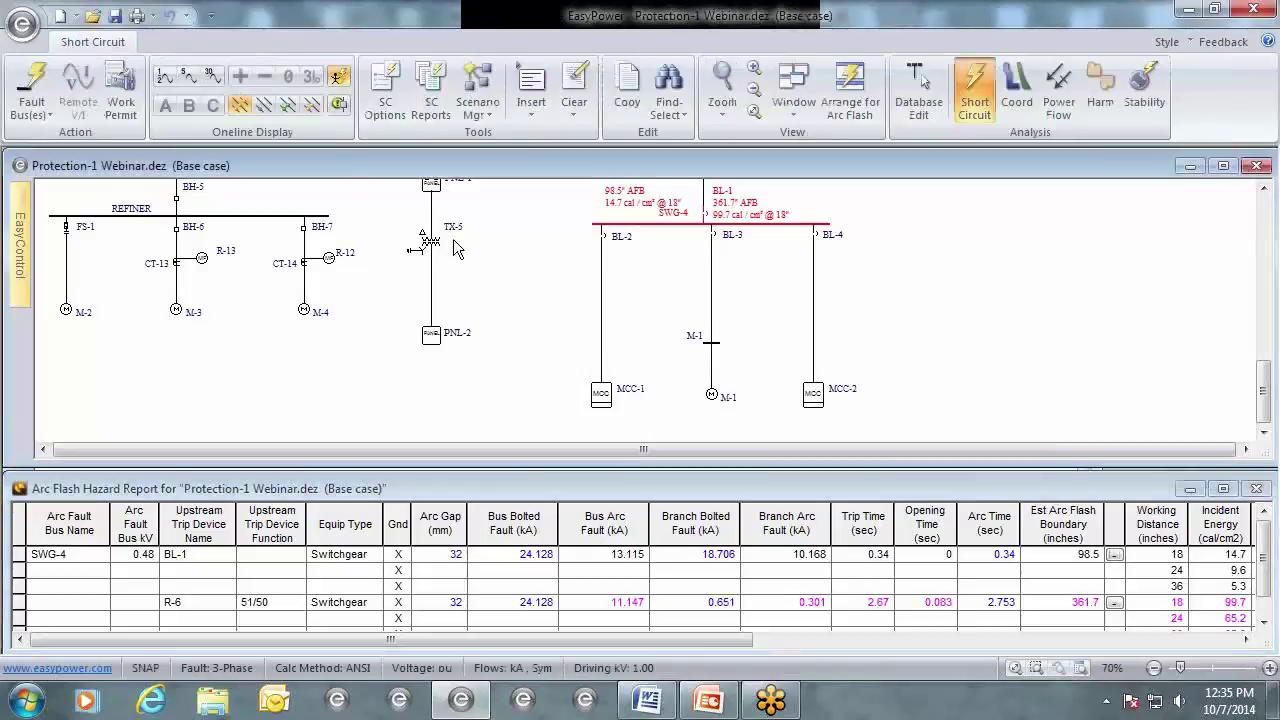
click(389, 108)
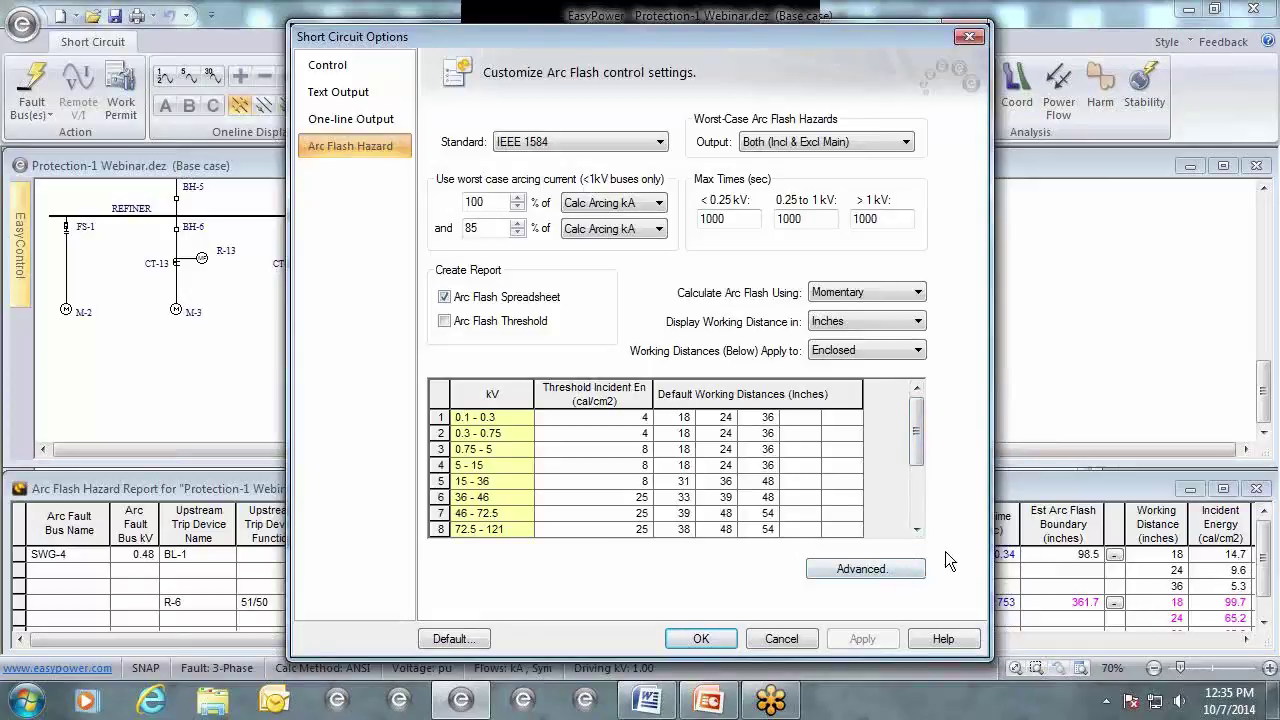
click(868, 571)
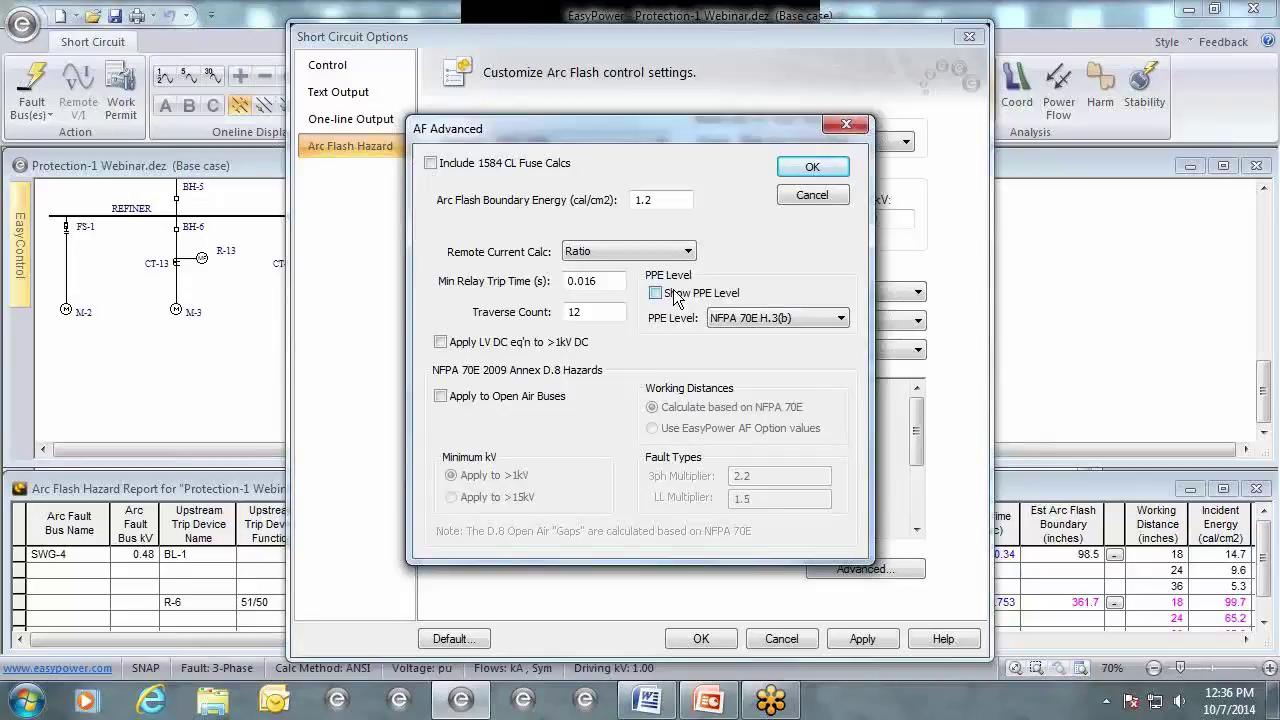
click(735, 319)
click(739, 330)
click(827, 167)
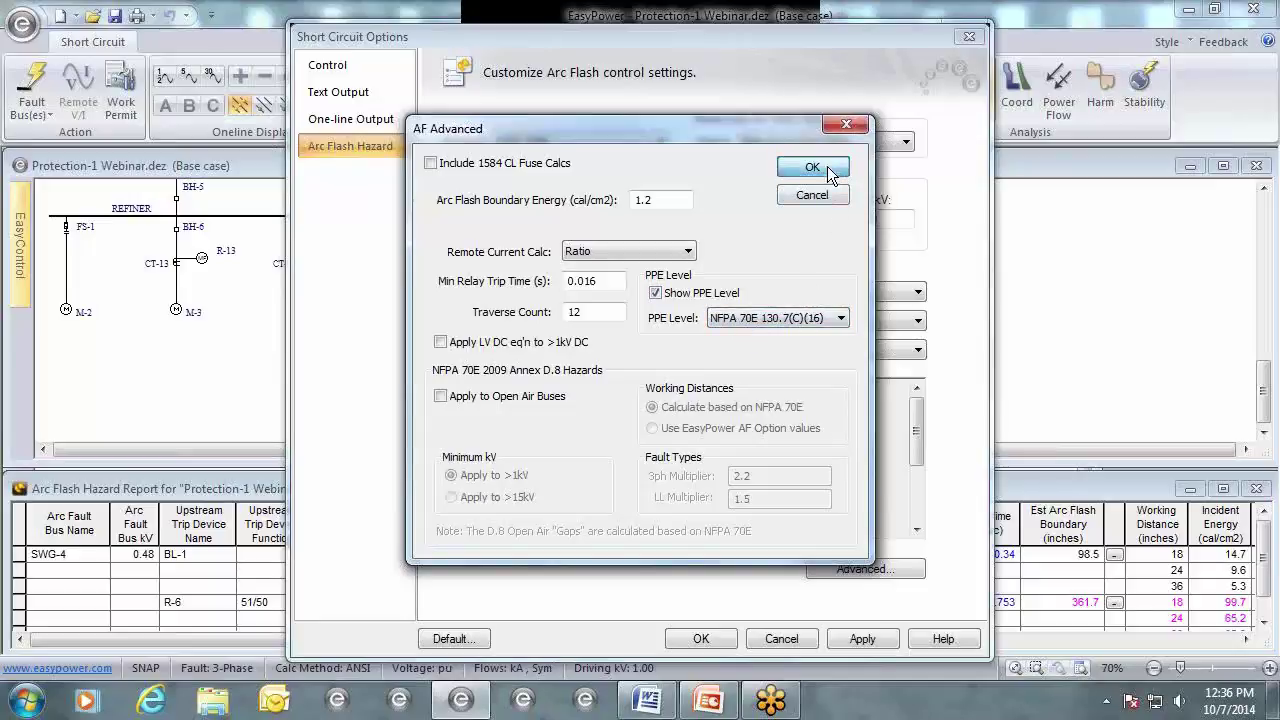
Accept the short circuit options, and in the advanced arc flash settings turn off Show PPE Level and select NFPA 70E H.3(b).
click(697, 636)
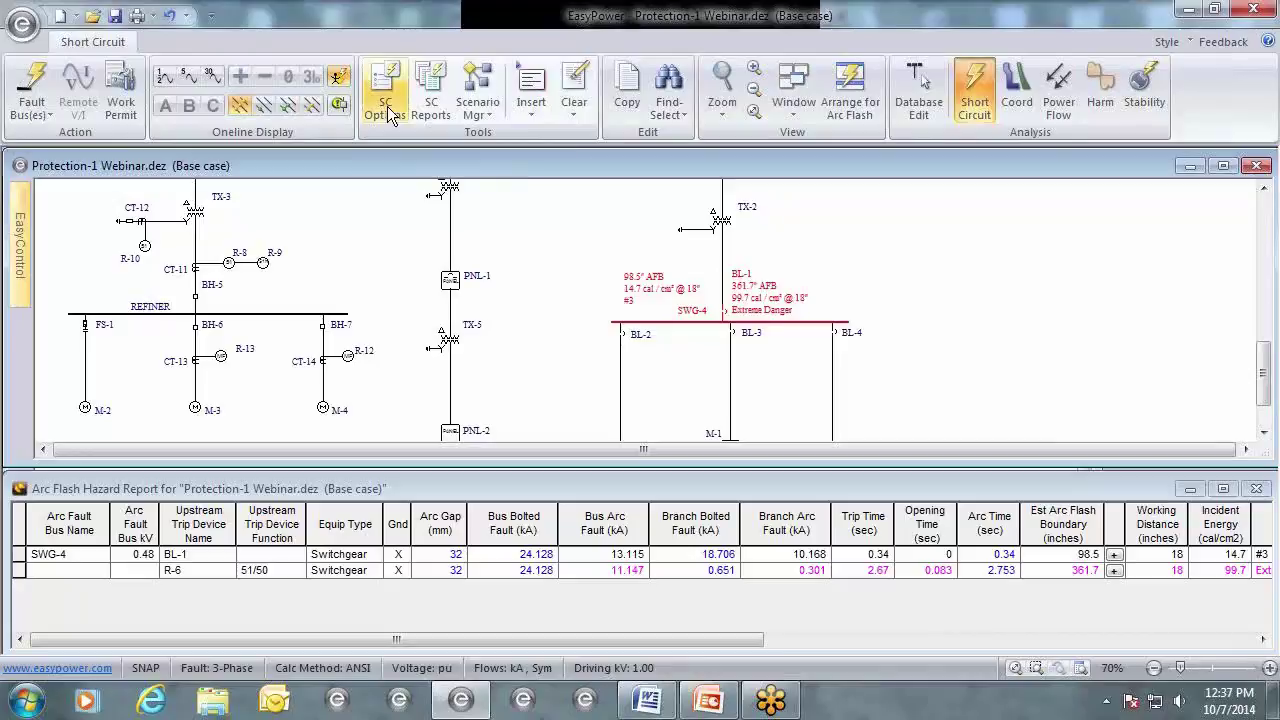
click(387, 106)
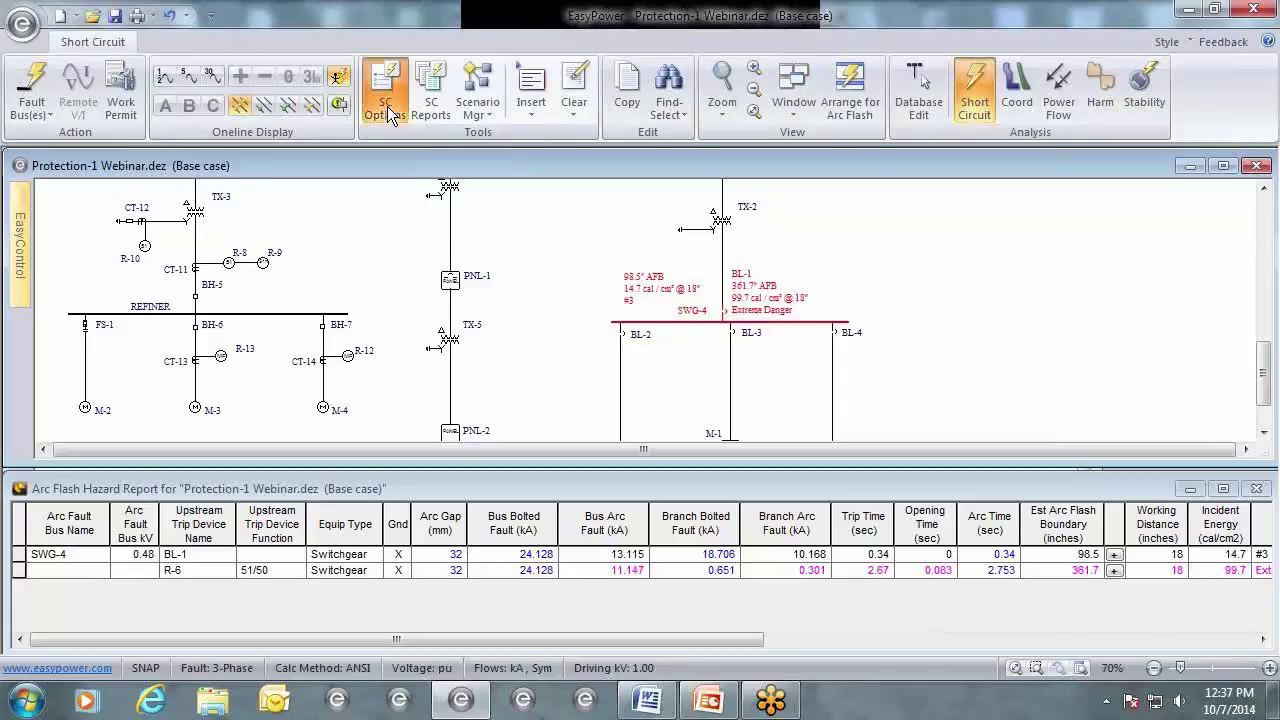
click(866, 566)
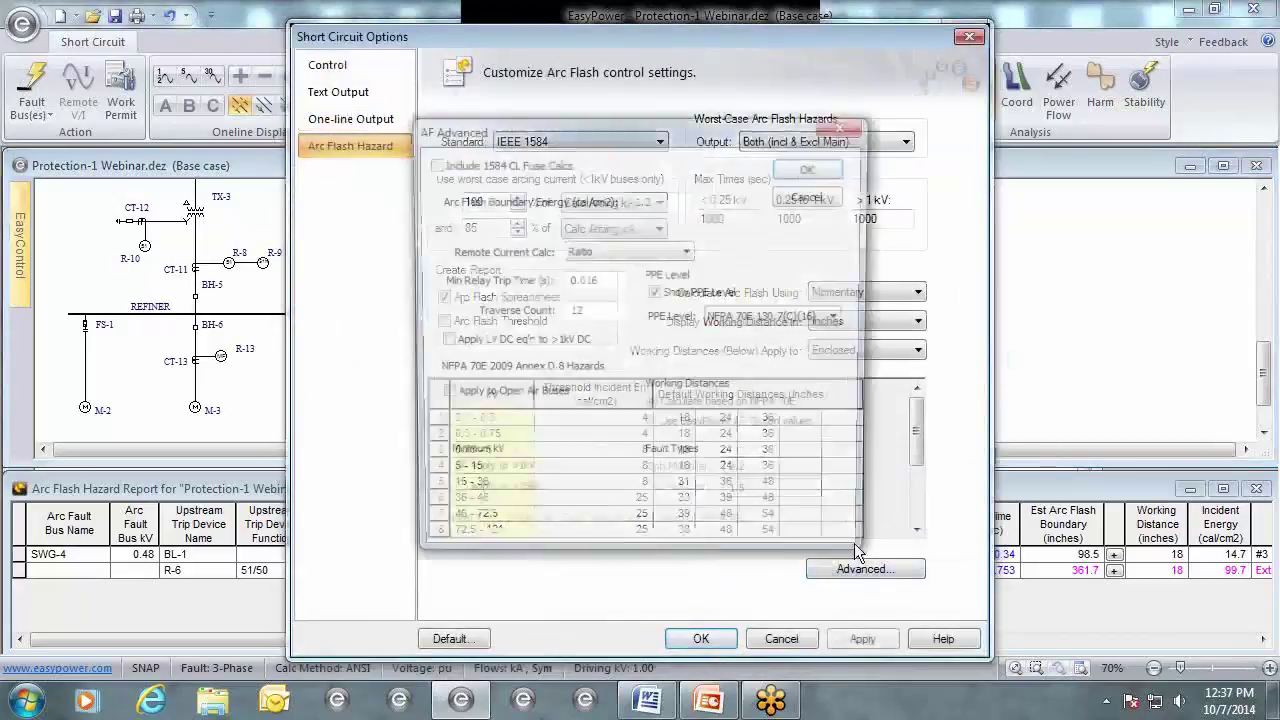
click(681, 294)
click(779, 320)
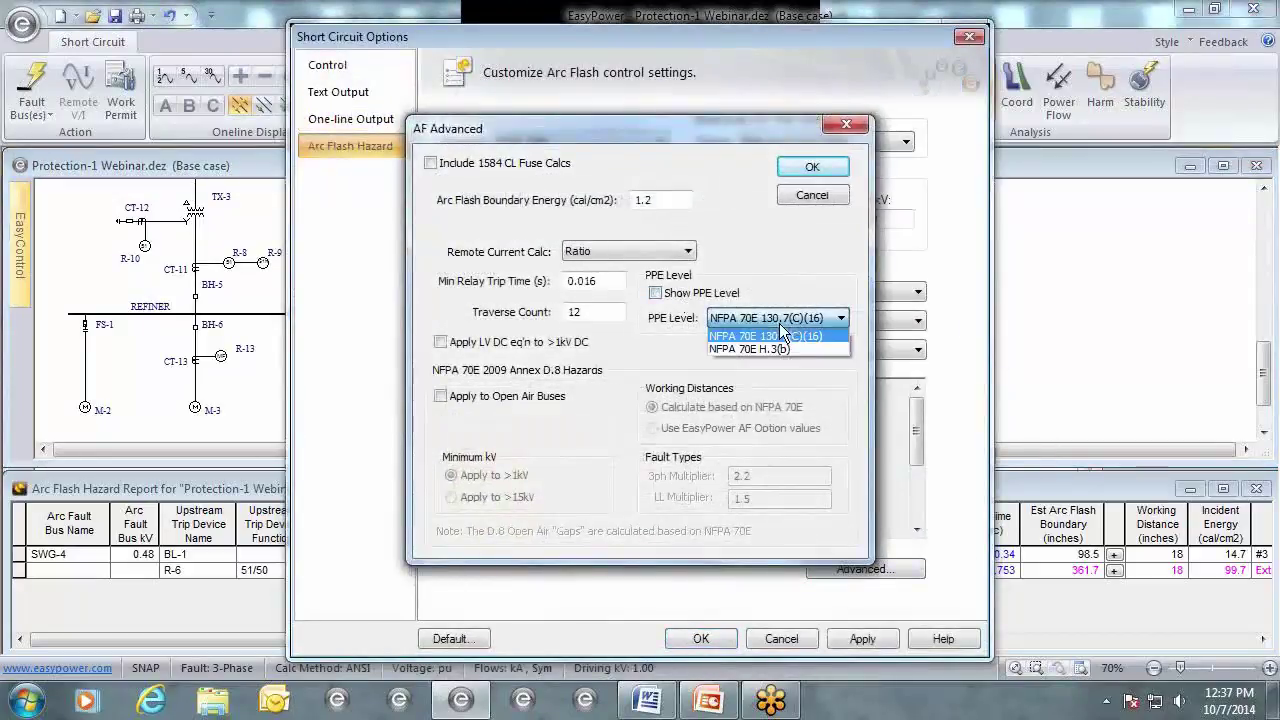
click(784, 347)
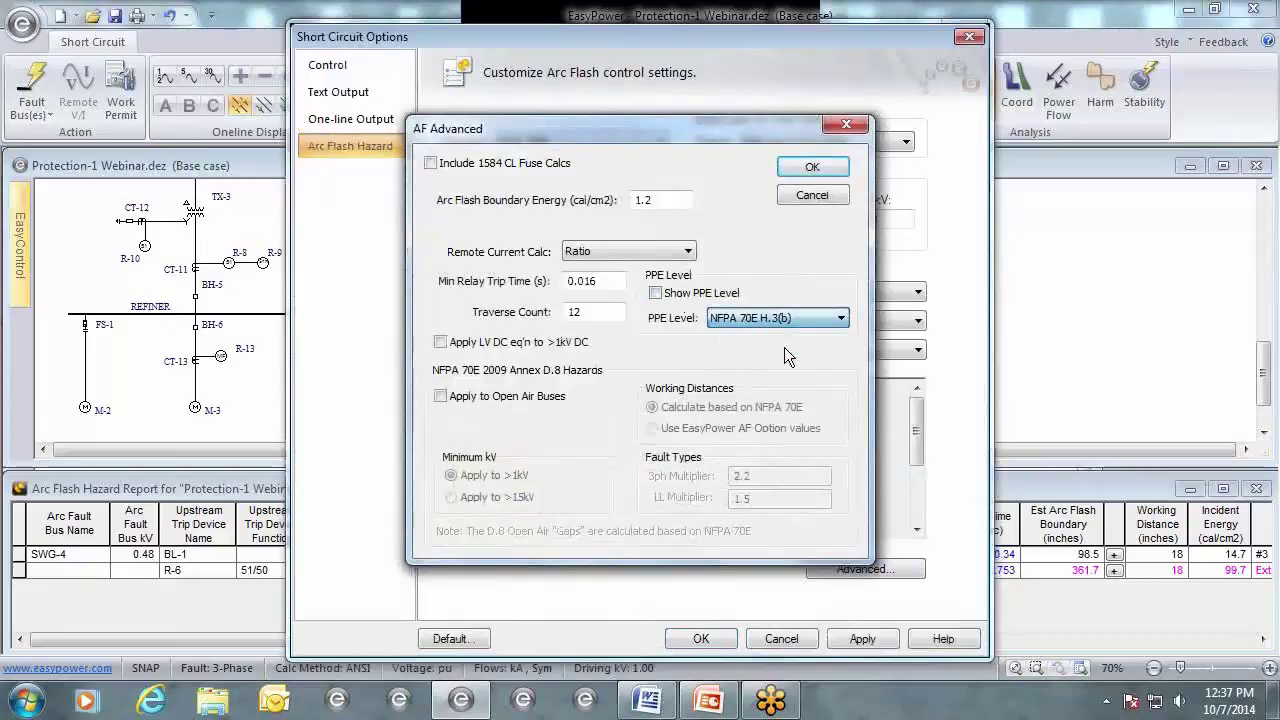
click(811, 167)
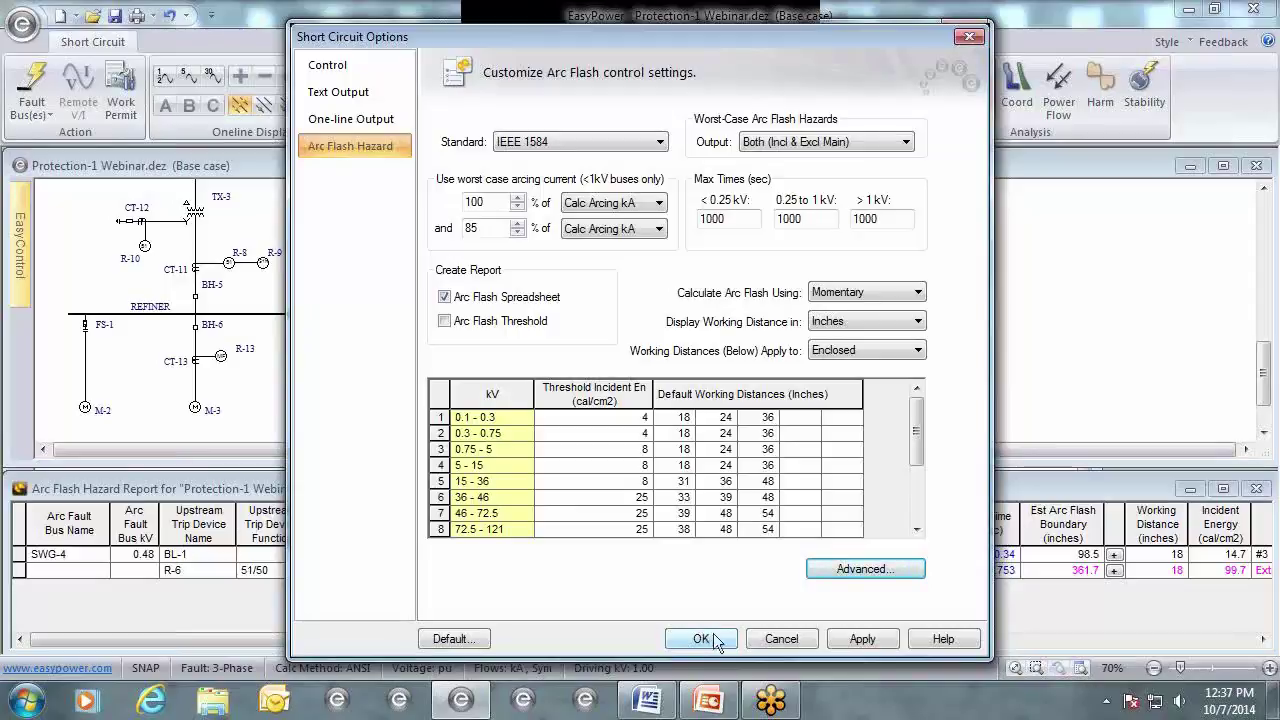
Review the advanced arc flash settings once more and accept all short circuit options to refresh the report.
click(854, 563)
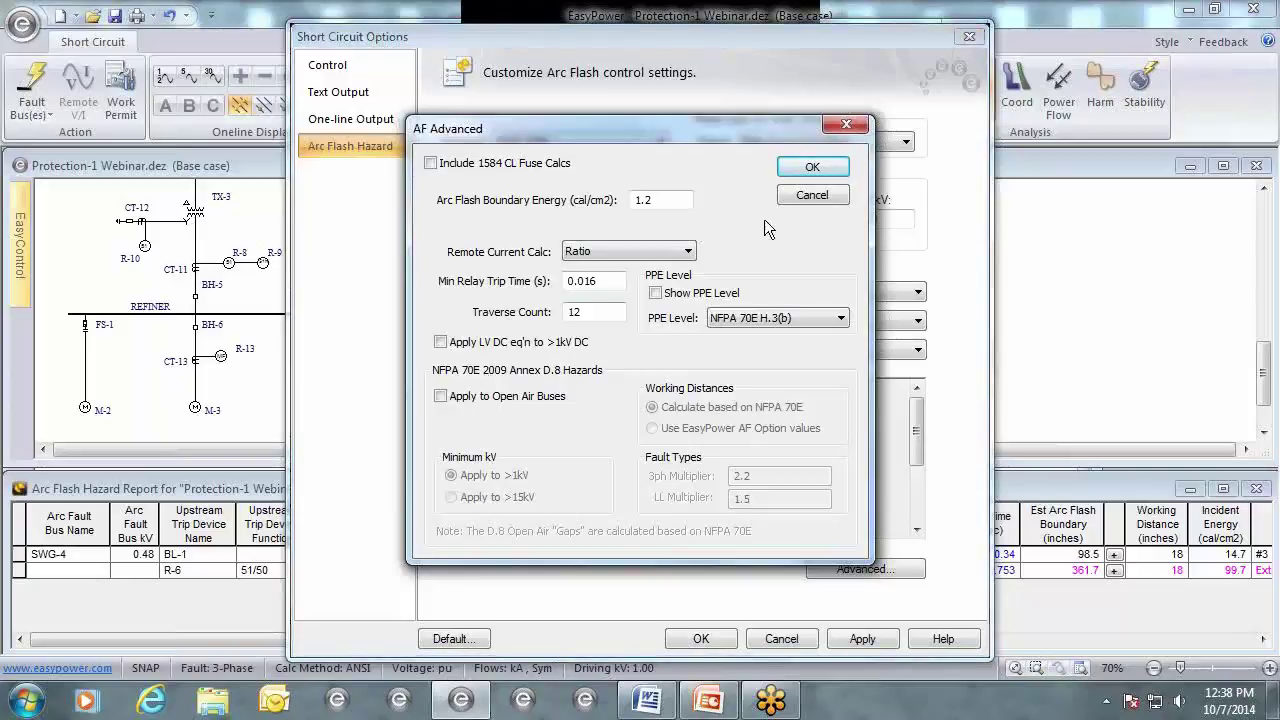
click(813, 167)
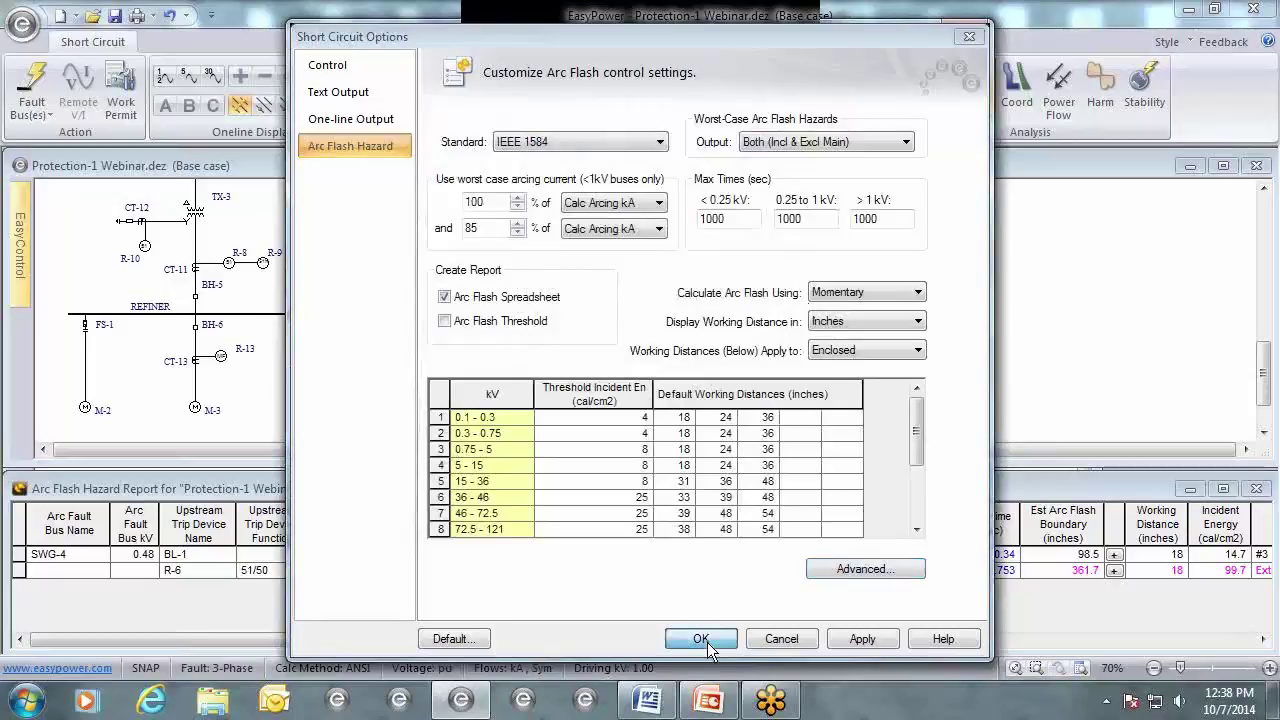
click(703, 640)
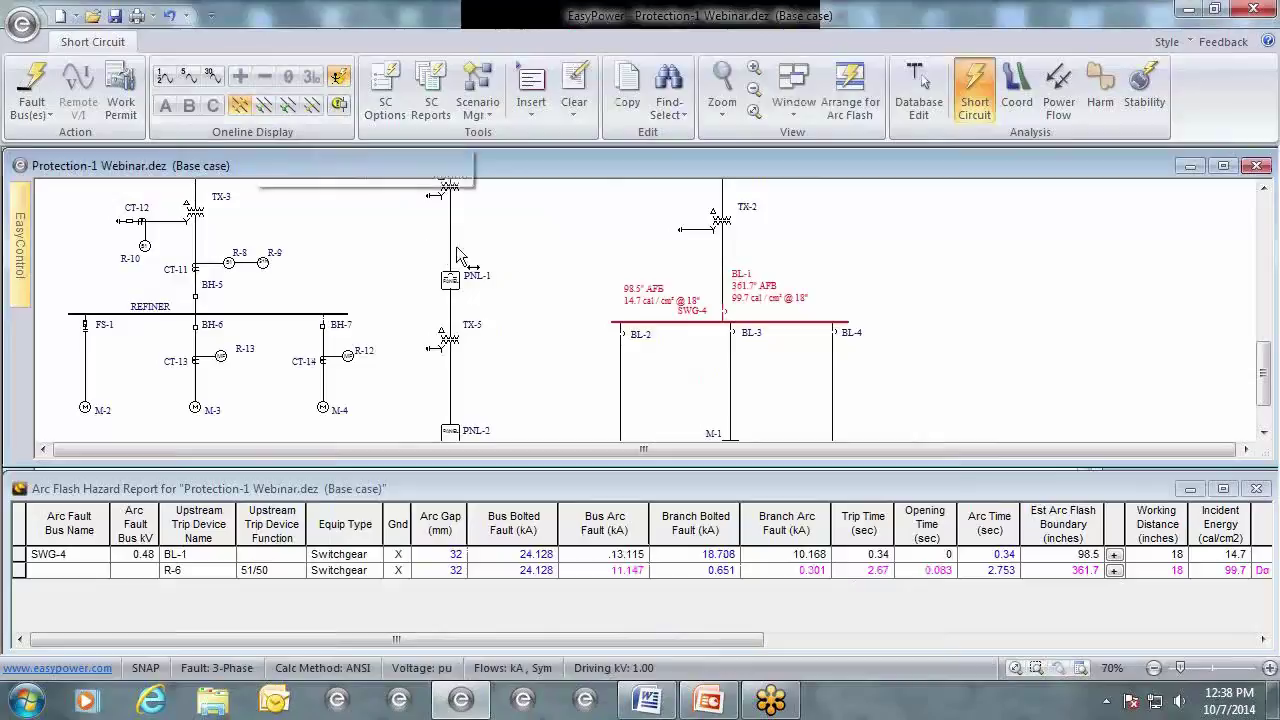
Try a line-to-ground fault on SWG-4, read the report's comment, and return to the 3-phase fault.
click(260, 103)
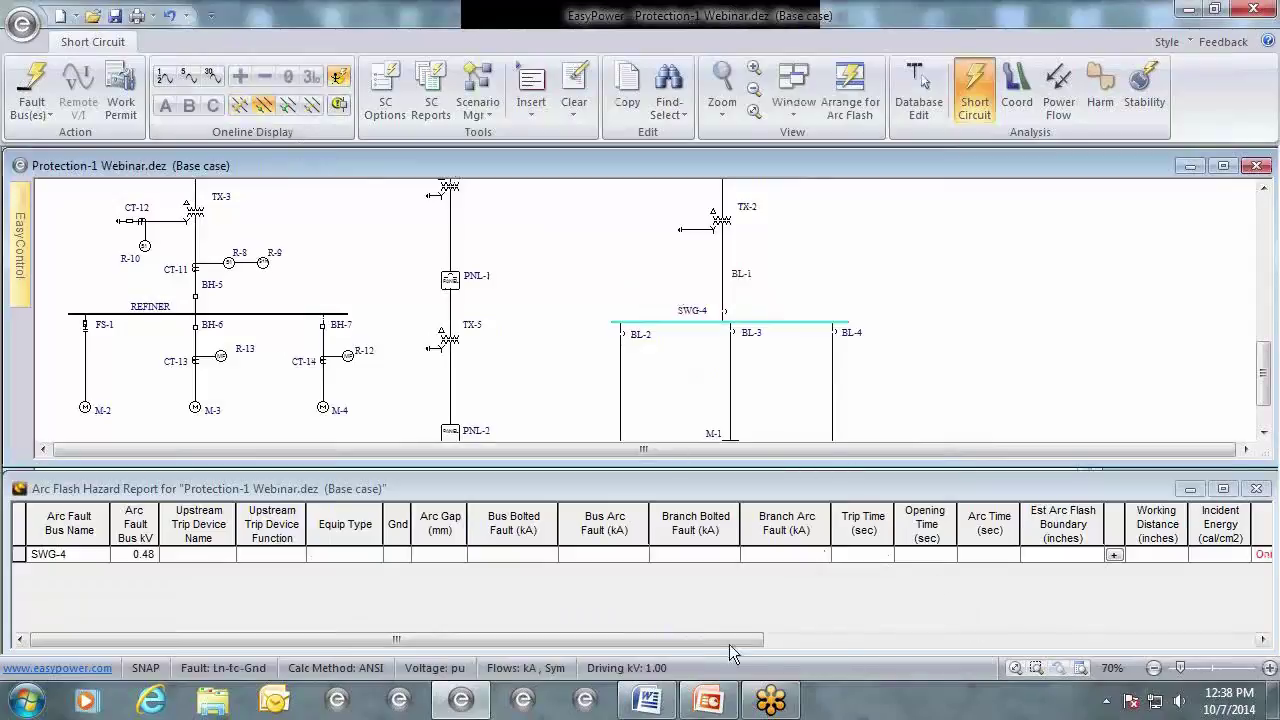
drag(726, 638, 1210, 642)
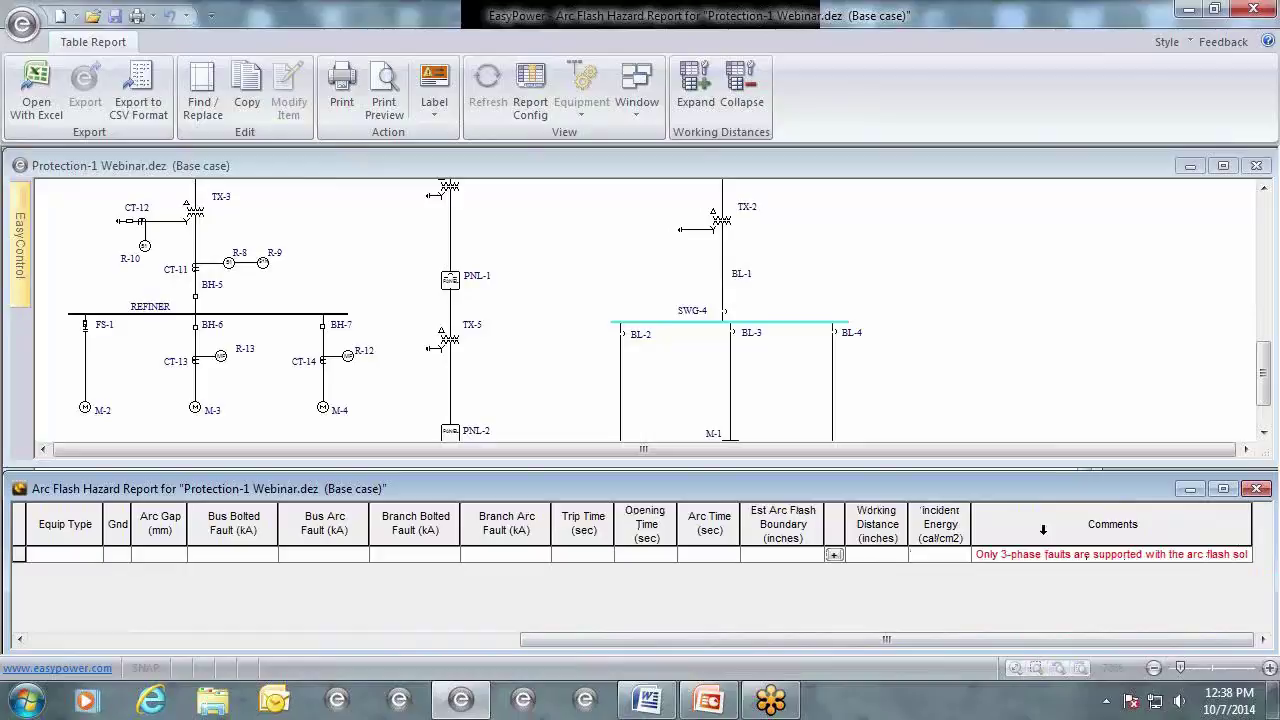
click(310, 166)
click(240, 105)
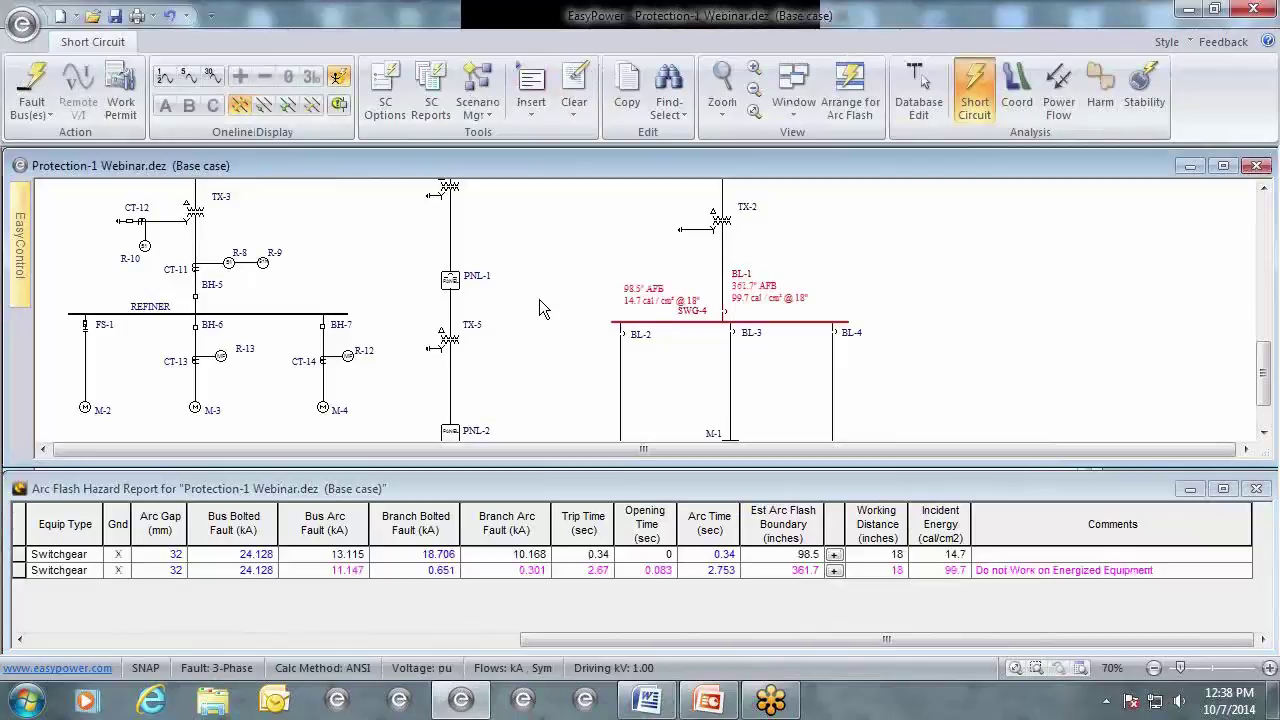
Switch to database editing without saving temporary changes and open SWG-4's bus data to review the bus types, keeping Switchgear.
click(920, 107)
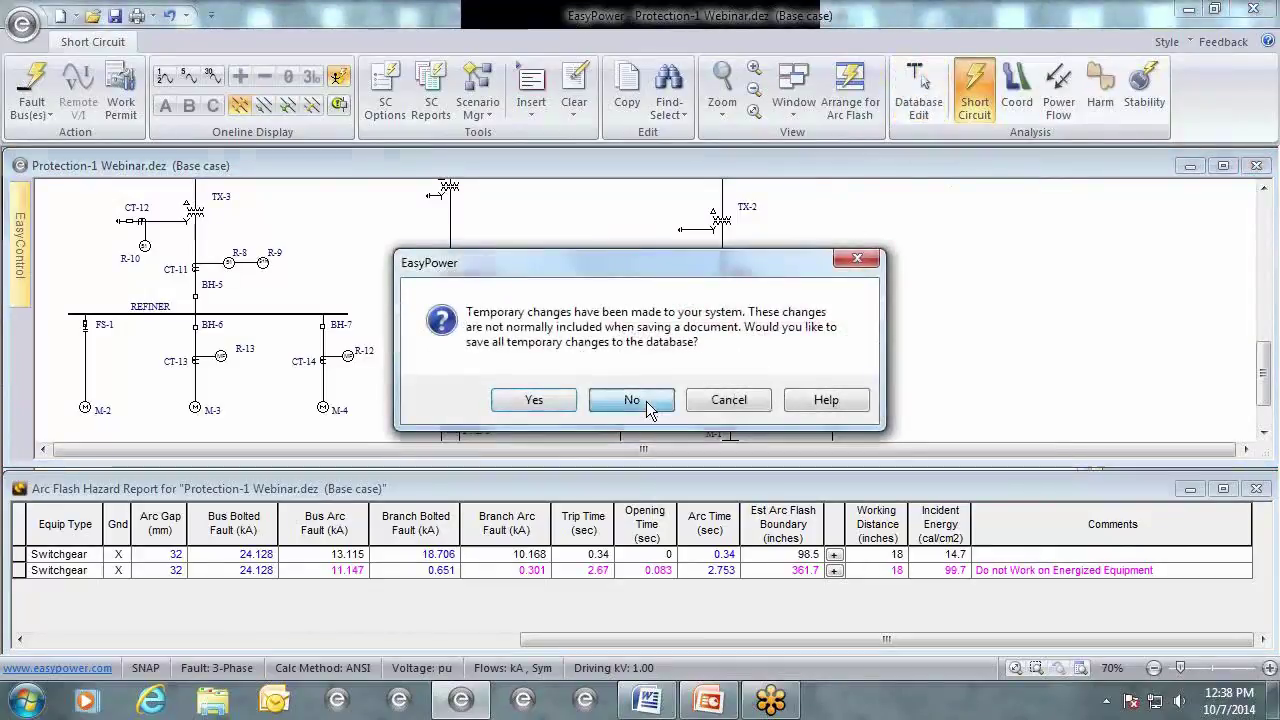
click(646, 401)
double_click(801, 323)
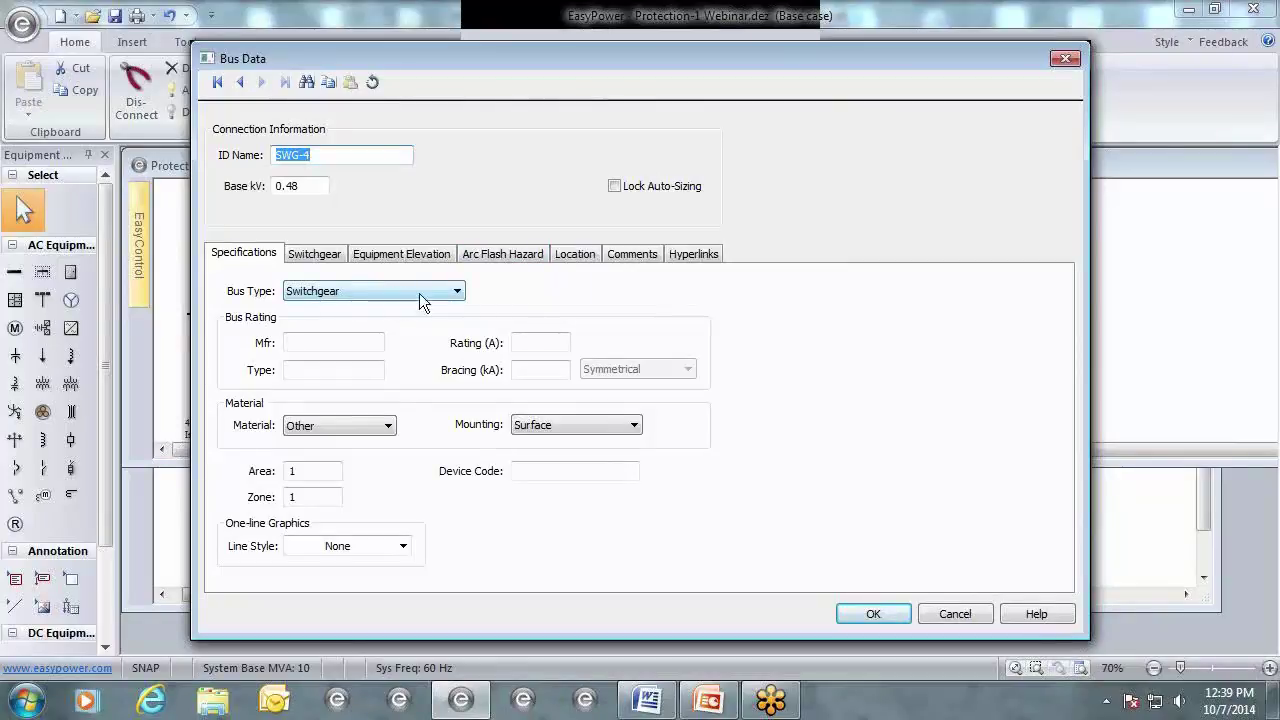
click(455, 292)
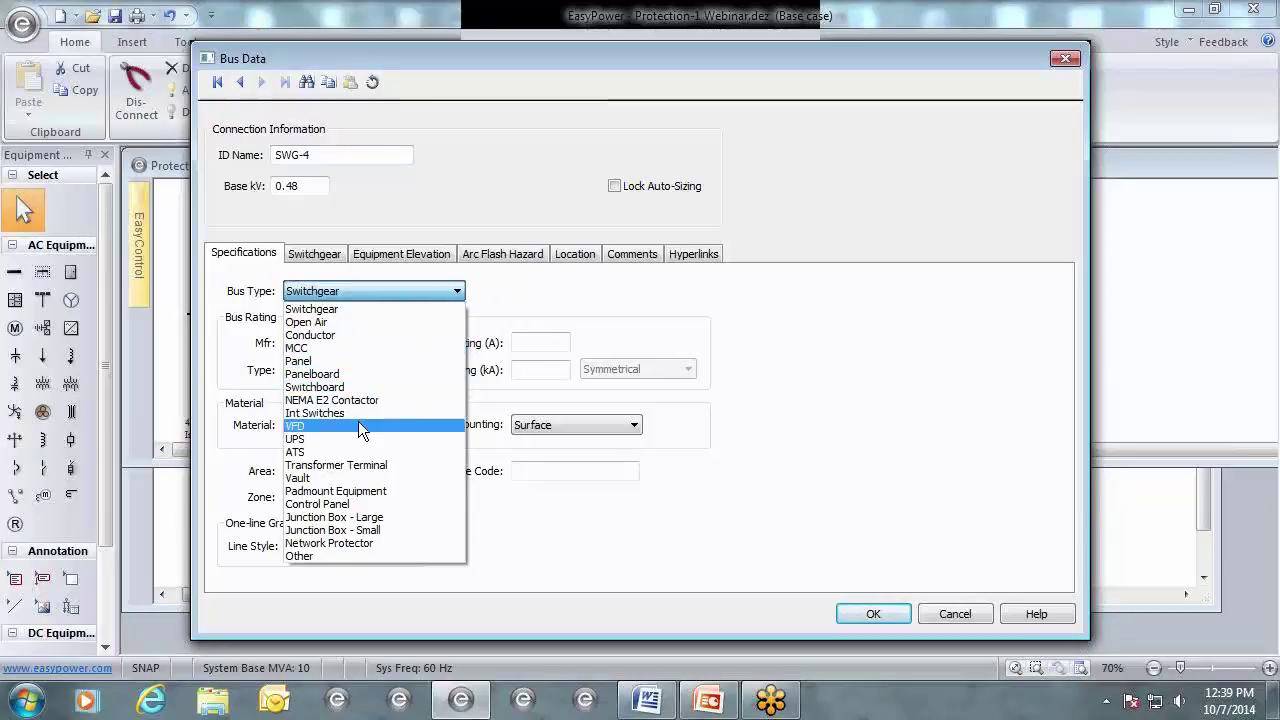
click(508, 298)
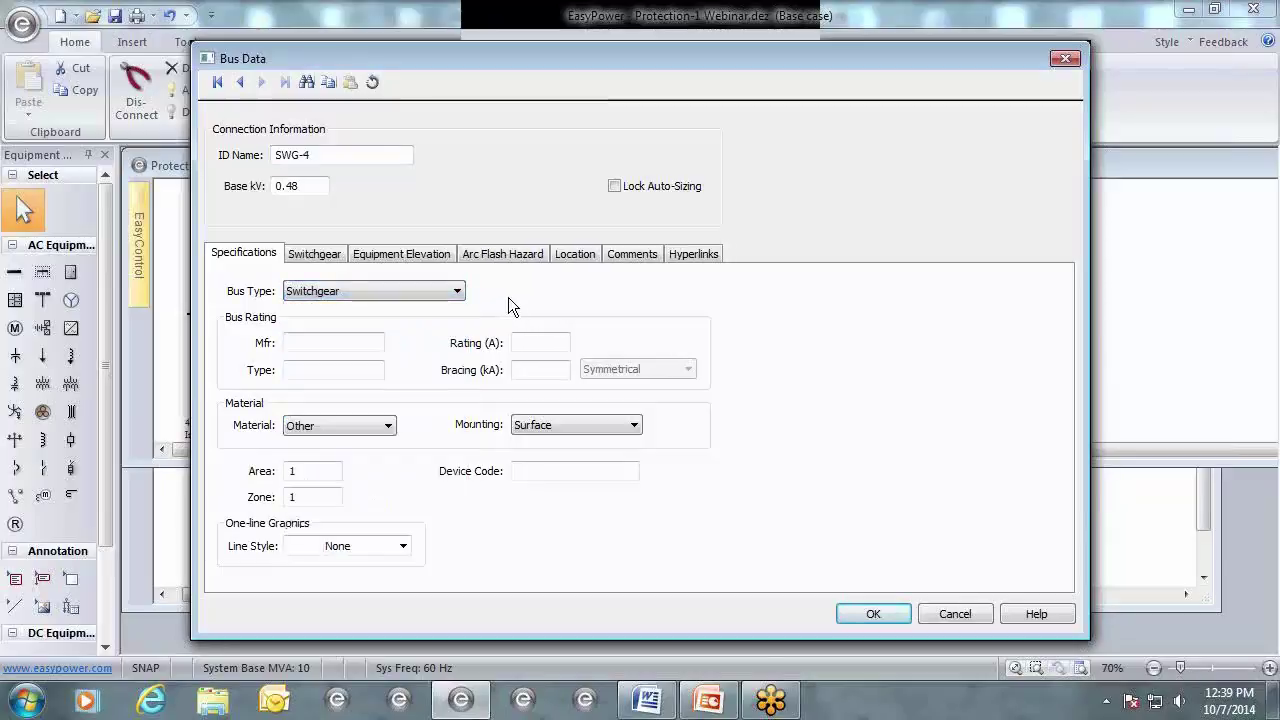
Review the arc flash output choices in SWG-4's arc flash hazard data, keeping the global option.
click(516, 255)
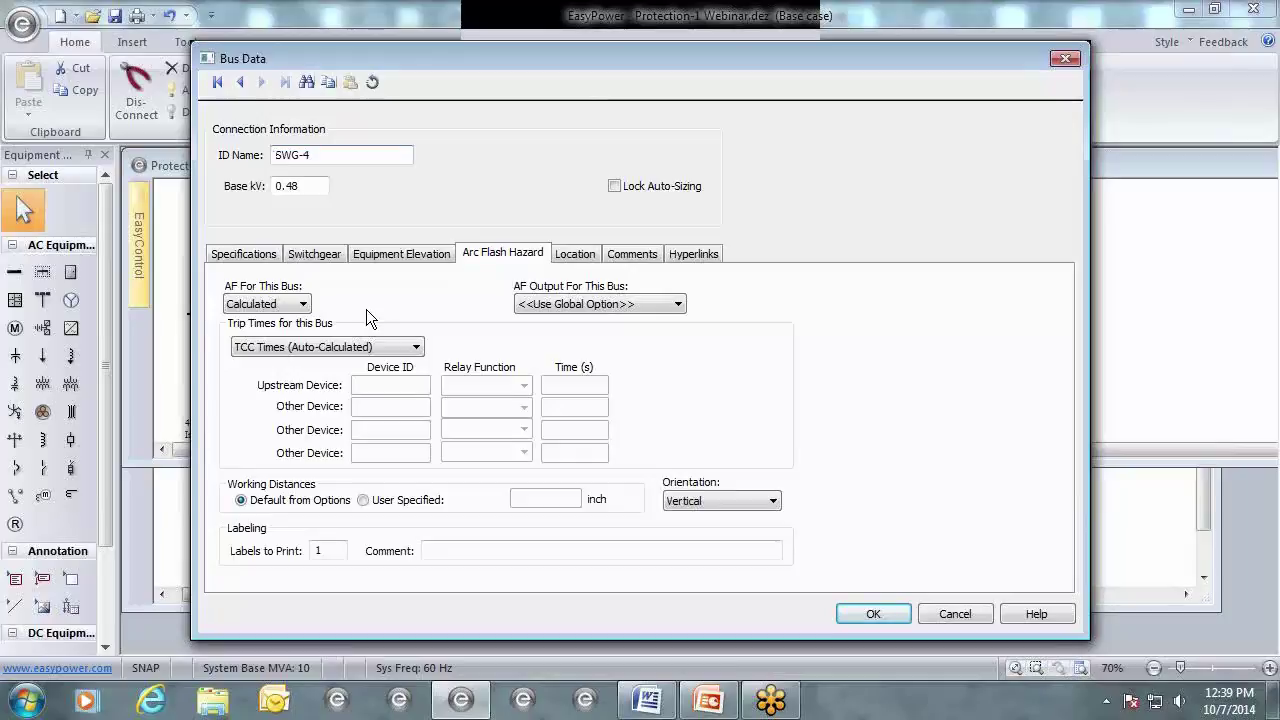
click(561, 304)
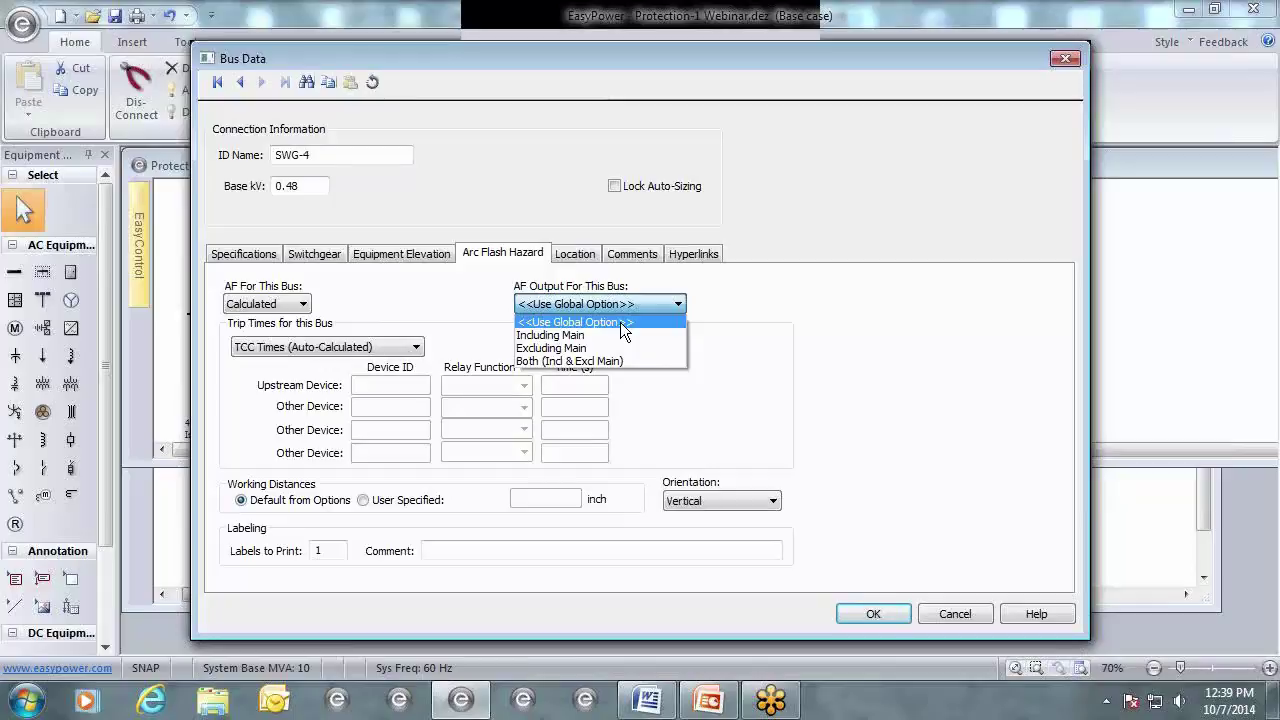
click(370, 315)
click(572, 303)
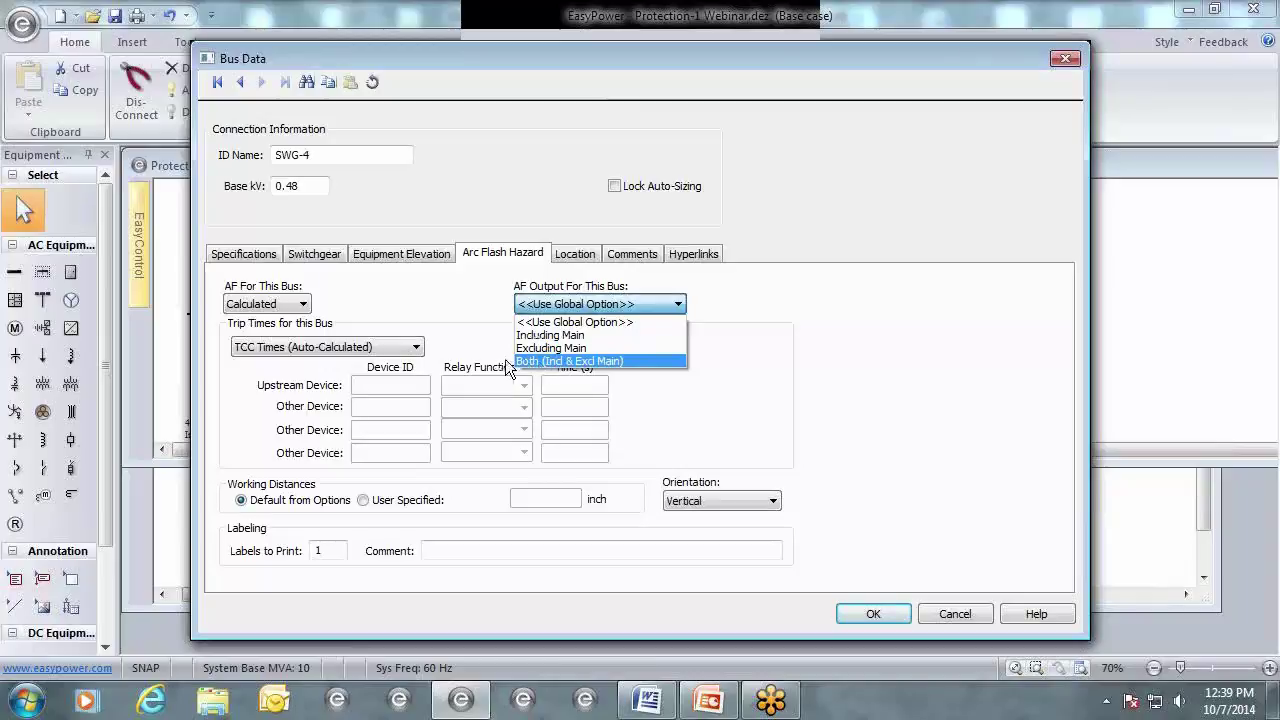
click(488, 345)
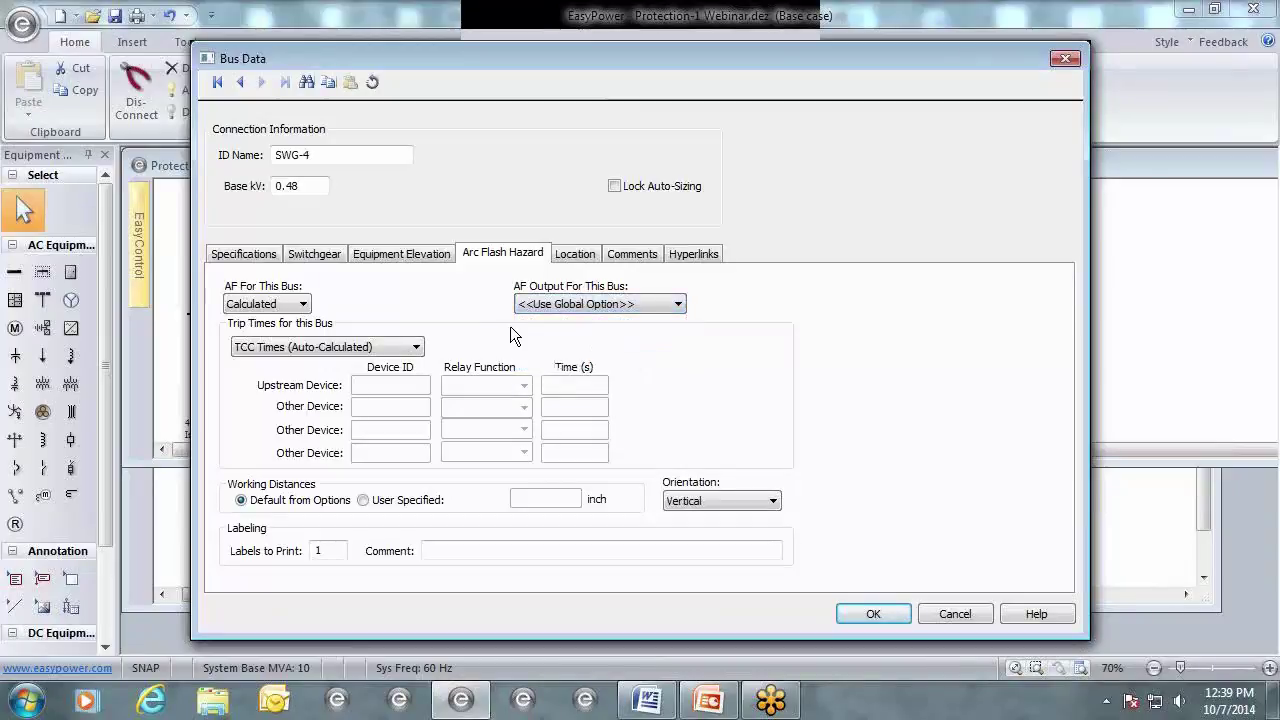
Force SWG-4's arc flash incident energy to 4 cal/cm2, accept the bus data and run the short circuit analysis on that bus.
click(304, 306)
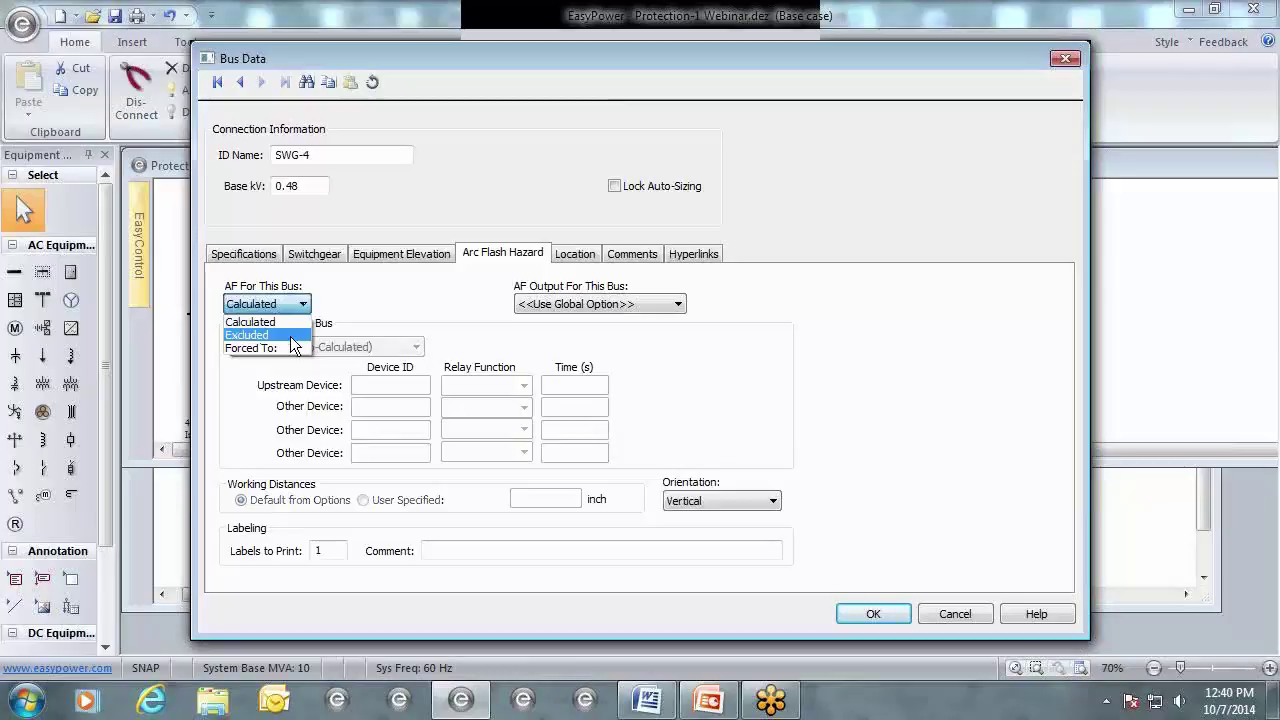
click(290, 336)
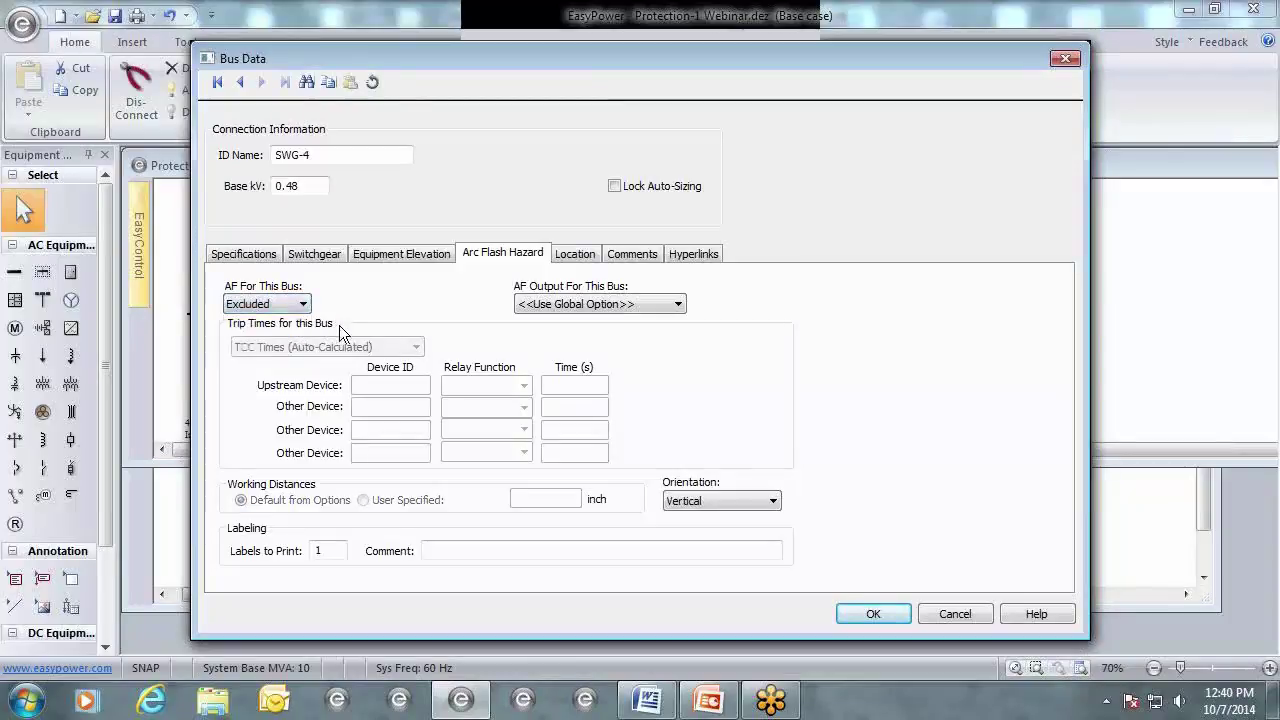
click(302, 304)
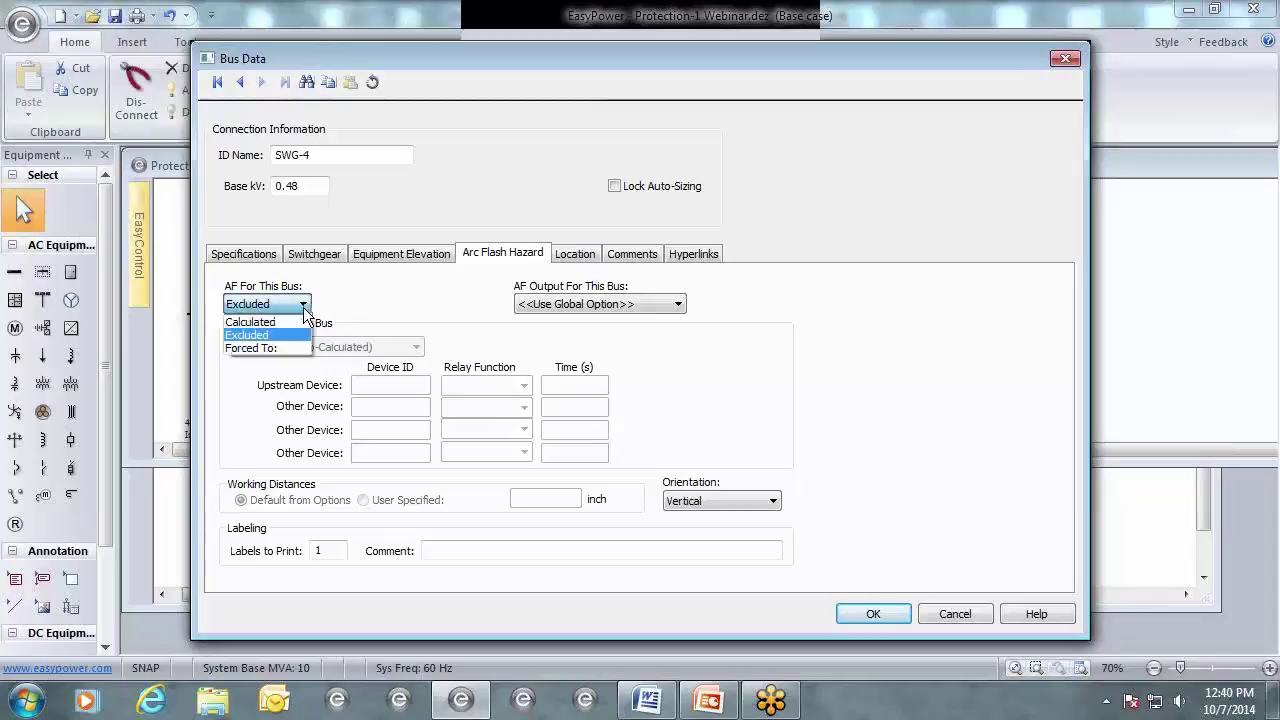
click(295, 346)
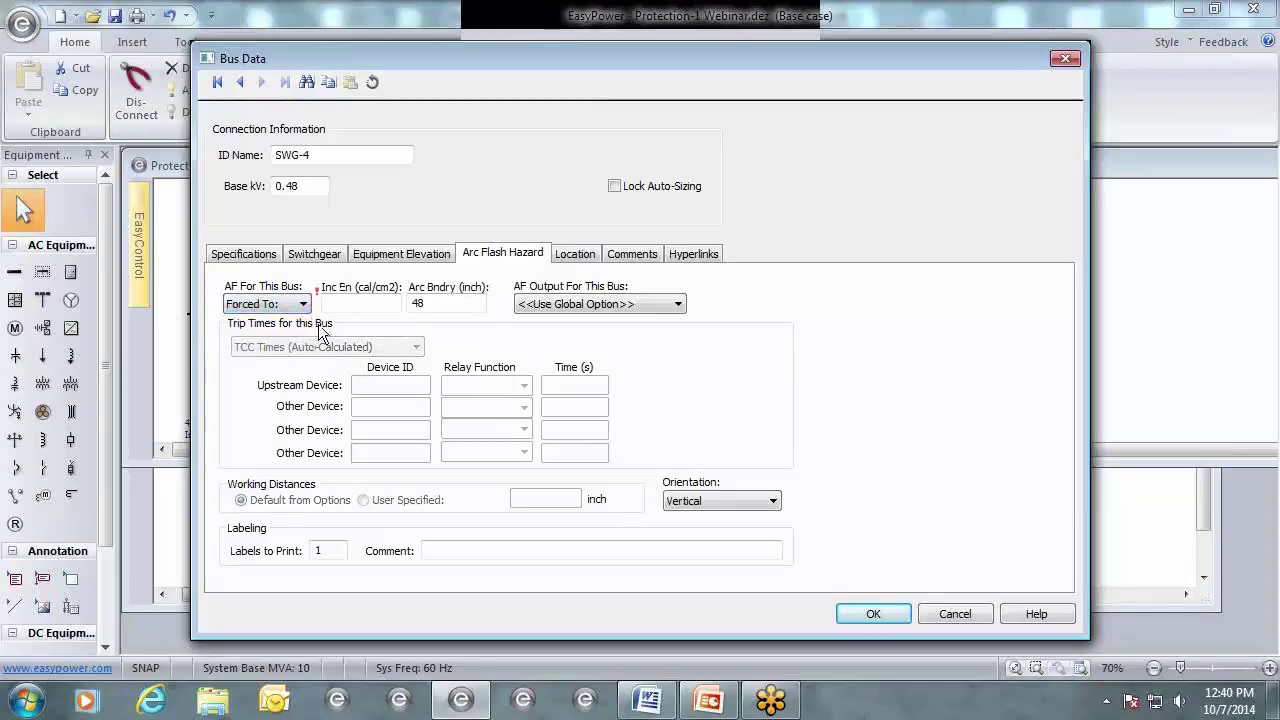
click(348, 304)
text(4)
click(893, 615)
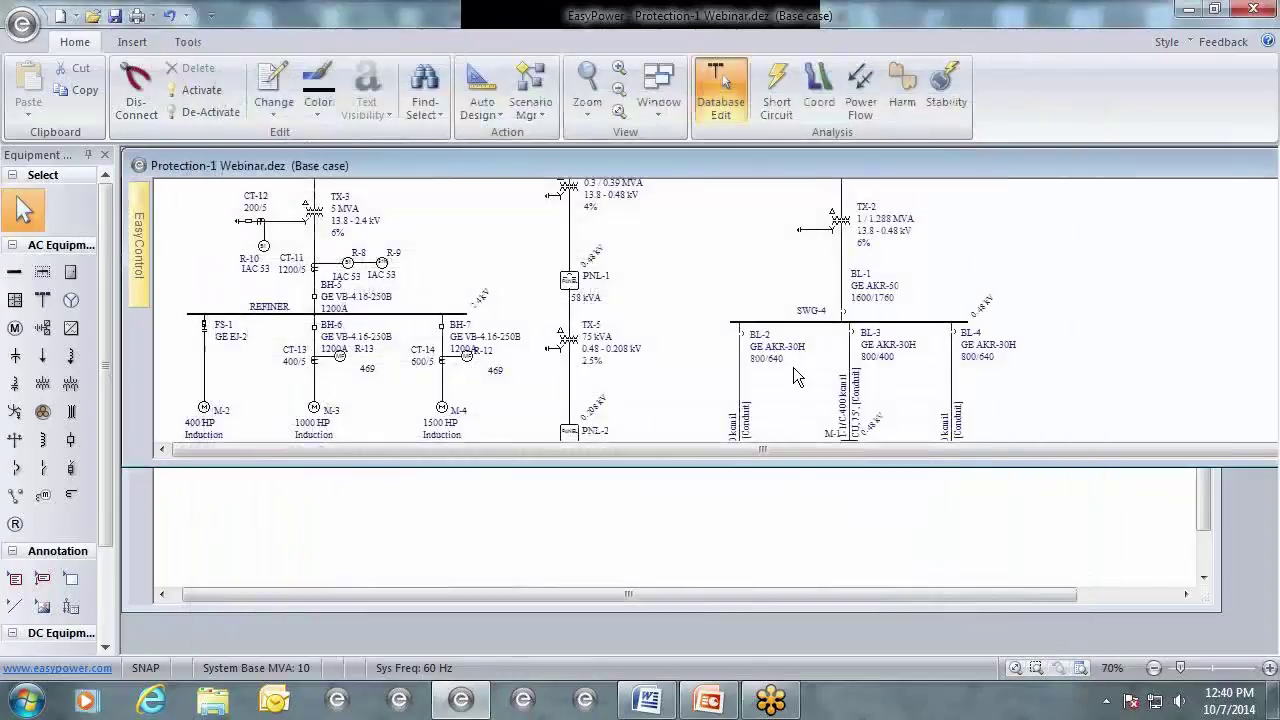
click(776, 95)
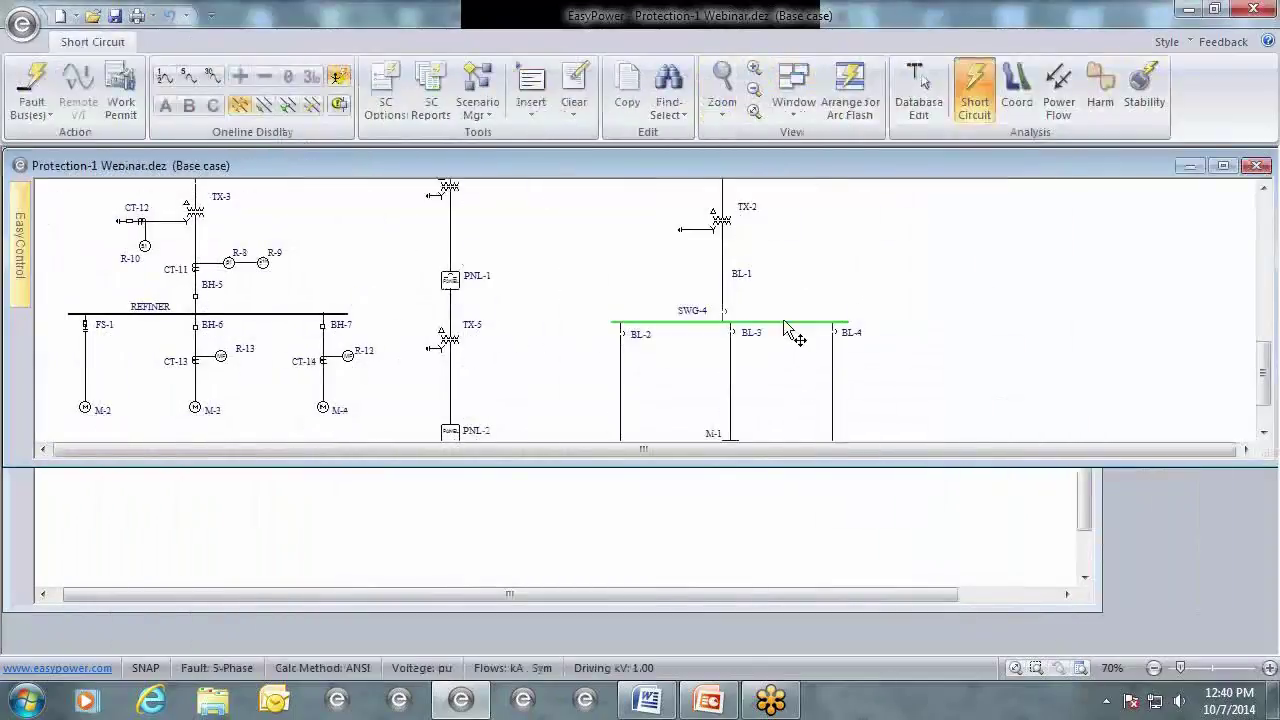
double_click(783, 321)
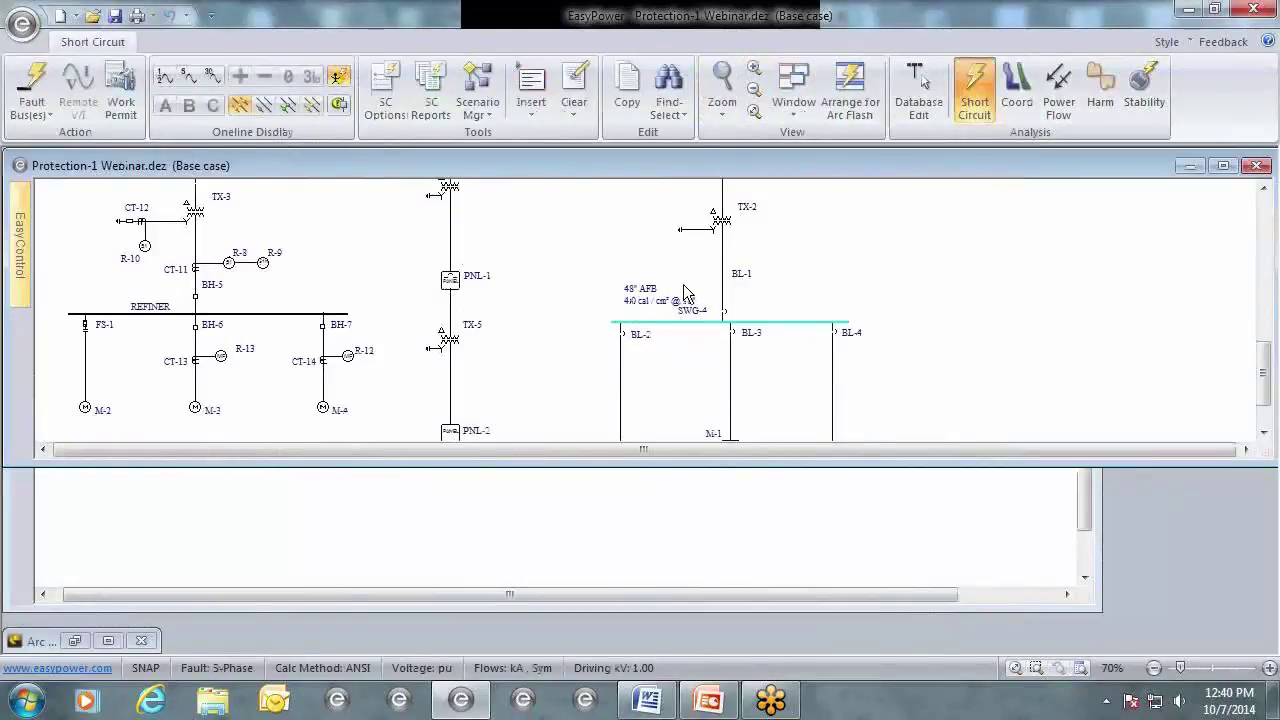
Return to SWG-4's arc flash hazard data in database editing, clear the forced incident energy and set the bus to Calculated.
click(920, 100)
double_click(810, 322)
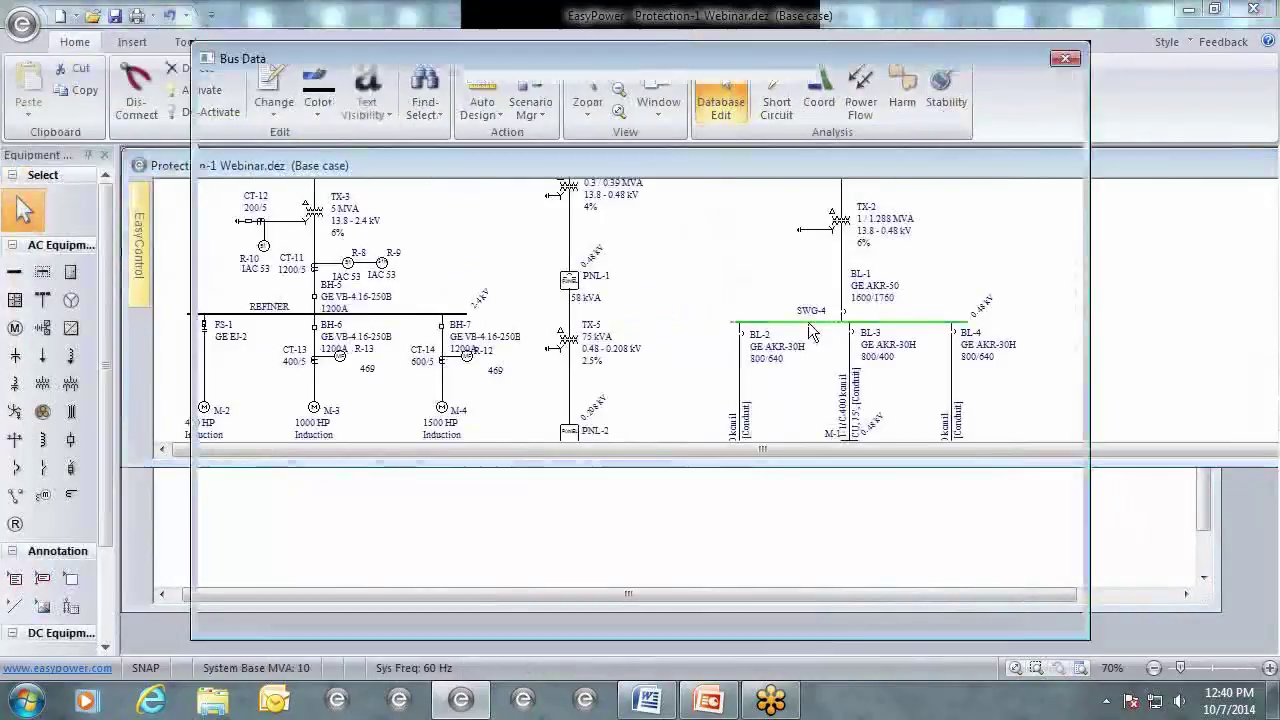
click(490, 253)
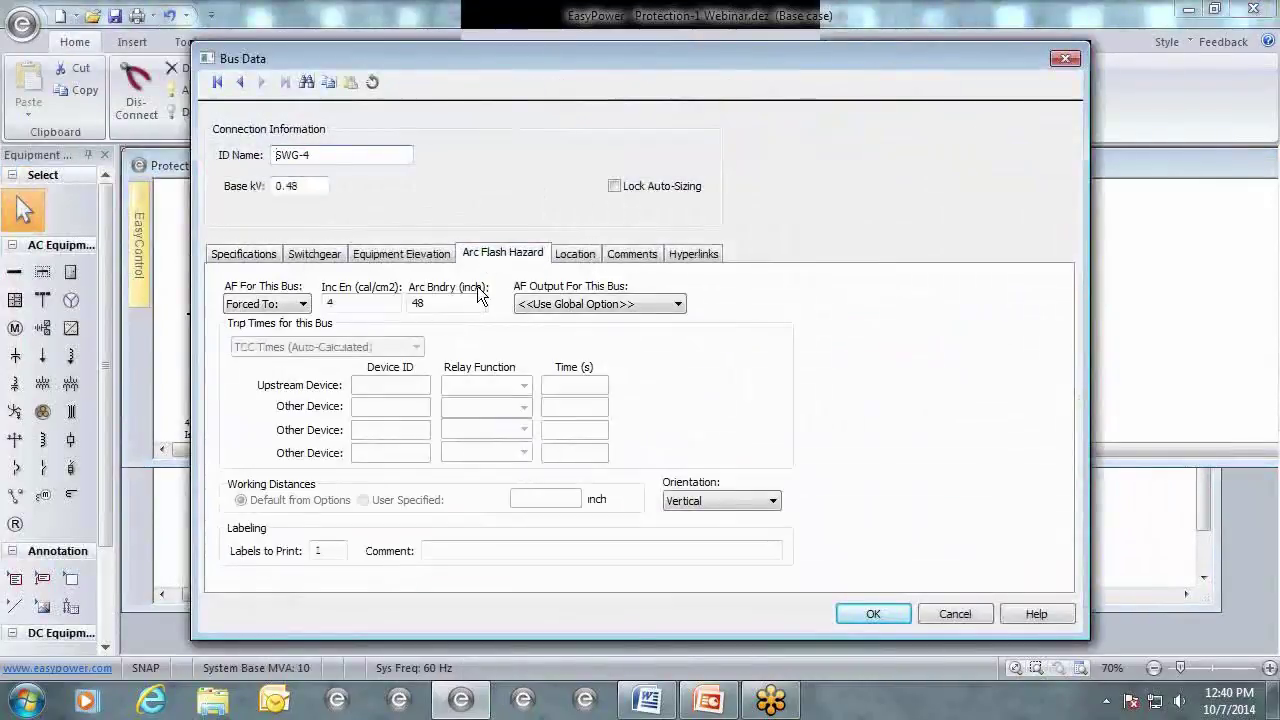
click(300, 305)
click(298, 310)
drag(358, 304, 318, 306)
key(Delete)
click(267, 309)
click(265, 318)
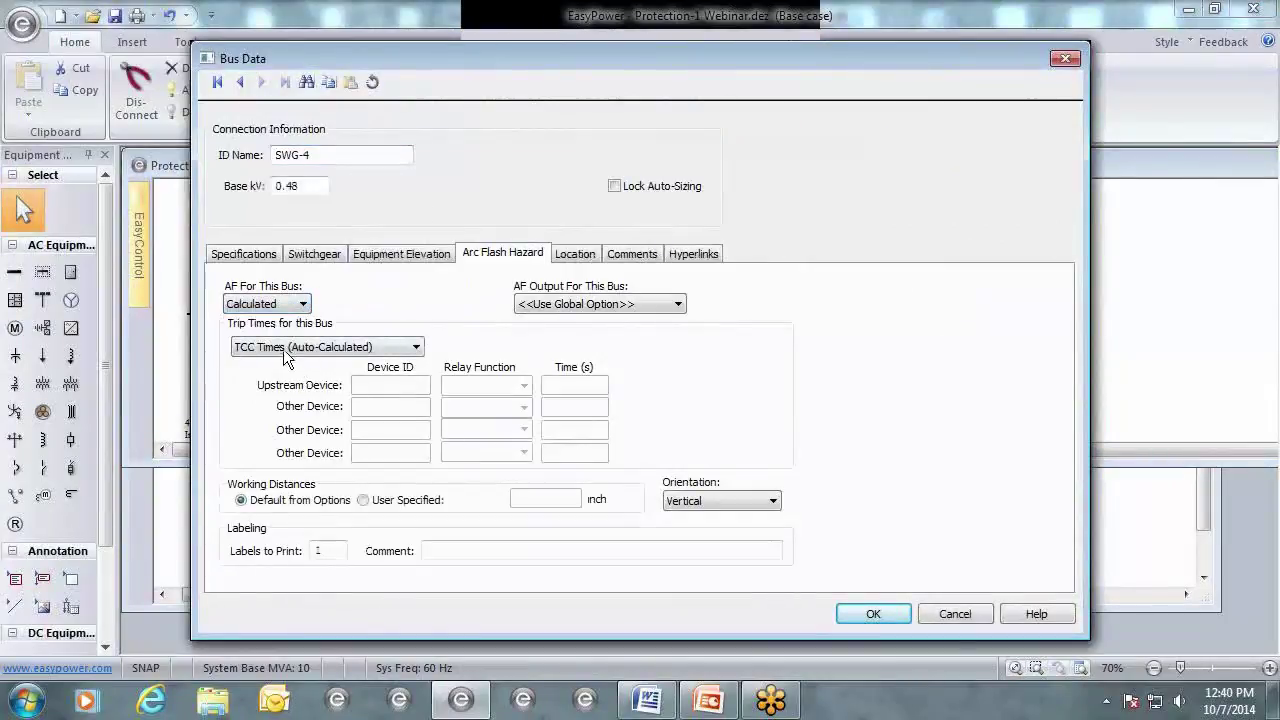
Switch SWG-4's trip times to User-defined Times and set the upstream device's time to 0.1 s.
click(306, 347)
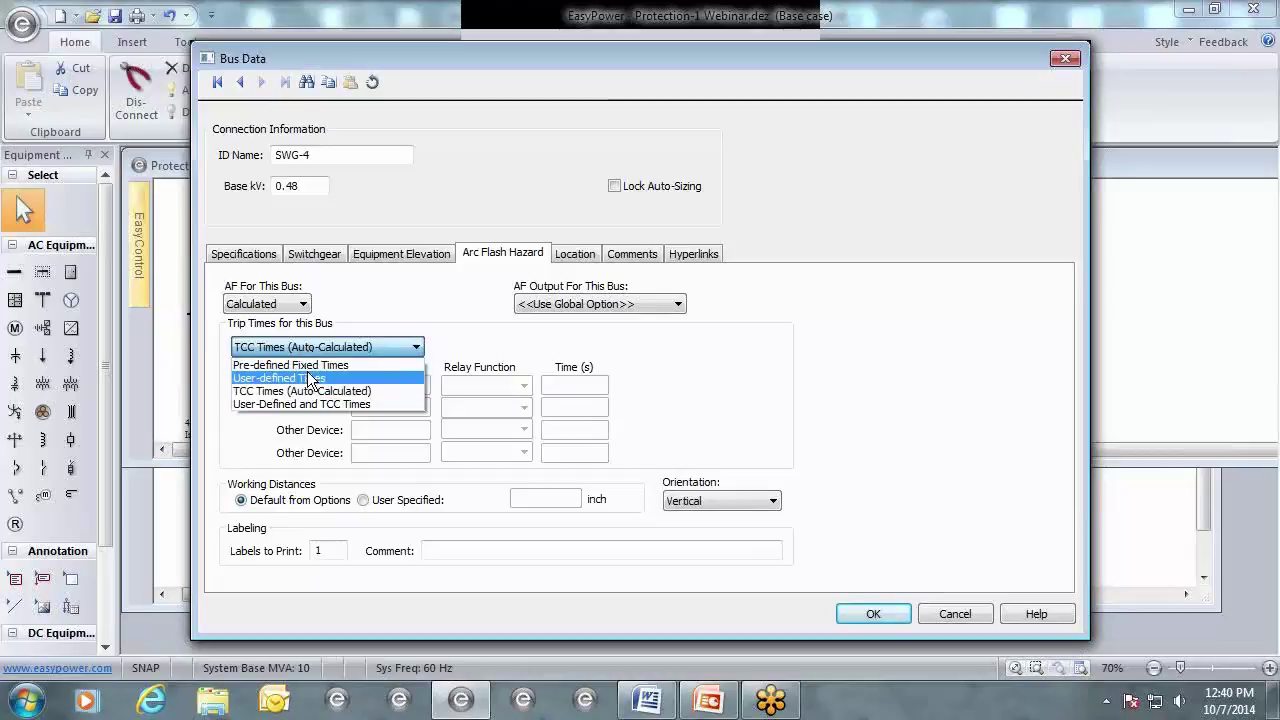
click(310, 378)
click(569, 385)
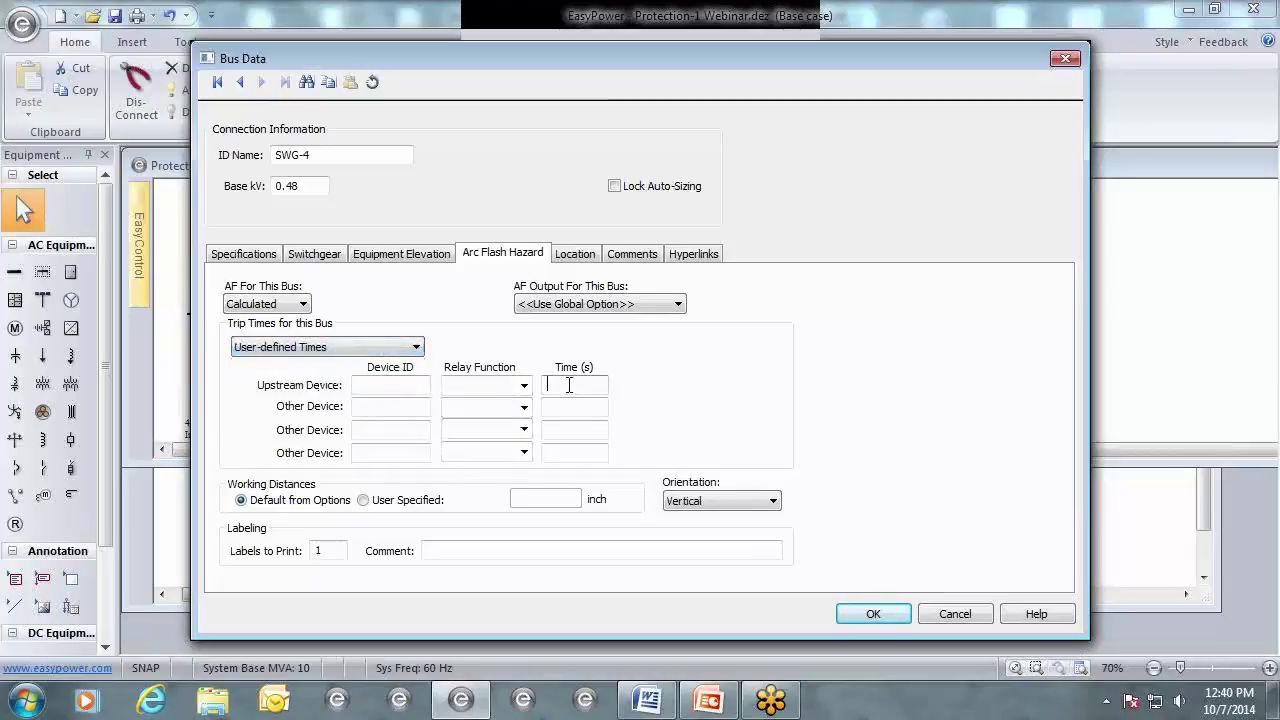
click(569, 385)
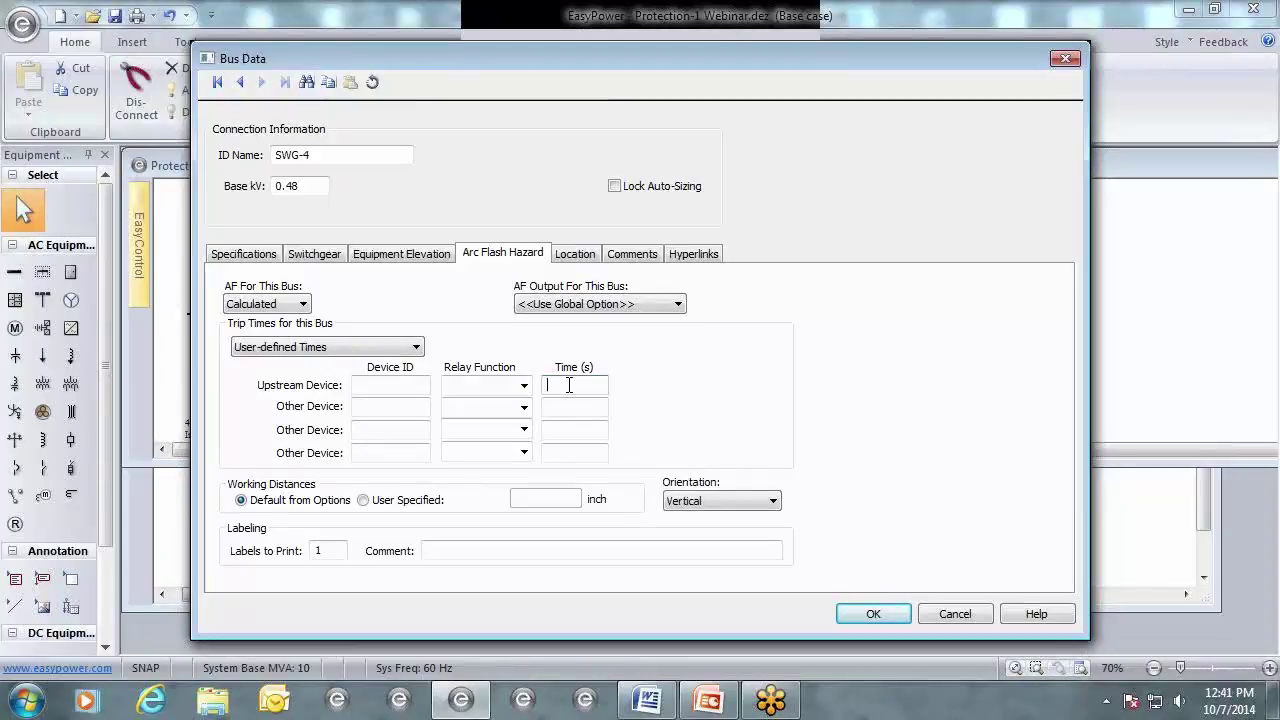
text(2)
key(BackSpace)
text(0.1)
Identify SWG-4's upstream device as R-7 with relay function 87 and accept the bus data.
click(397, 386)
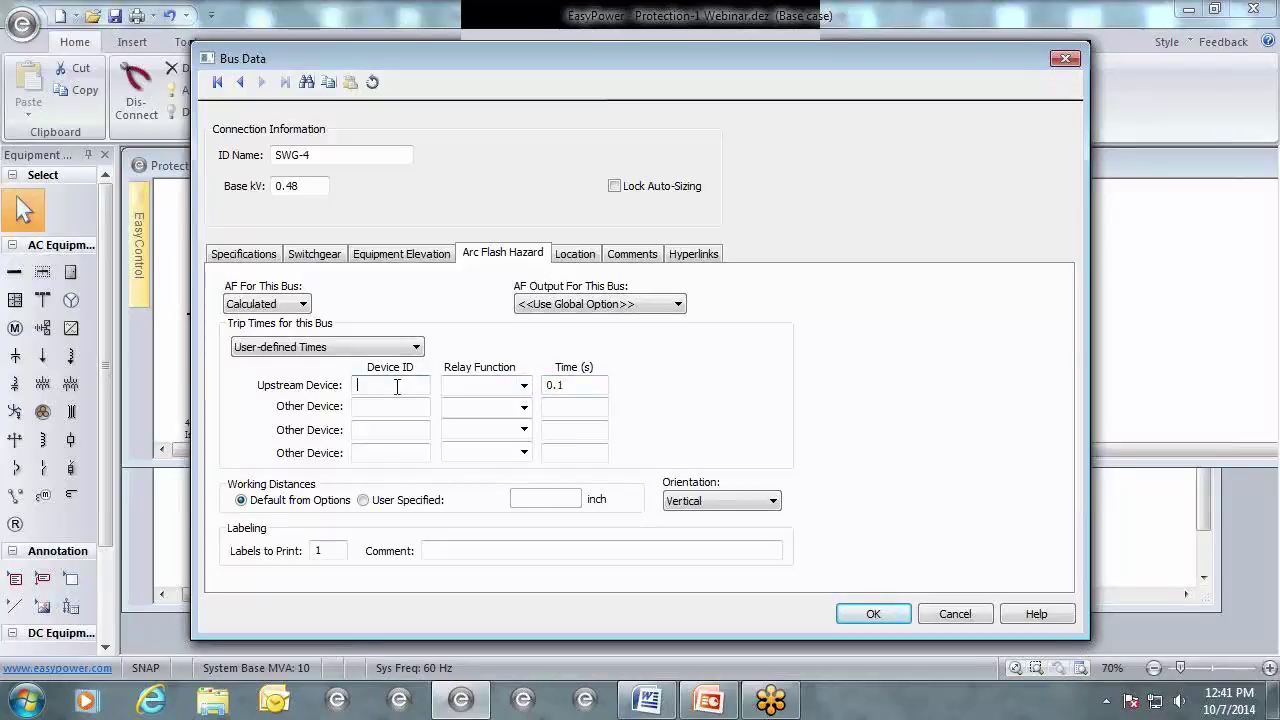
text(R-7)
click(524, 384)
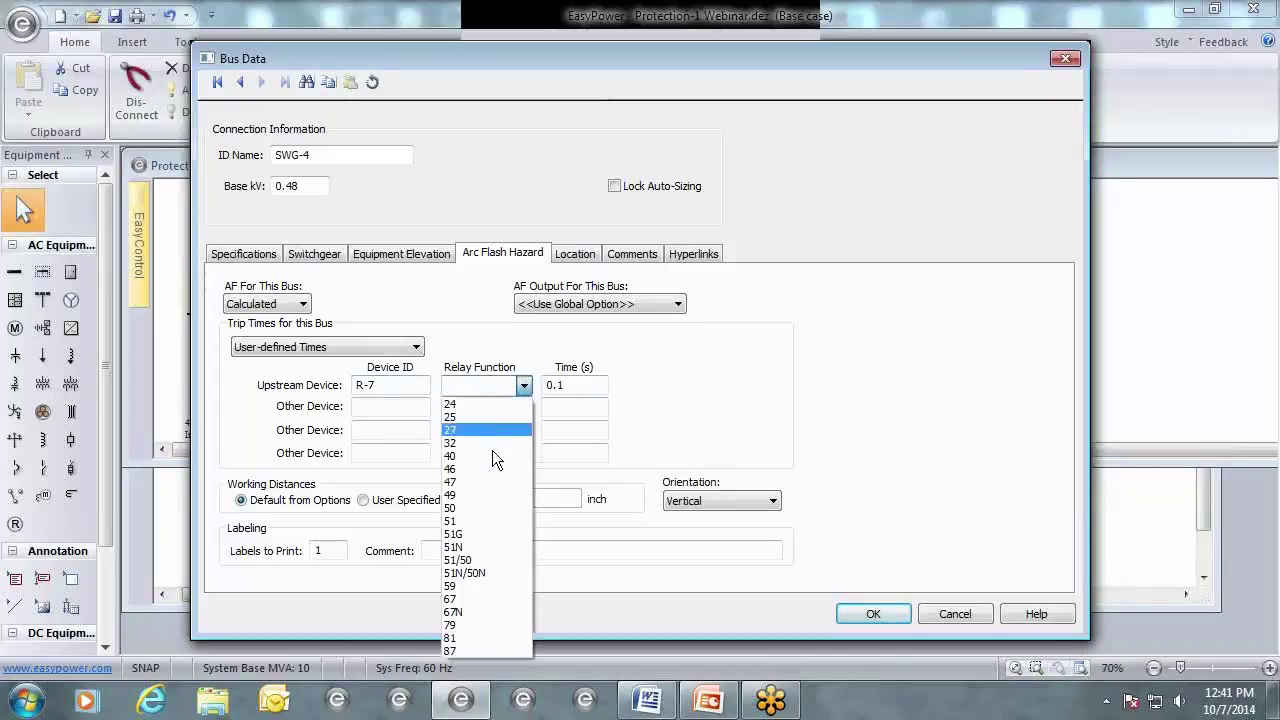
click(467, 650)
key(Tab)
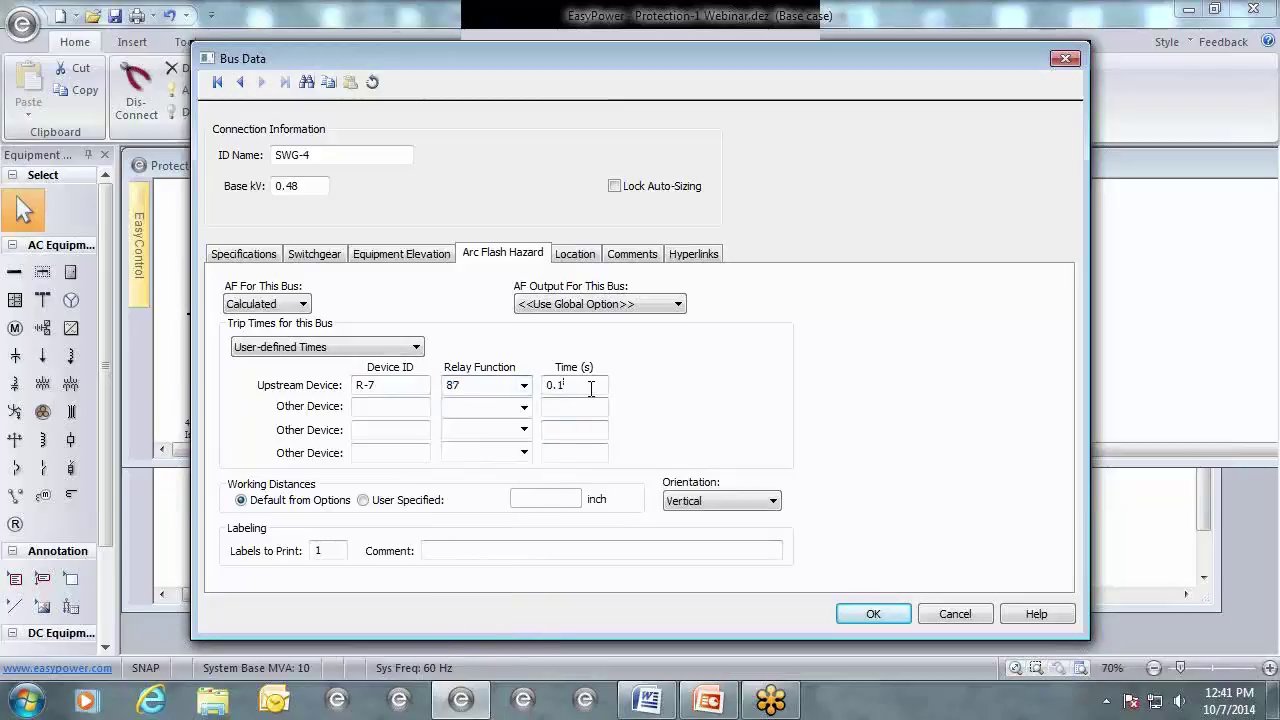
click(868, 614)
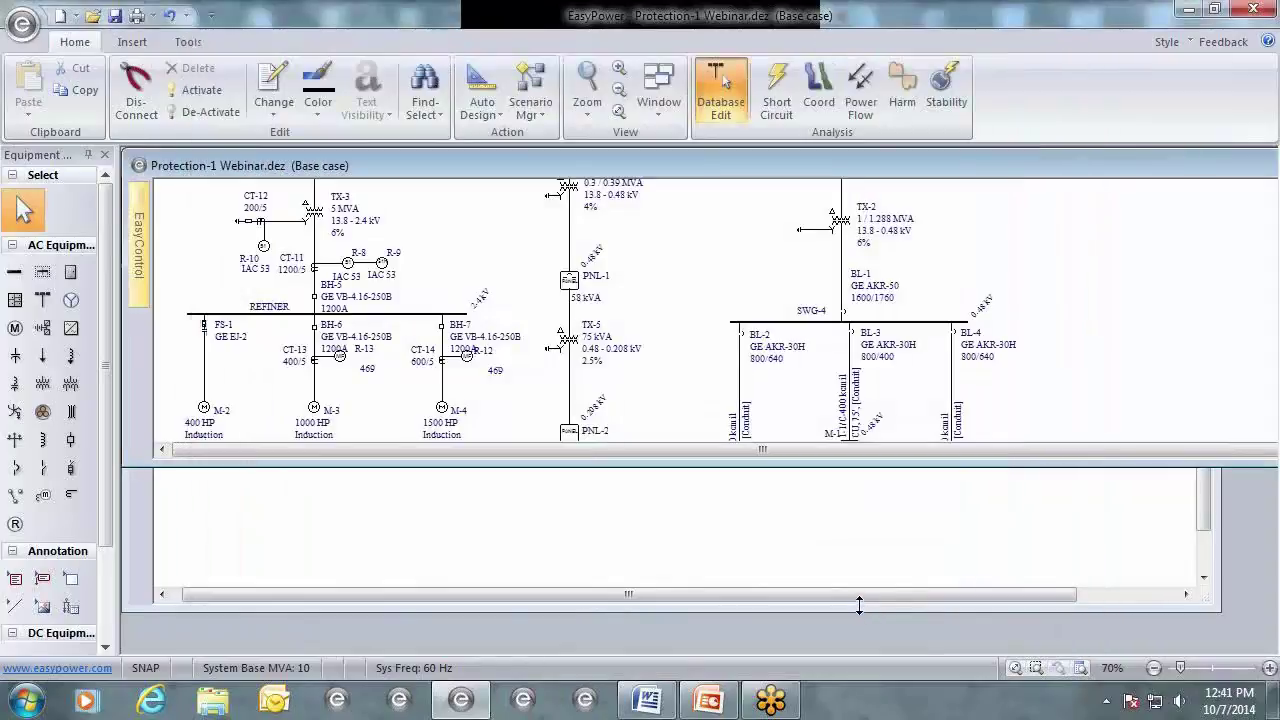
Run the short circuit analysis on SWG-4 with its user-defined trip time.
double_click(826, 320)
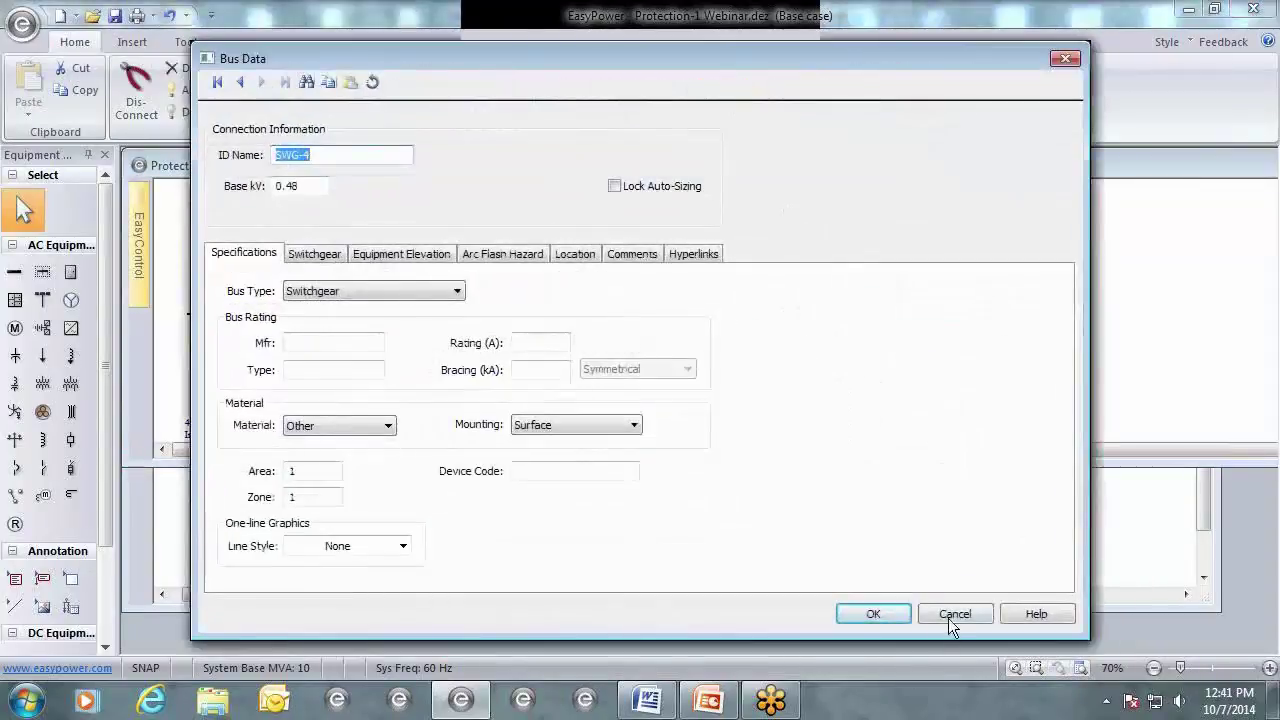
click(948, 618)
click(778, 93)
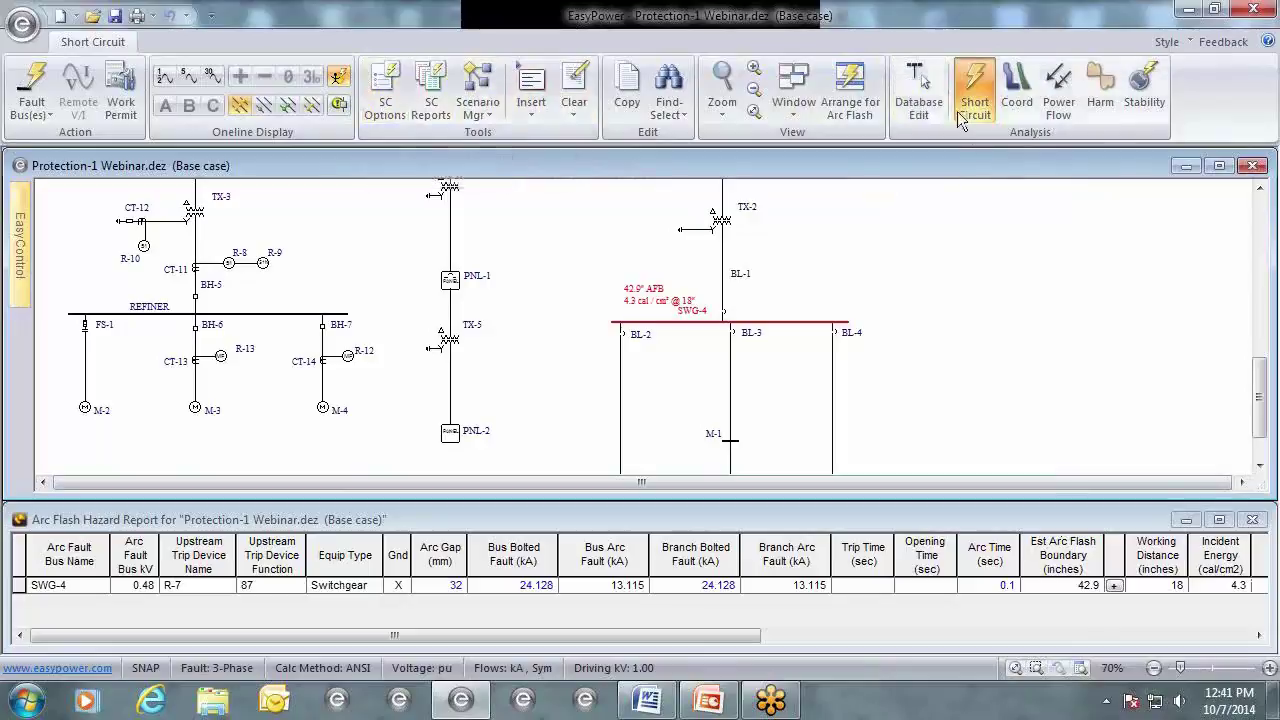
Return to SWG-4's arc flash hazard data in database editing and switch the trip times to TCC Times (Auto-Calculated).
click(918, 92)
double_click(800, 323)
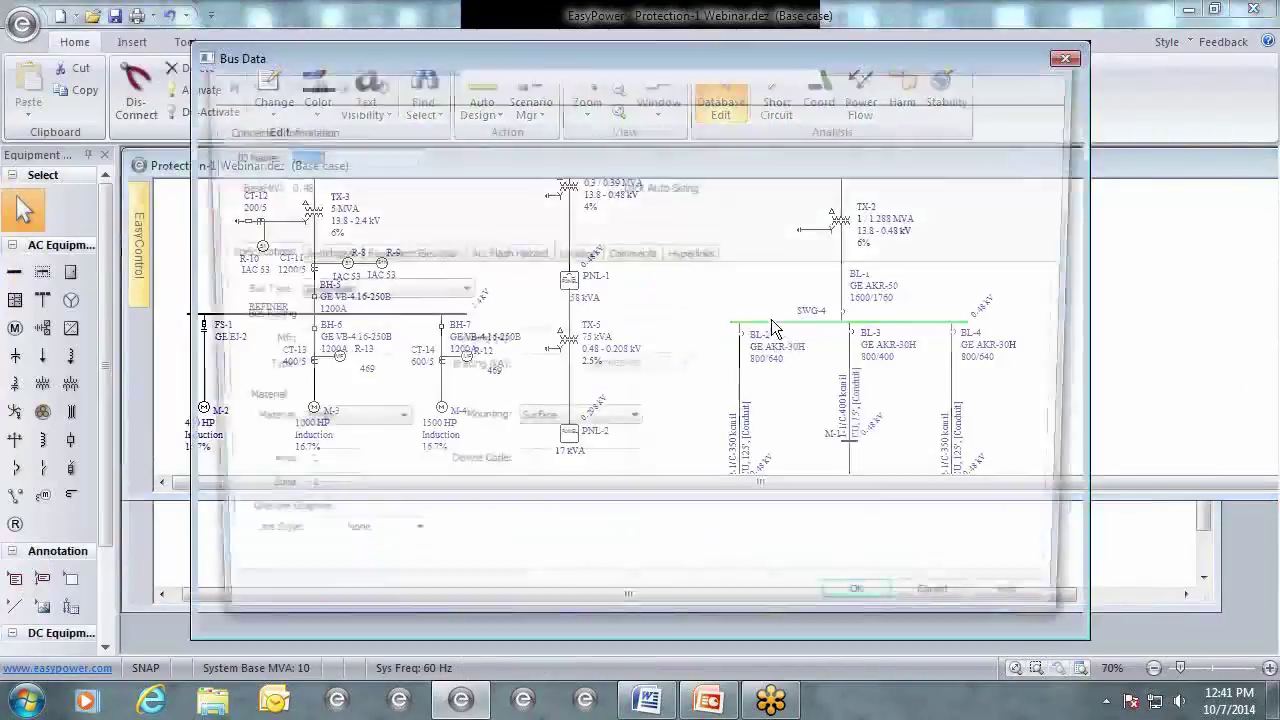
click(501, 253)
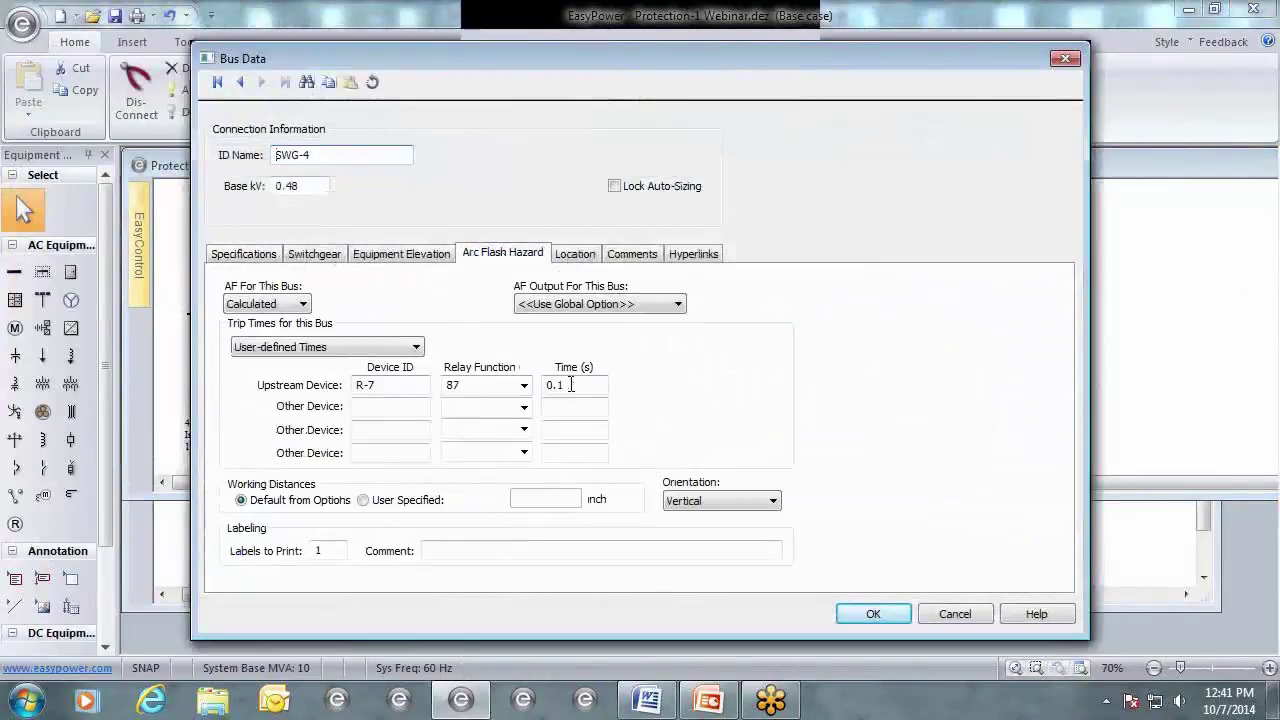
click(359, 346)
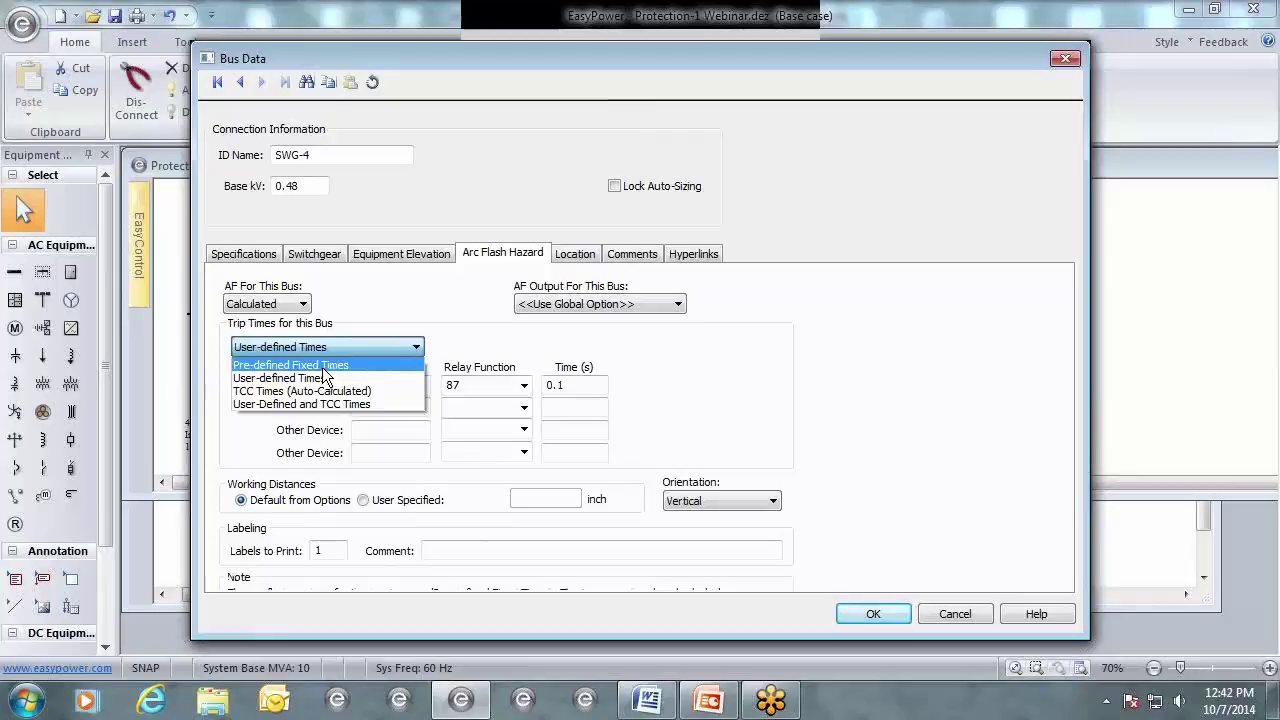
click(386, 312)
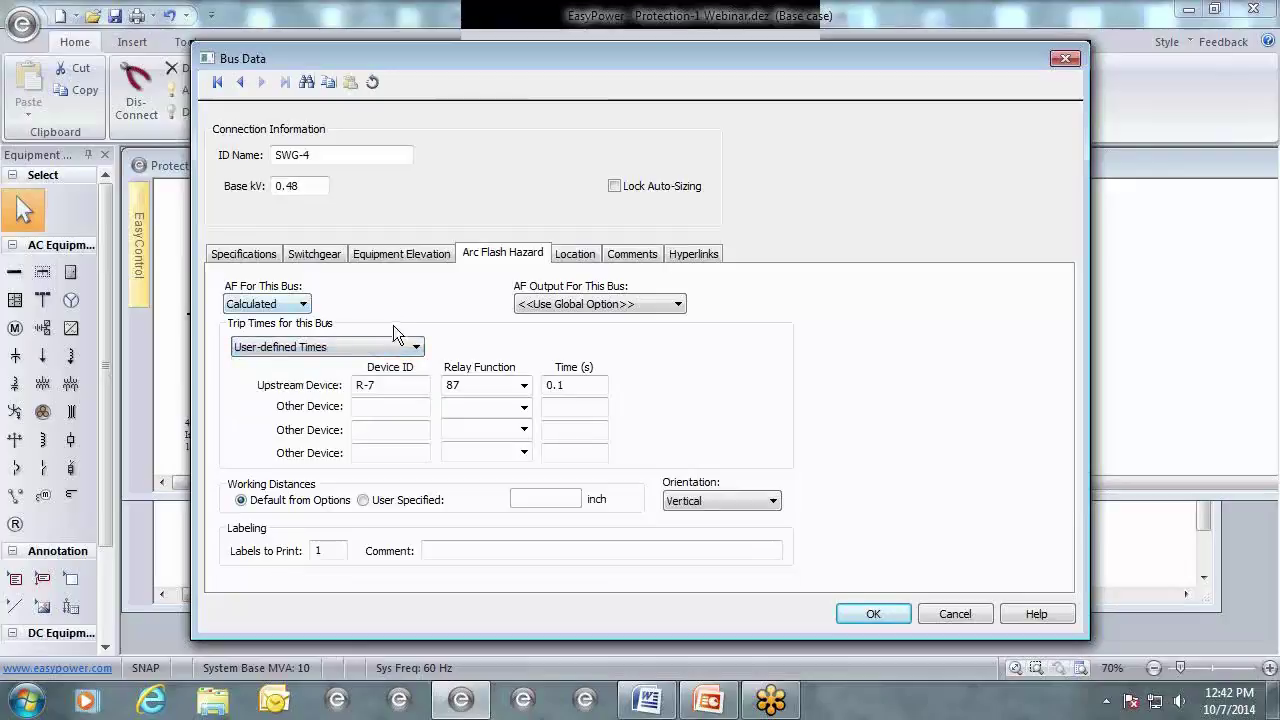
click(390, 346)
click(356, 392)
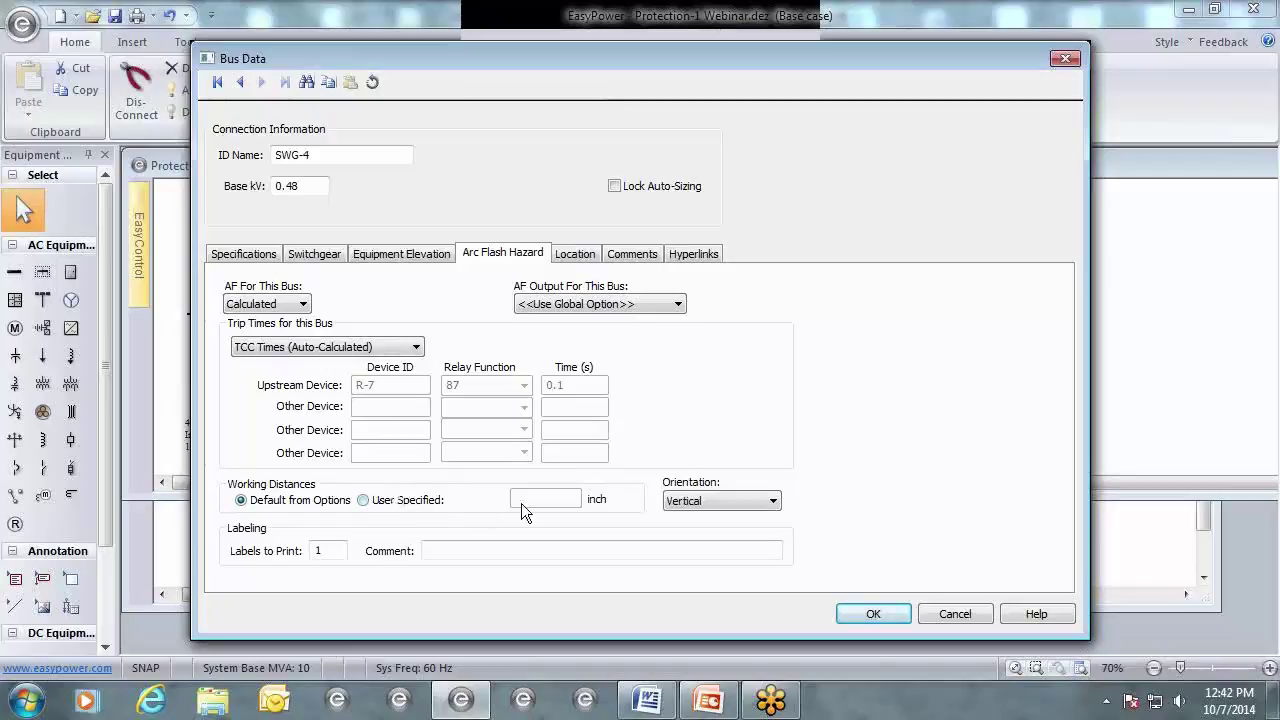
Review the orientation choices for SWG-4 and close the bus data without saving changes.
click(772, 502)
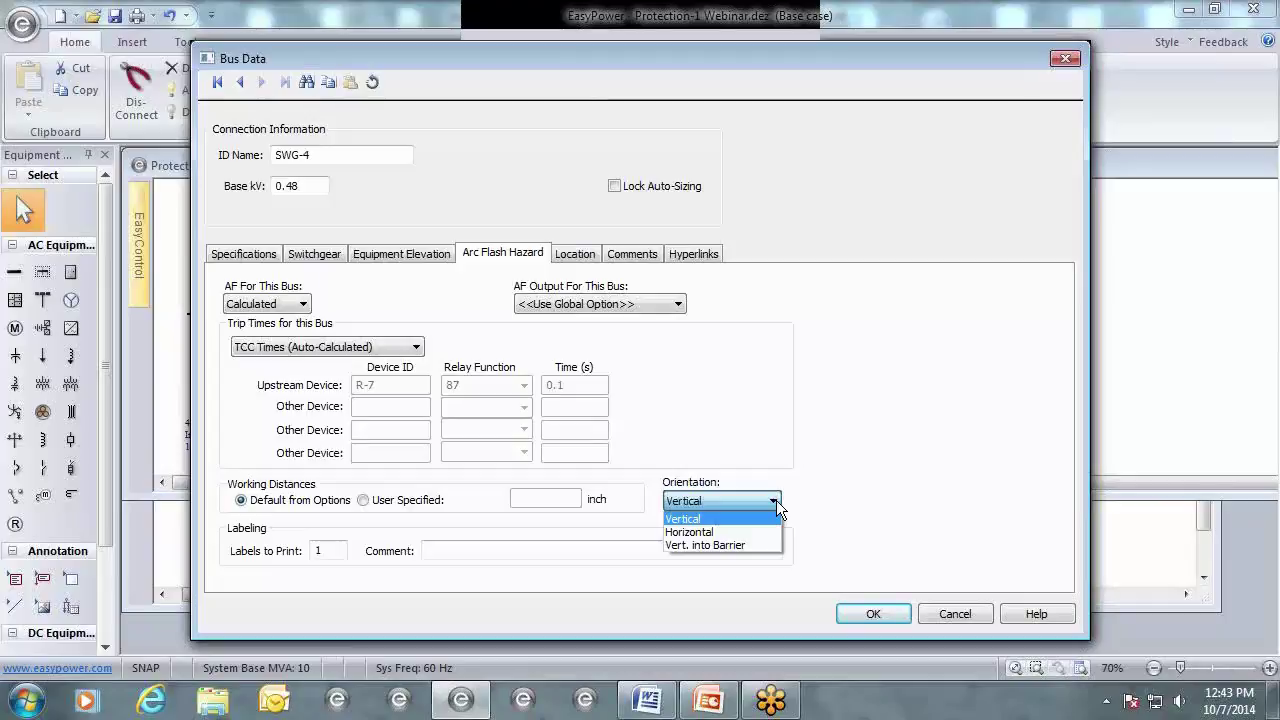
click(810, 500)
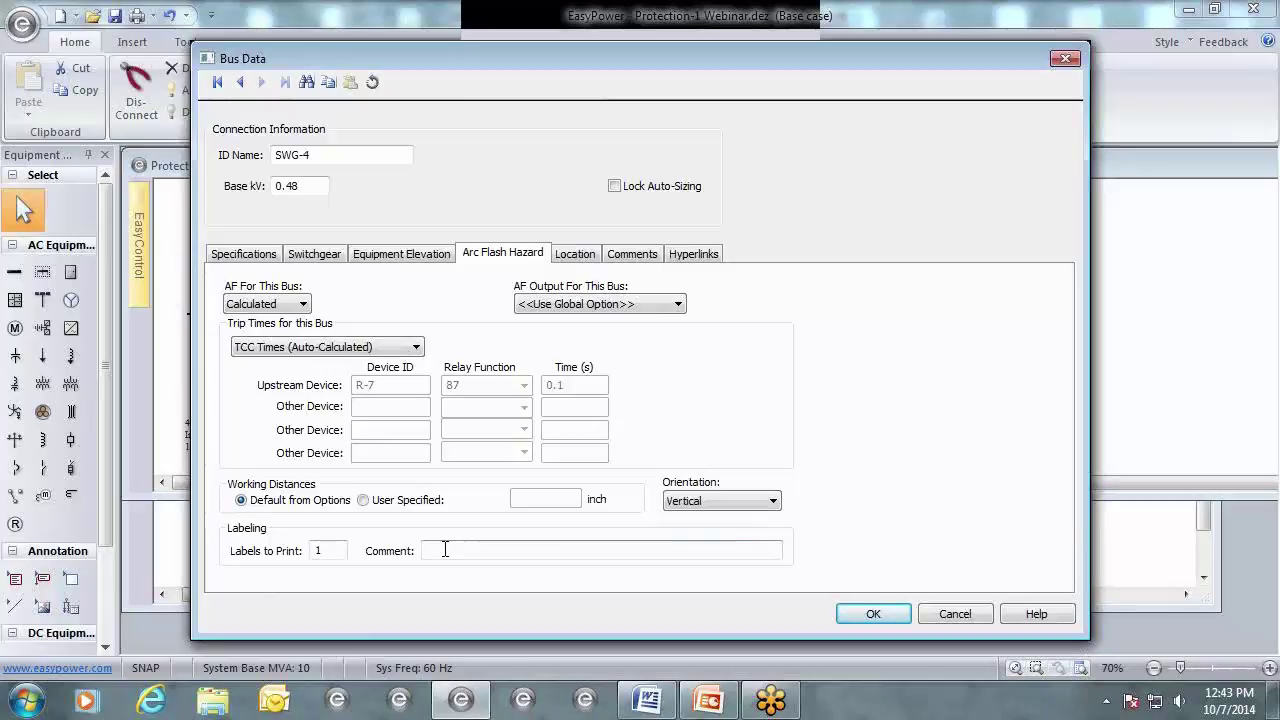
click(952, 613)
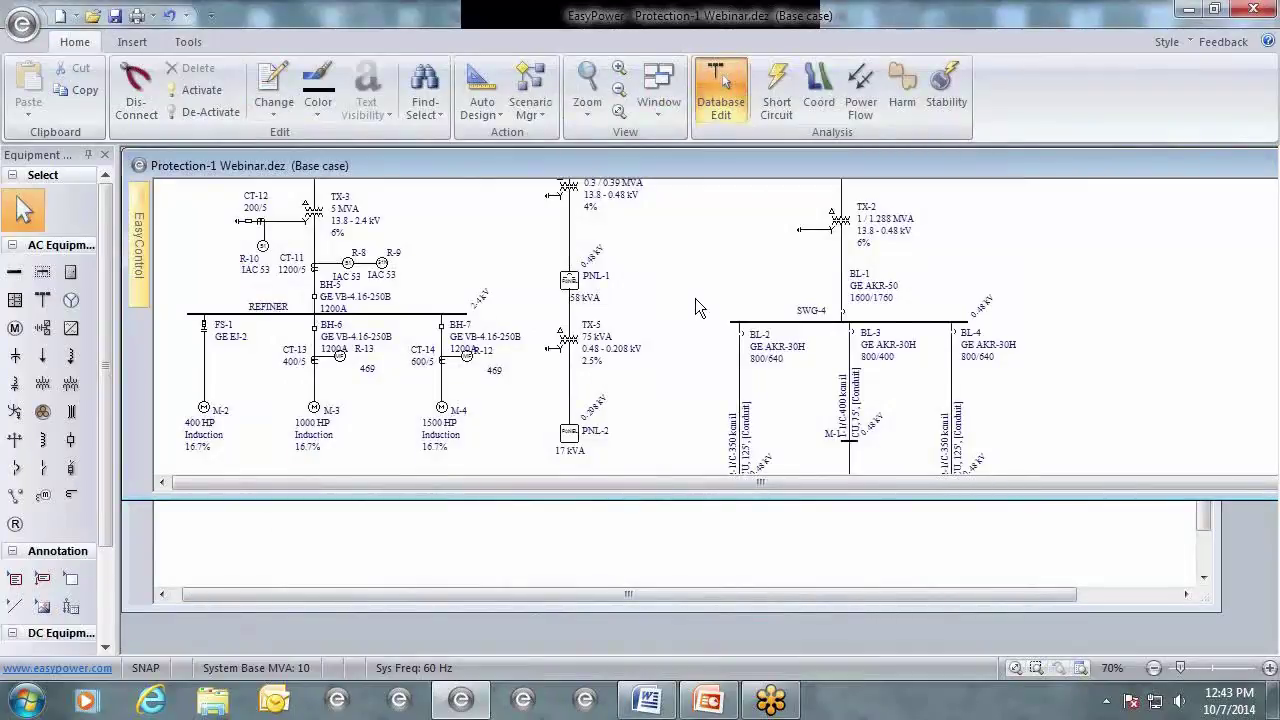
Run the short circuit analysis on SWG-4, M-1, MCC-1 and MCC-2 together and open the full arc flash hazard report.
click(785, 84)
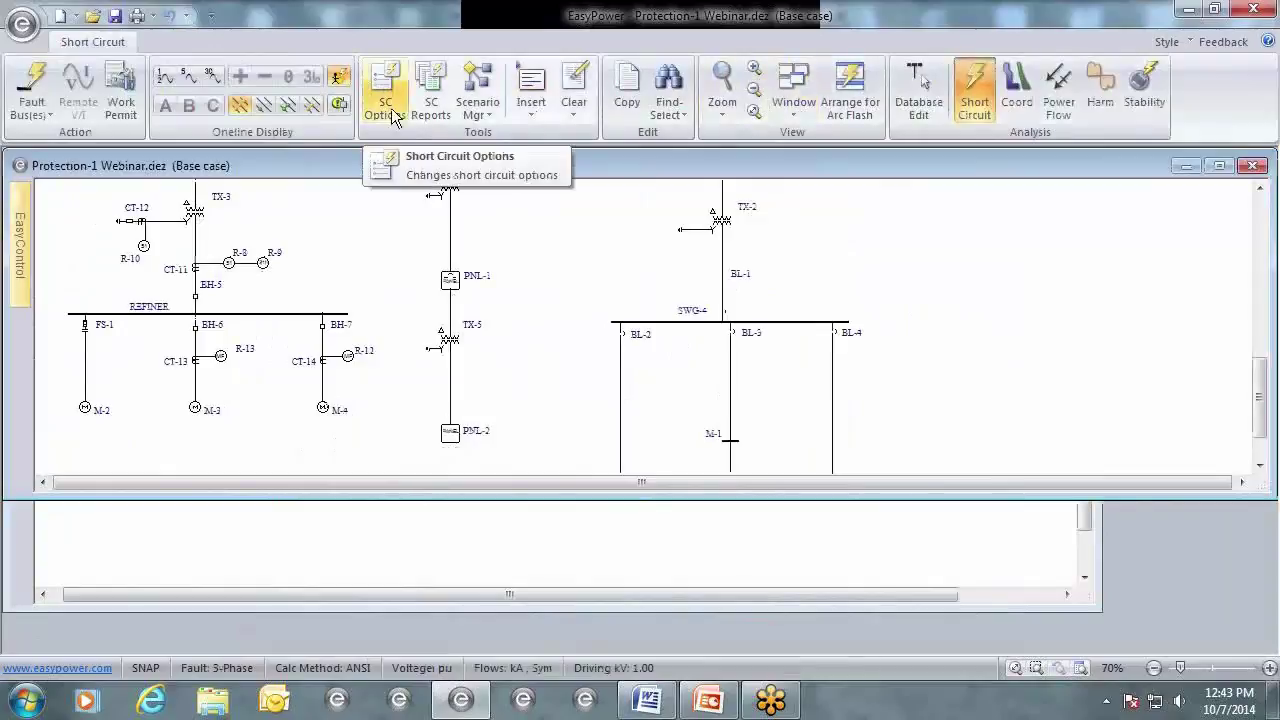
scroll(685, 323, down, 2)
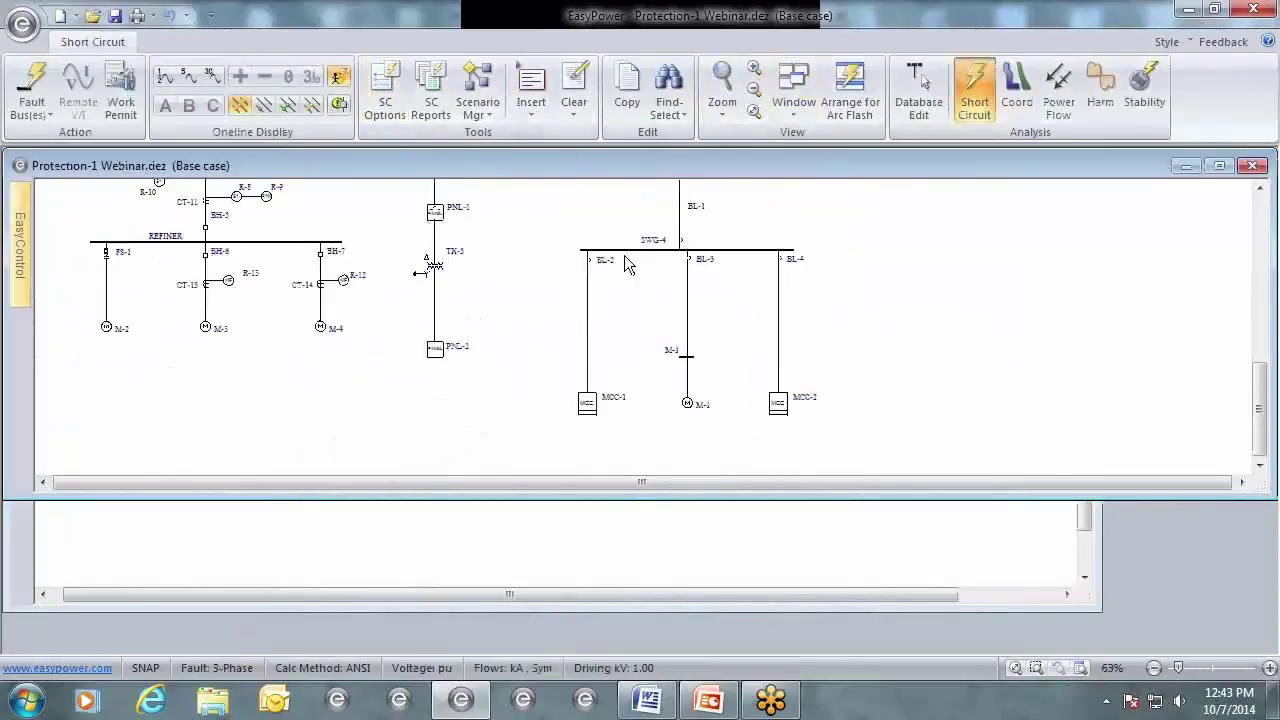
drag(552, 226, 825, 411)
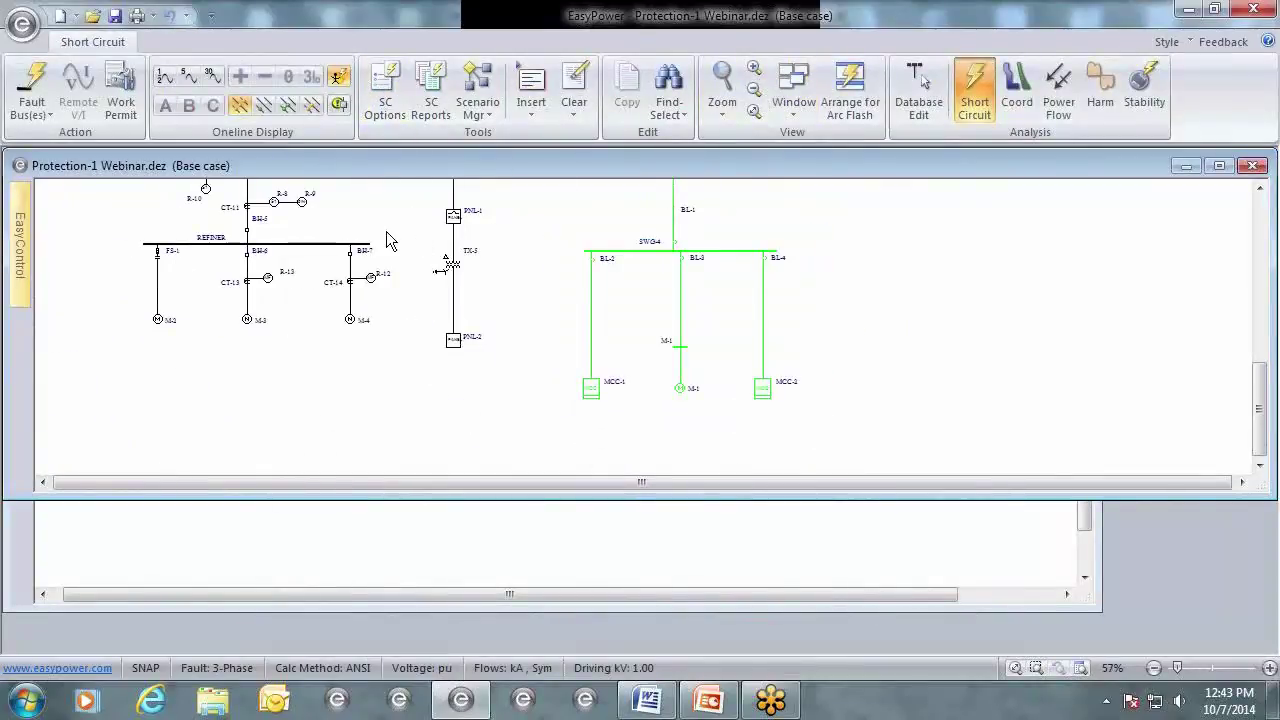
click(32, 92)
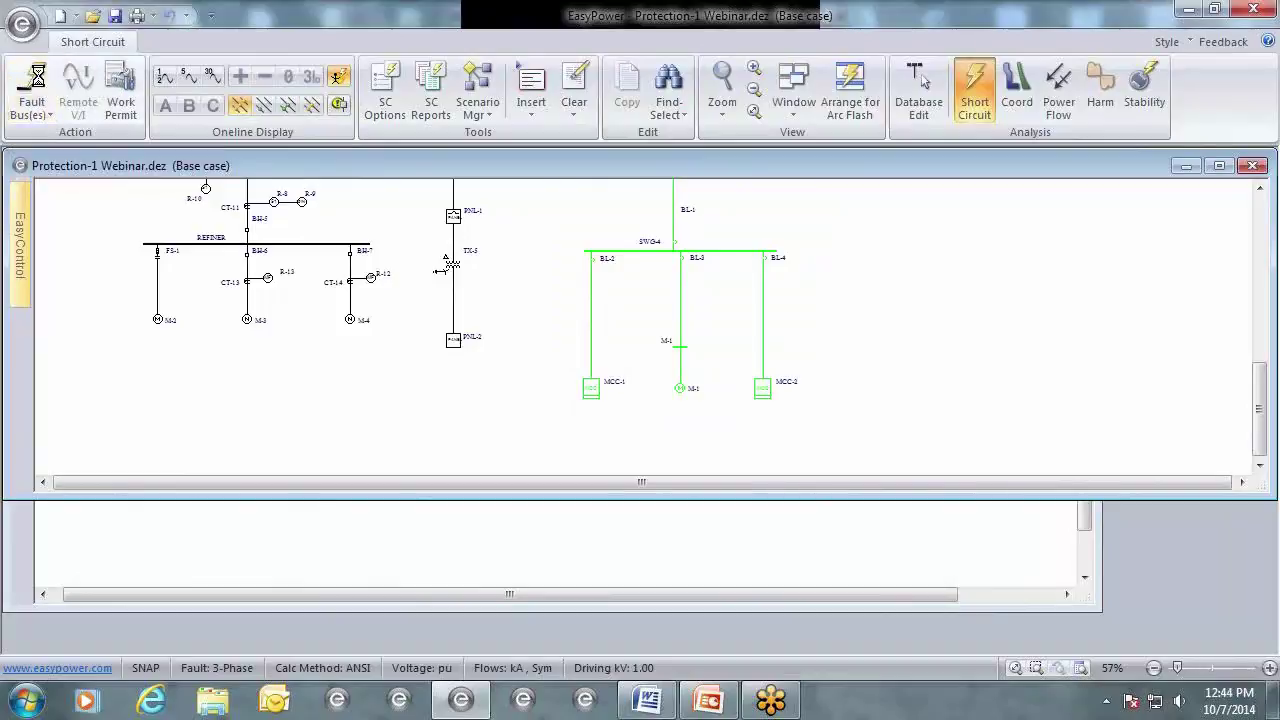
click(108, 641)
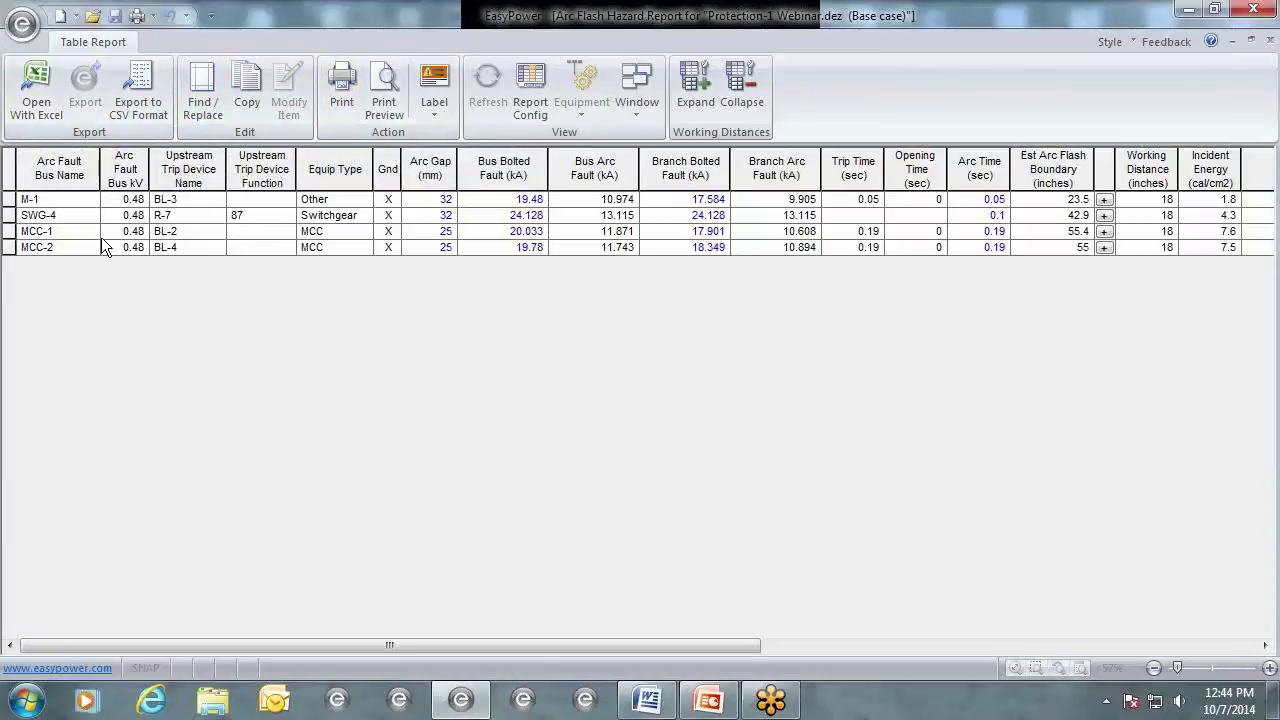
Preview the printed arc flash labels for all devices in the report and show the list of selected devices.
click(440, 111)
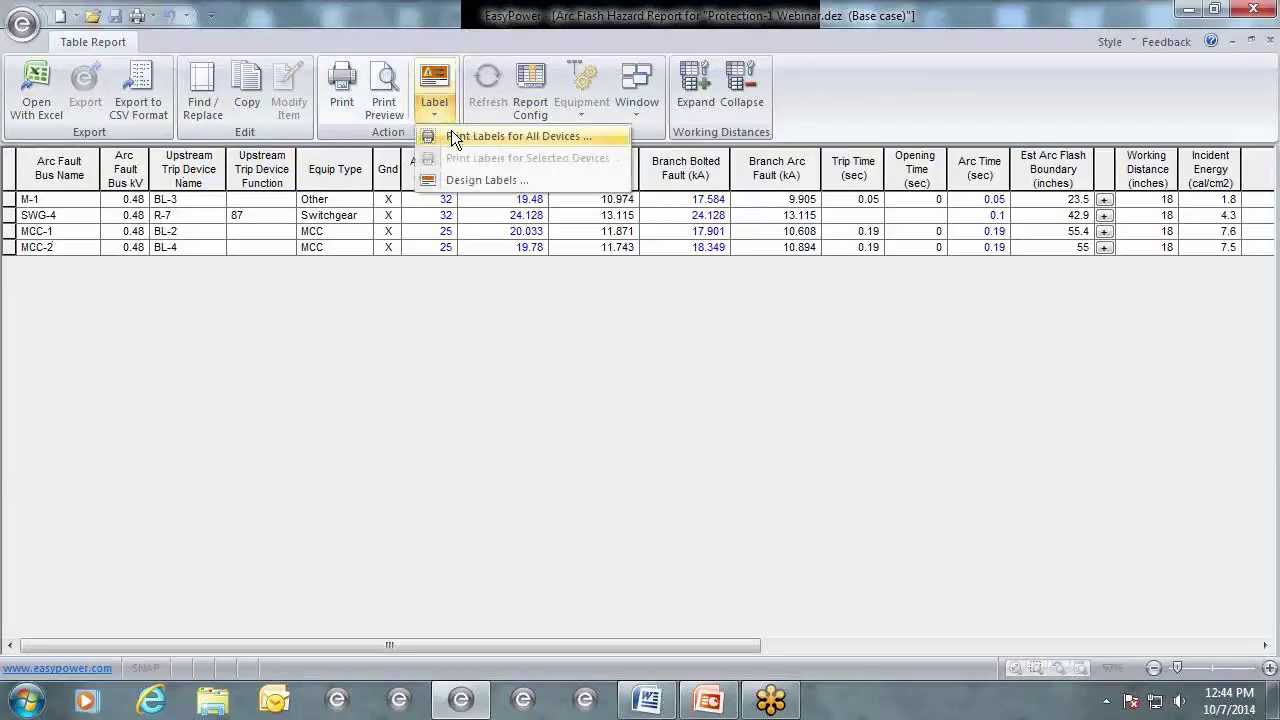
click(451, 136)
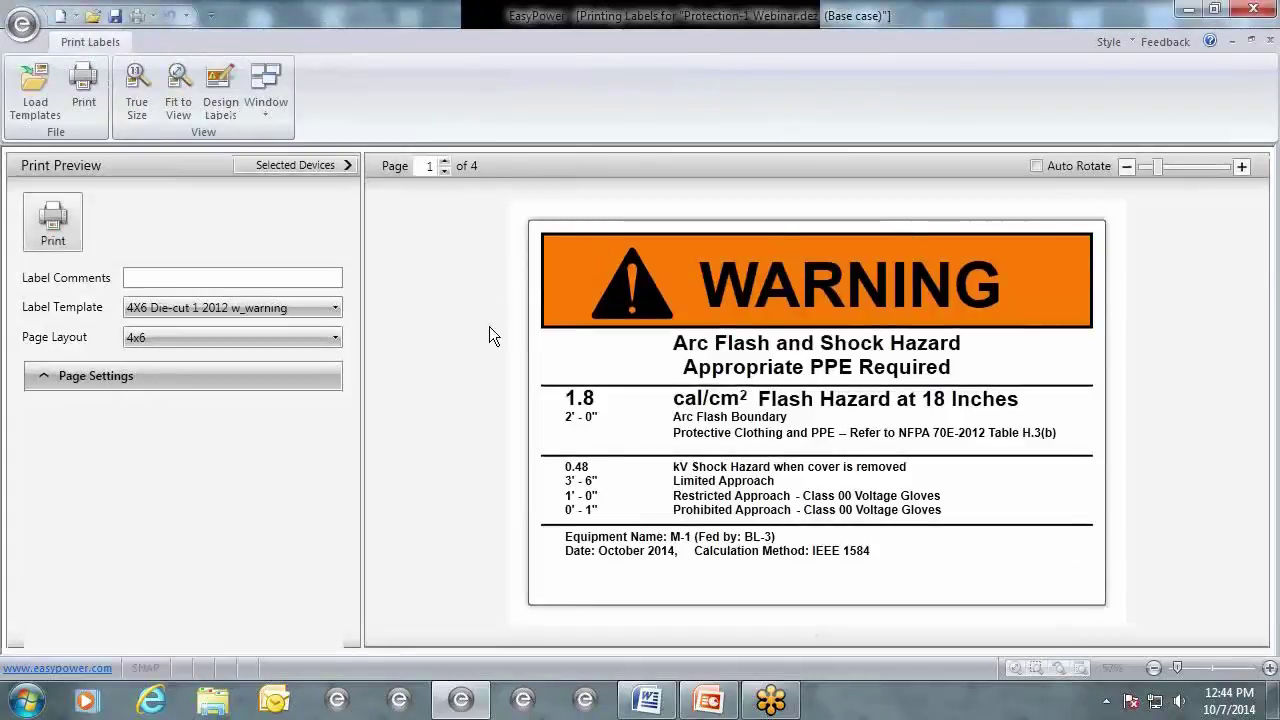
click(344, 165)
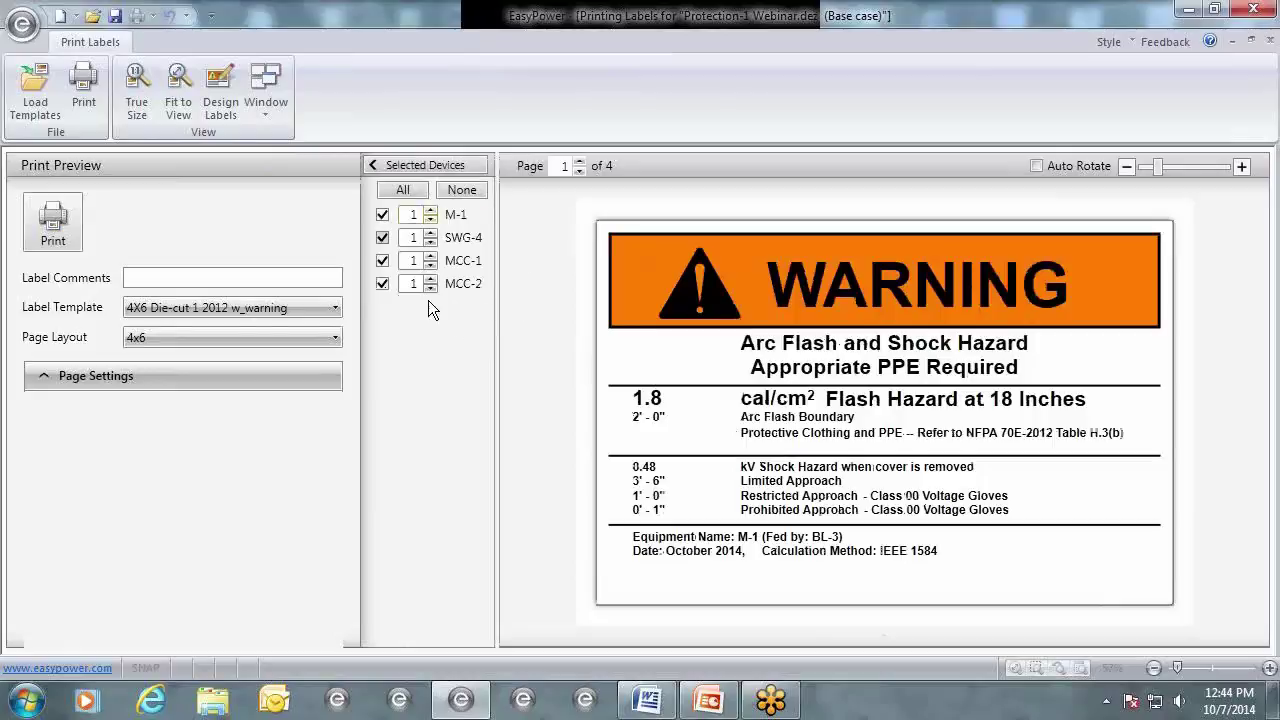
Preview the labels with the 4x4 Die-cut 1 template and restore 4X6 Die-cut 1 2012 w_warning.
click(333, 307)
mouse_move(339, 366)
mouse_down()
mouse_move(342, 456)
mouse_move(341, 350)
mouse_up()
click(400, 373)
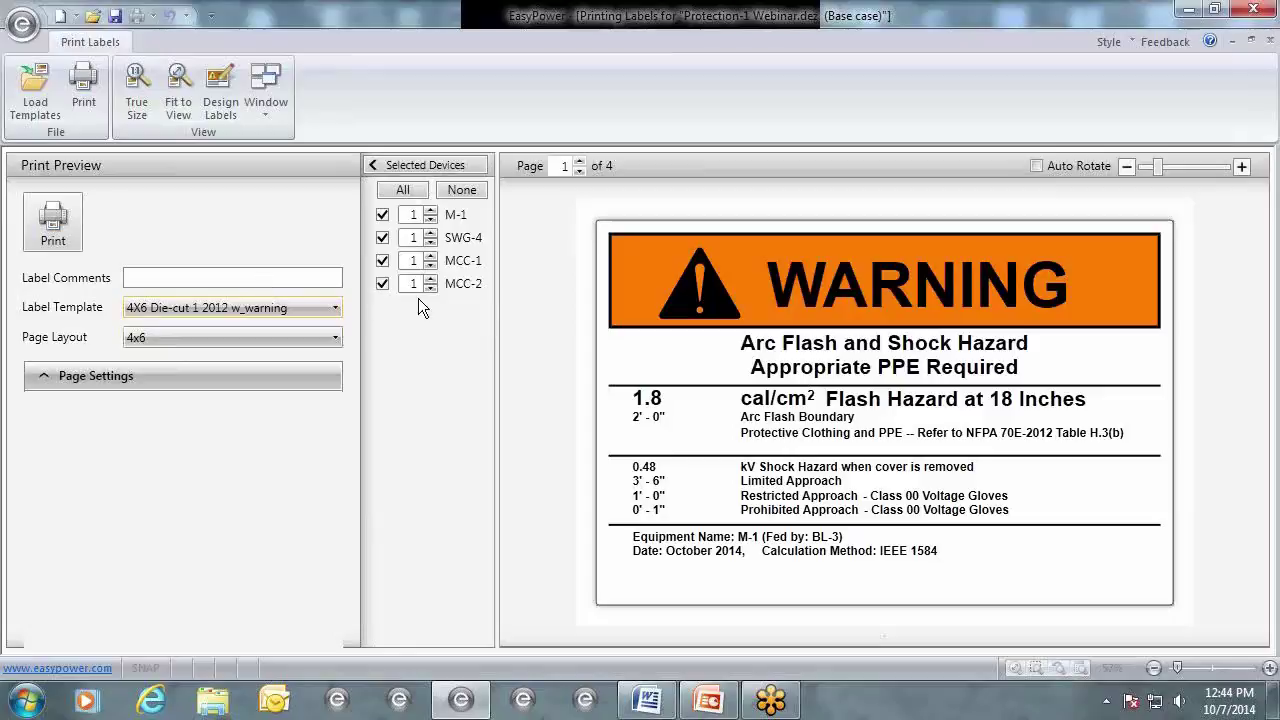
click(331, 308)
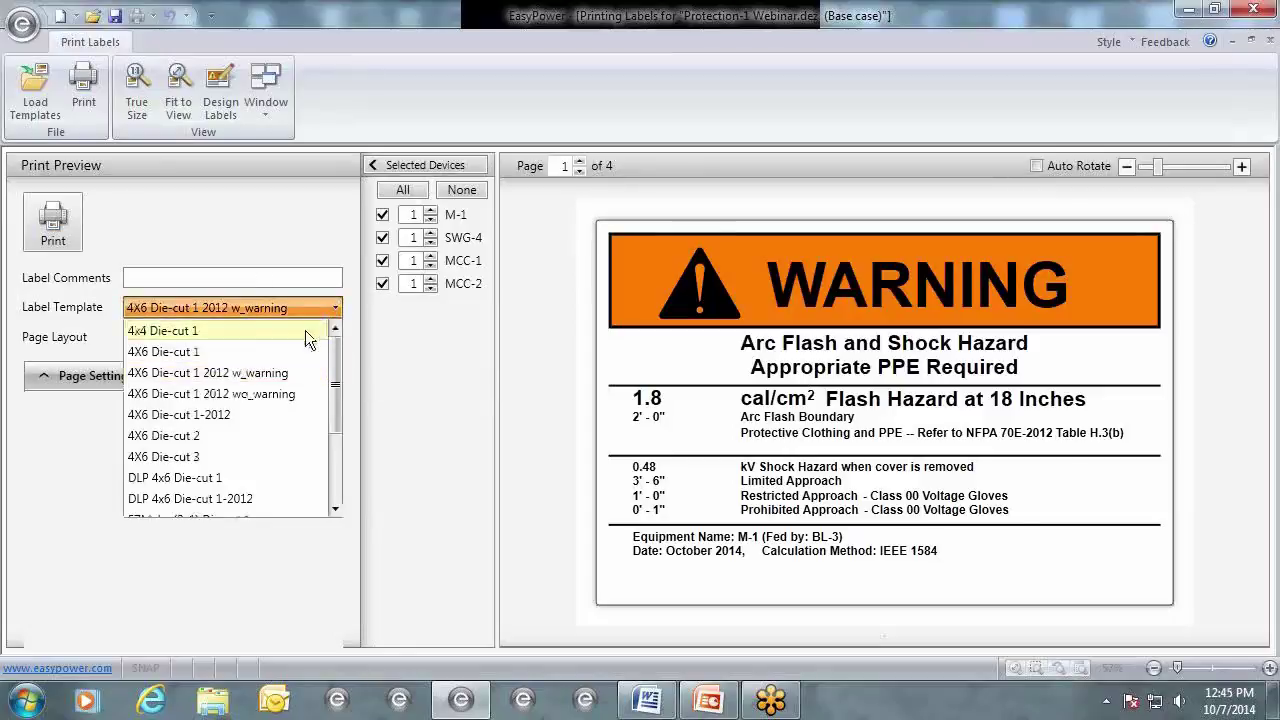
click(306, 330)
click(334, 309)
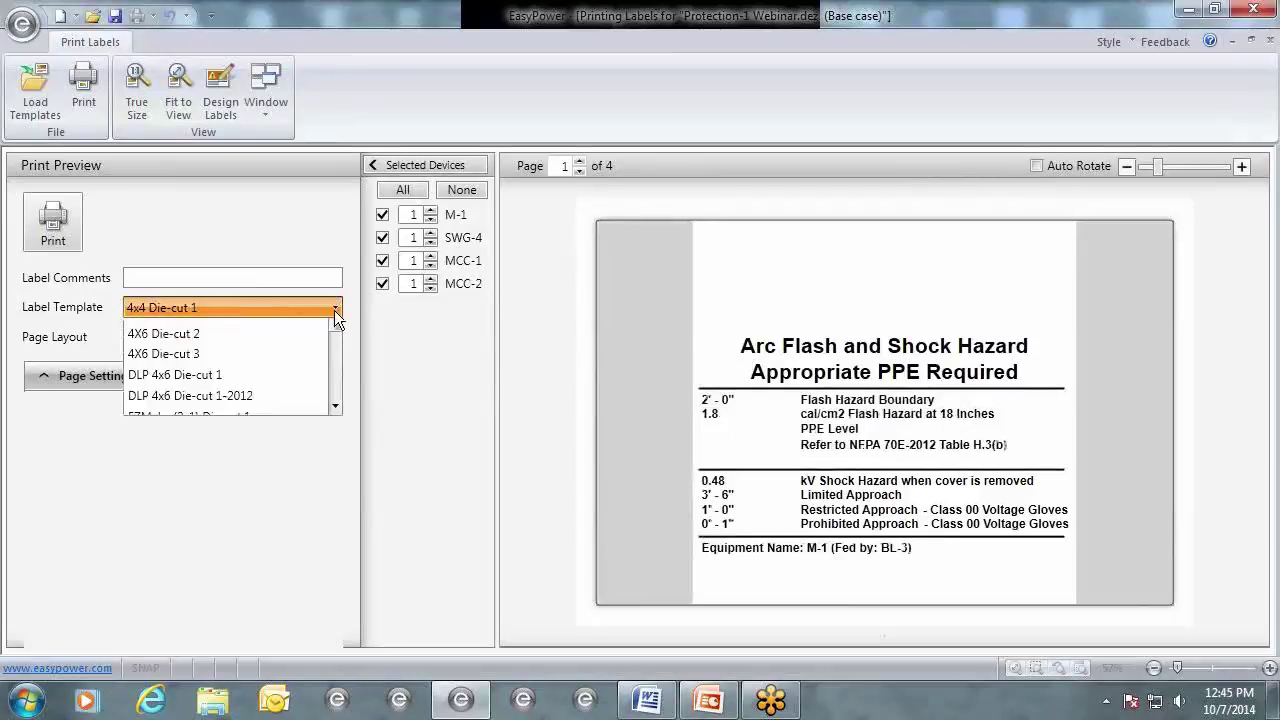
click(294, 372)
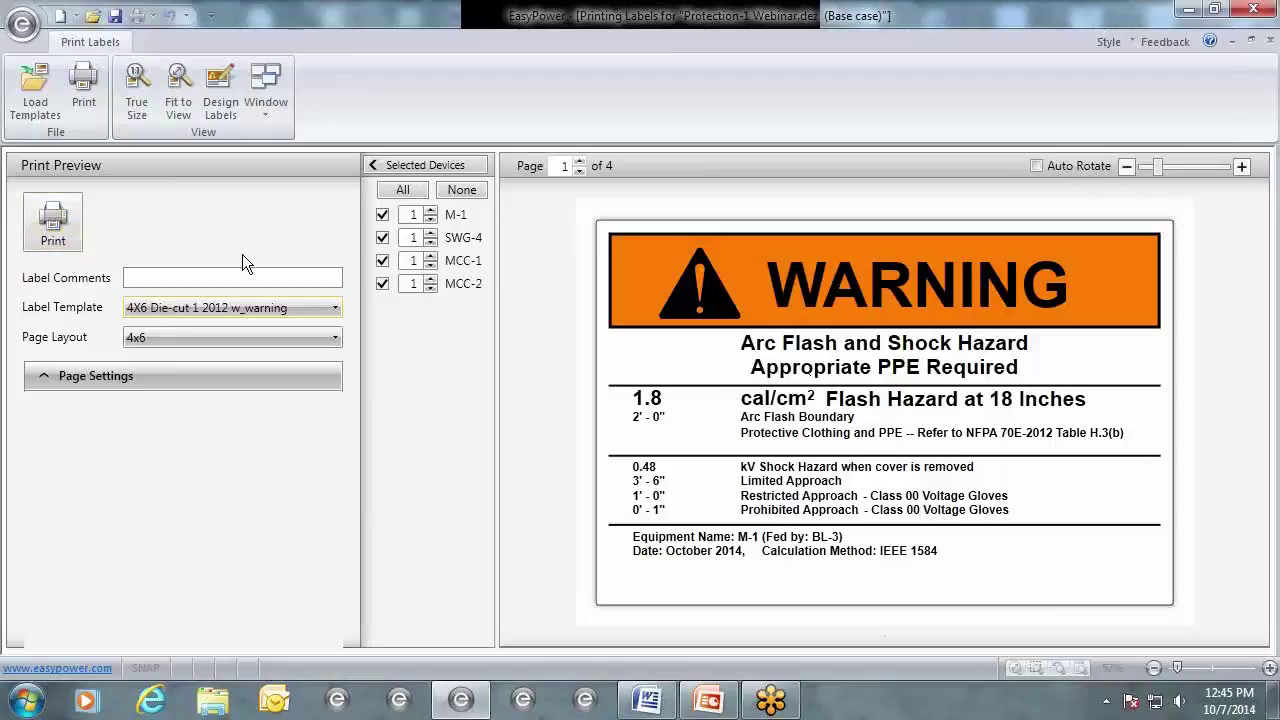
Start editing the label template in the label designer, inspect the "Arc Flash and Shock Hazard" text properties and discard the edits.
click(231, 112)
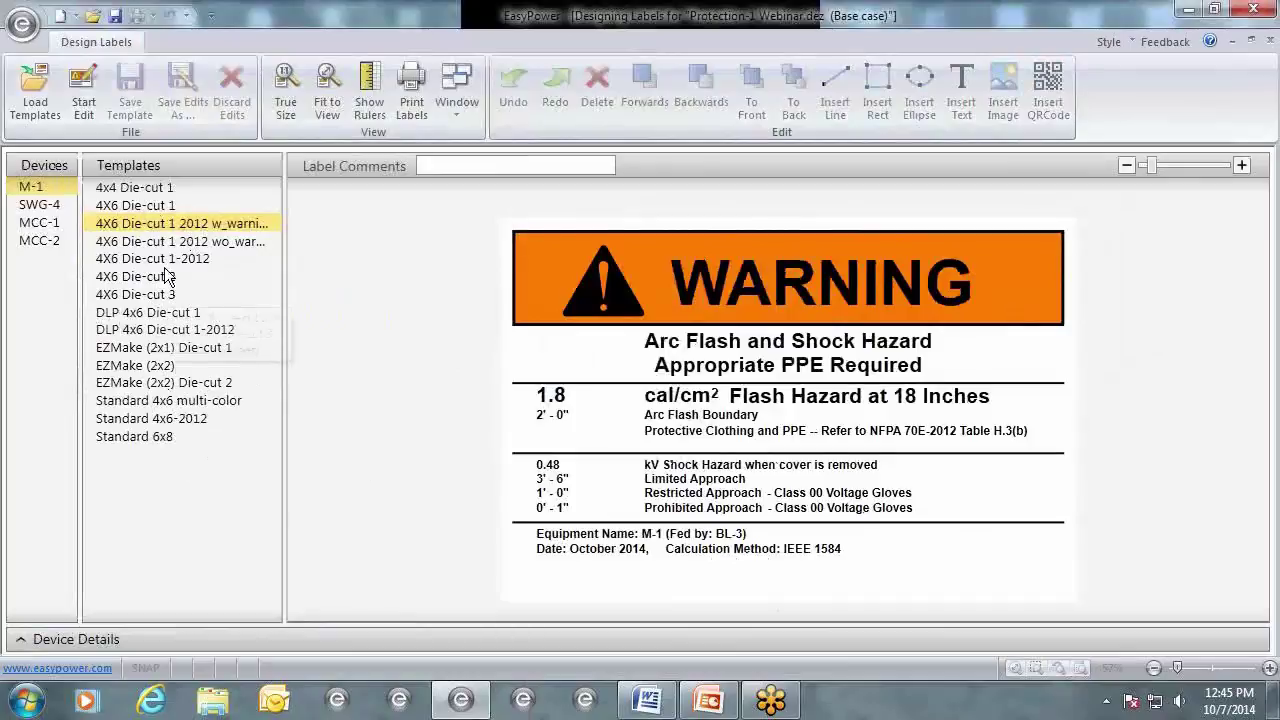
click(88, 105)
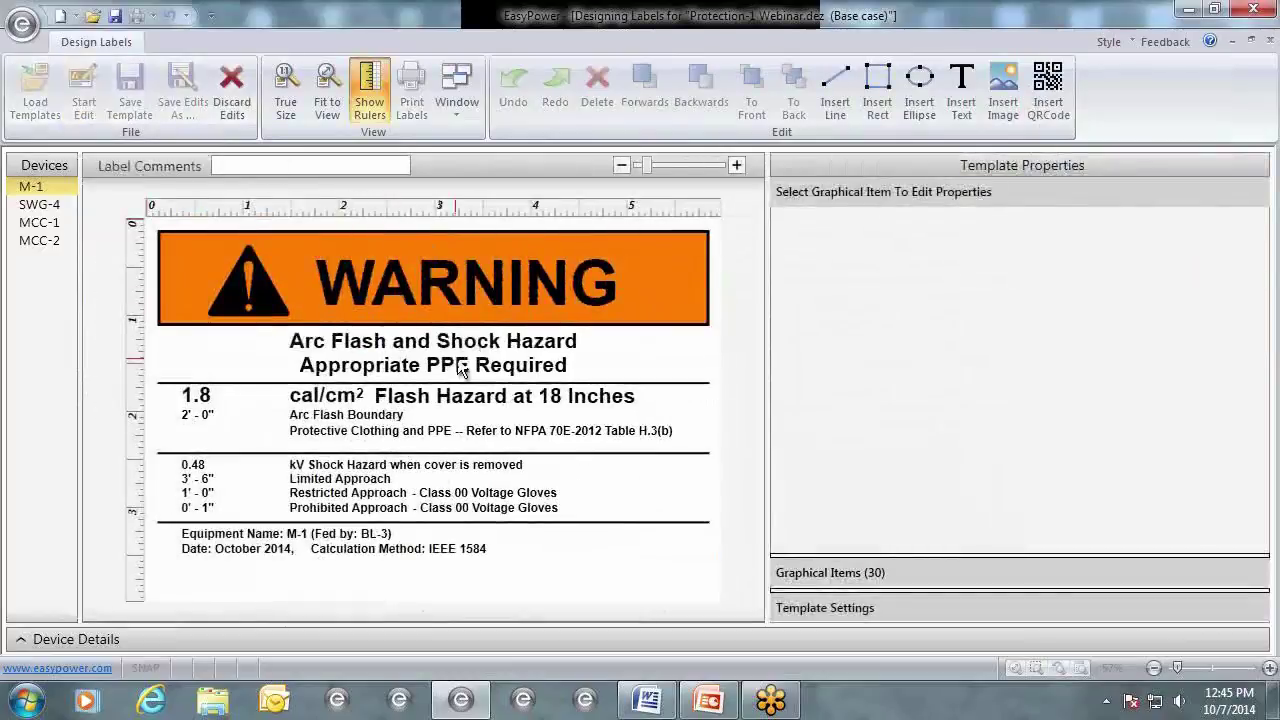
click(332, 342)
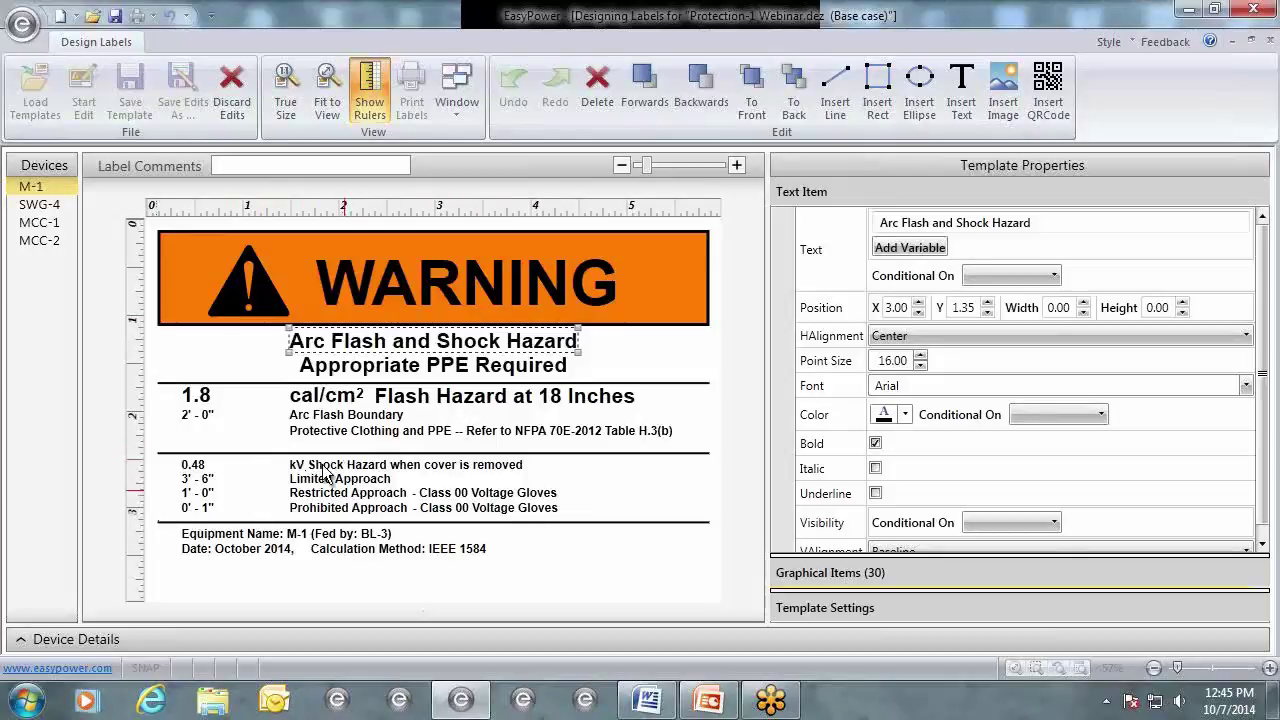
click(228, 106)
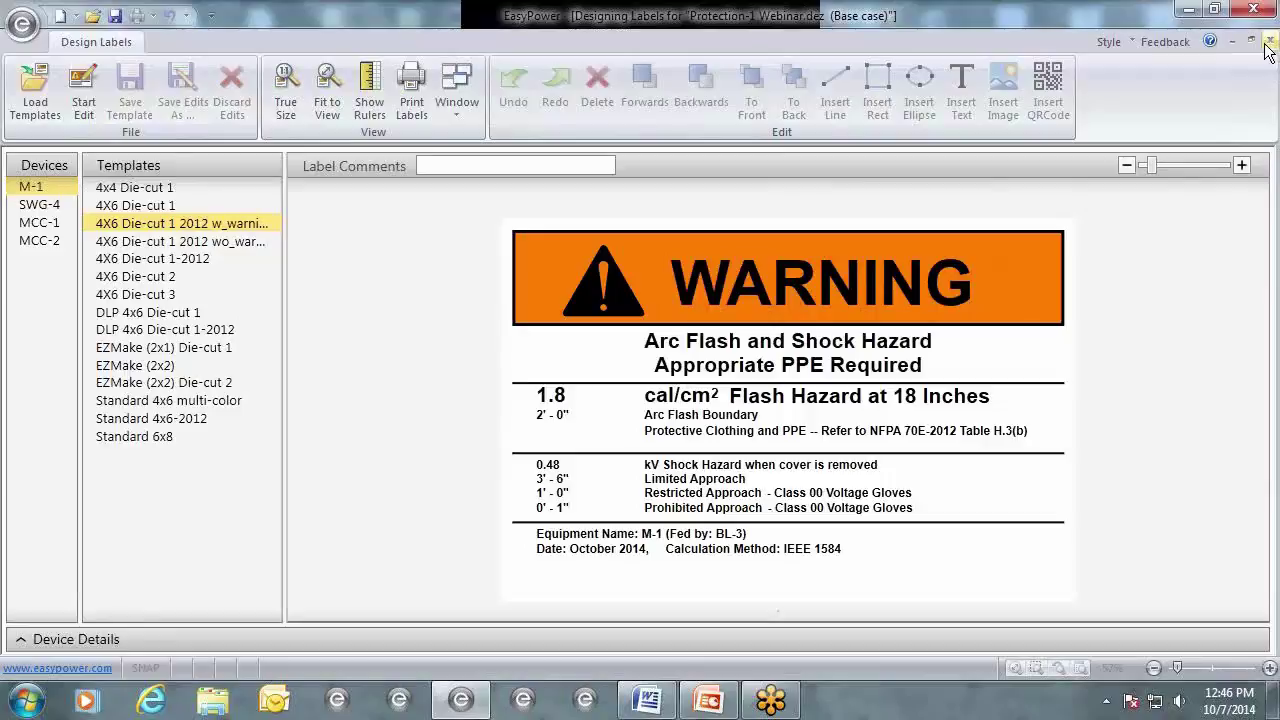
Switch back to the arc flash hazard report and close it to return to the one-line diagram.
click(437, 108)
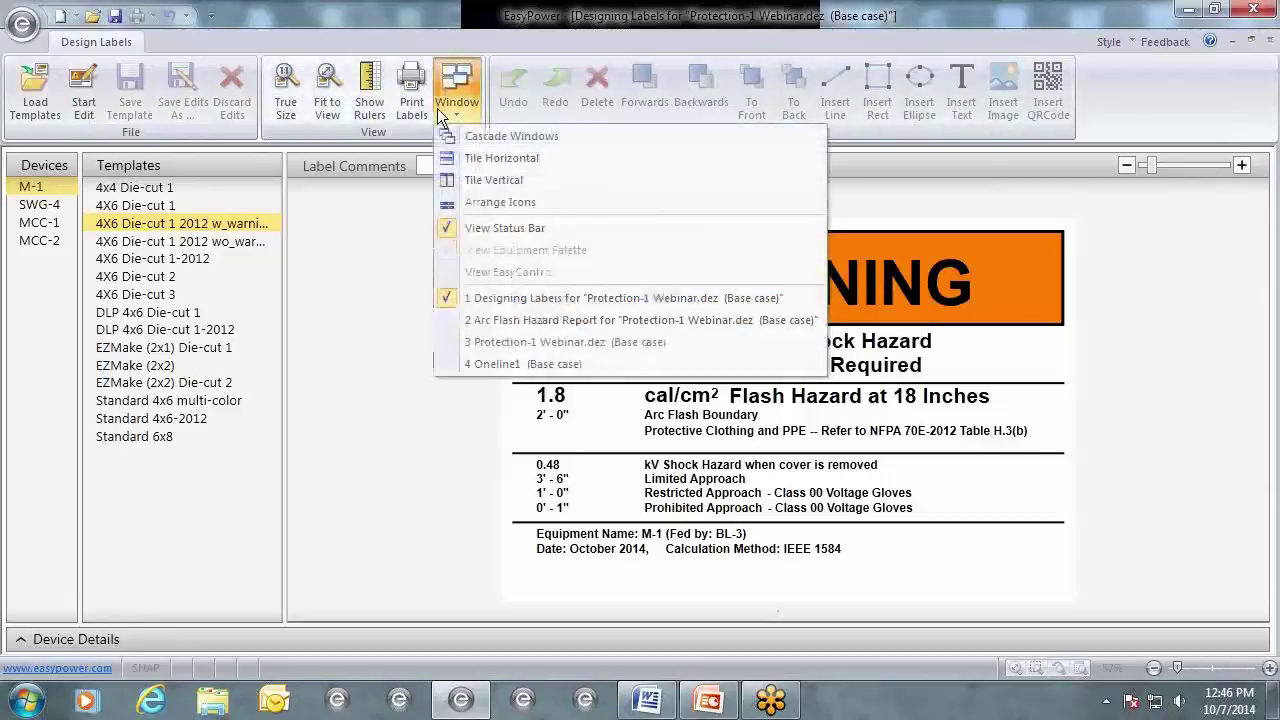
click(475, 326)
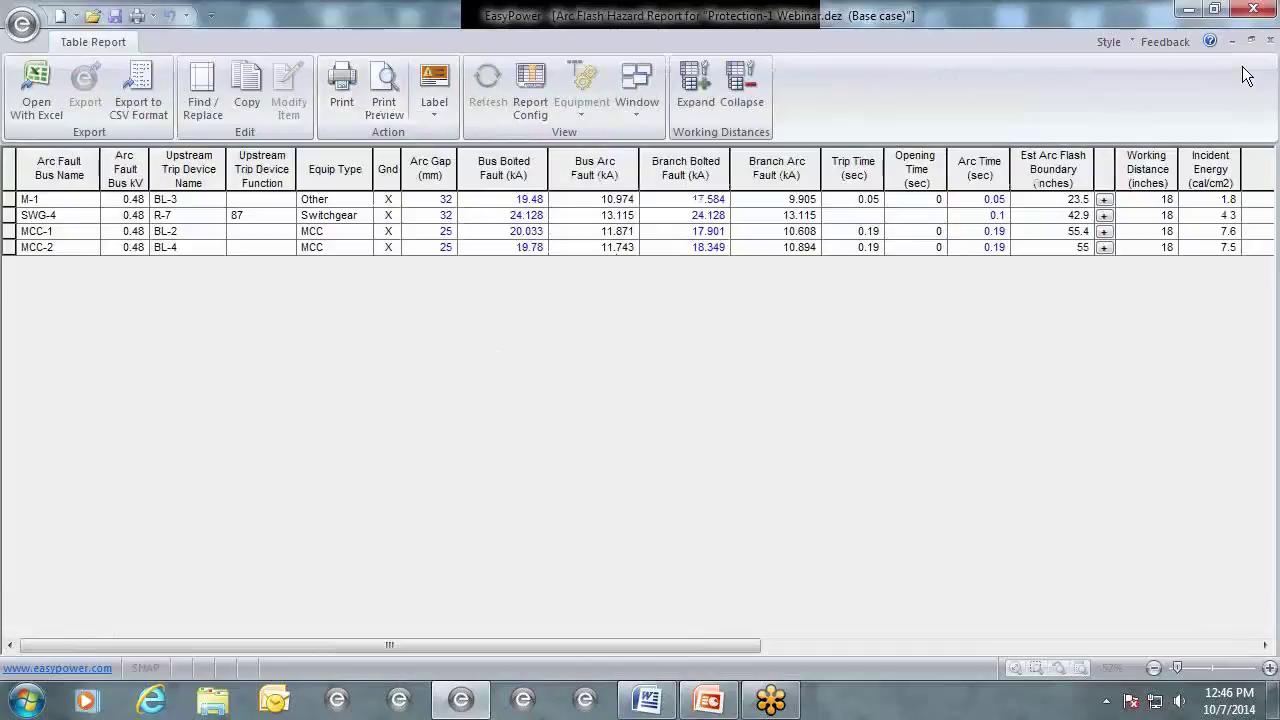
click(1268, 45)
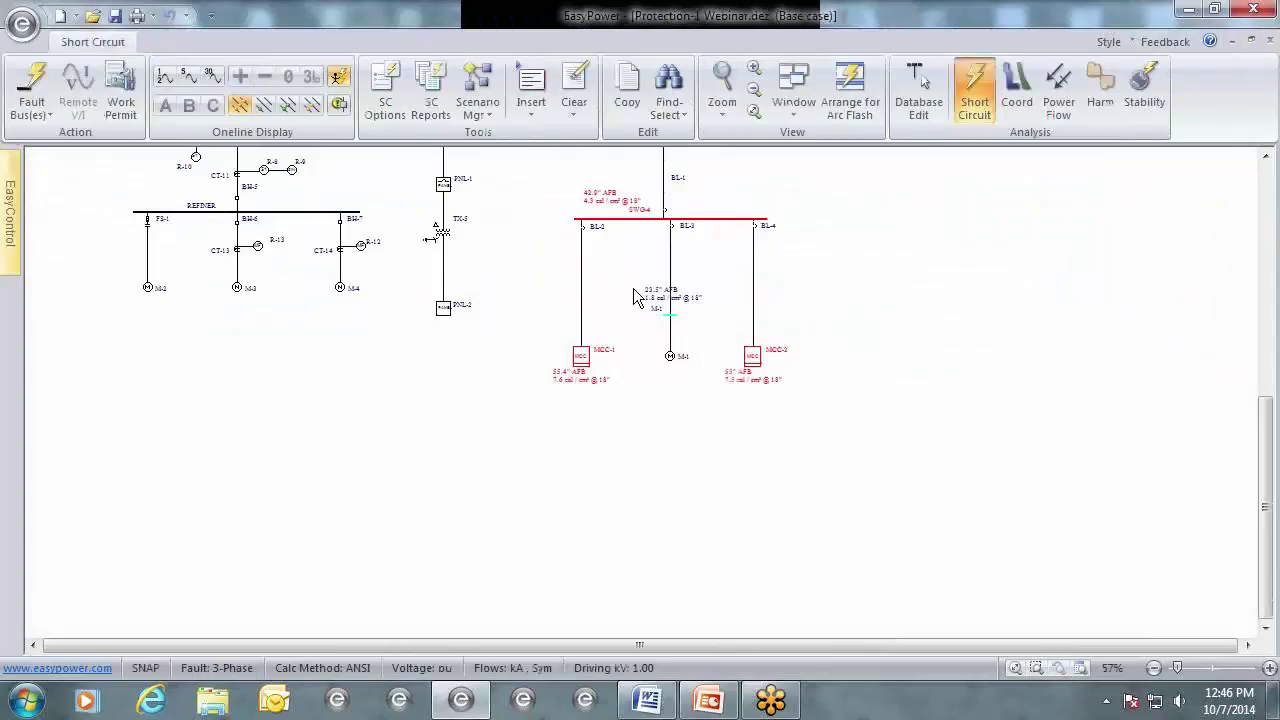
Run the short circuit analysis on all buses and examine the arc flash results around the REFINER, PNL and SWG-4 buses.
click(25, 90)
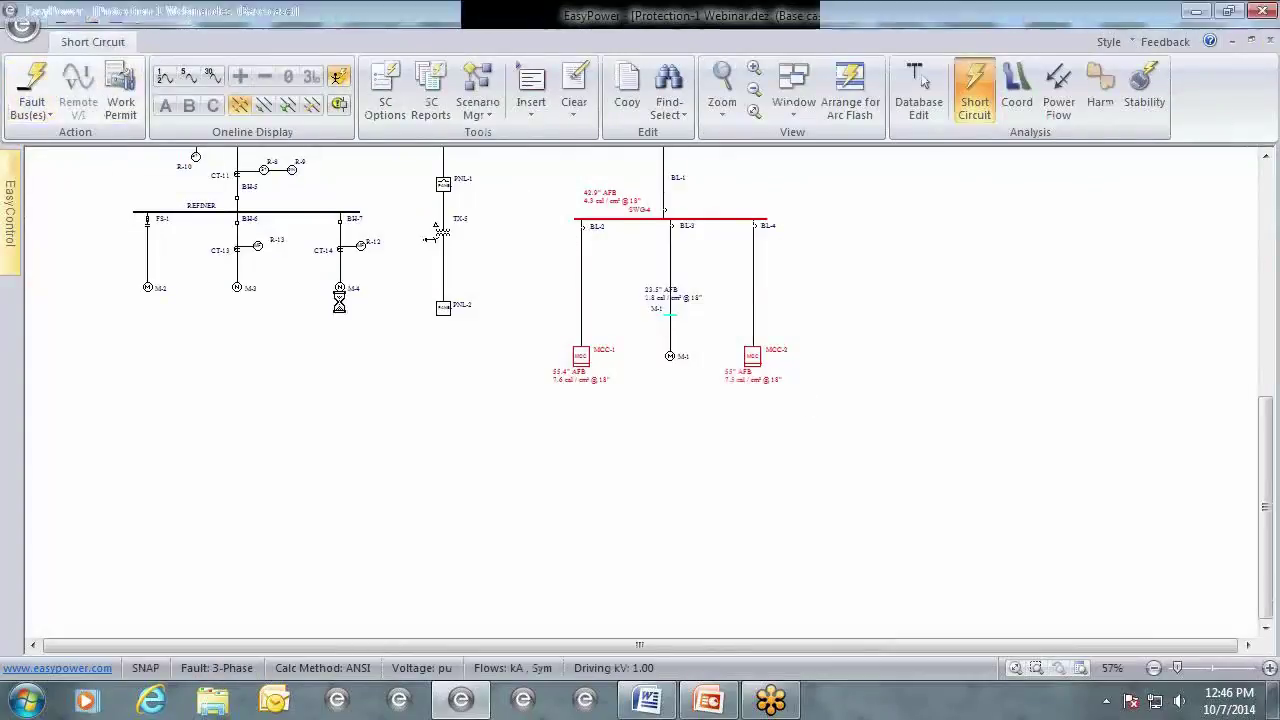
drag(546, 374, 591, 541)
drag(579, 438, 593, 470)
scroll(593, 478, up, 2)
drag(586, 520, 648, 410)
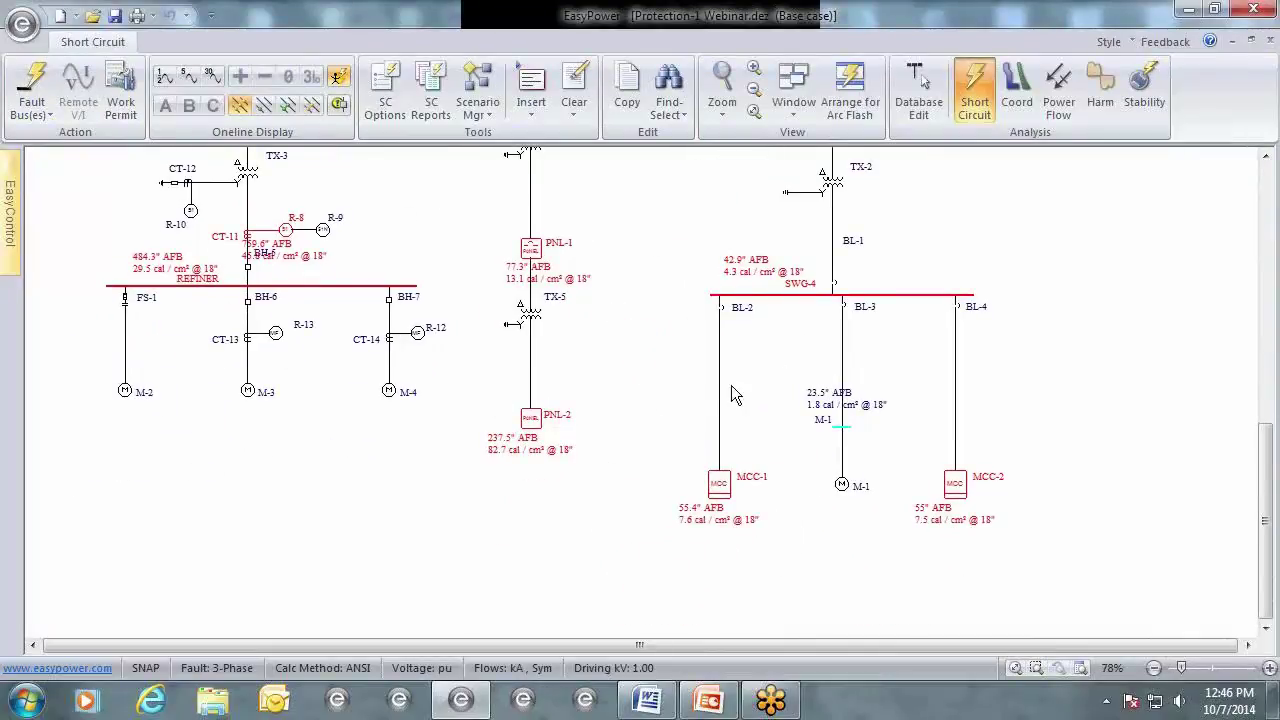
Move the arc flash result text below R-8 clear of the BH-5 label and copy the one-line view into the blank Word document.
drag(281, 268, 318, 271)
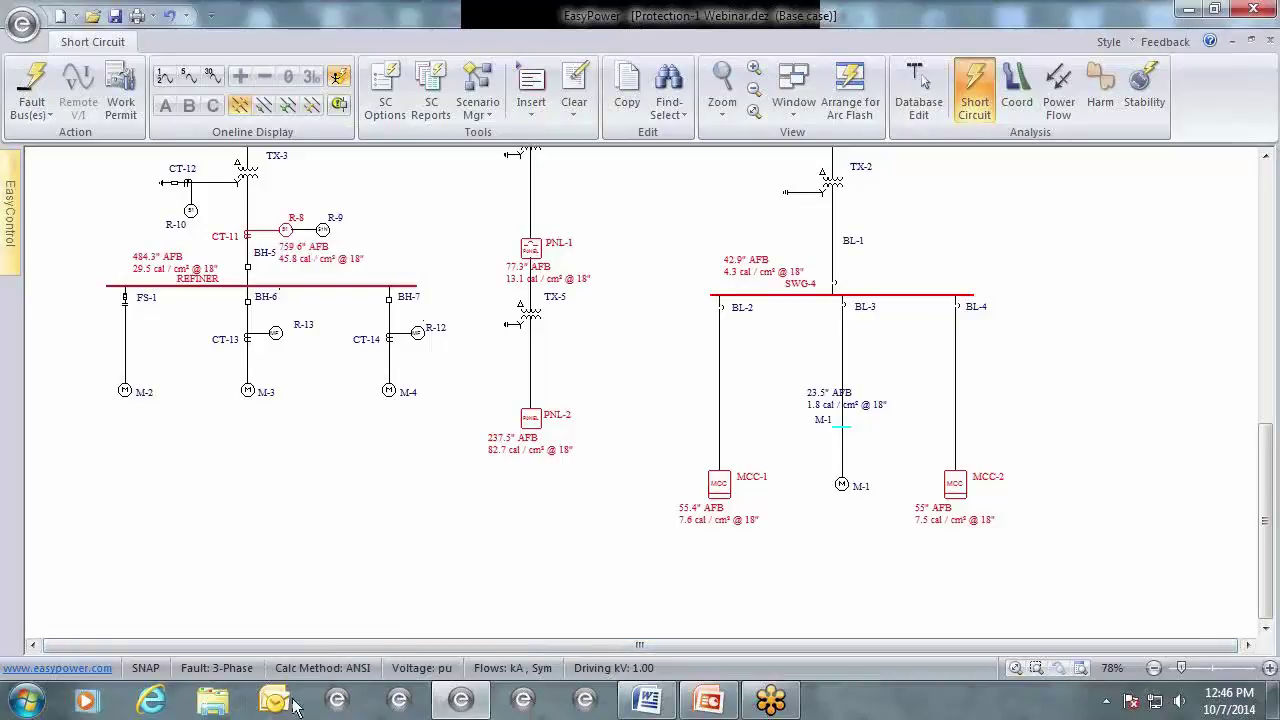
click(647, 700)
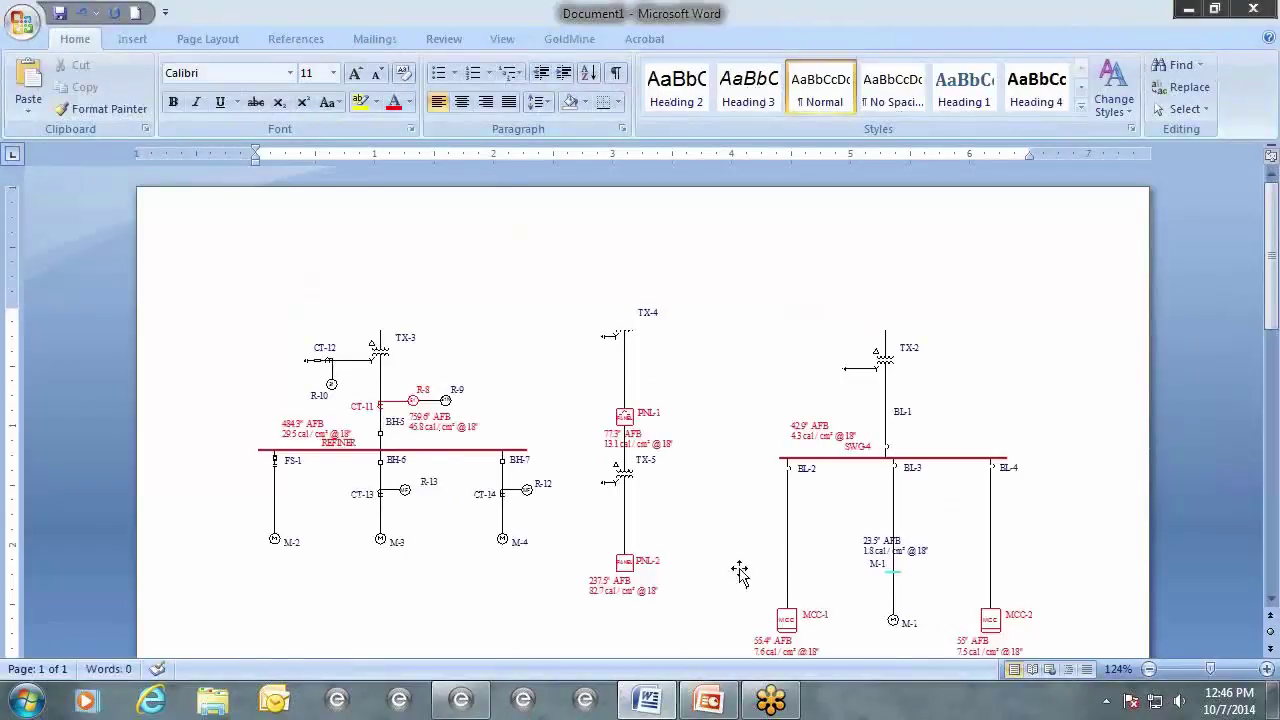
scroll(686, 535, down, 2)
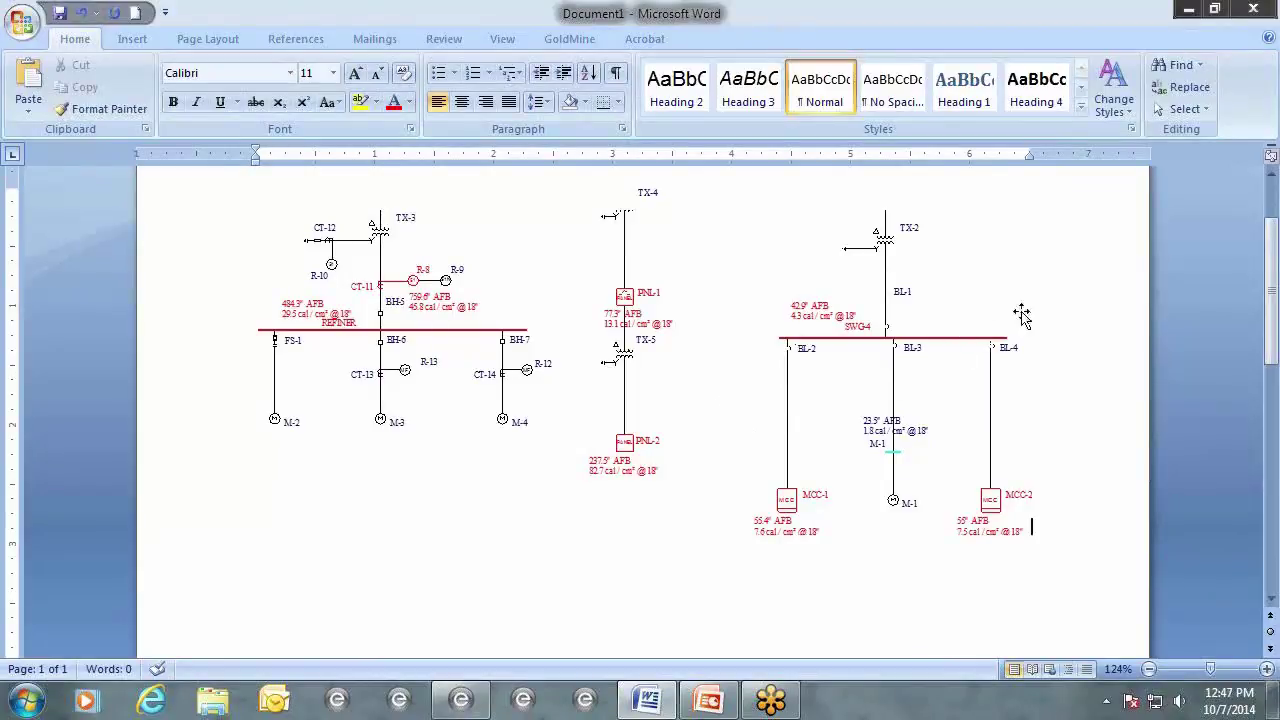
click(1190, 8)
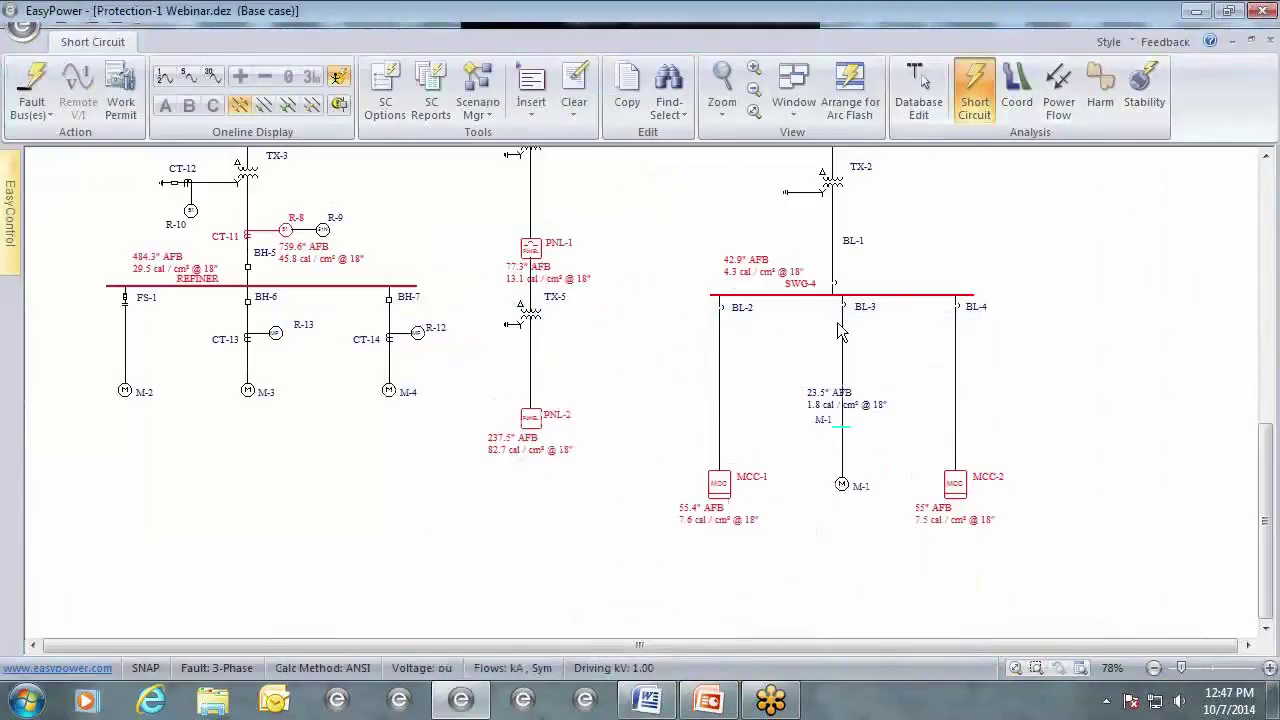
Create an energized work permit for the SWG-4 bus for the task "Open hinged covers (to expose live parts)".
drag(733, 272, 823, 449)
drag(736, 318, 786, 395)
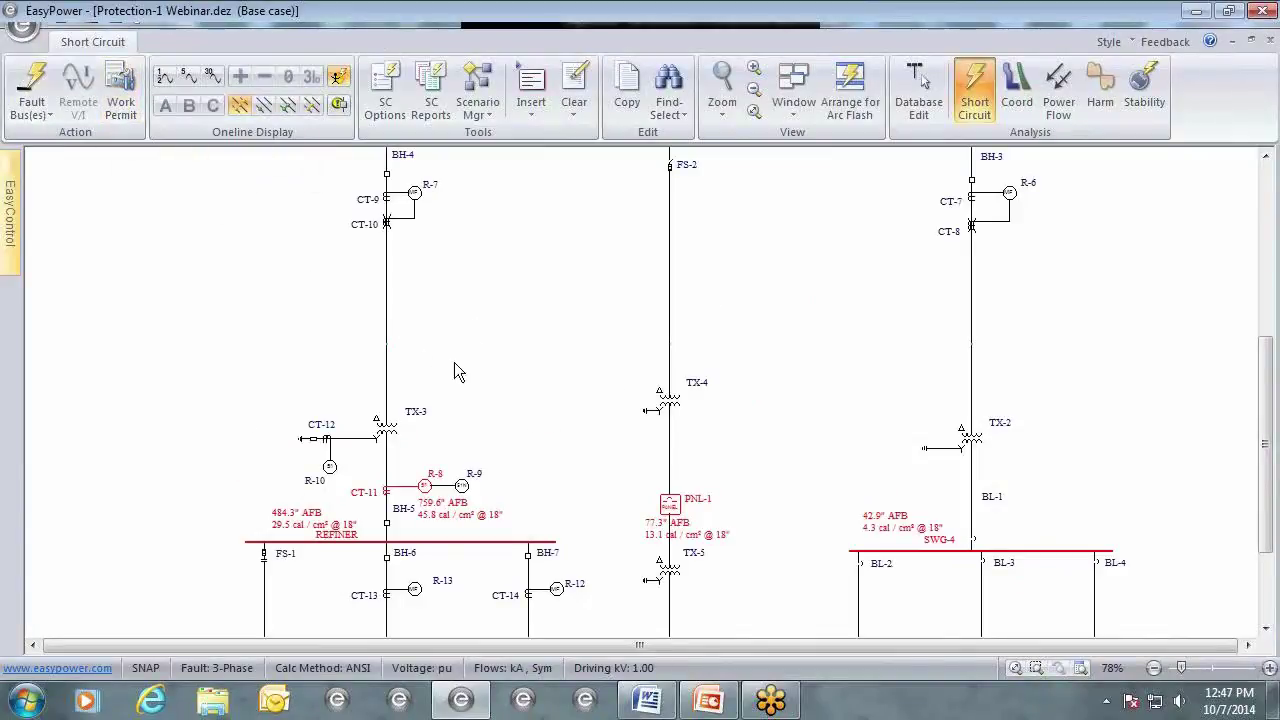
drag(556, 479, 423, 332)
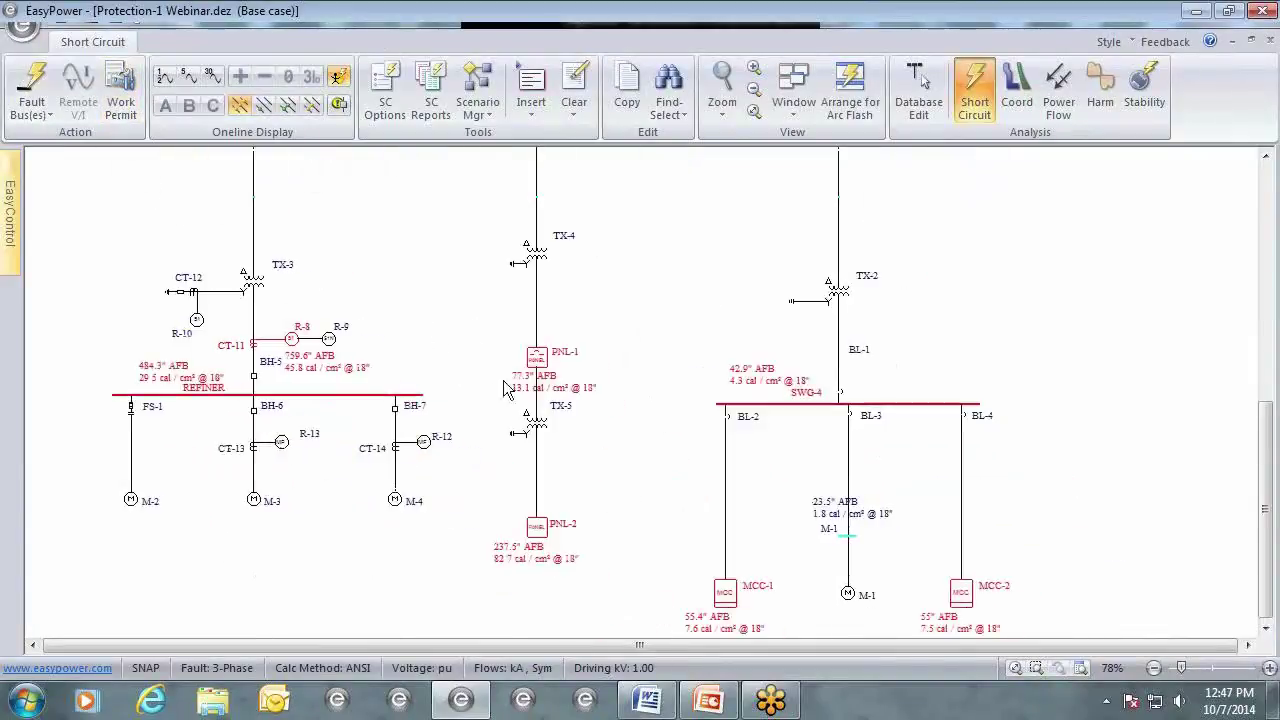
right_click(797, 406)
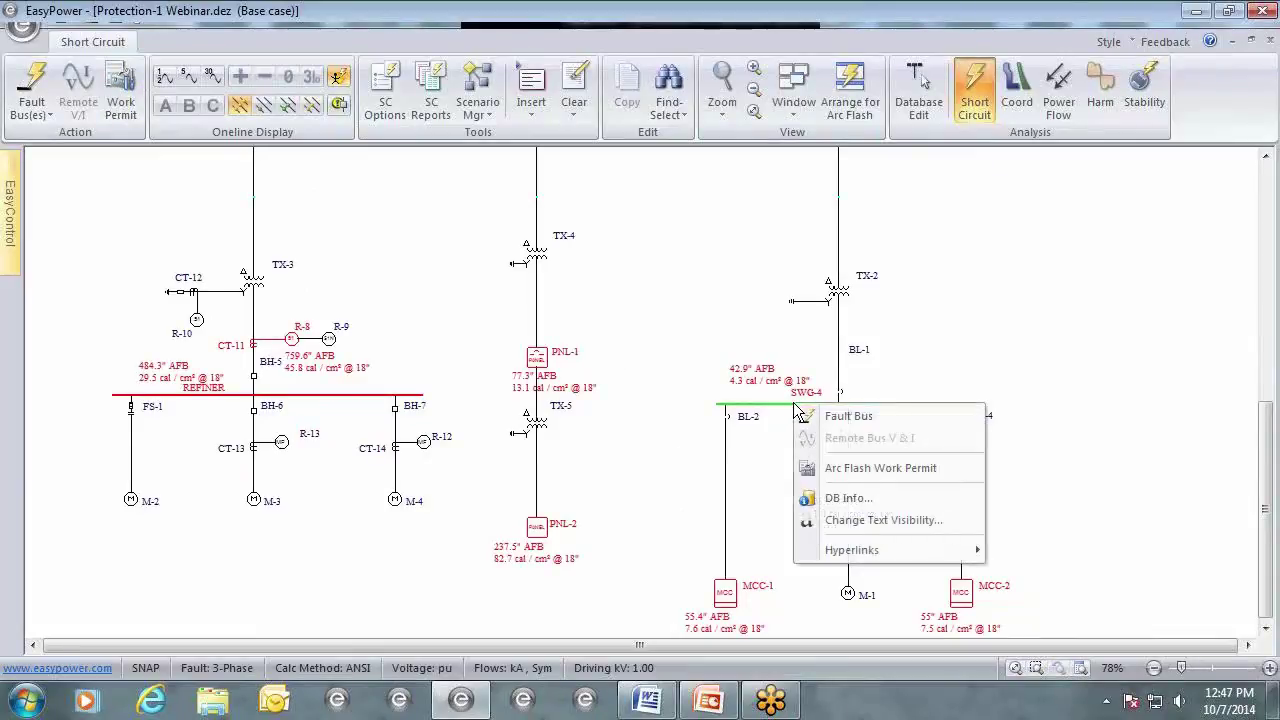
click(773, 405)
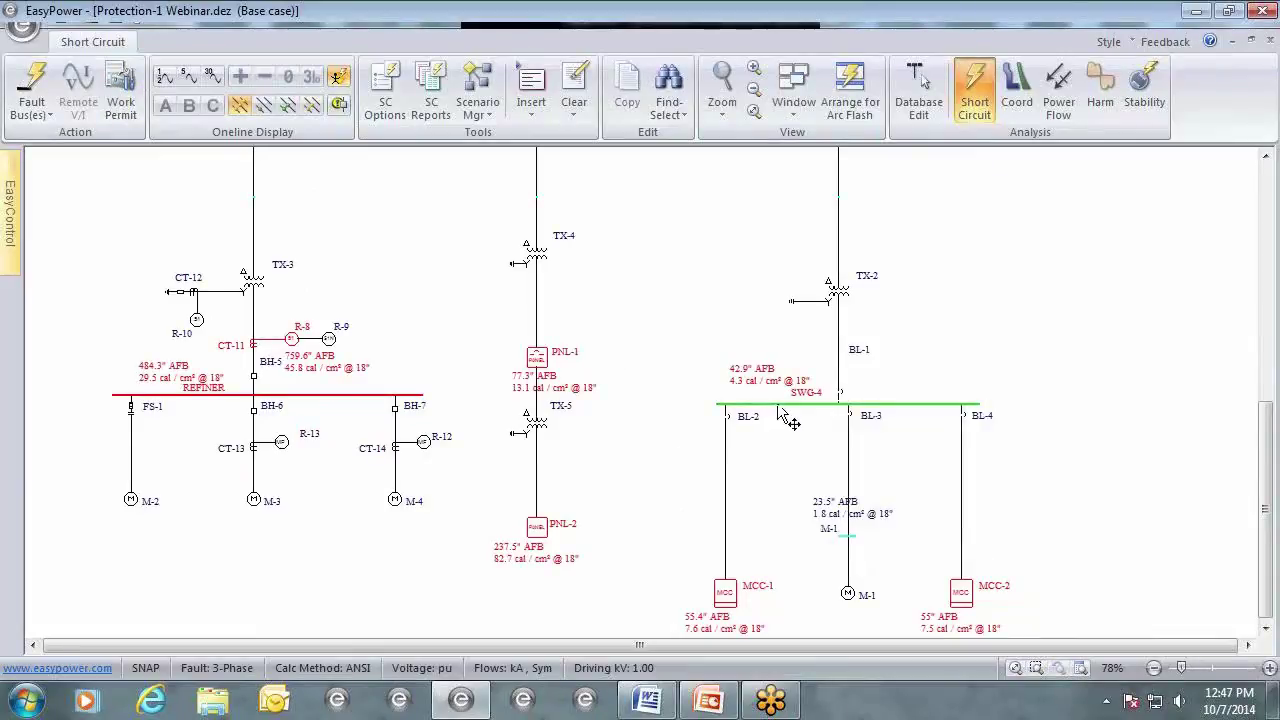
right_click(775, 404)
click(696, 443)
click(757, 405)
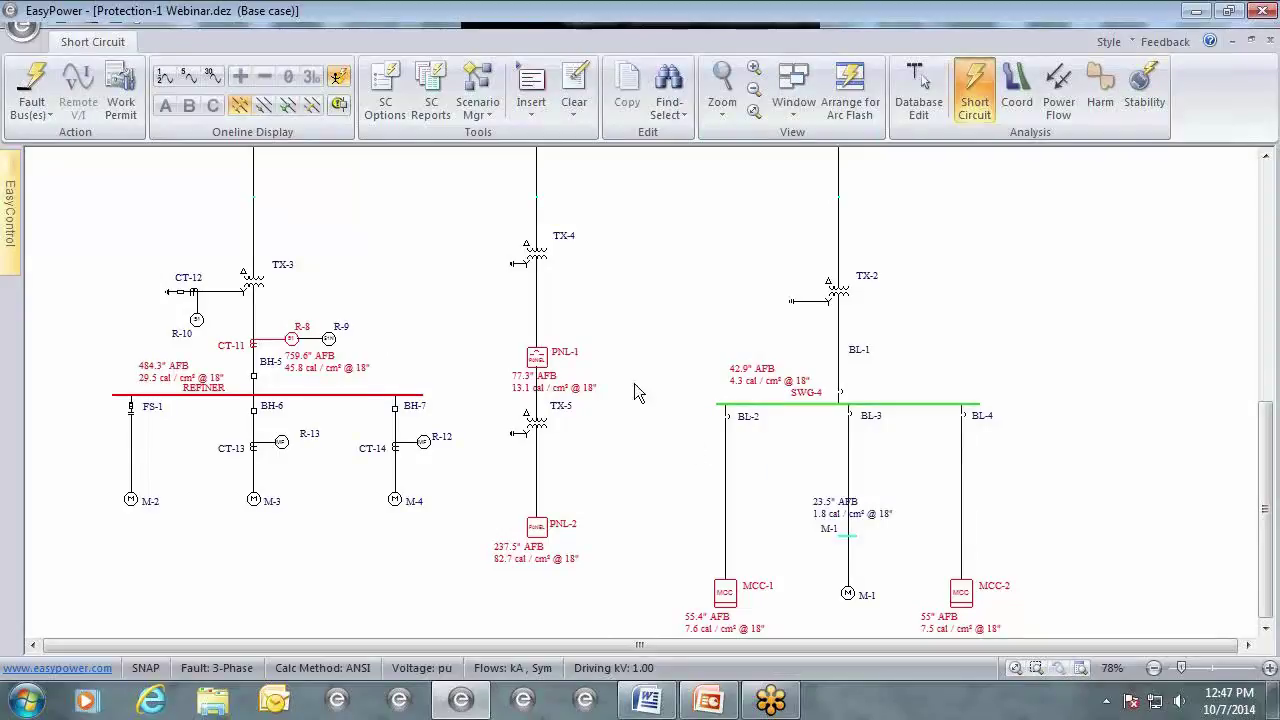
click(123, 113)
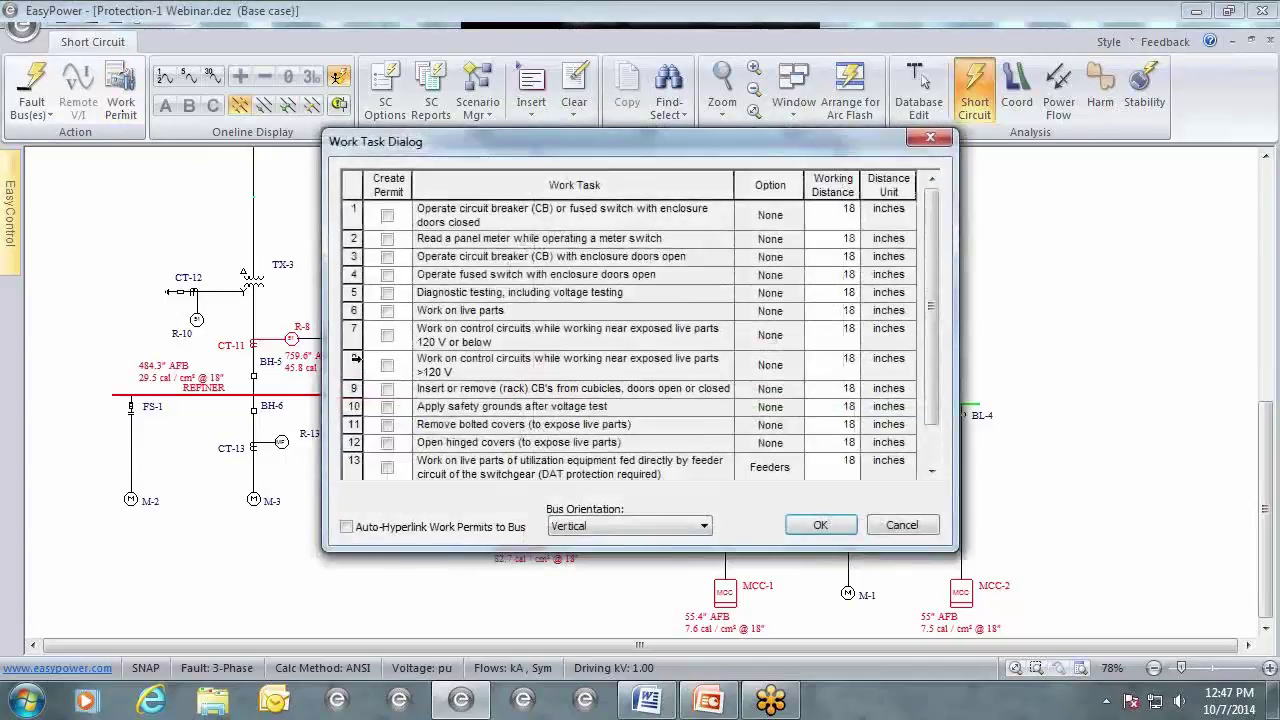
drag(695, 140, 475, 136)
drag(711, 294, 711, 333)
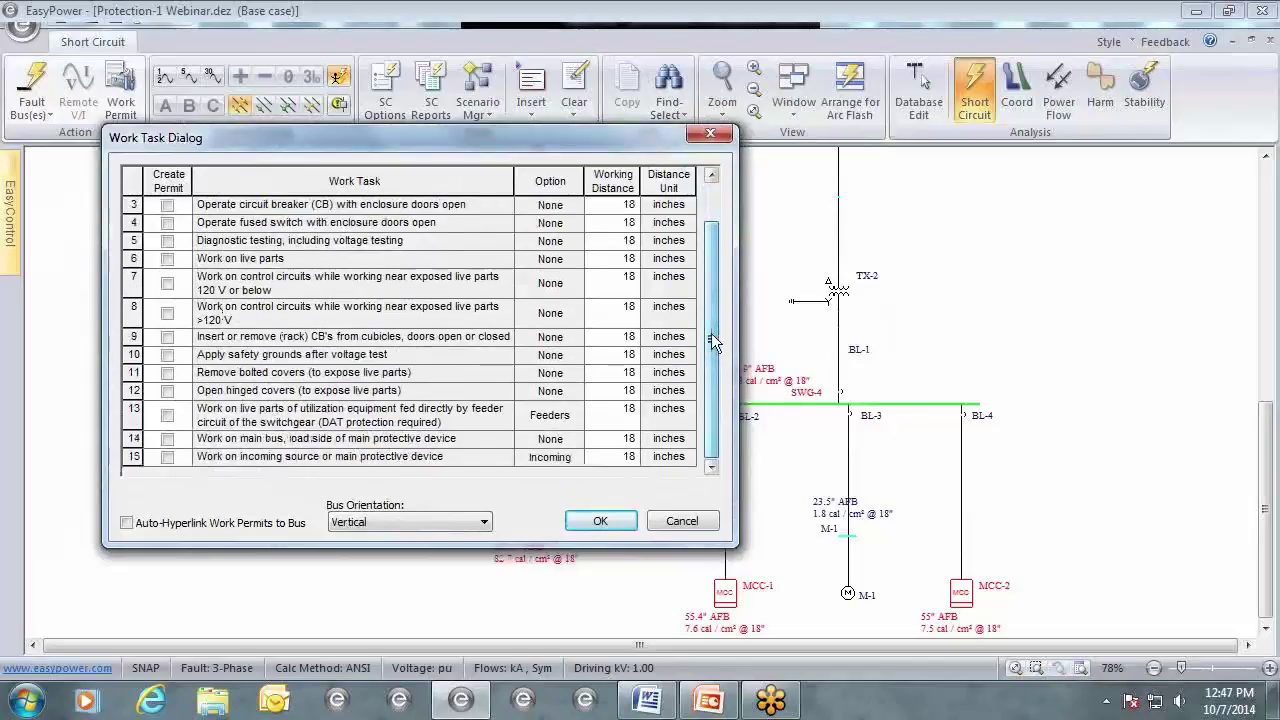
click(167, 391)
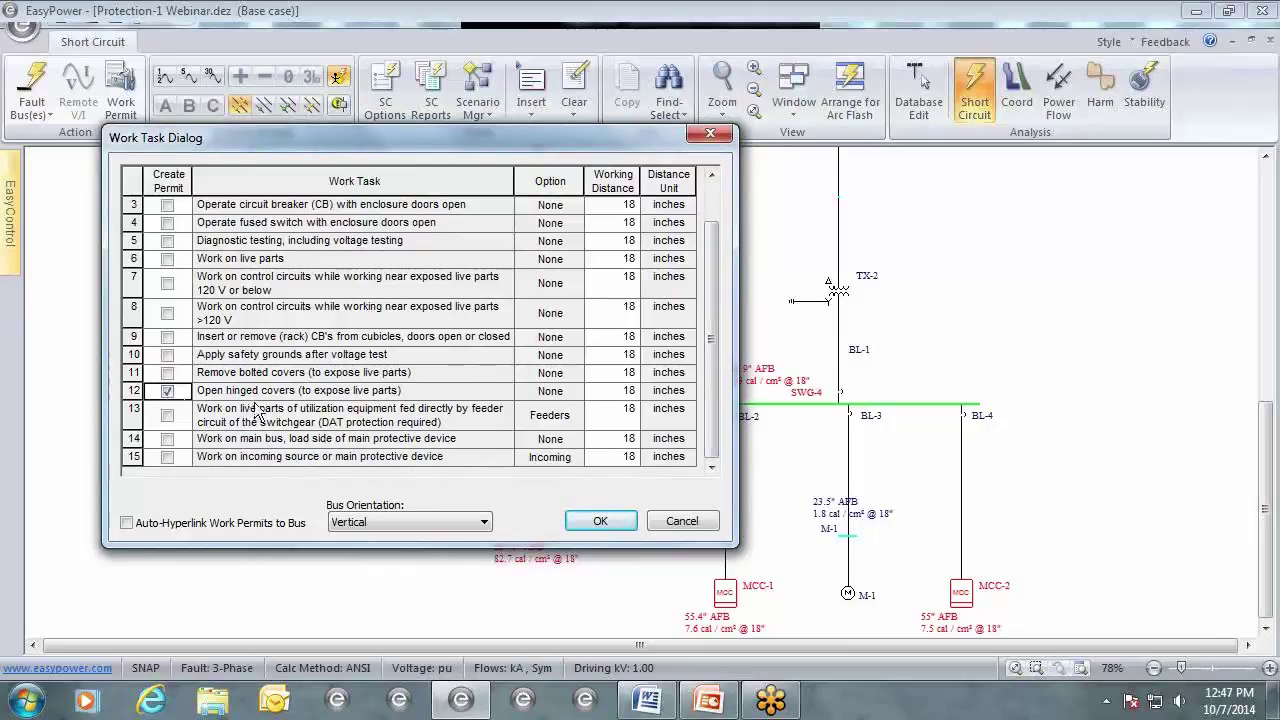
click(600, 522)
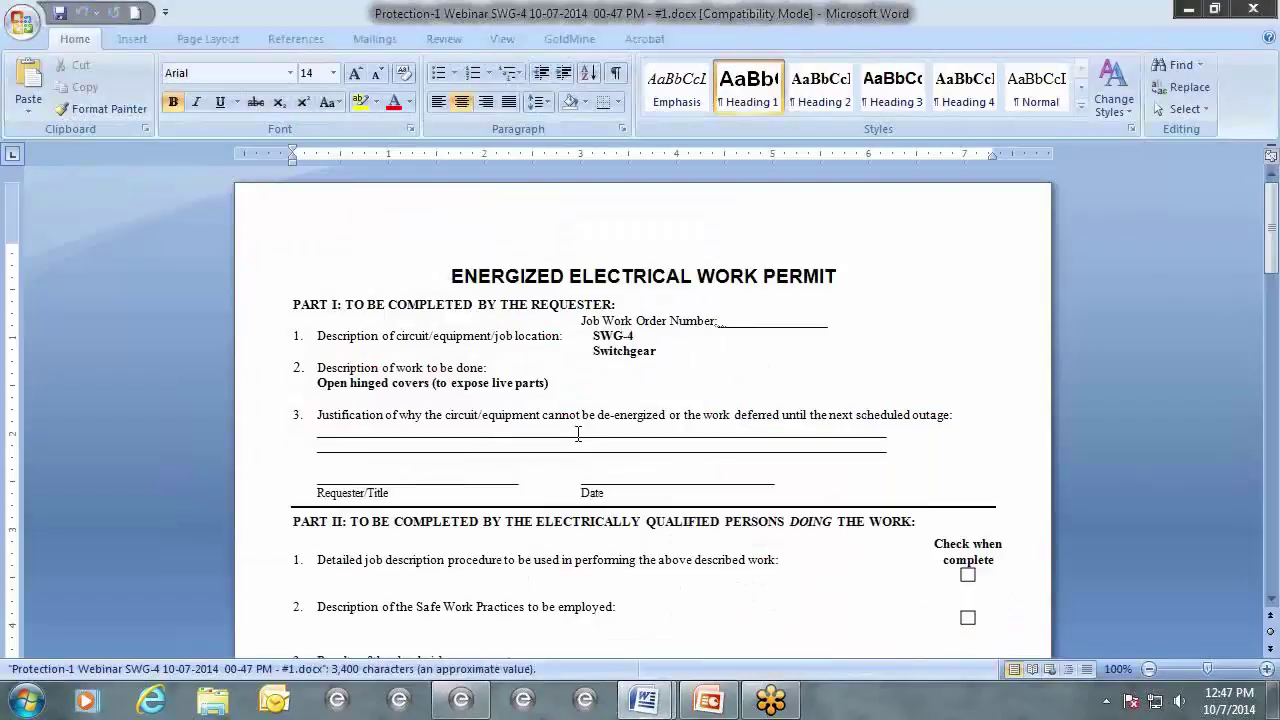
Examine the SWG-4 work permit in Word, including the job description, the shock and arc flash risk assessments and the approval section.
scroll(547, 379, down, 1)
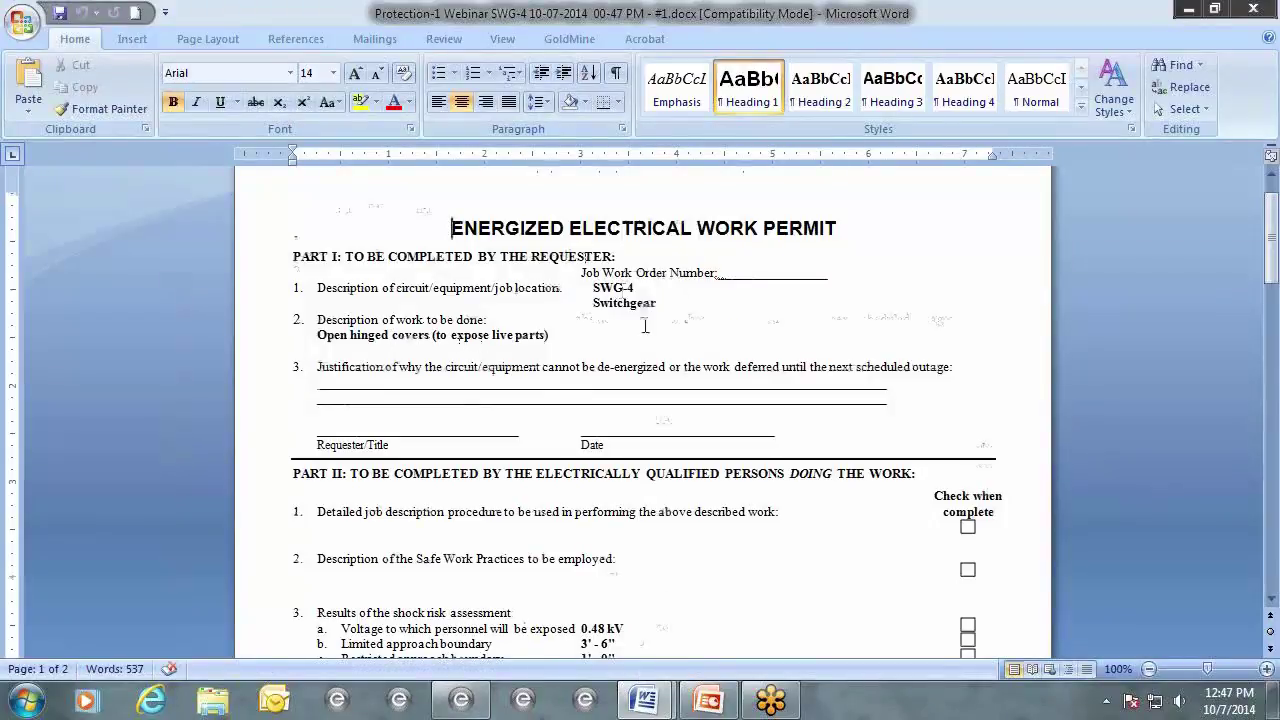
scroll(625, 340, down, 2)
scroll(625, 340, down, 2)
scroll(590, 450, down, 2)
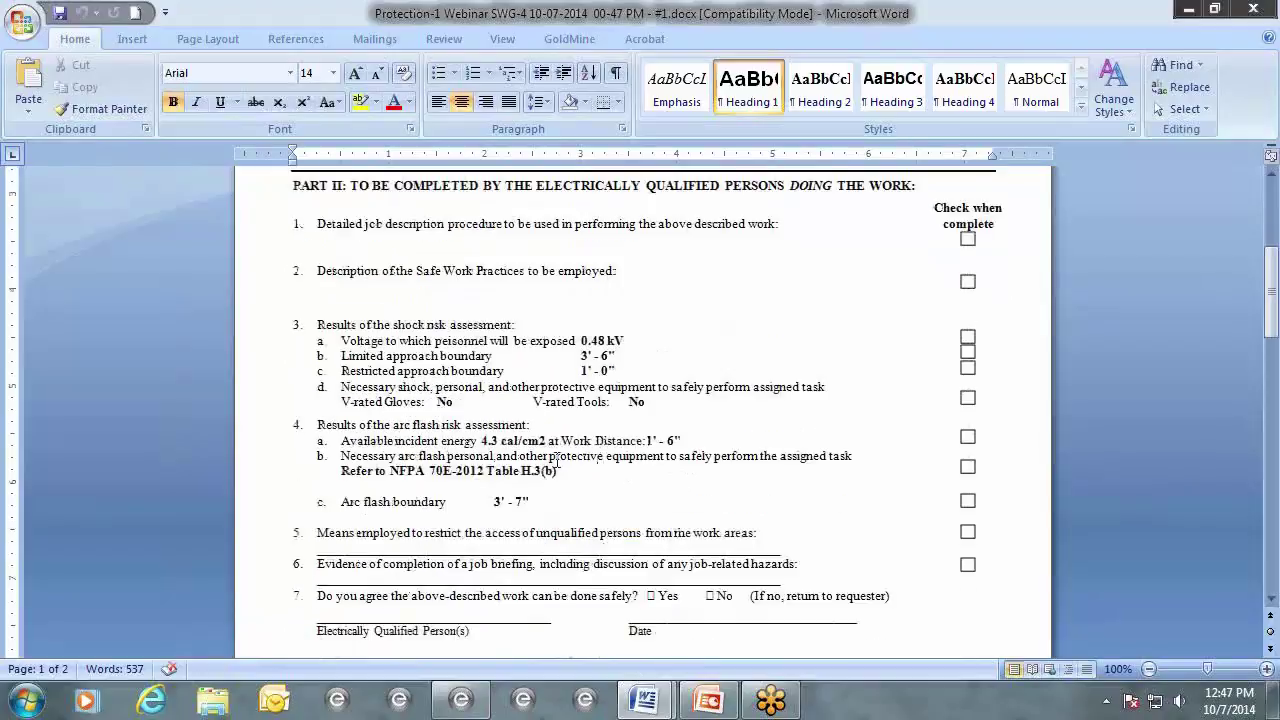
scroll(518, 440, down, 1)
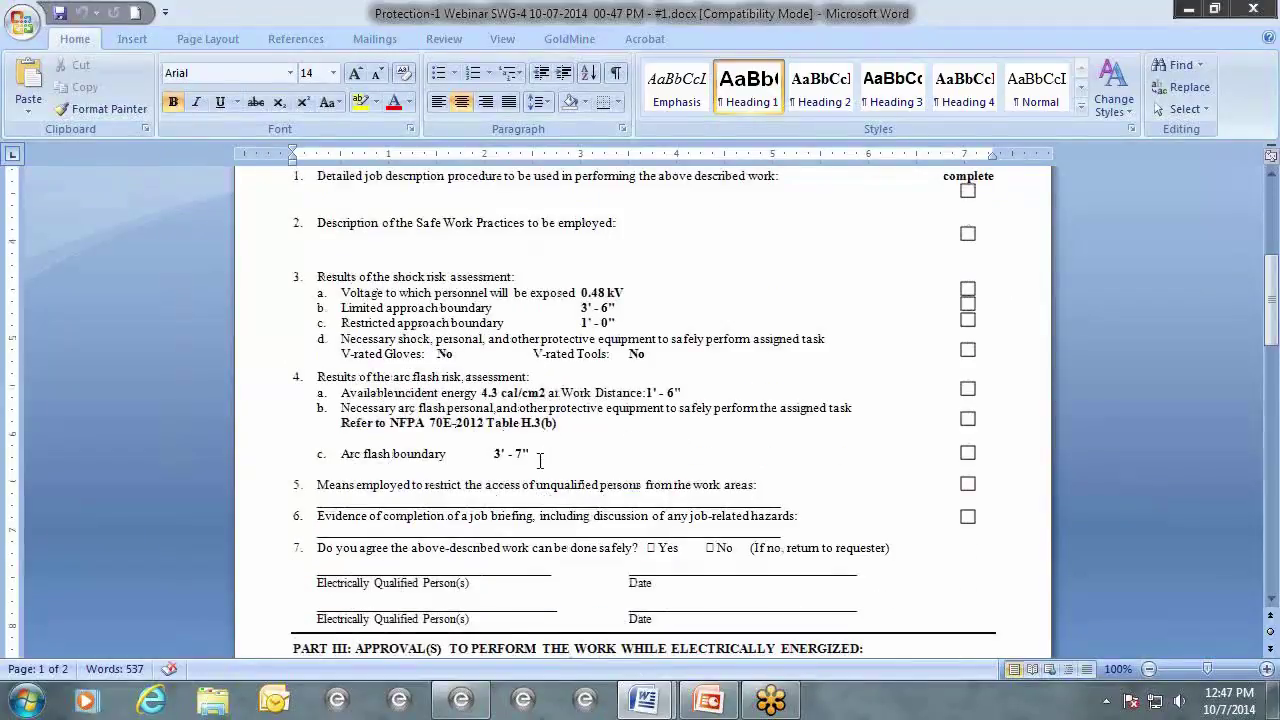
scroll(540, 460, down, 1)
scroll(540, 460, down, 2)
scroll(542, 460, up, 5)
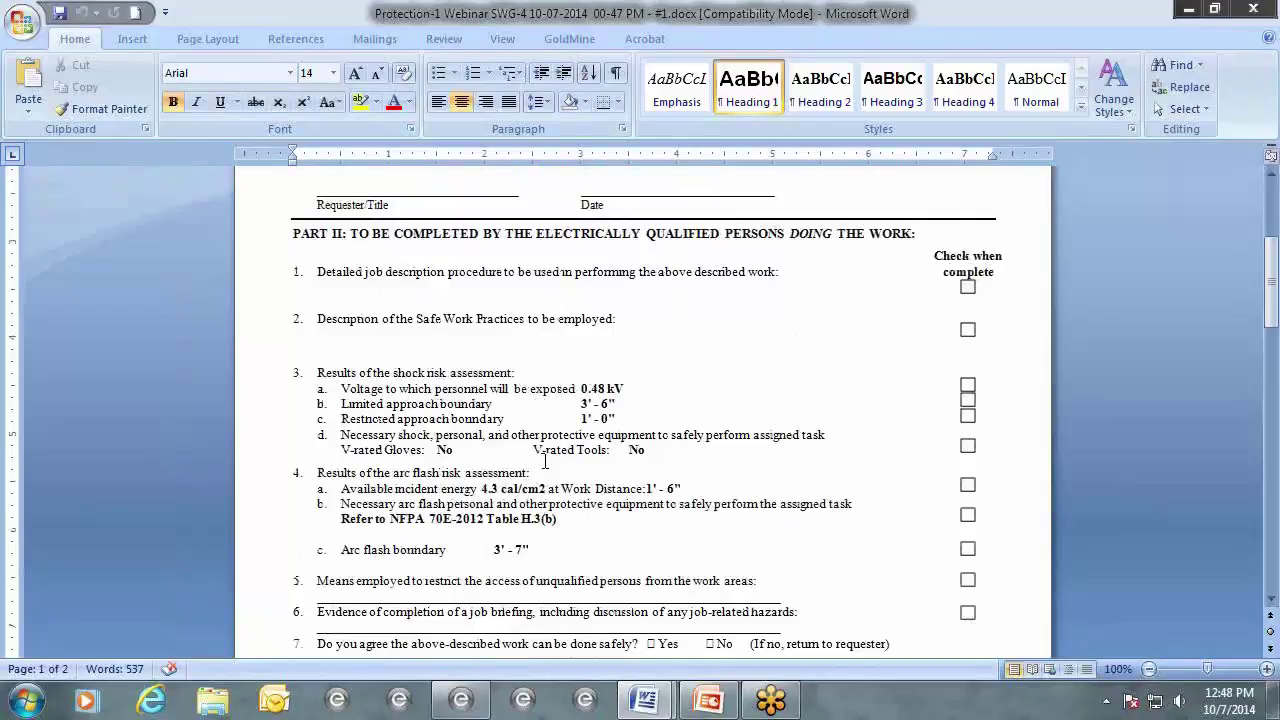
scroll(545, 460, up, 5)
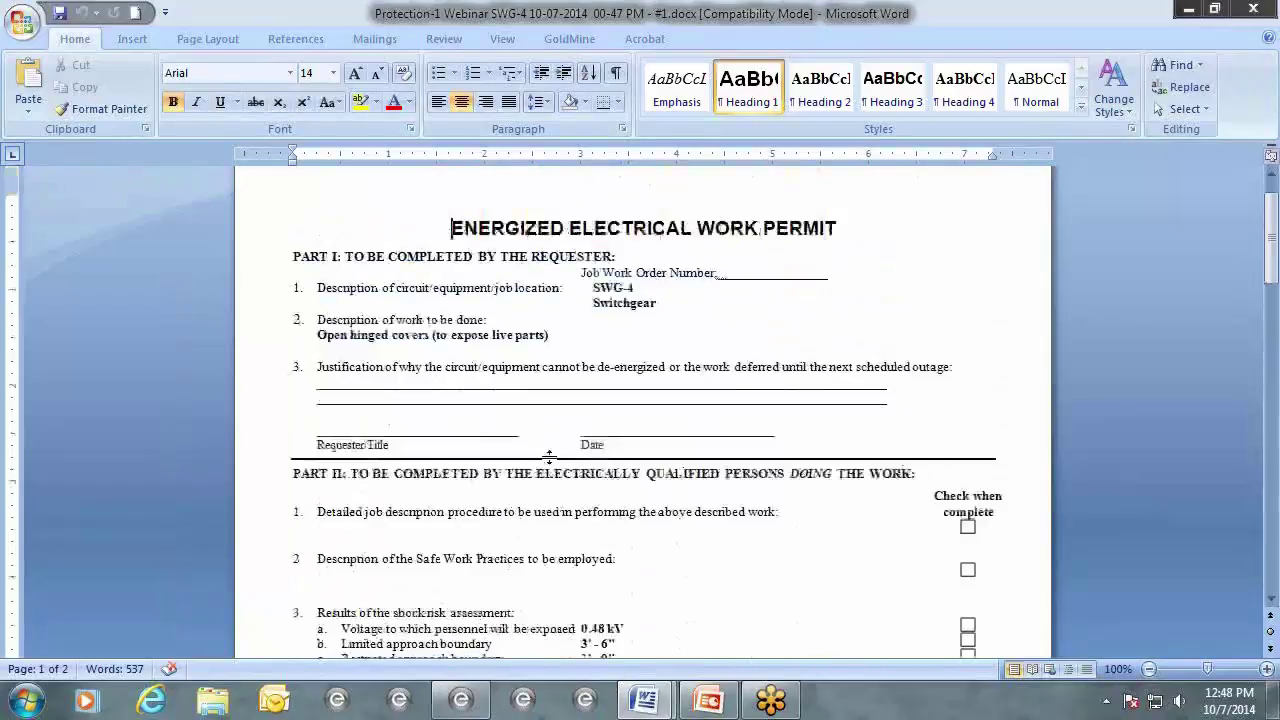
scroll(549, 456, up, 1)
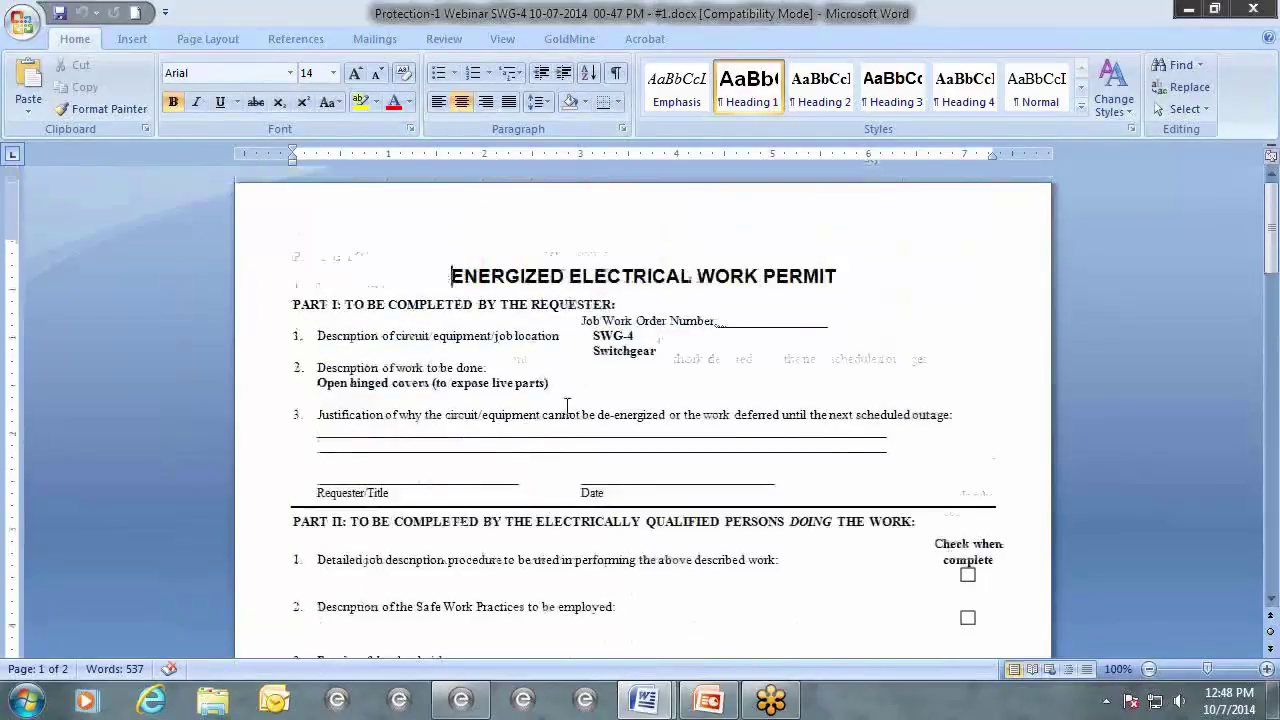
scroll(567, 405, down, 8)
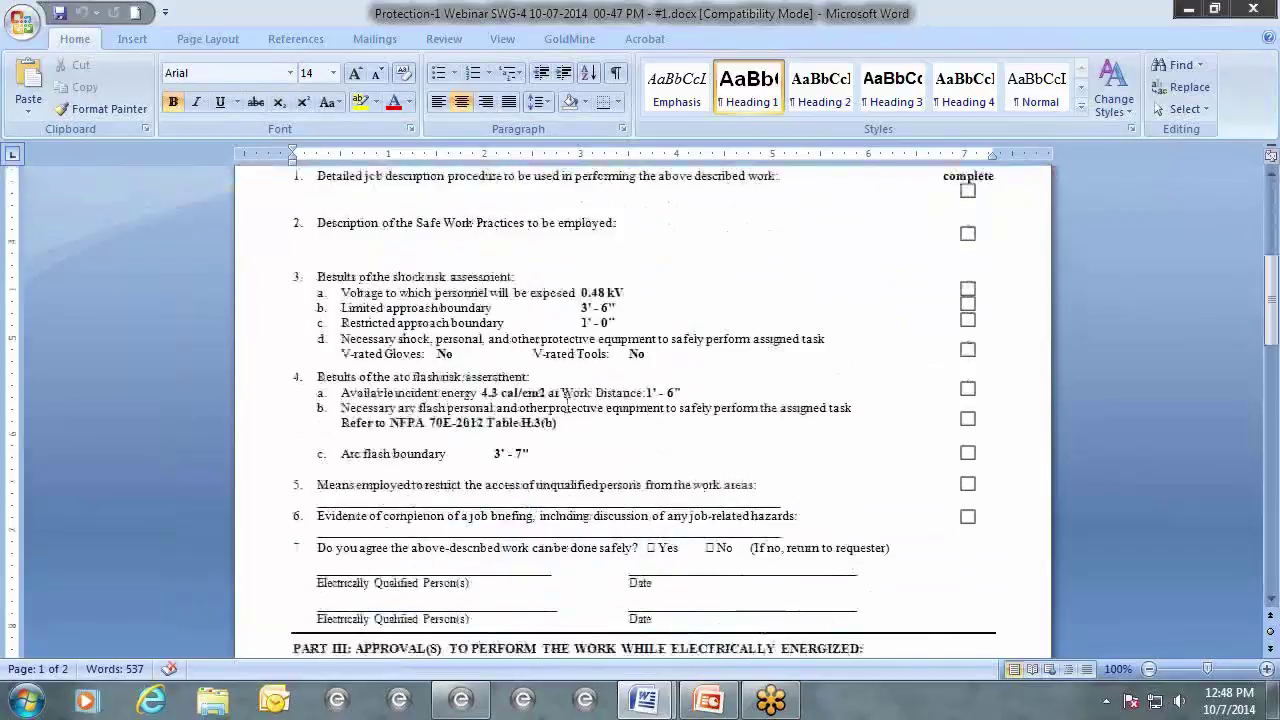
scroll(566, 394, down, 2)
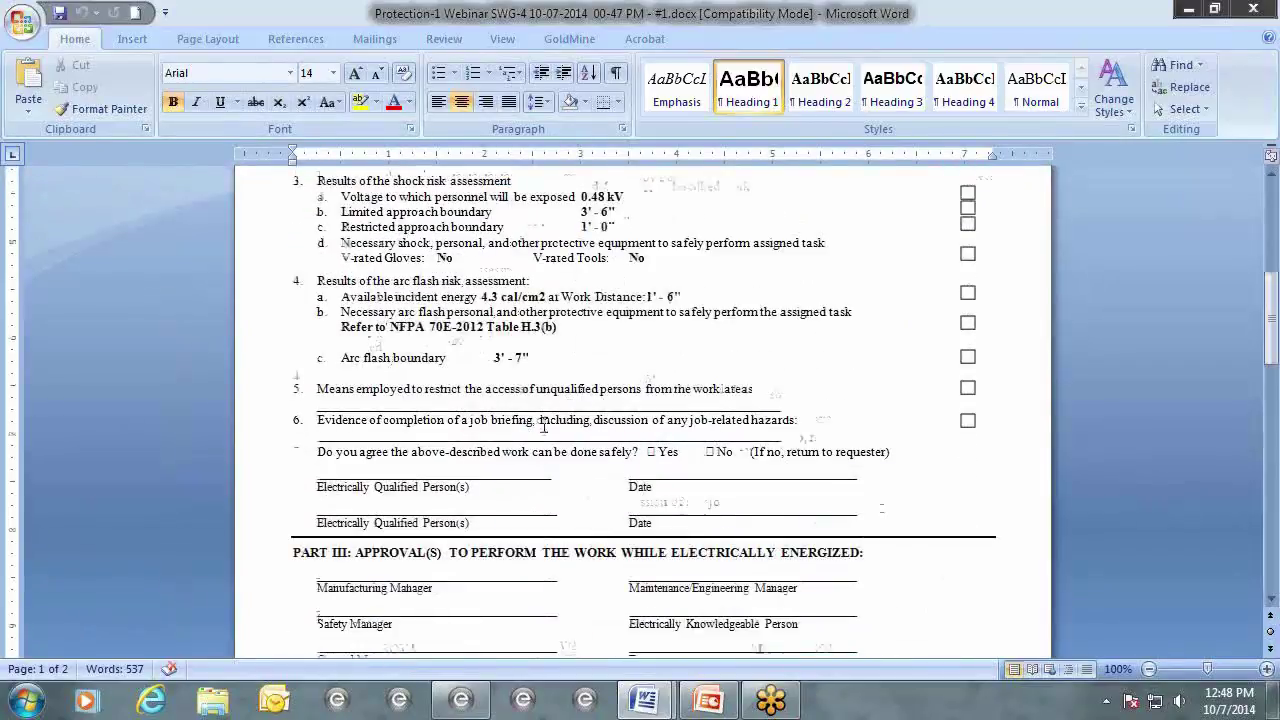
scroll(543, 424, up, 4)
scroll(543, 424, down, 3)
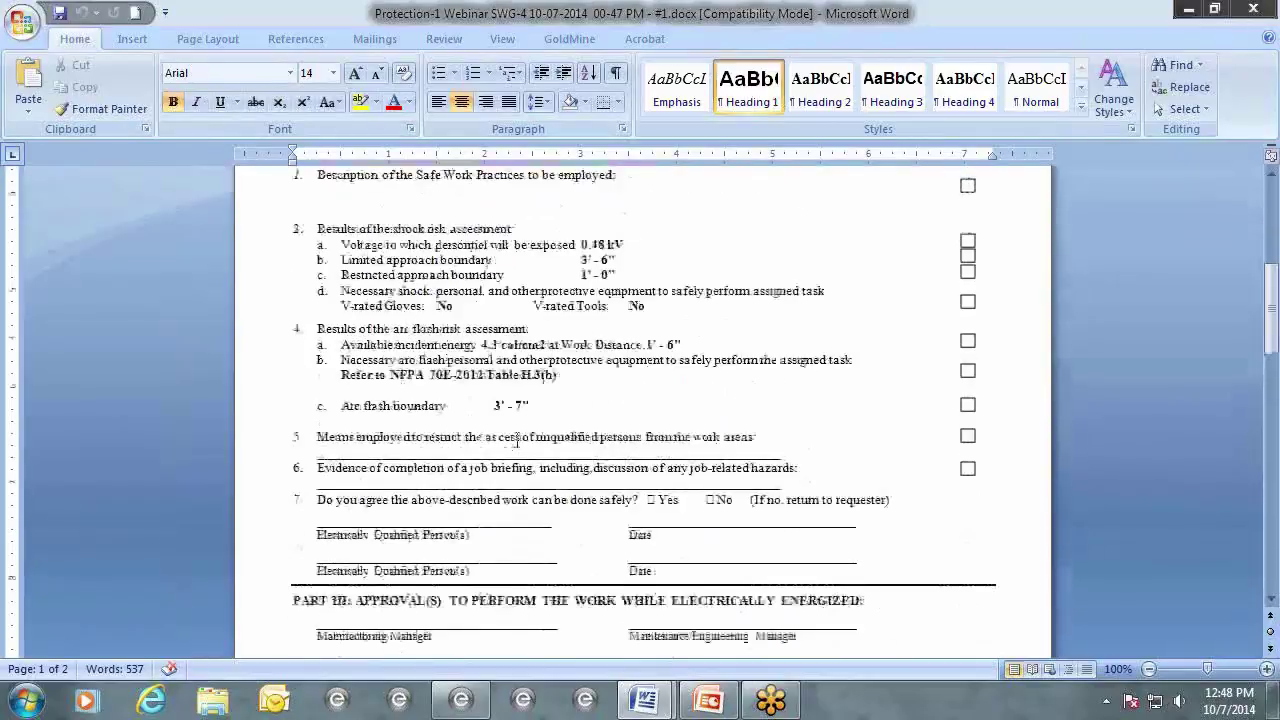
scroll(517, 441, up, 2)
scroll(517, 441, up, 7)
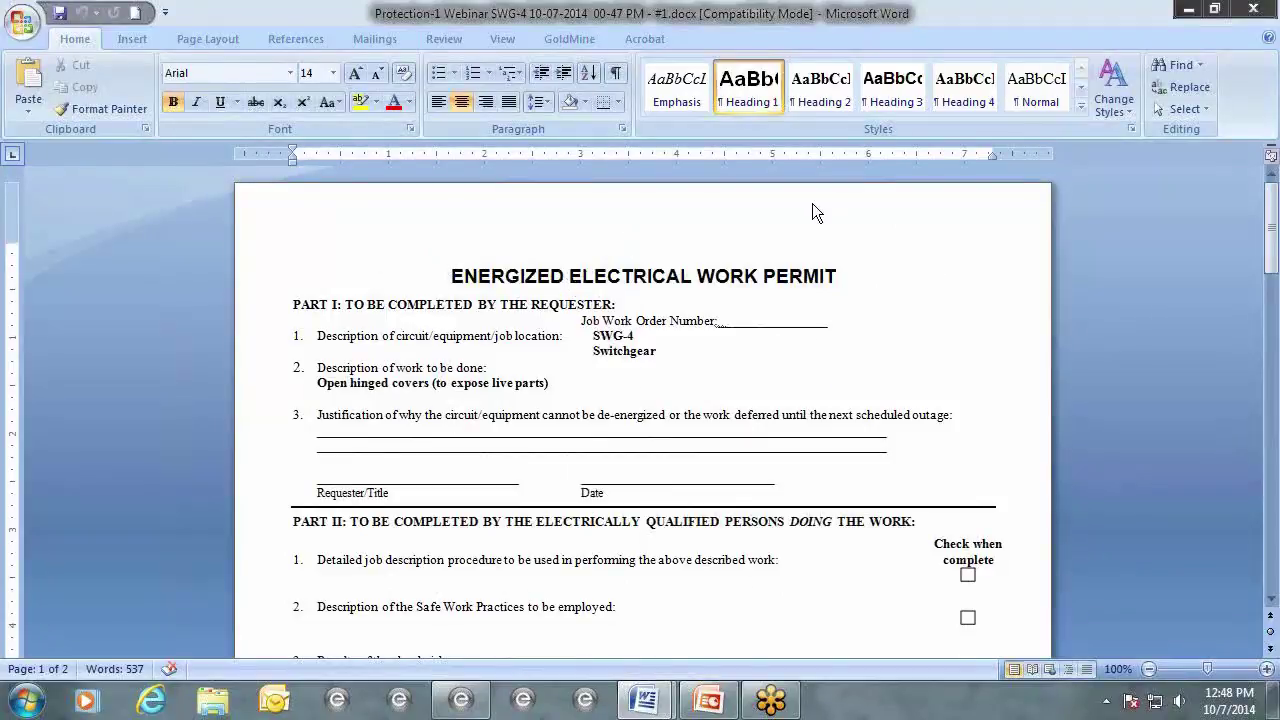
Switch back to EasyPower, put the one-line in database edit mode and deselect the SWG-4 bus.
click(461, 698)
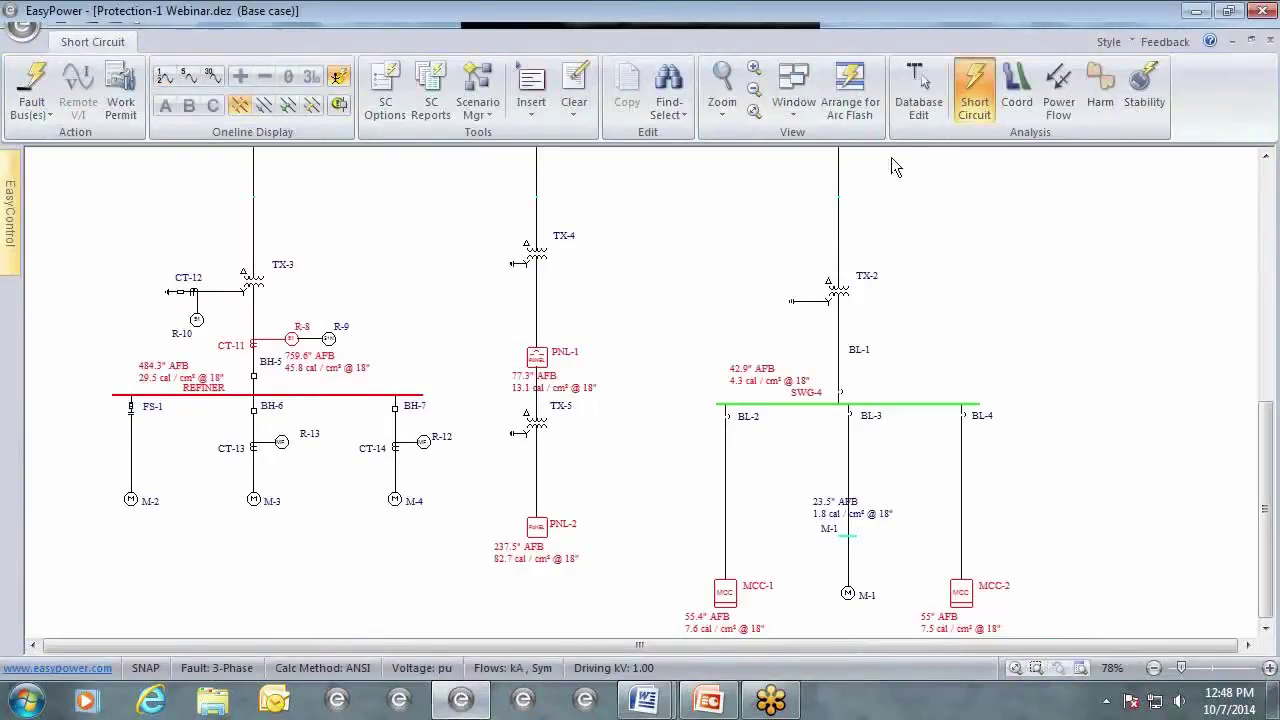
click(931, 108)
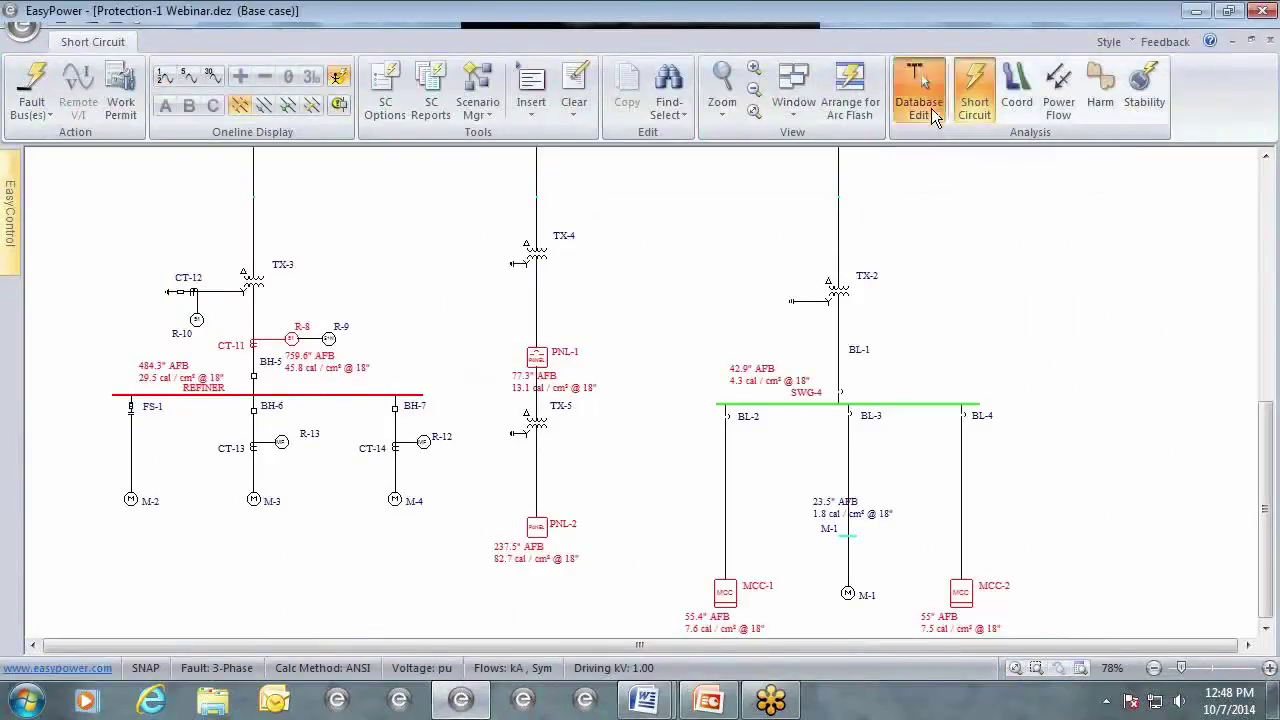
click(631, 396)
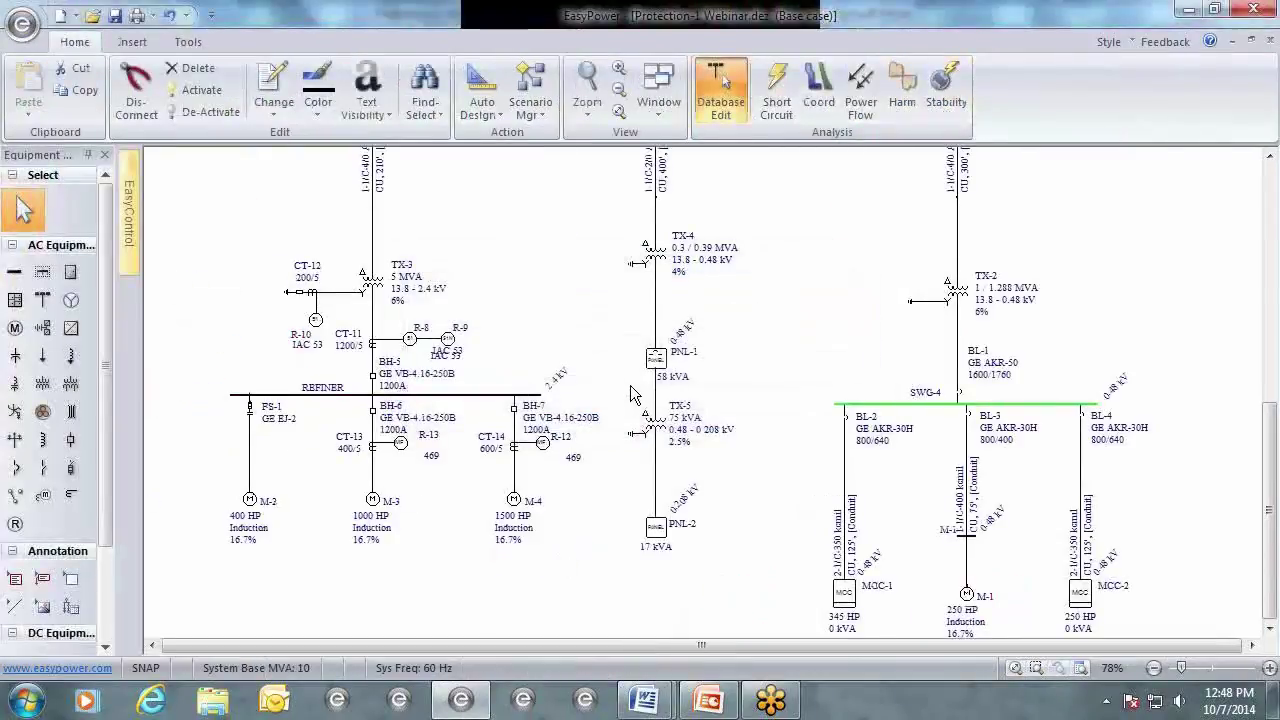
click(557, 341)
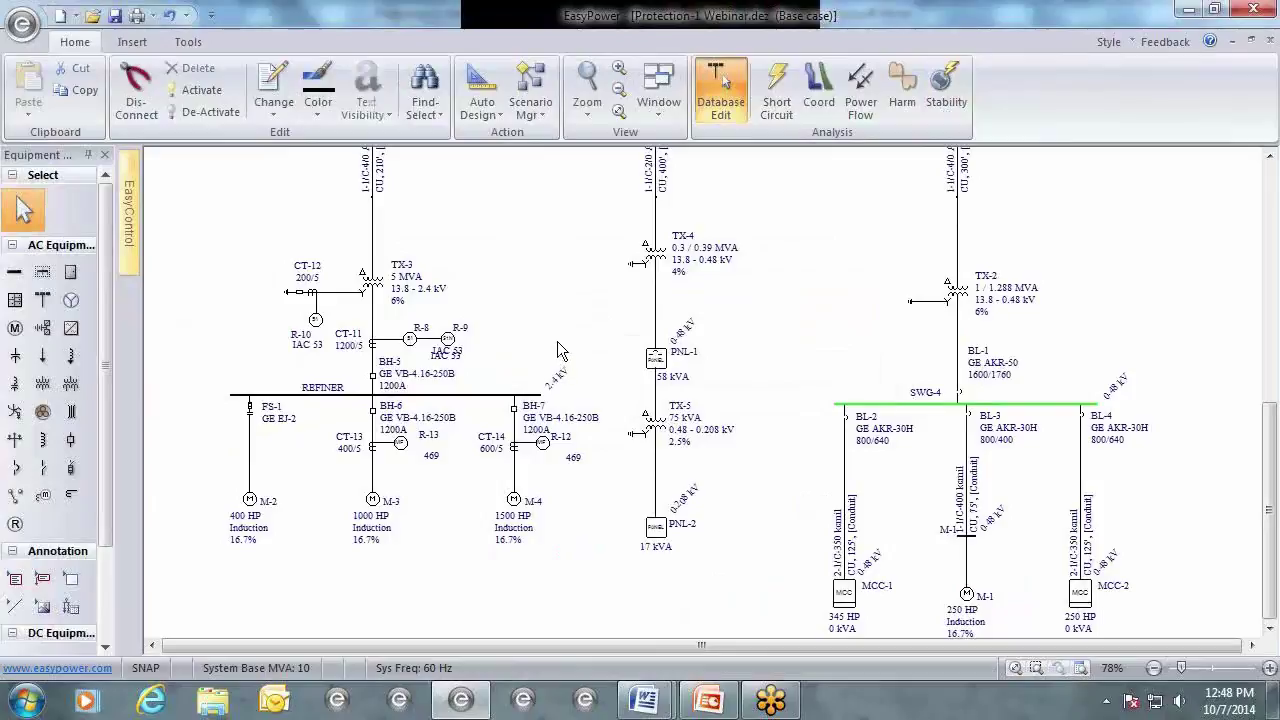
Inspect the list of stored scenarios, continuing with the unsaved changes, select Min Short Circuit and close the list without opening it.
click(536, 118)
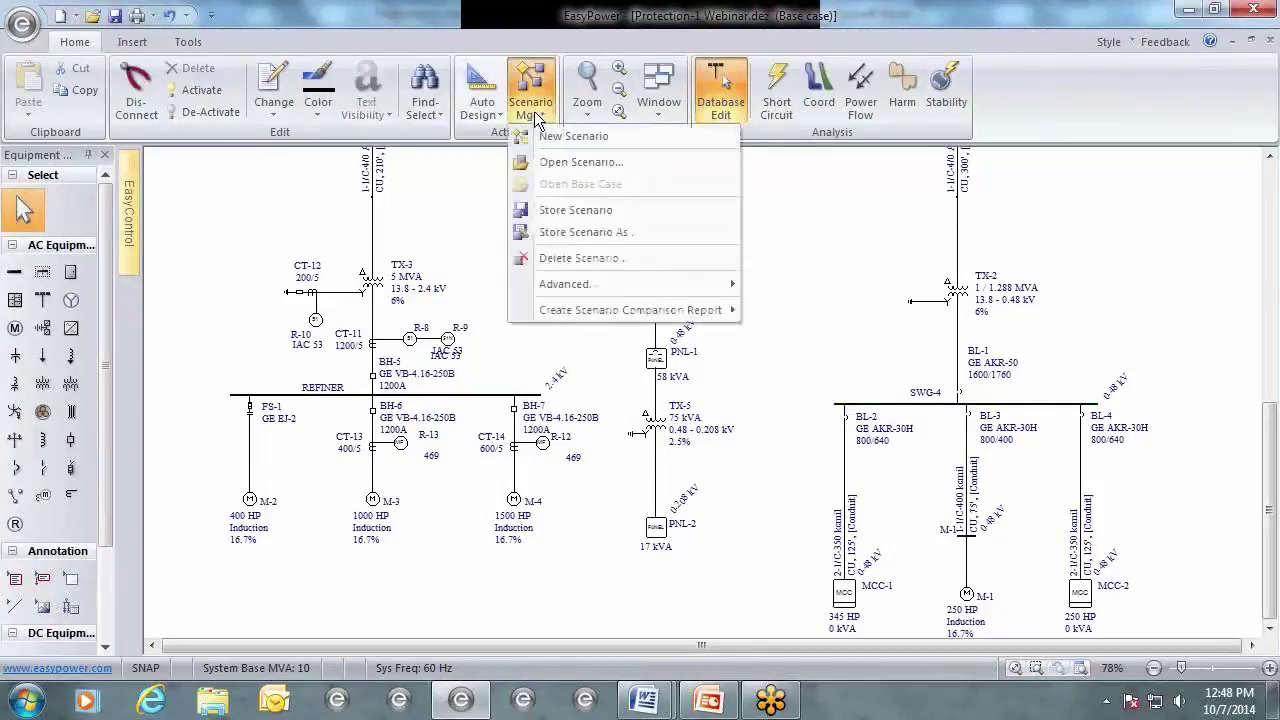
click(565, 165)
click(534, 380)
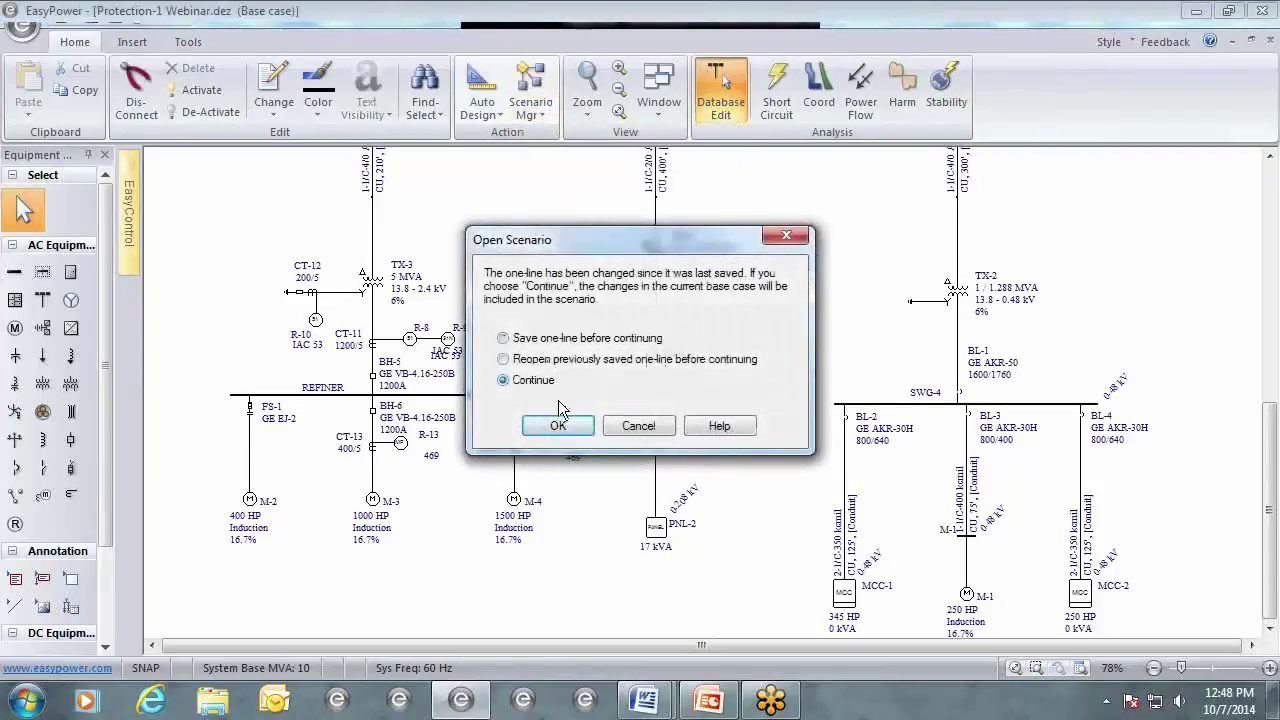
click(558, 426)
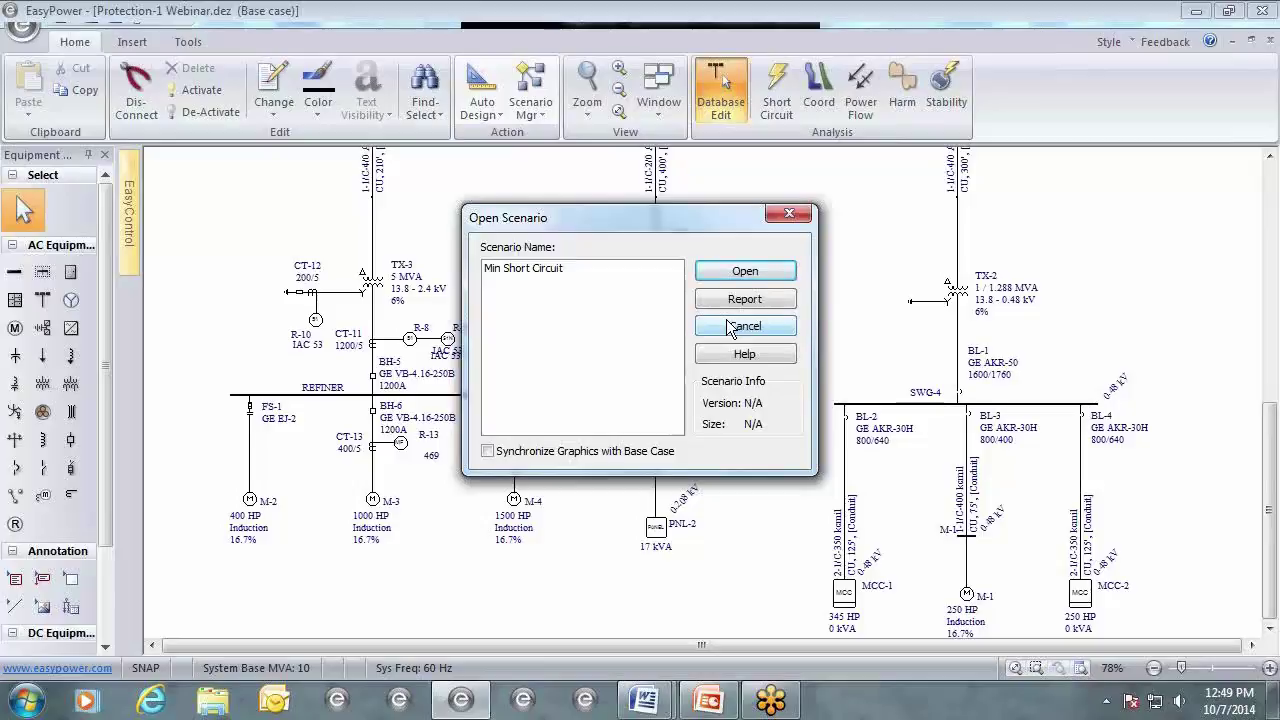
click(552, 268)
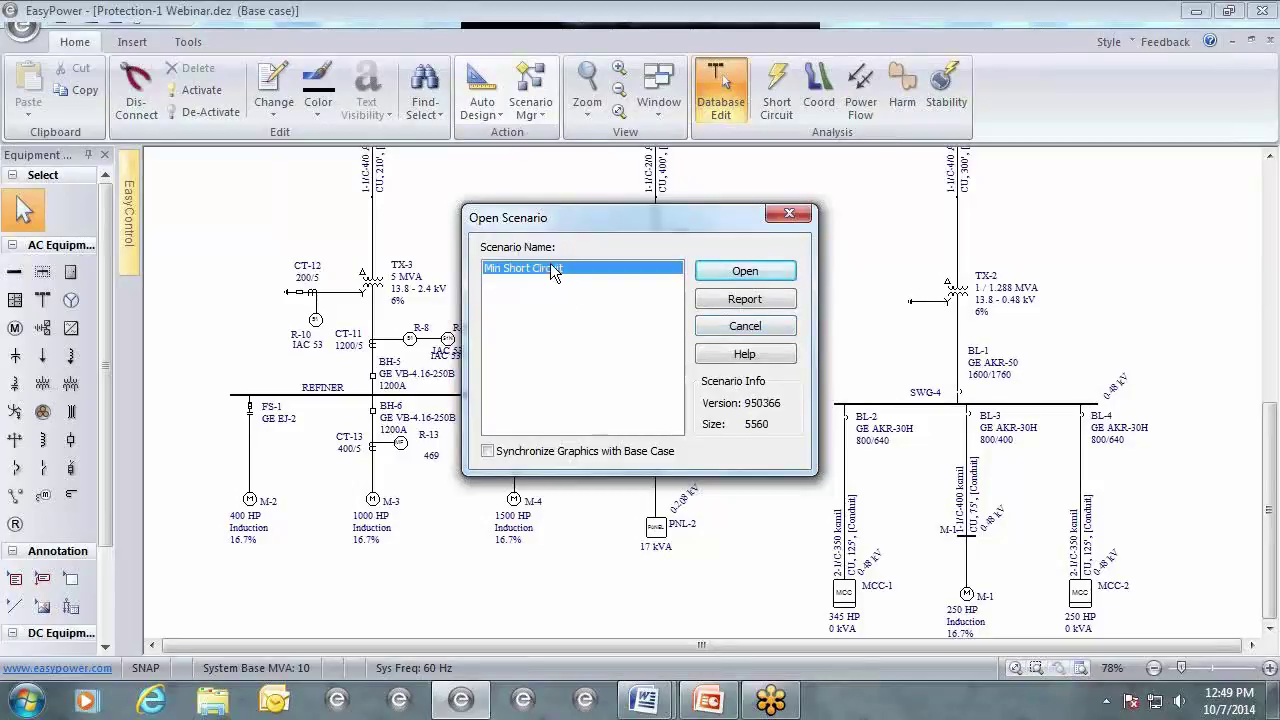
click(745, 326)
Create an arc flash scenario comparison report with the Default view, equipment group All or Selected and All Scenarios, discarding the unsaved changes.
click(530, 95)
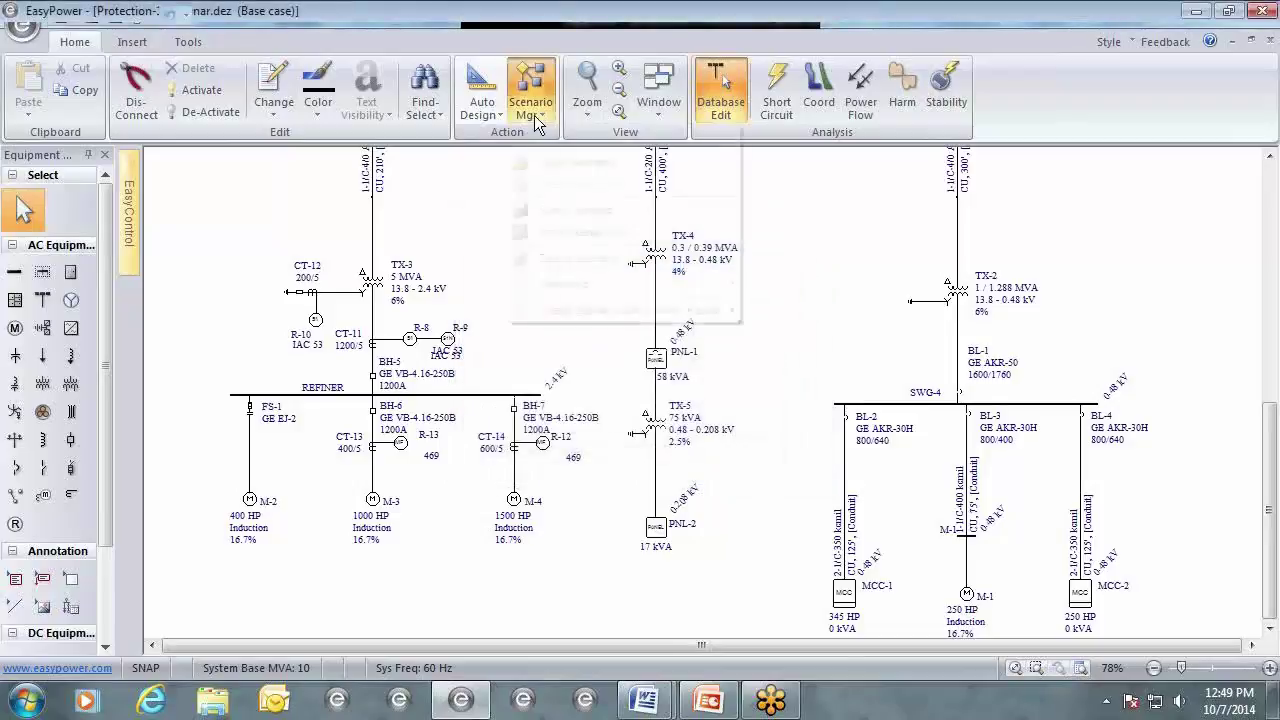
mouse_move(575, 325)
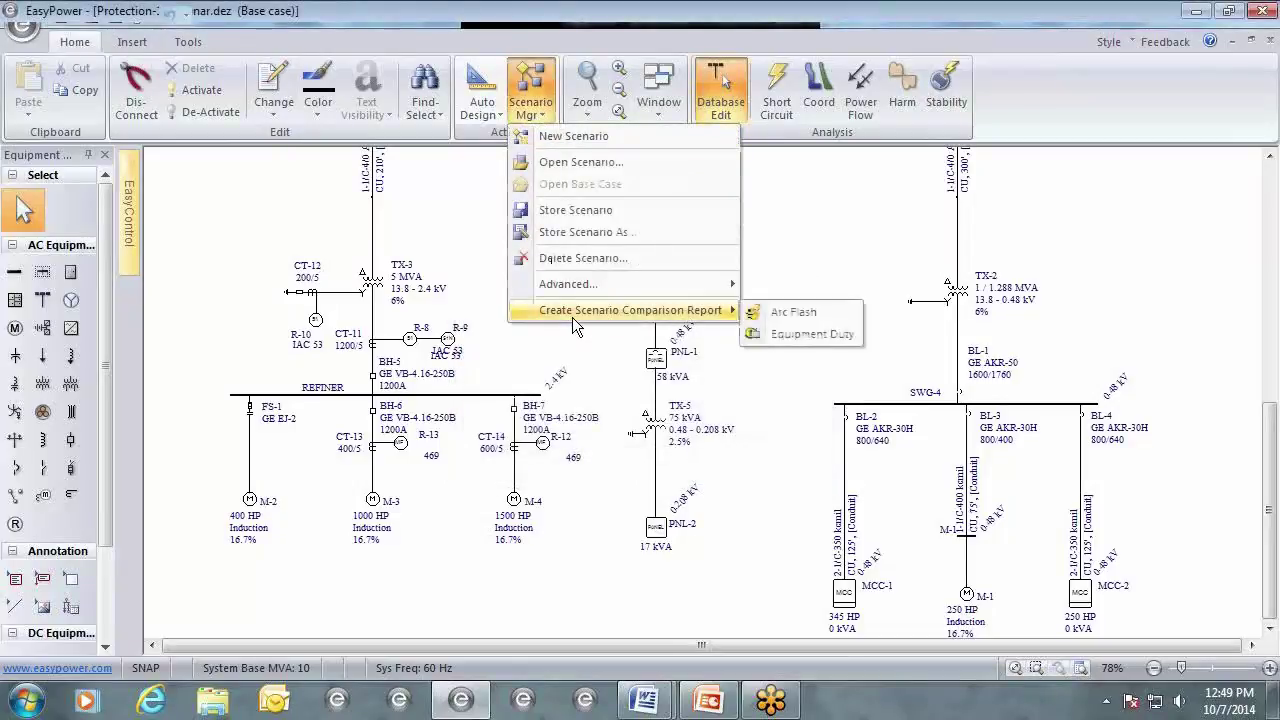
click(793, 314)
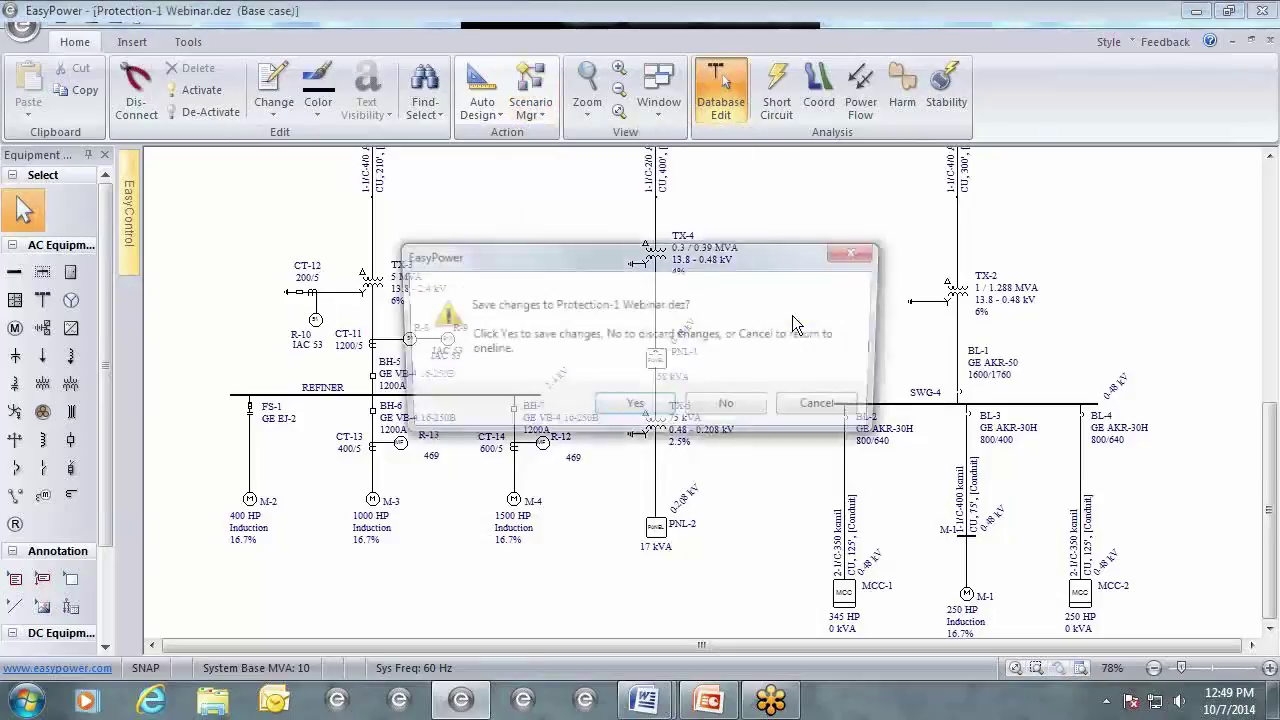
click(714, 405)
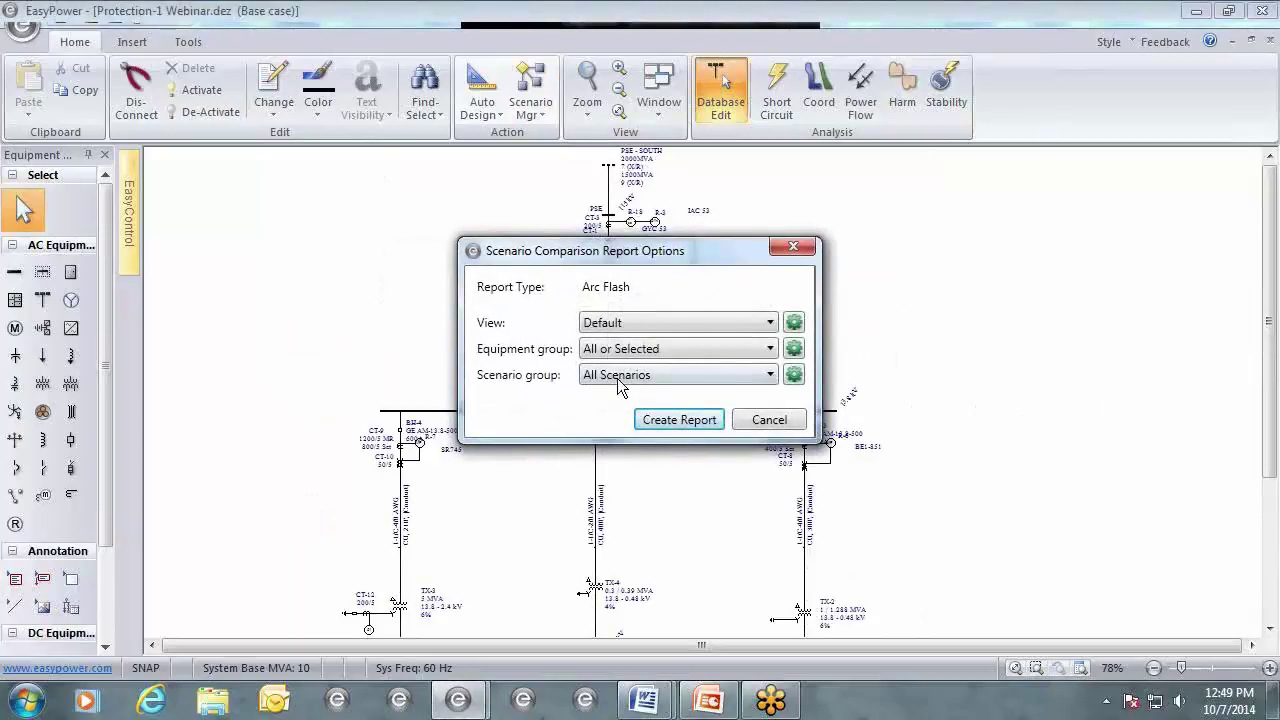
click(688, 422)
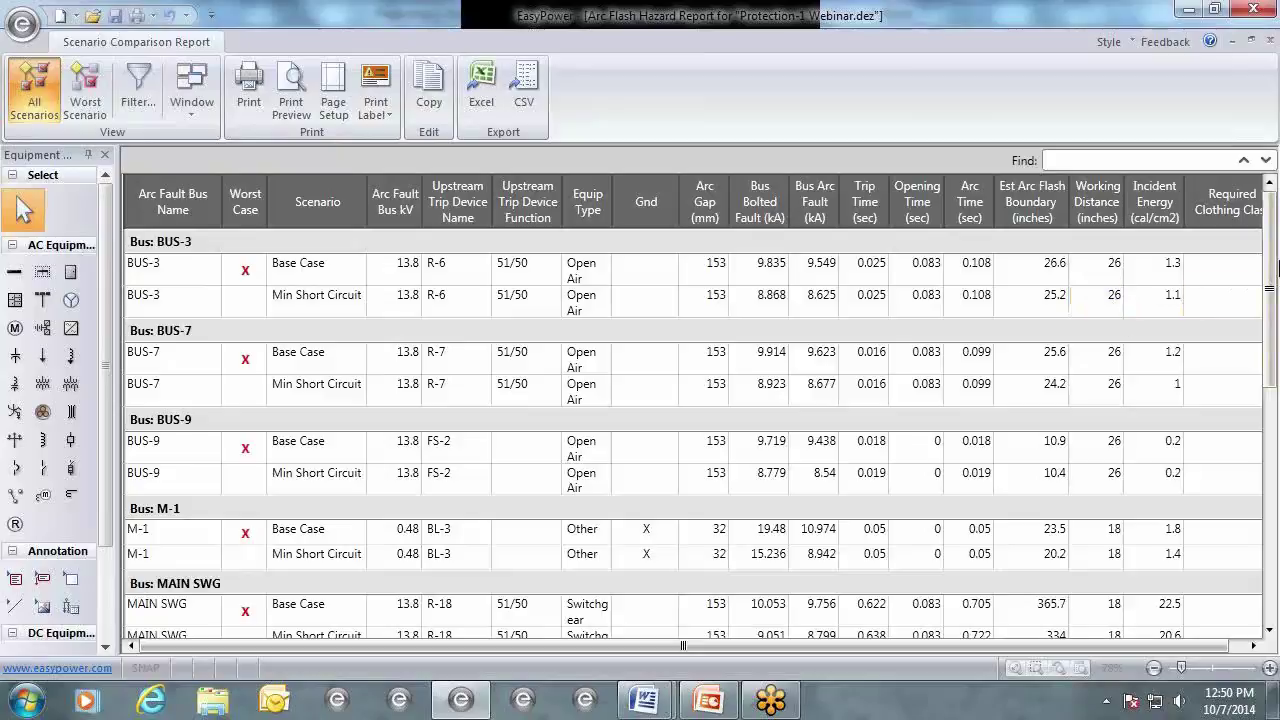
Compare the bus results in the report's all-scenarios and worst-scenario views, check the label printing choices, and close the report.
drag(1273, 265, 1276, 415)
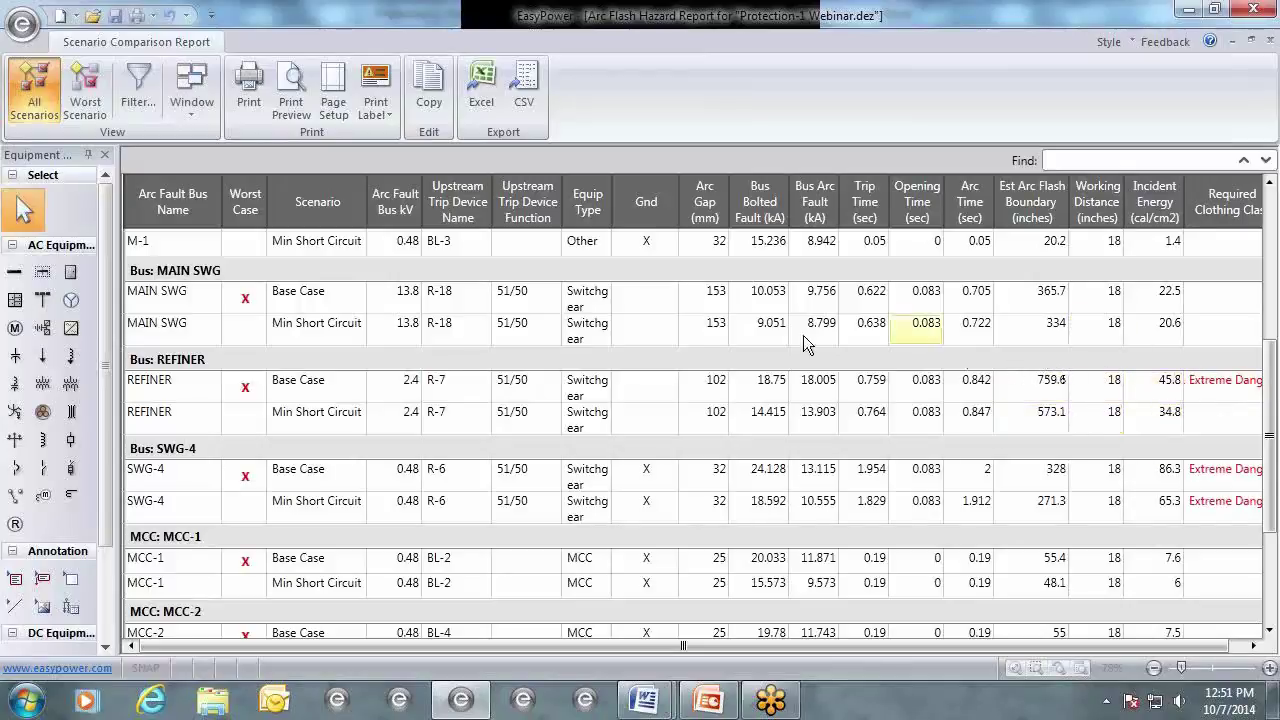
click(86, 104)
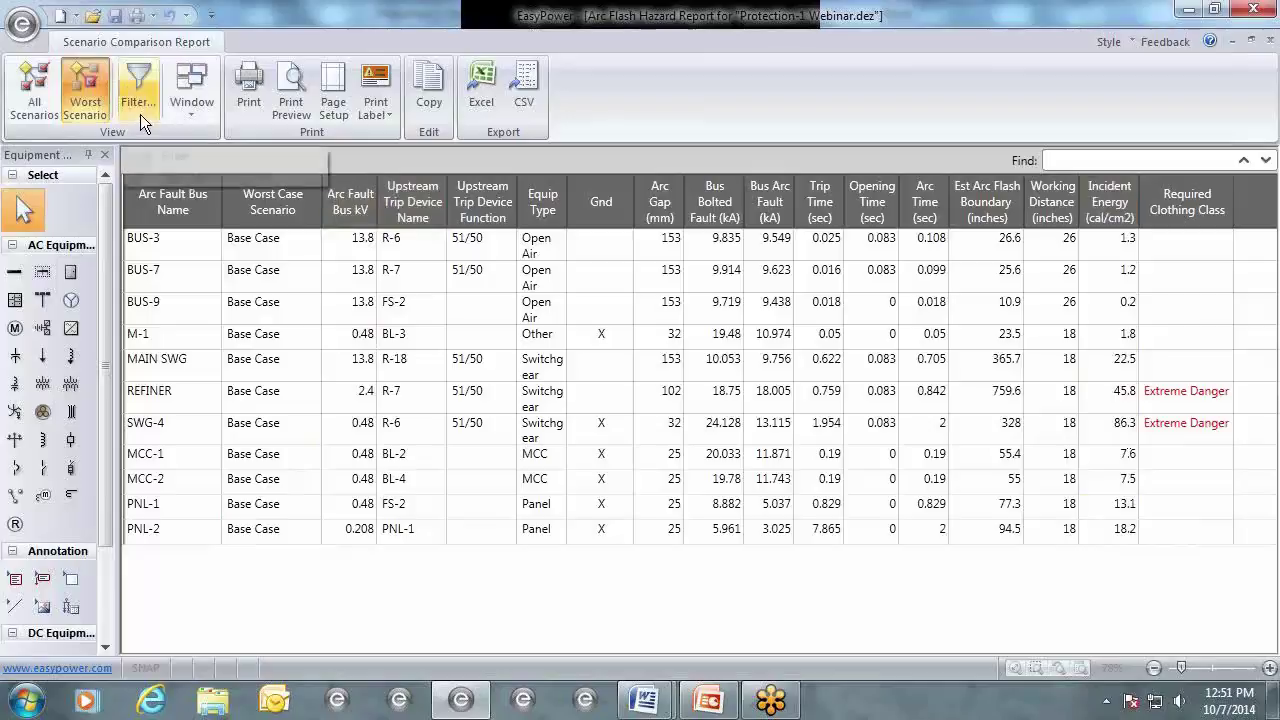
click(368, 106)
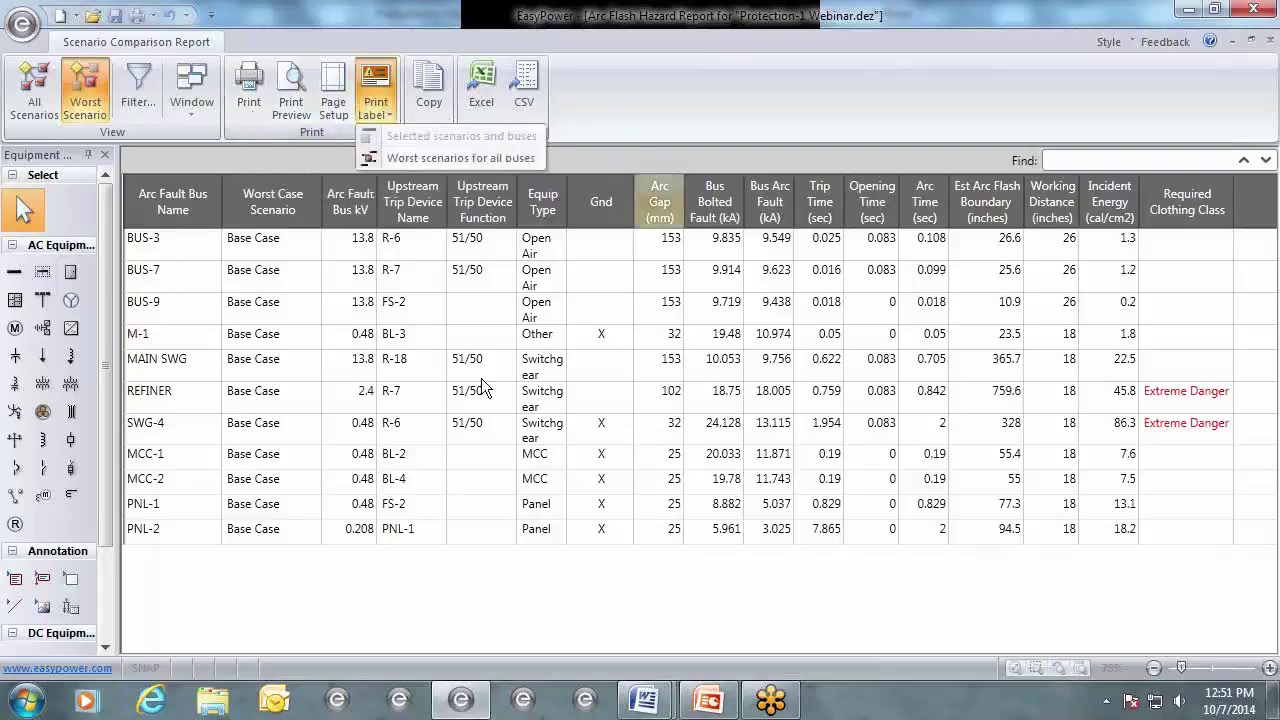
click(491, 581)
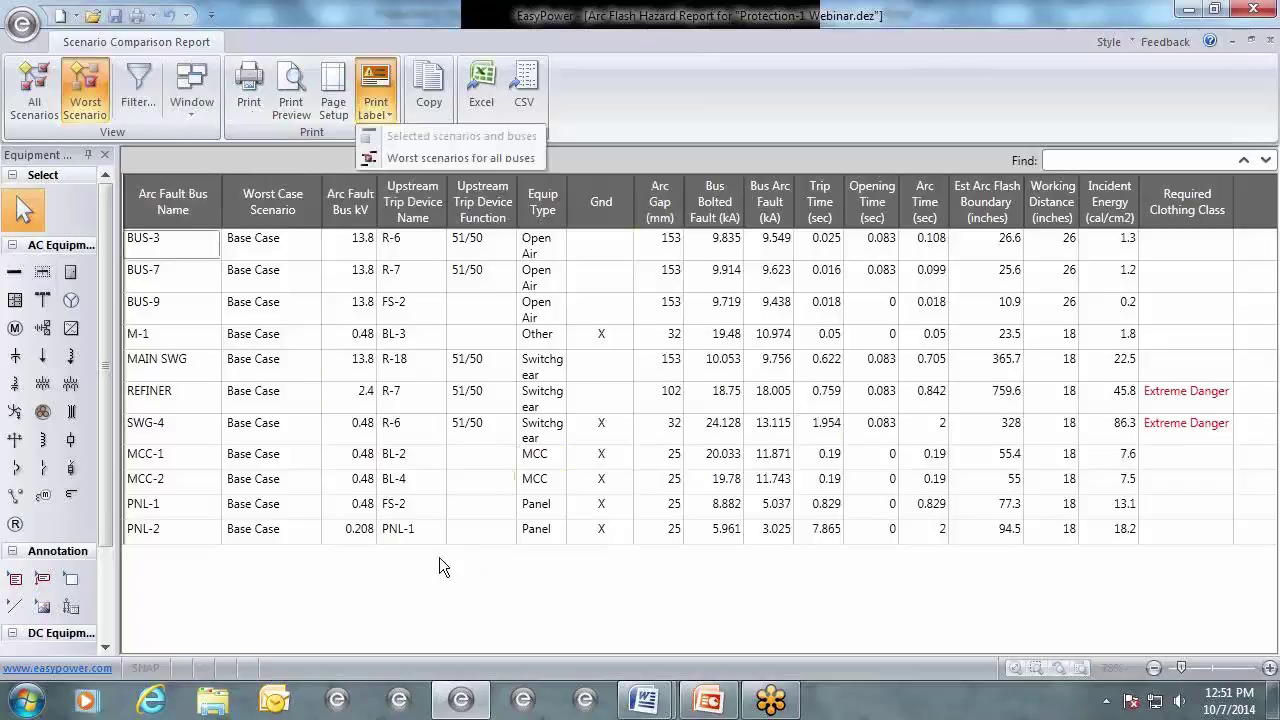
click(42, 107)
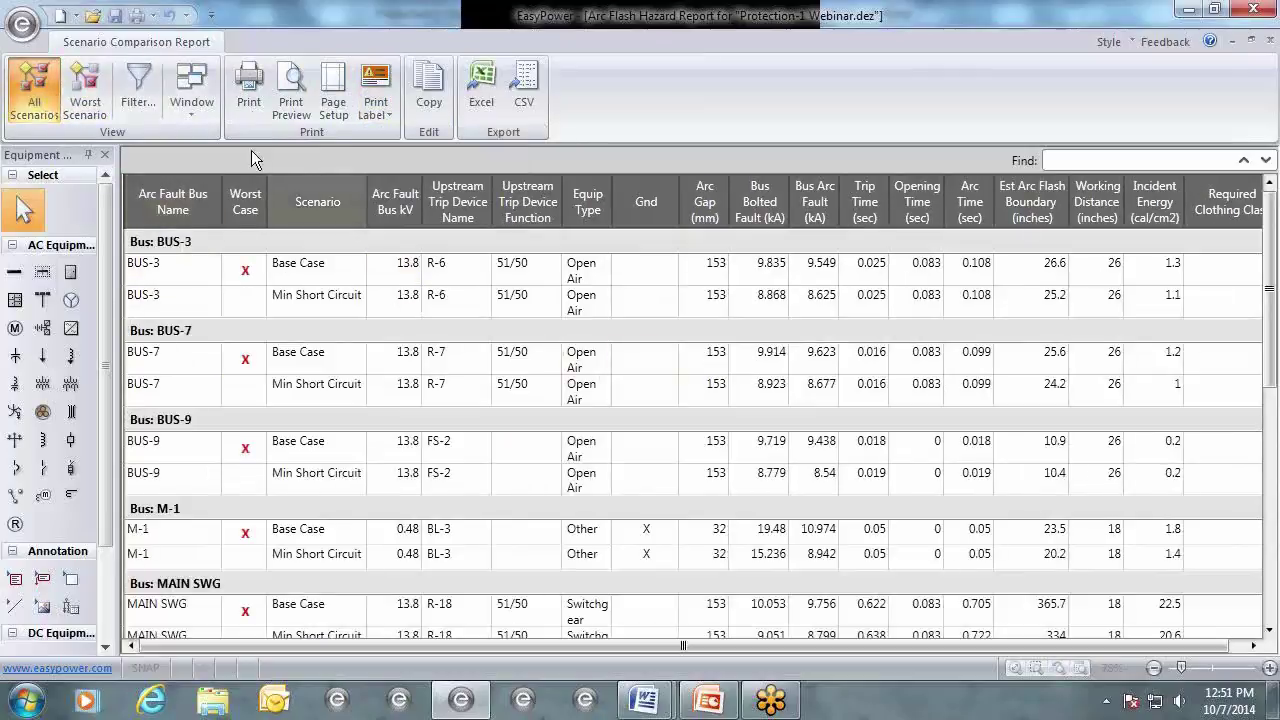
click(85, 95)
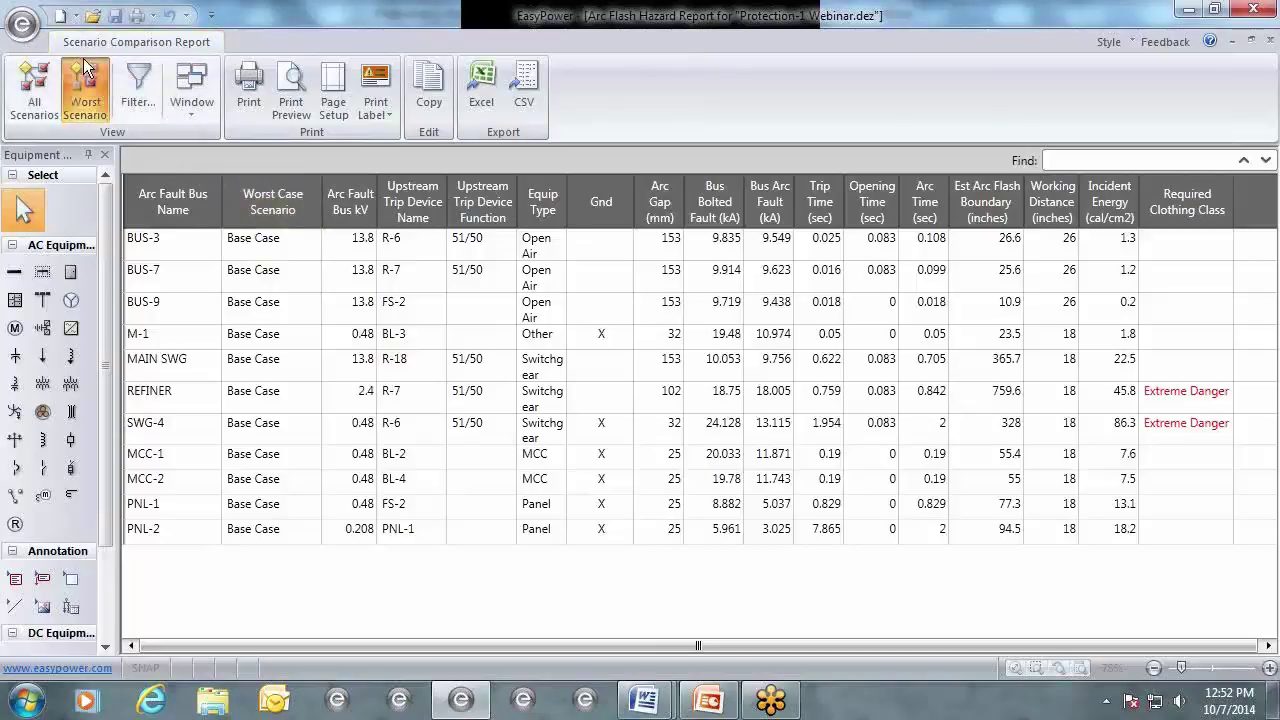
click(1271, 47)
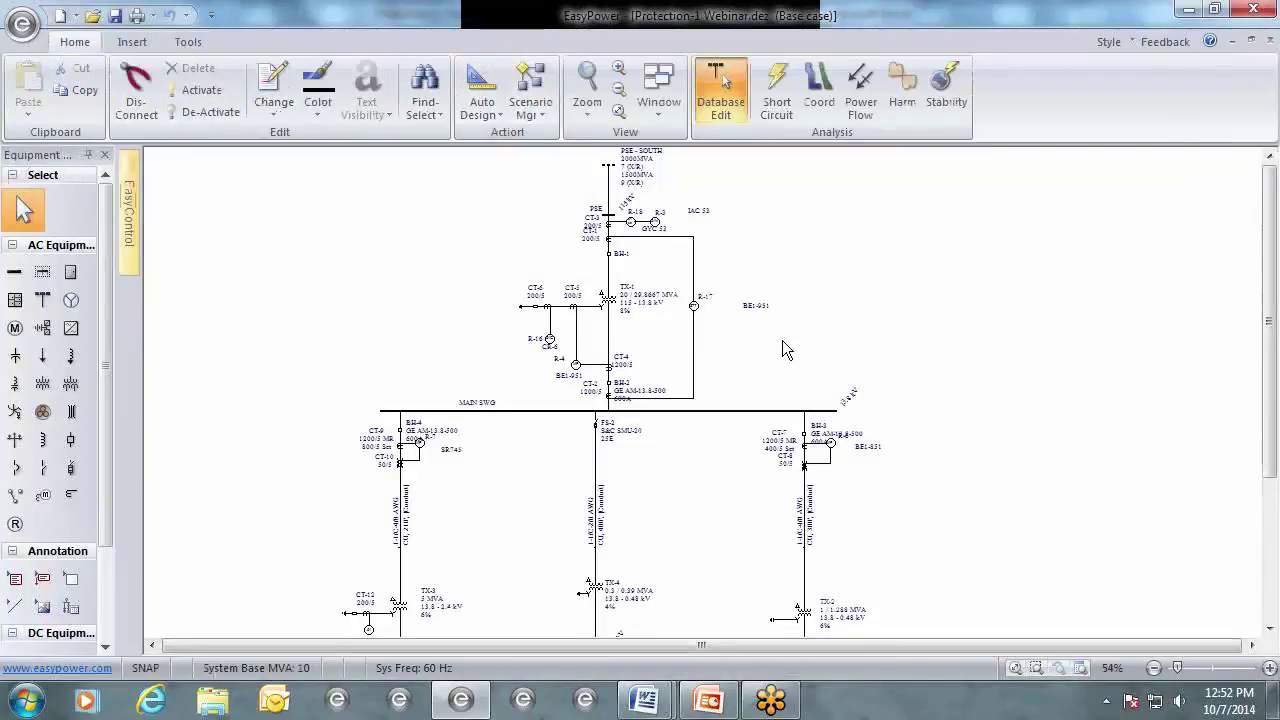
Set the worst-case arc flash hazards output to Including Main in the short circuit options.
click(776, 118)
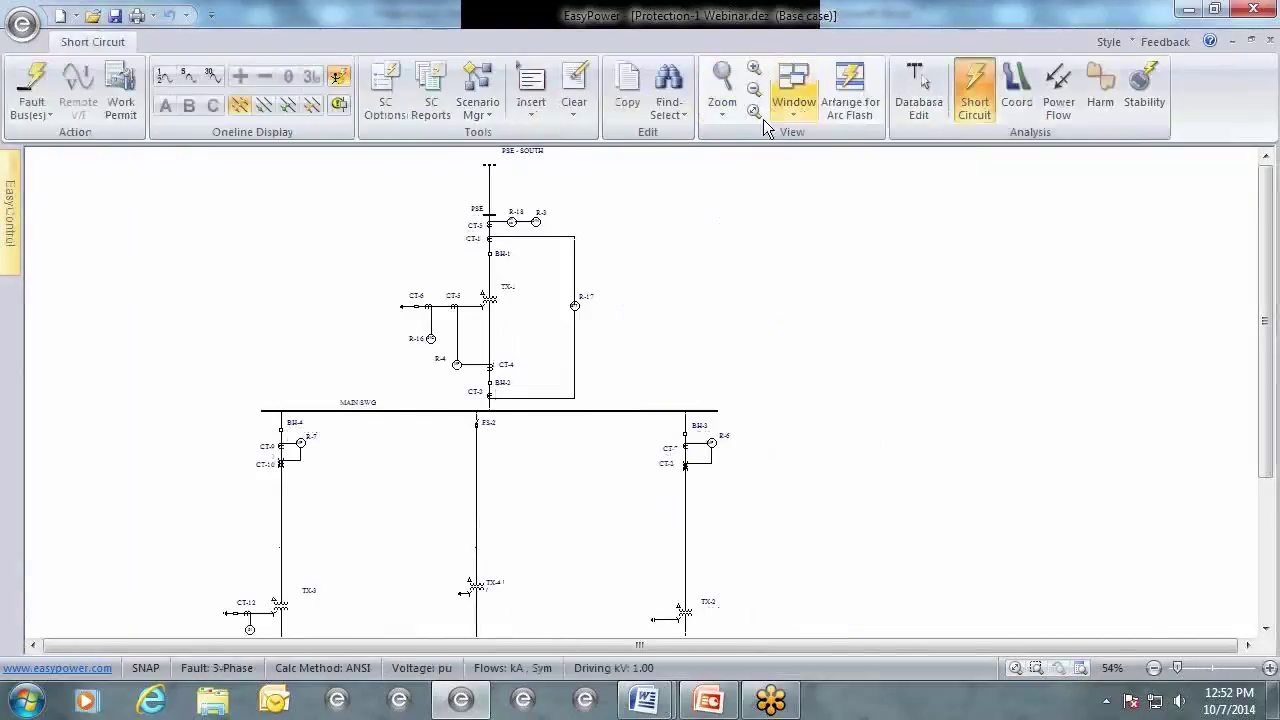
click(385, 107)
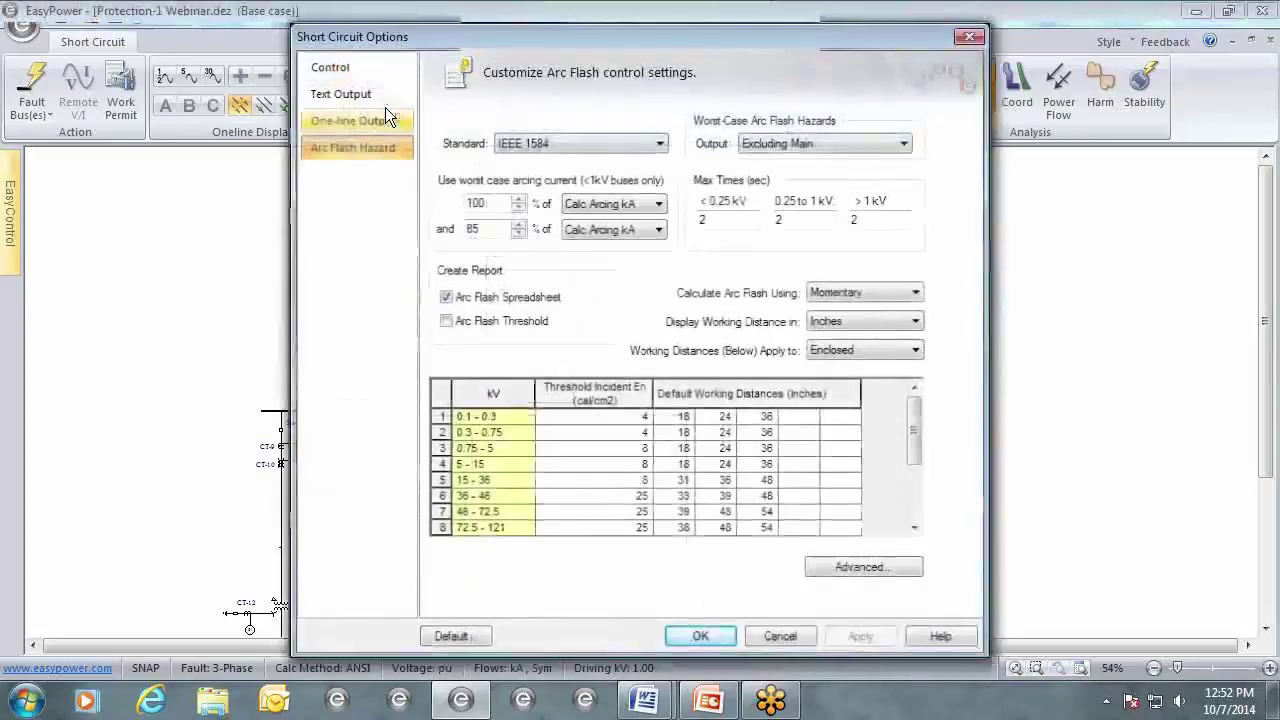
click(794, 142)
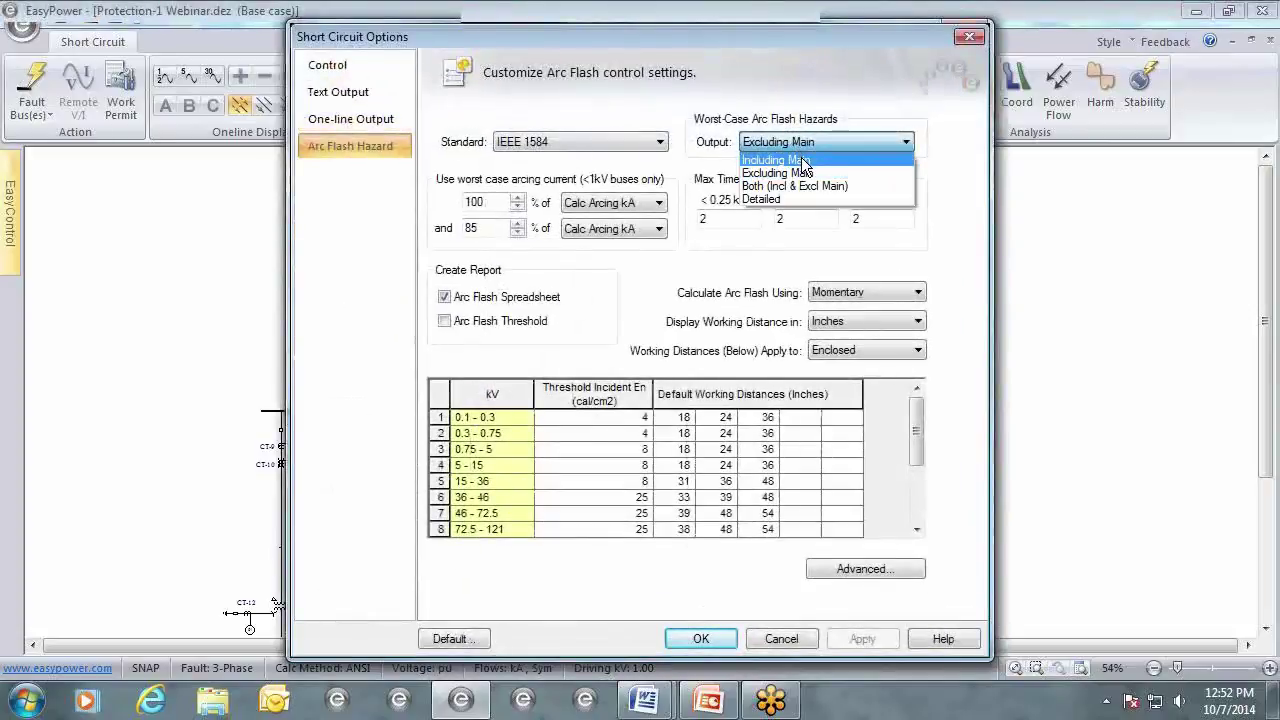
click(795, 160)
click(701, 640)
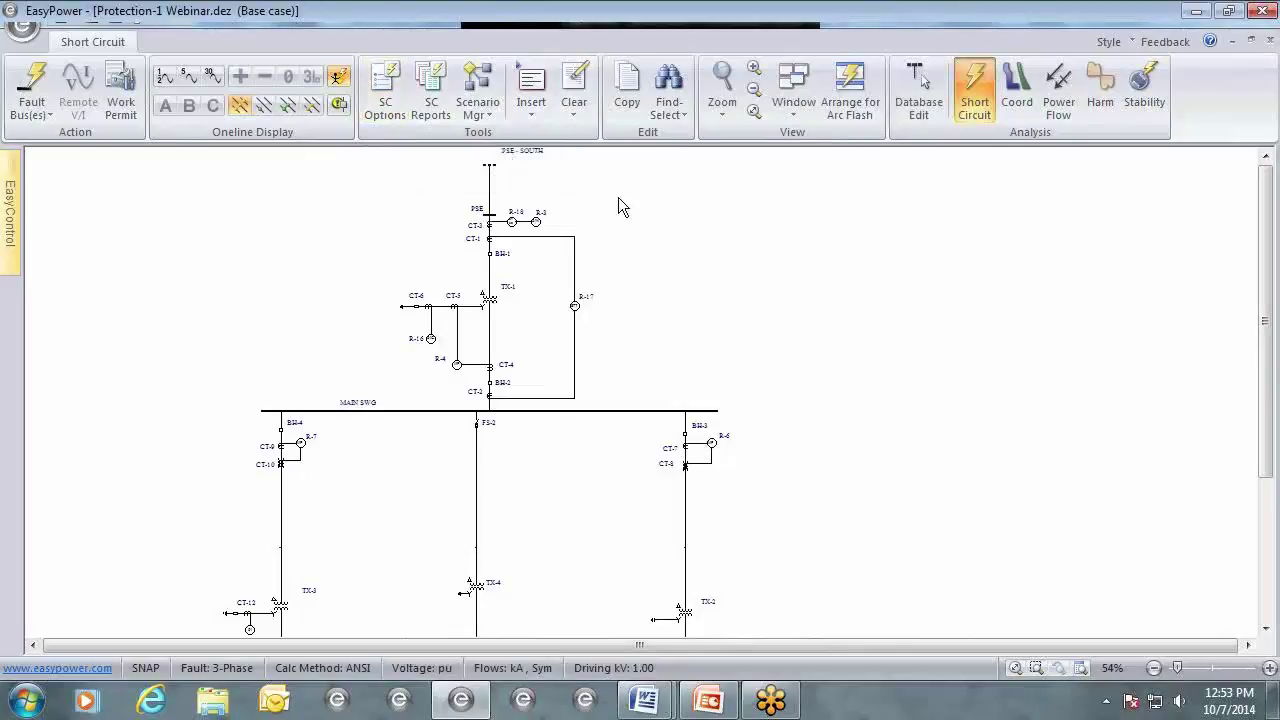
Plot a time-current curve in coordination mode for the feeder from BH-3 through TX-2 and BL-1, including the SWG-4 bus.
click(1021, 108)
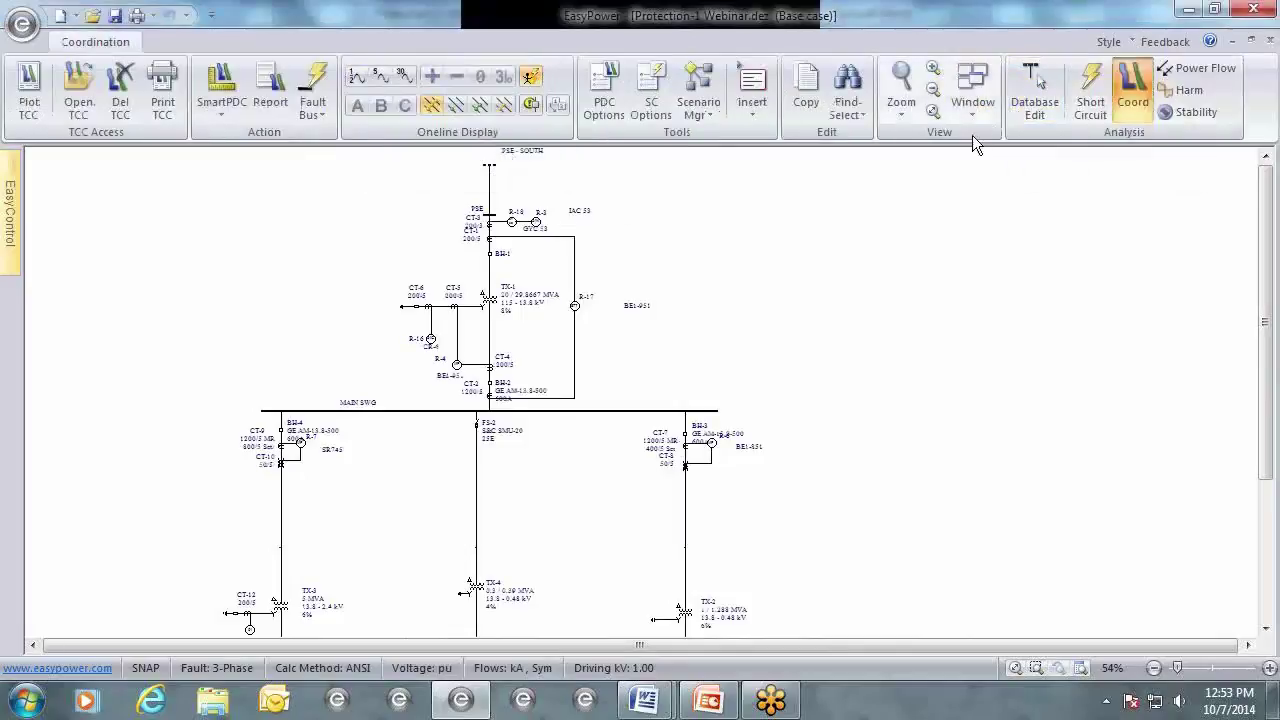
scroll(582, 469, down, 3)
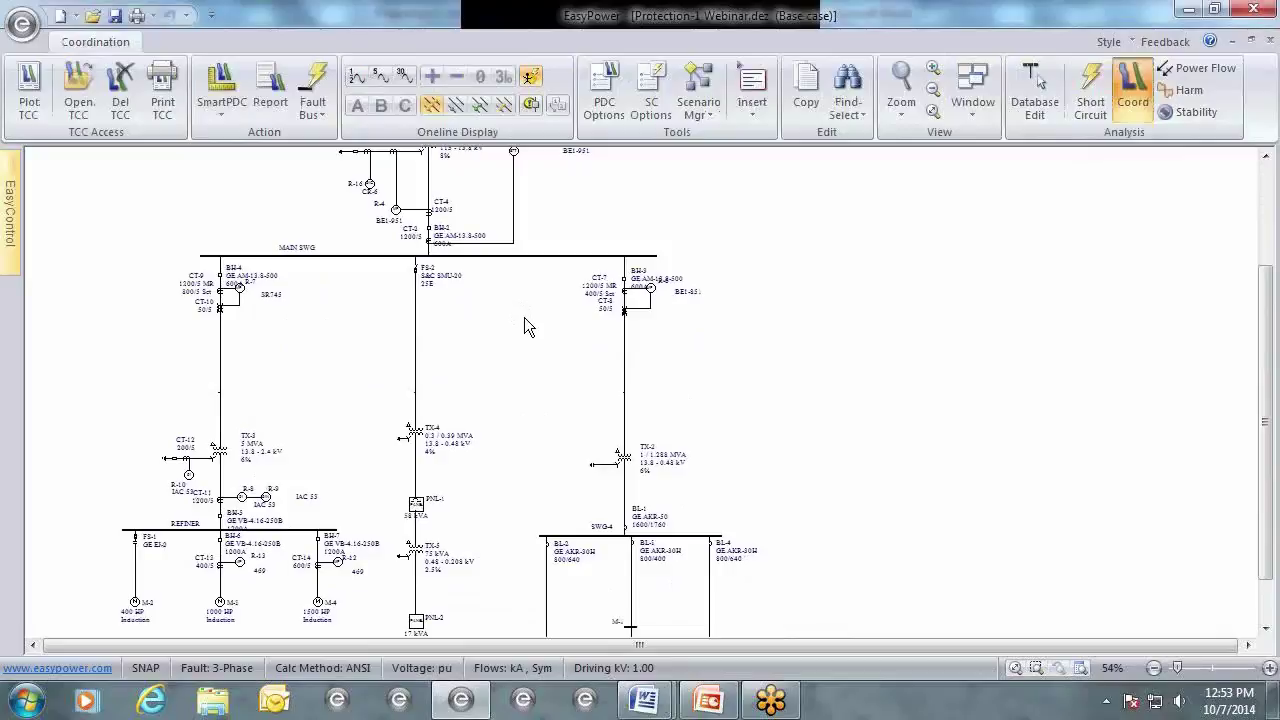
click(625, 527)
drag(572, 270, 686, 538)
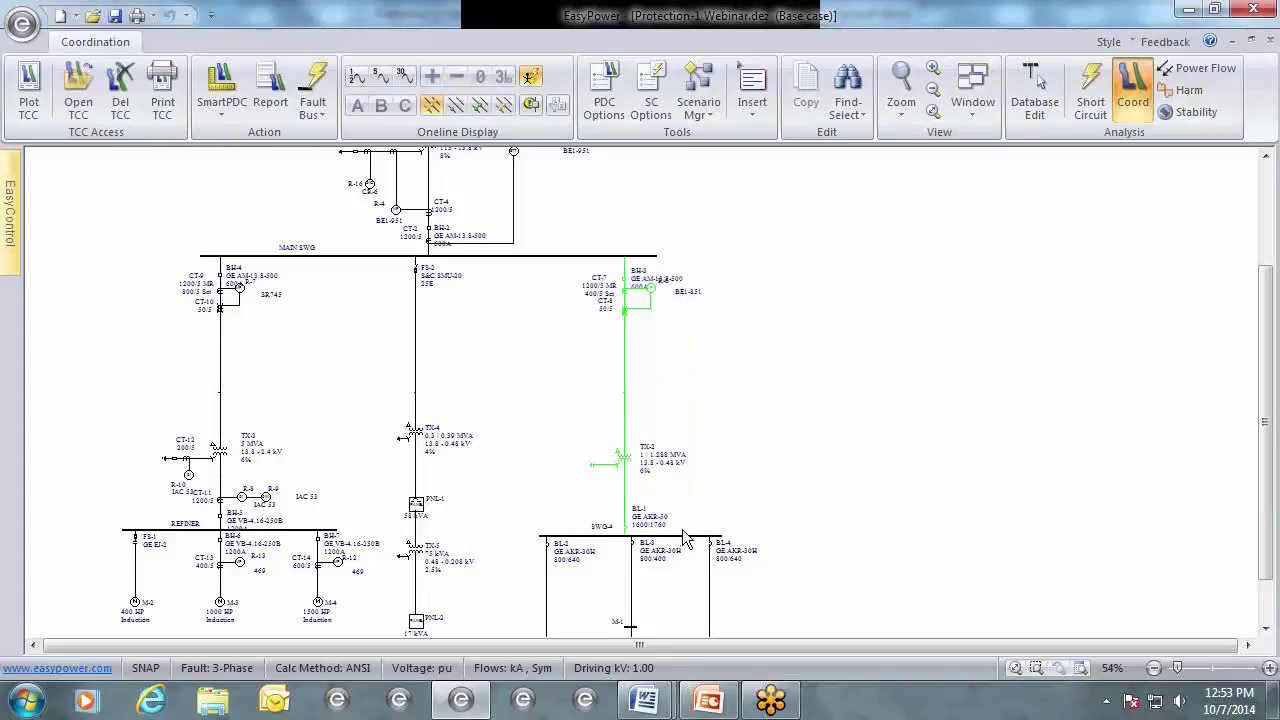
ctrl+click(682, 536)
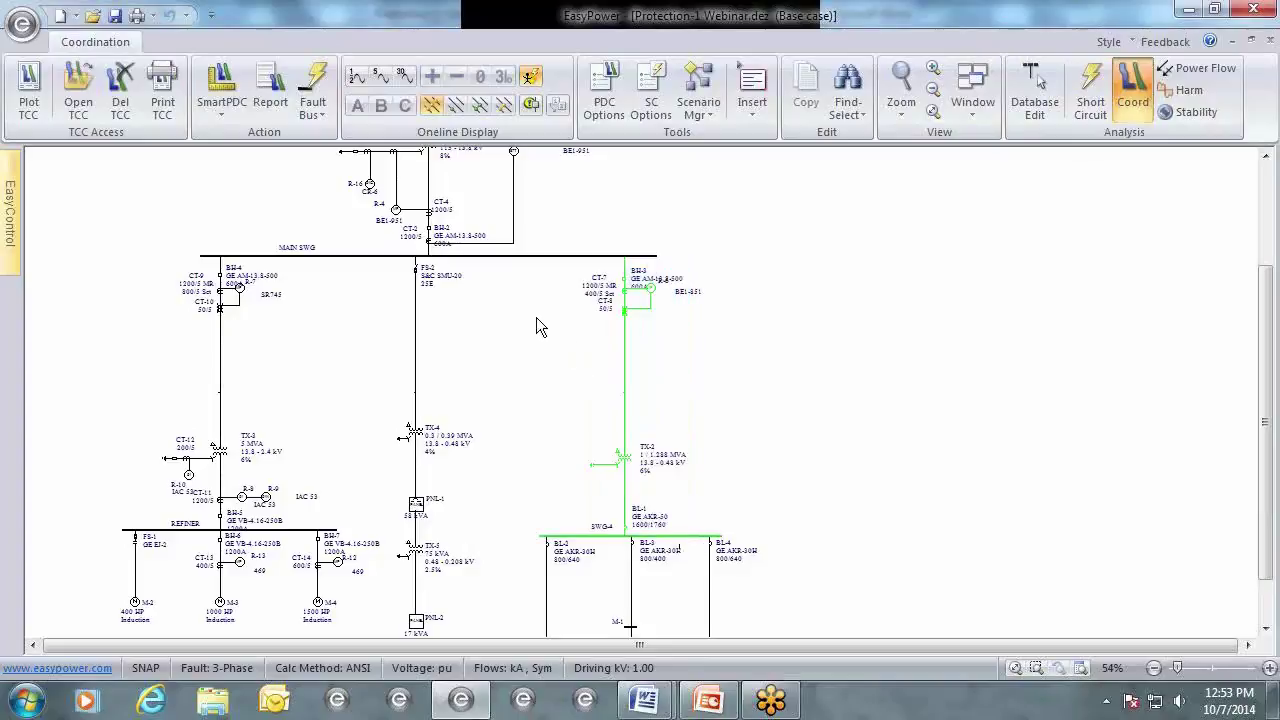
click(27, 111)
click(28, 106)
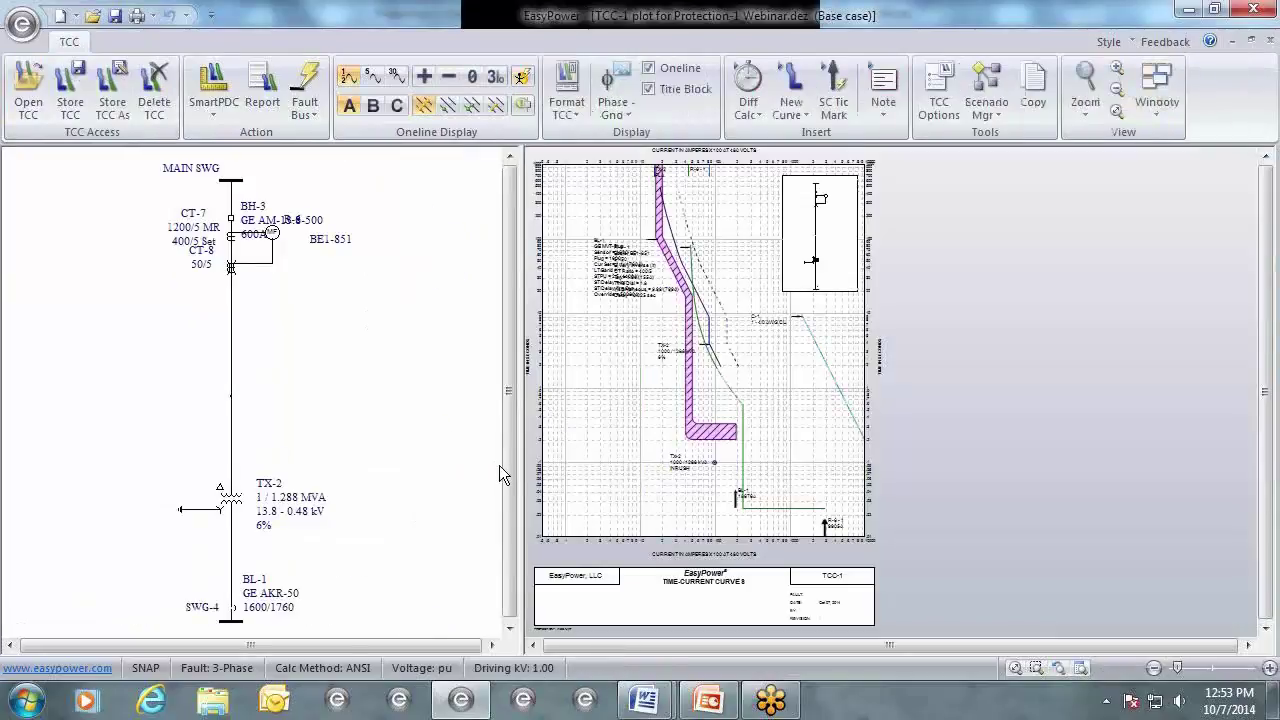
Calculate the arc flash hazard at SWG-4 in the plot's one-line and insert an arcing current tick mark for the BL-1 curve.
click(520, 80)
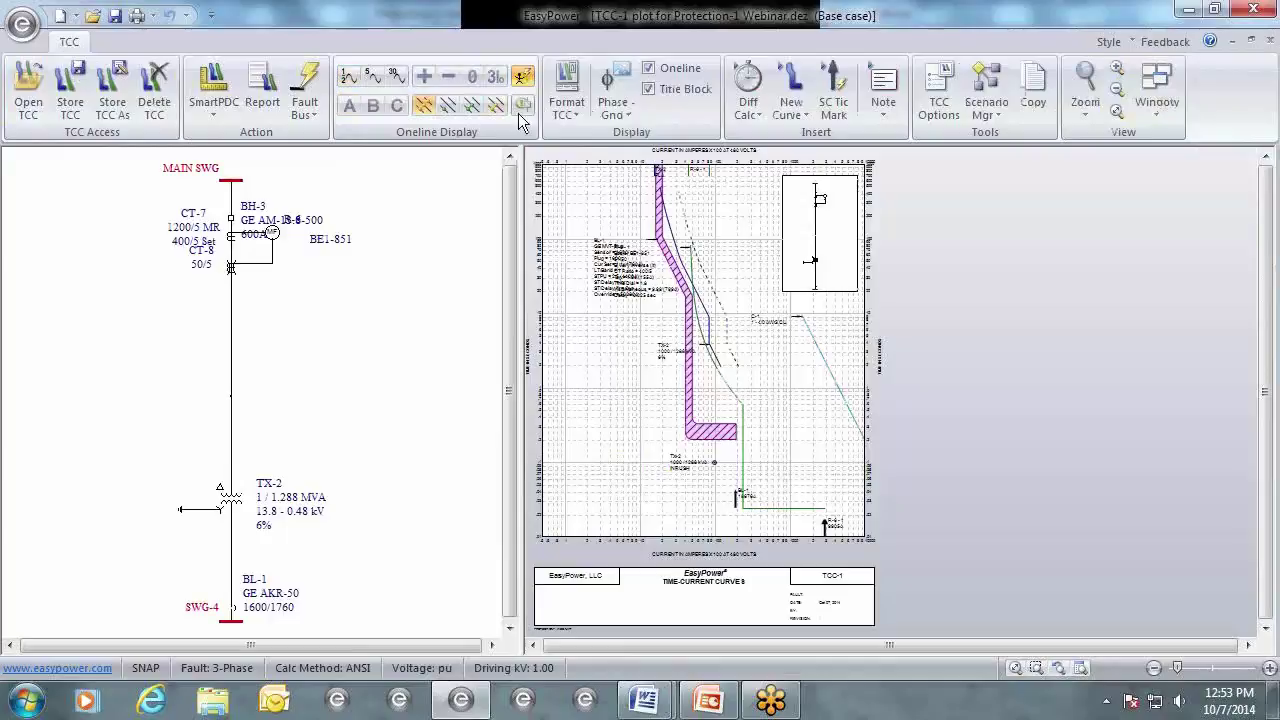
click(231, 621)
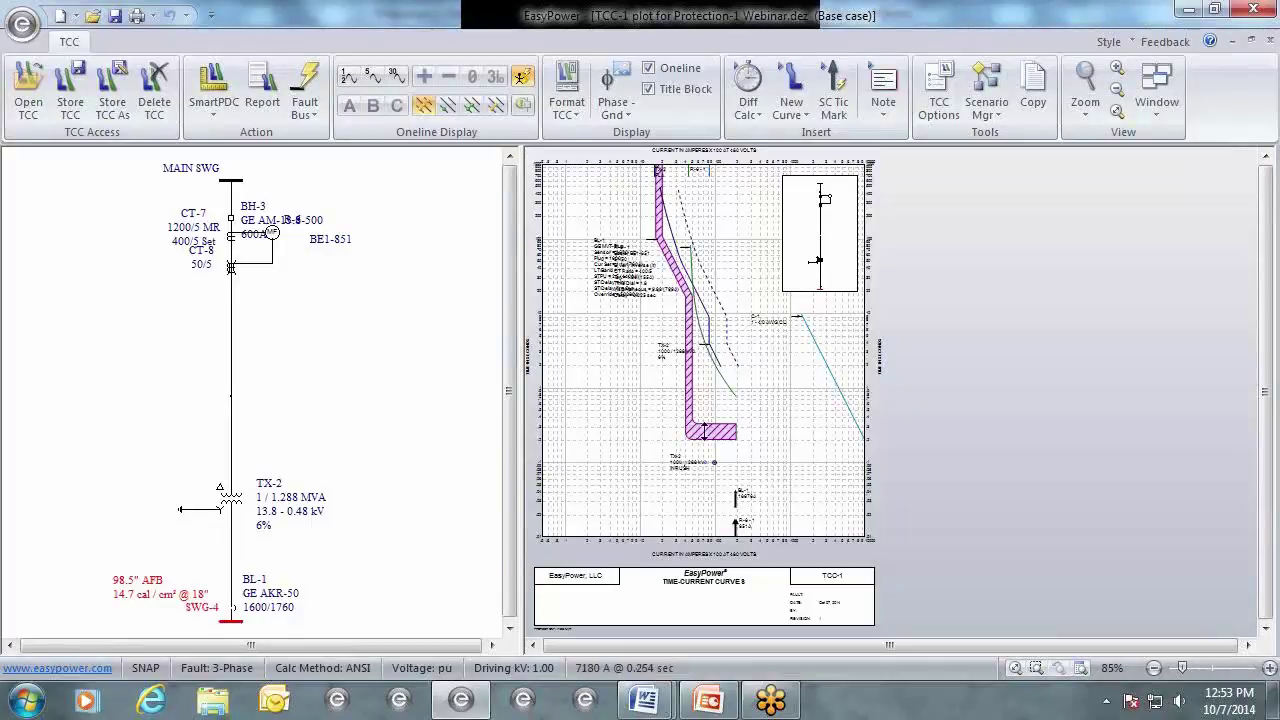
mouse_move(704, 430)
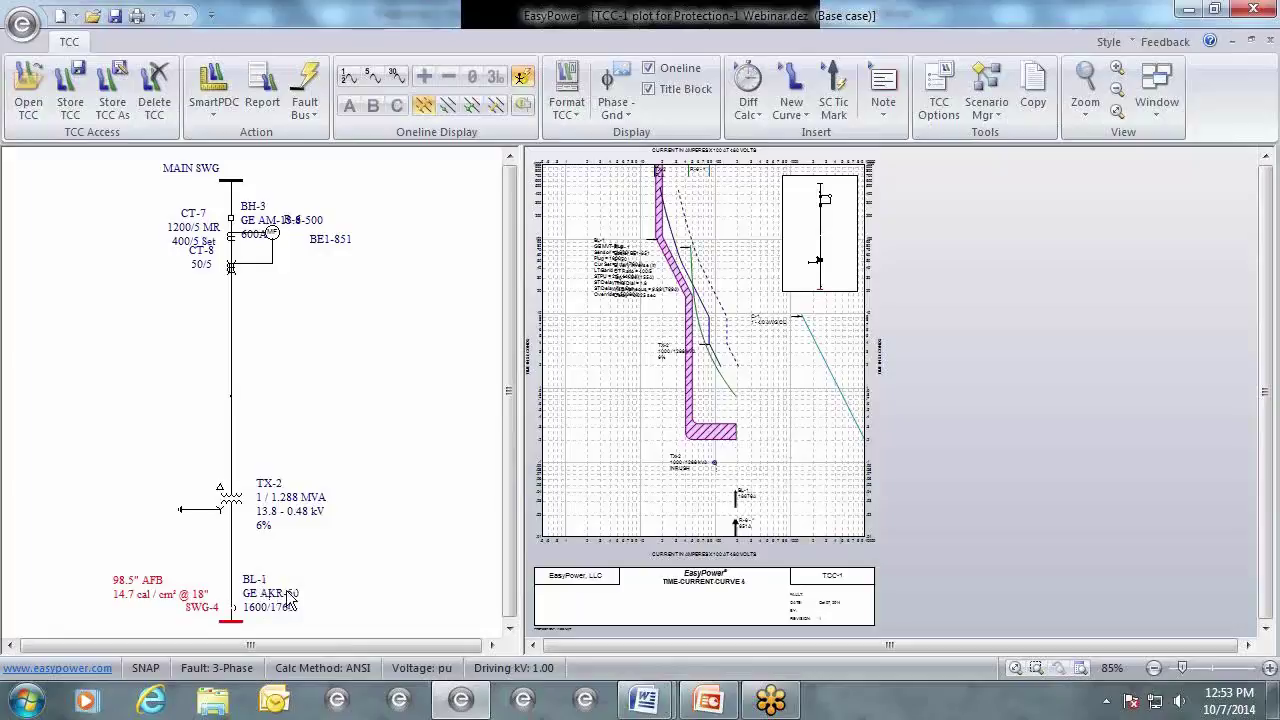
right_click(711, 429)
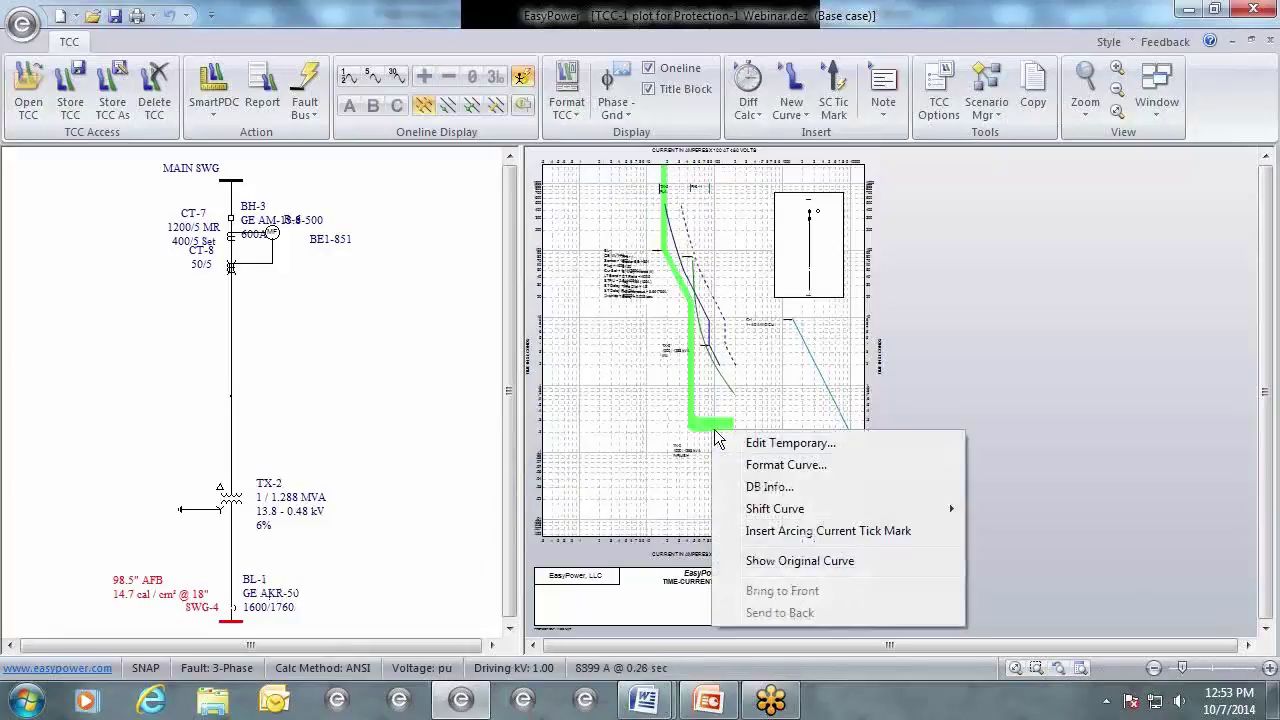
click(768, 532)
Move the BL-1 100% arcing current tick mark up onto the horizontal band of the BL-1 trip curve.
drag(713, 495, 690, 422)
click(714, 498)
scroll(714, 500, up, 1)
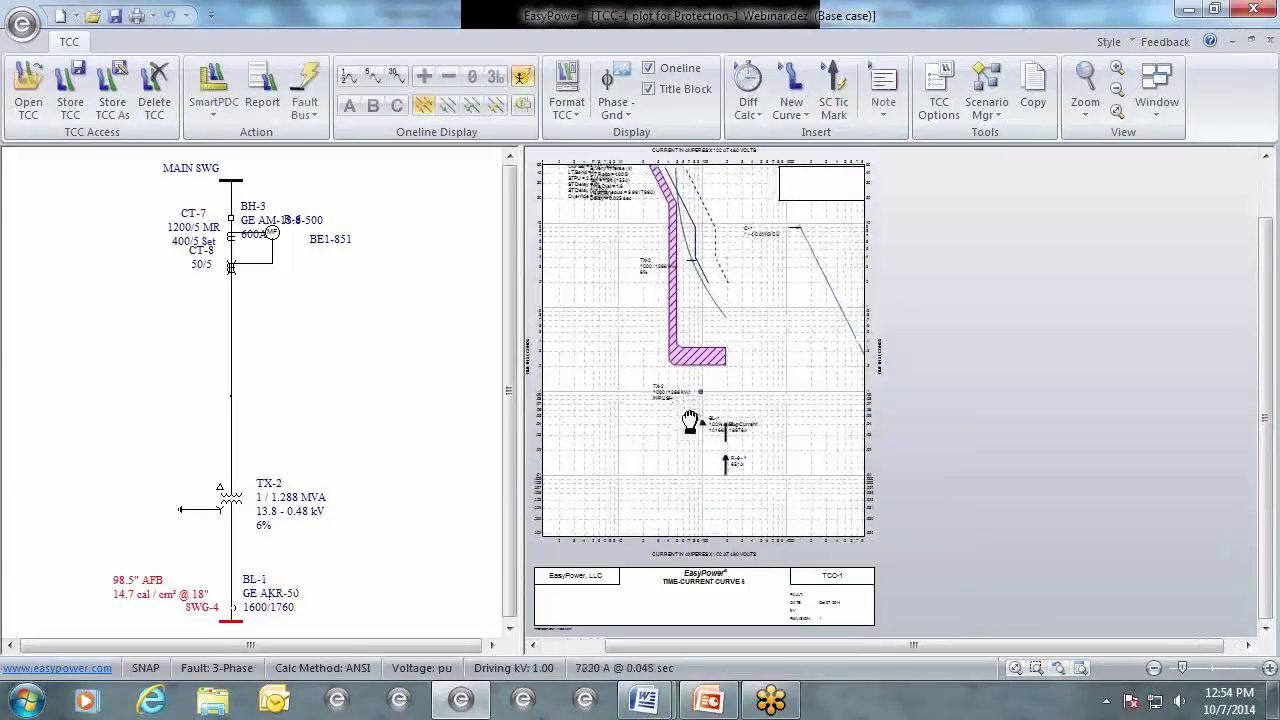
scroll(690, 422, up, 4)
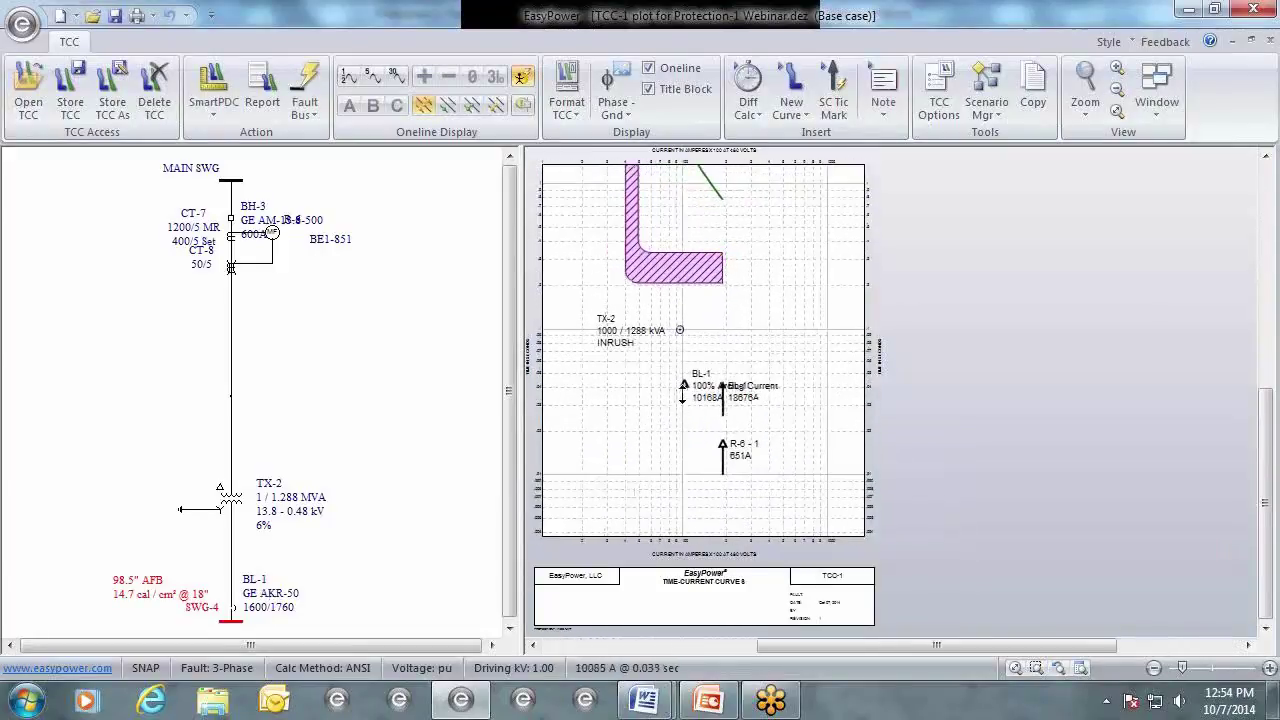
drag(682, 380, 684, 353)
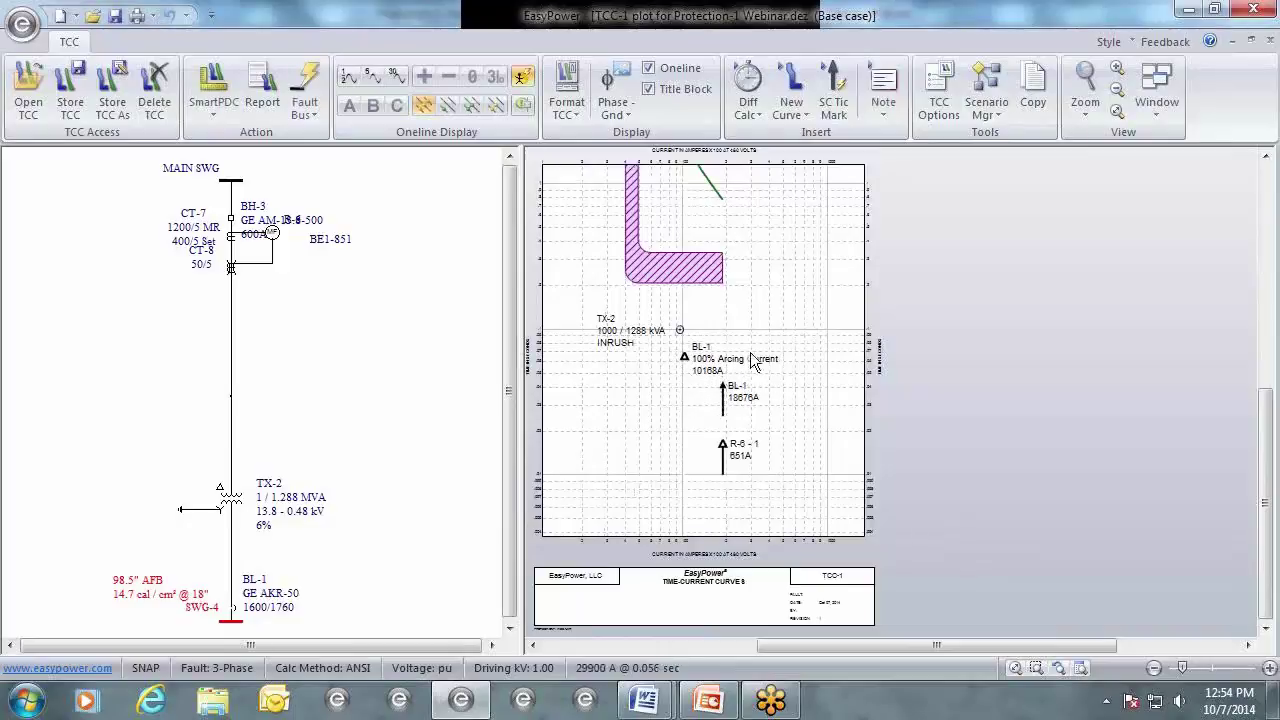
drag(683, 356, 672, 257)
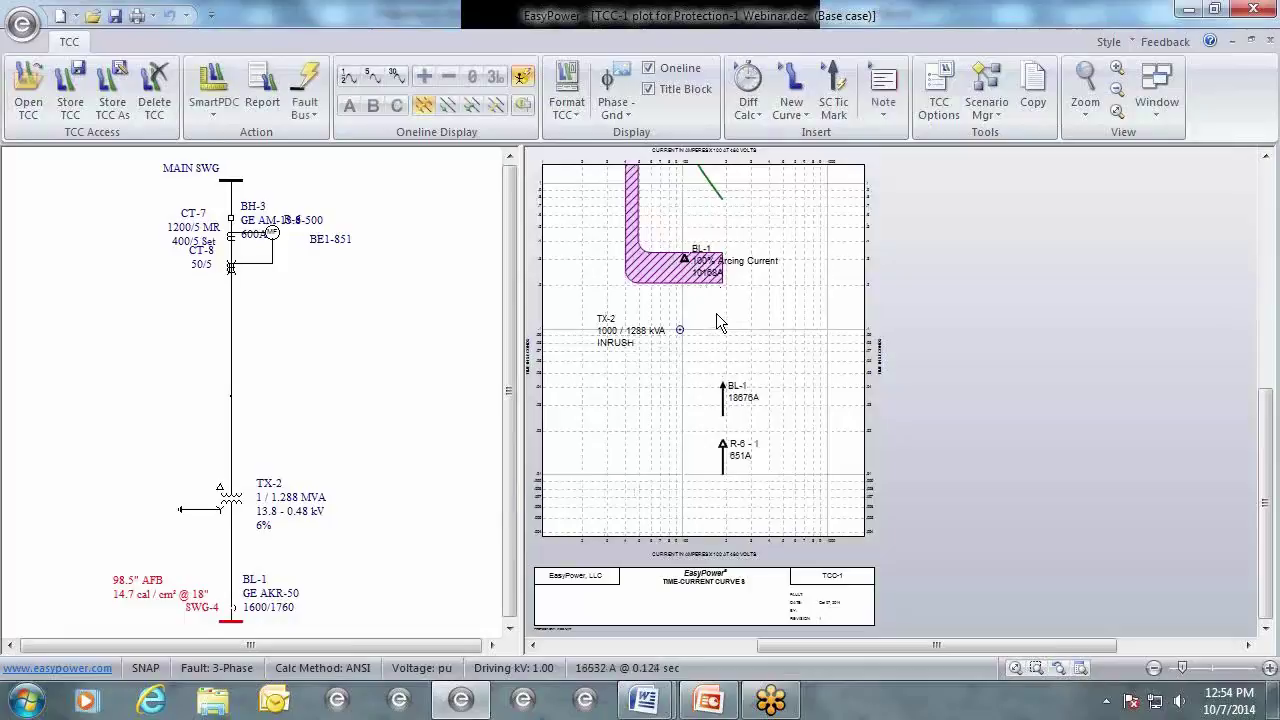
scroll(716, 312, up, 3)
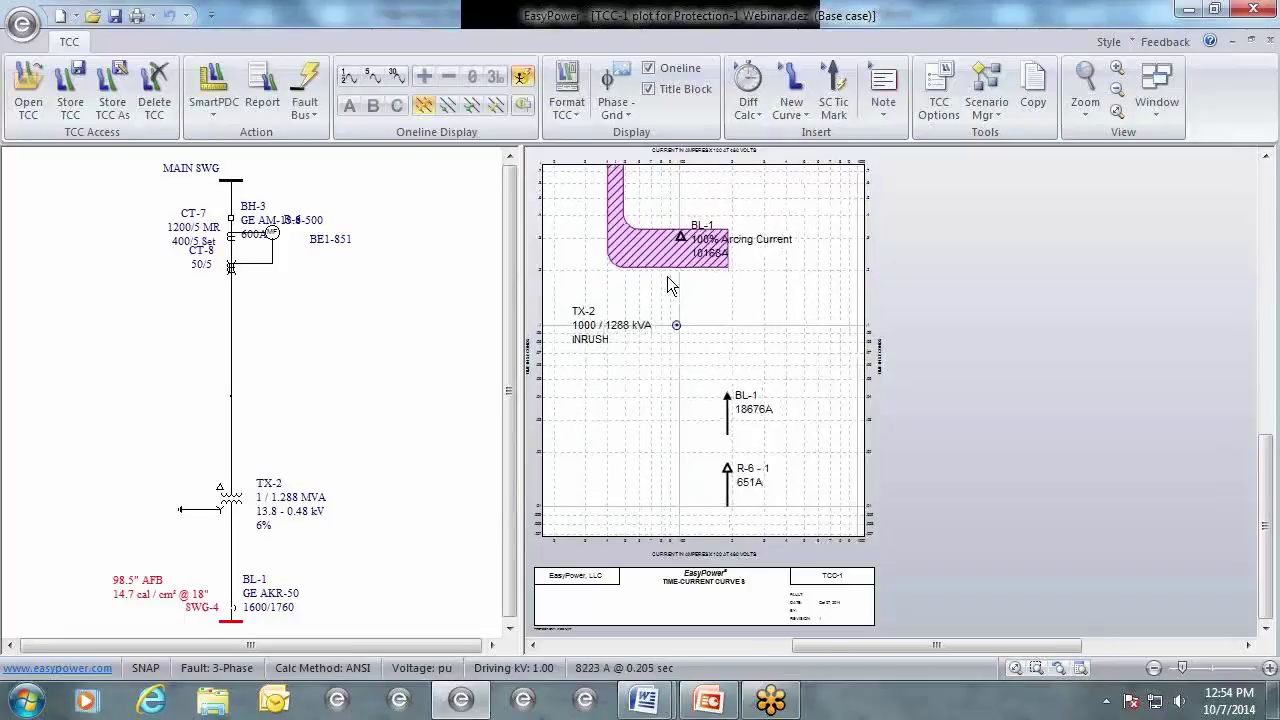
scroll(685, 260, up, 2)
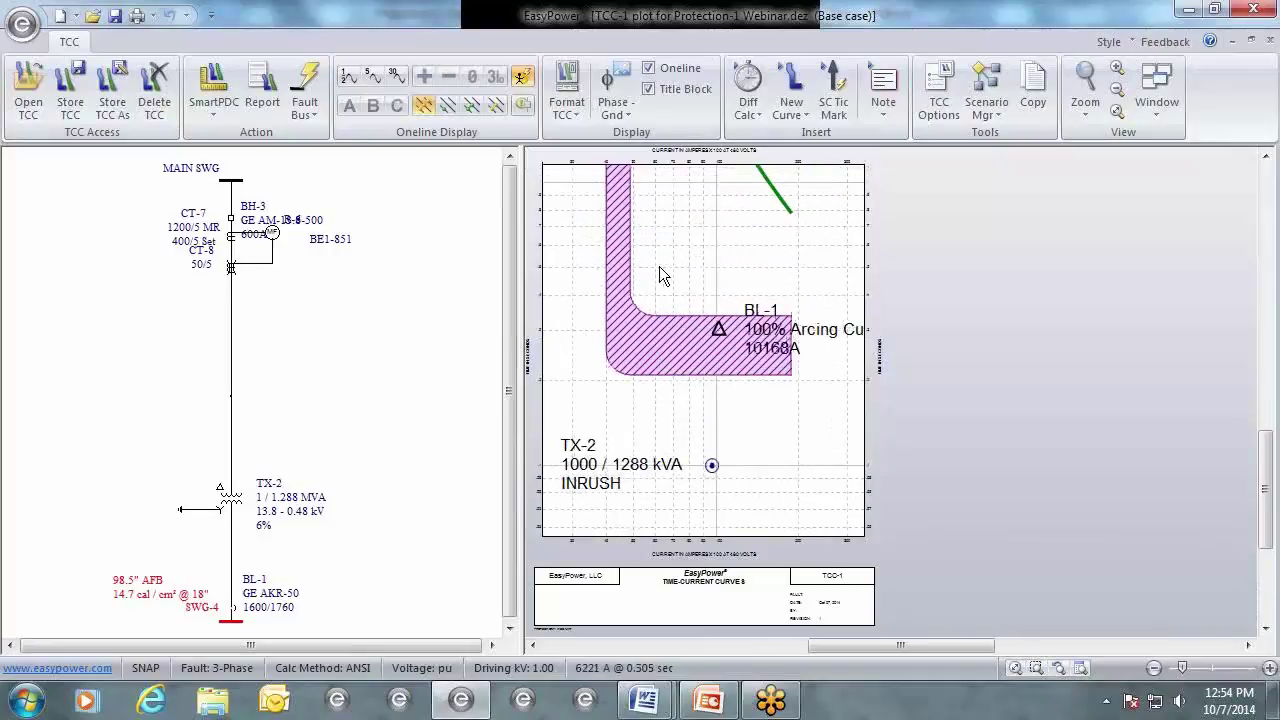
Hide the plot's title block and nudge the BL-1 arcing current tick mark up towards the upper edge of the trip band.
click(652, 88)
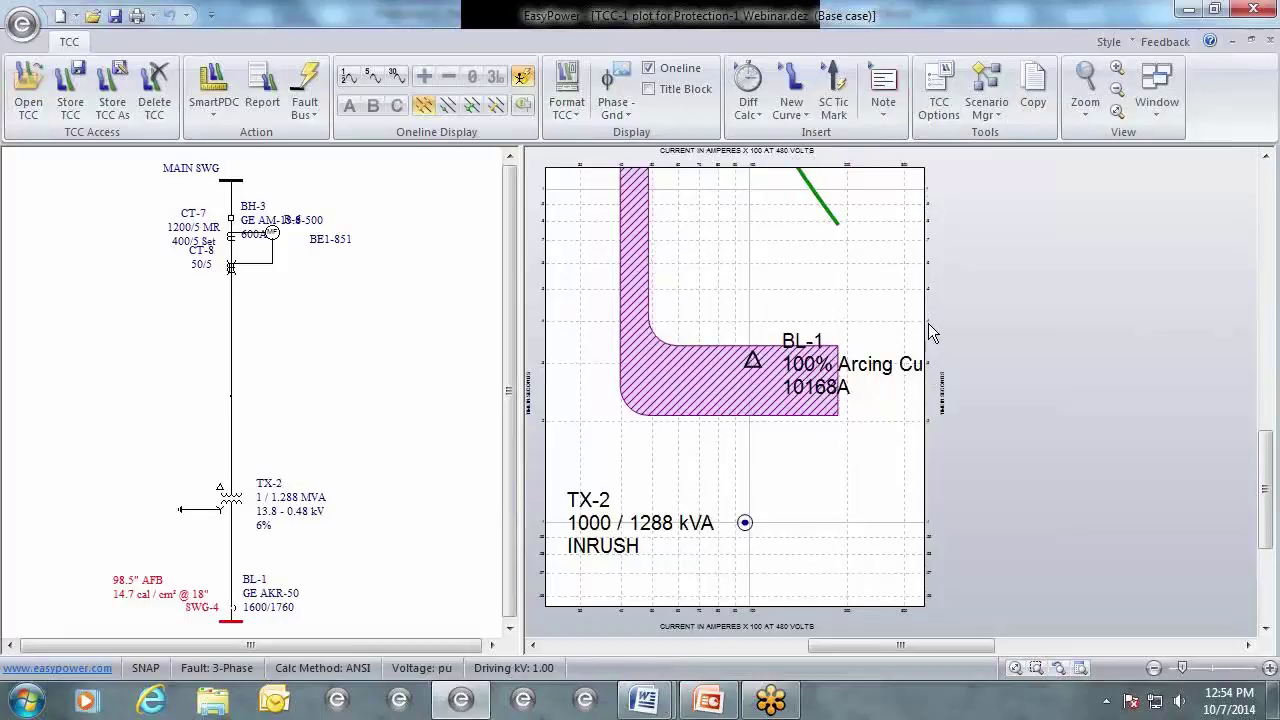
drag(753, 358, 761, 350)
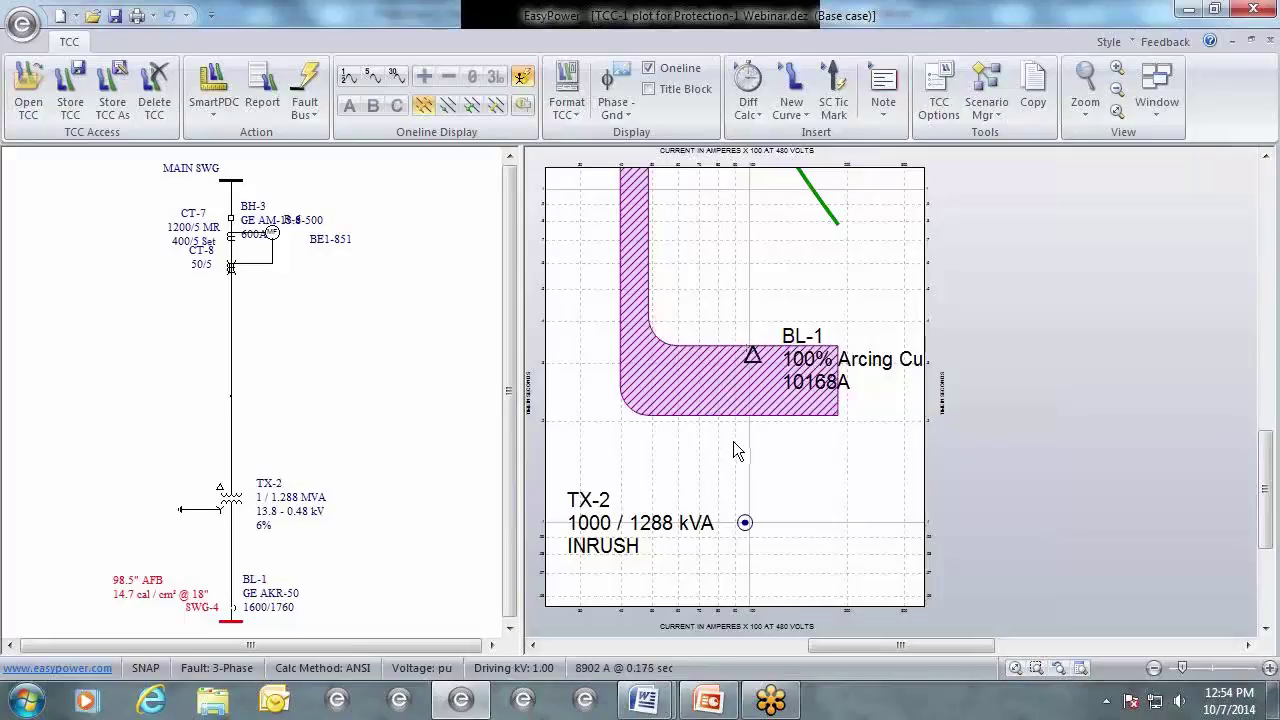
scroll(733, 441, down, 4)
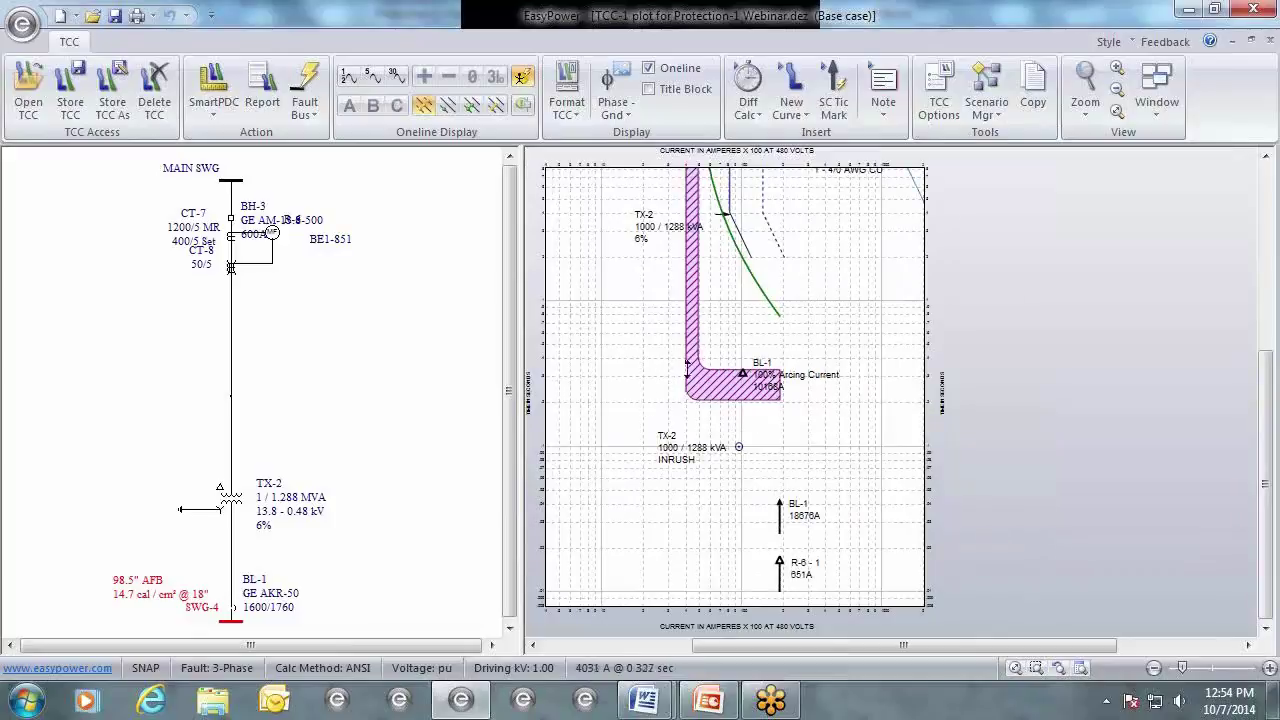
drag(709, 334, 728, 422)
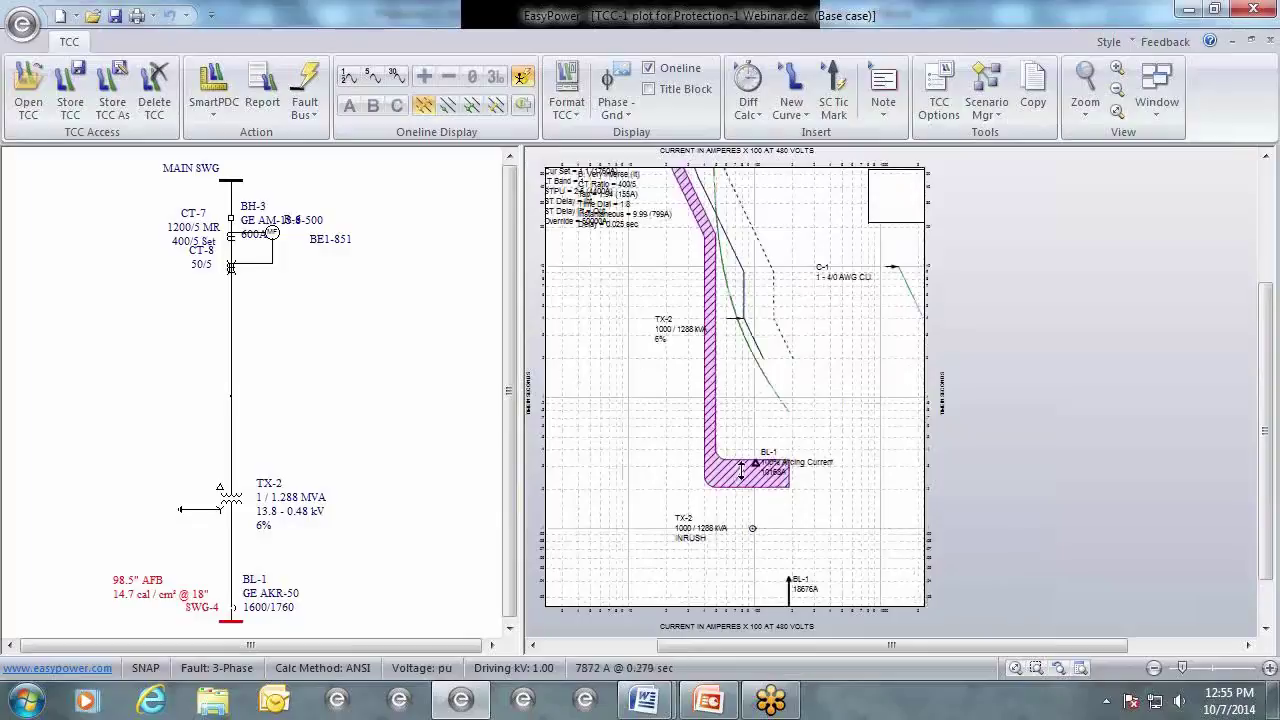
Lower the BL-1 short-time delay band on the plot so it sits below the 100% arcing current tick mark.
mouse_move(741, 472)
drag(733, 475, 733, 495)
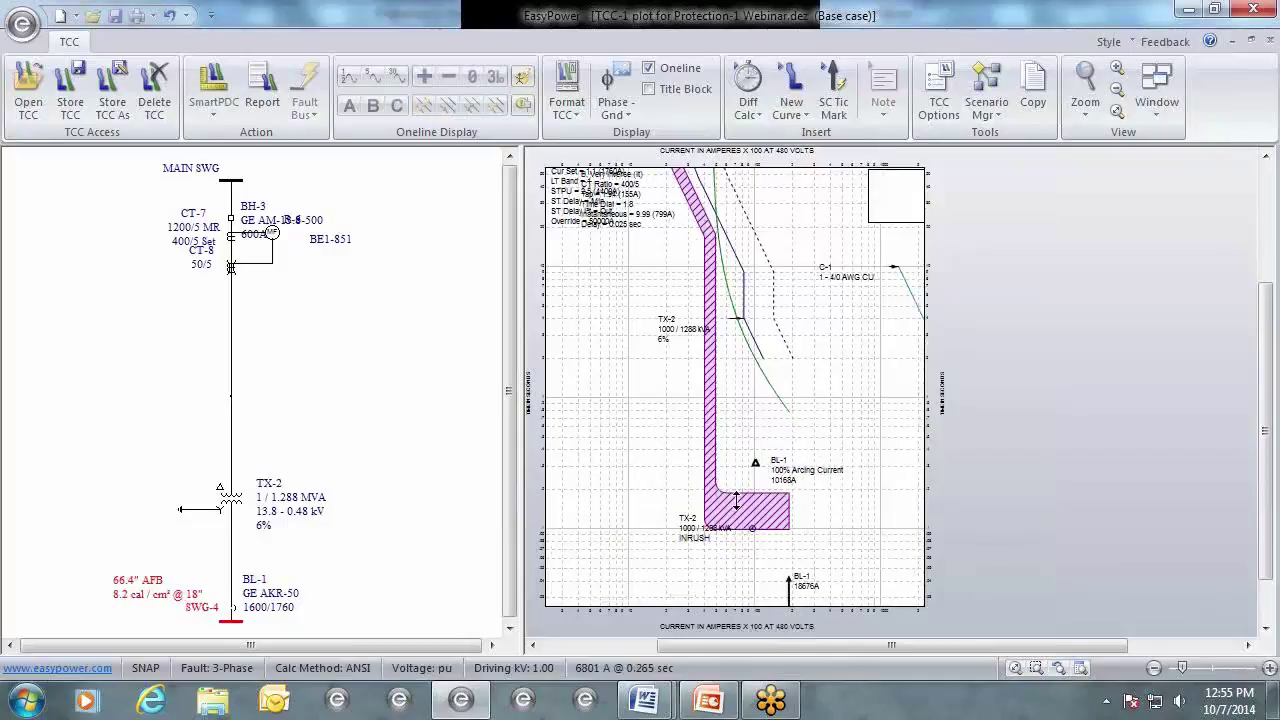
scroll(750, 512, down, 1)
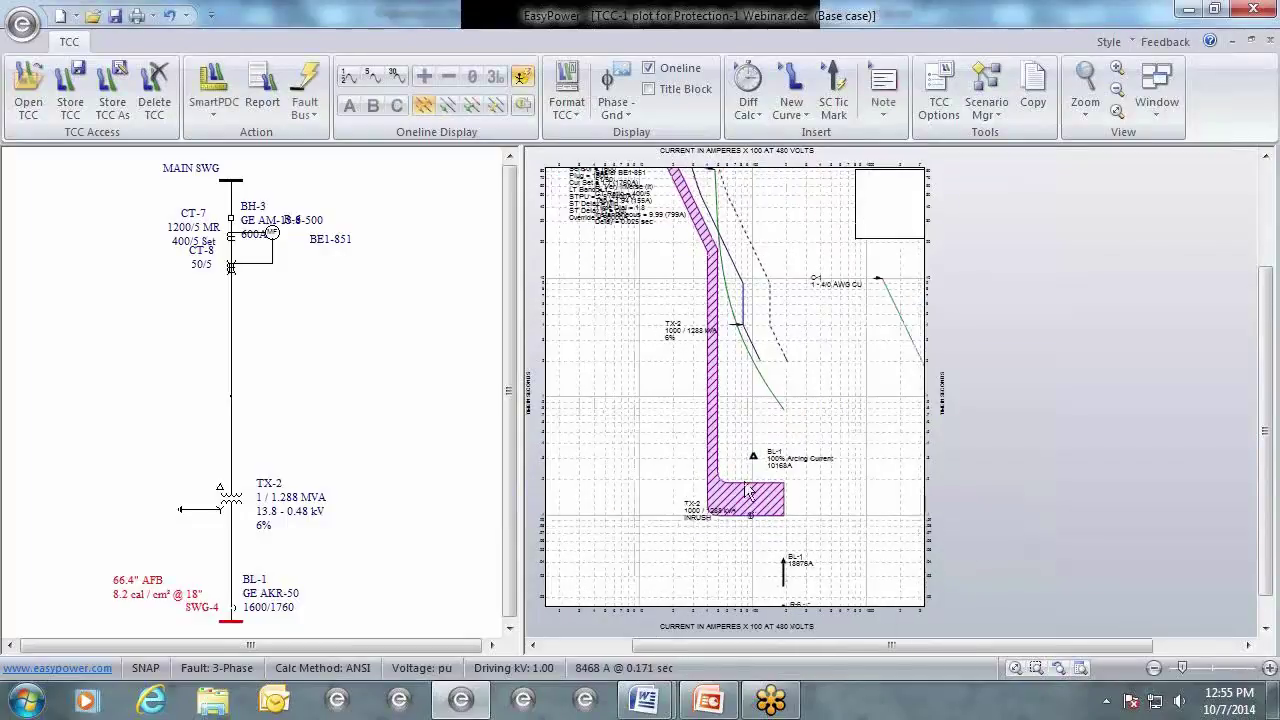
mouse_move(742, 488)
scroll(762, 492, up, 3)
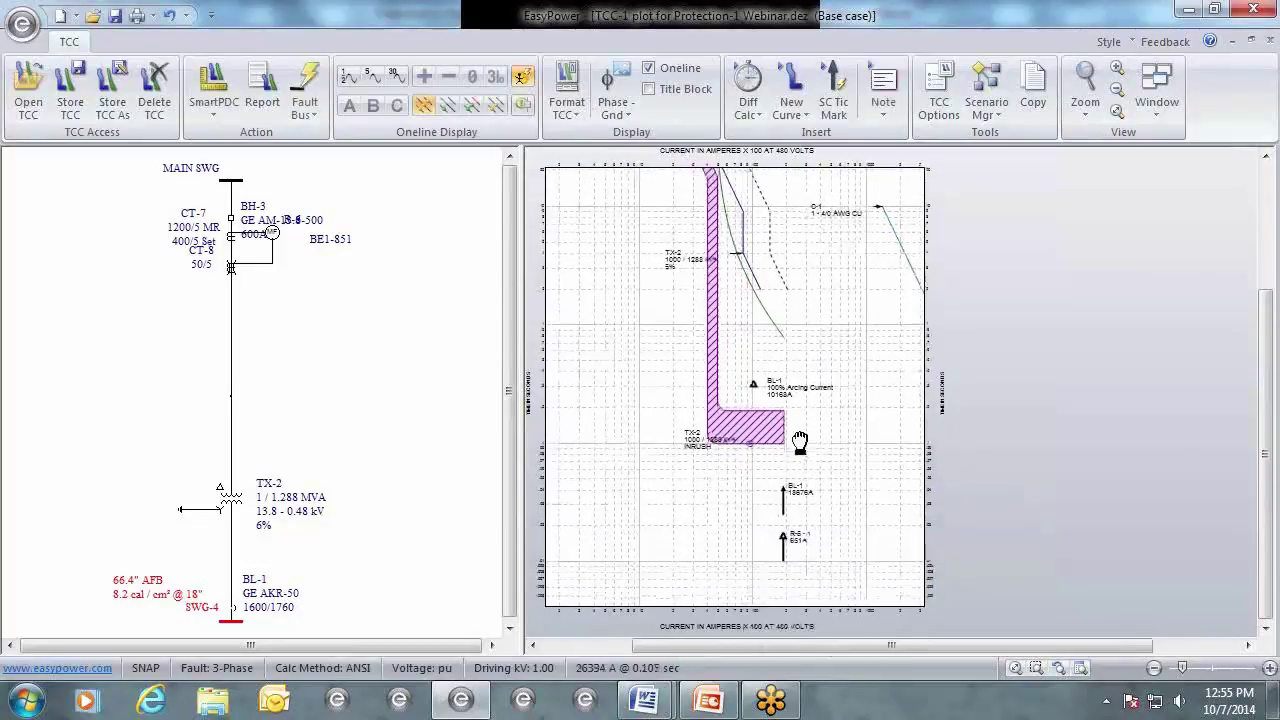
scroll(736, 440, up, 1)
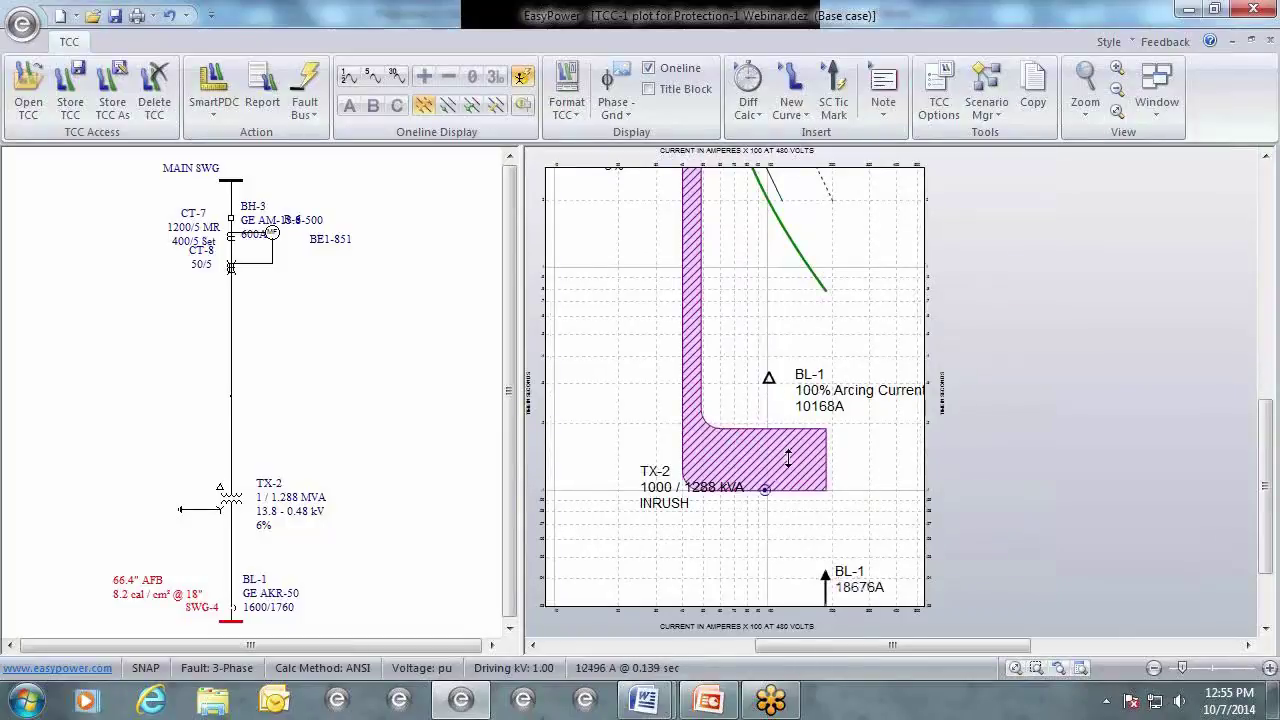
mouse_move(782, 450)
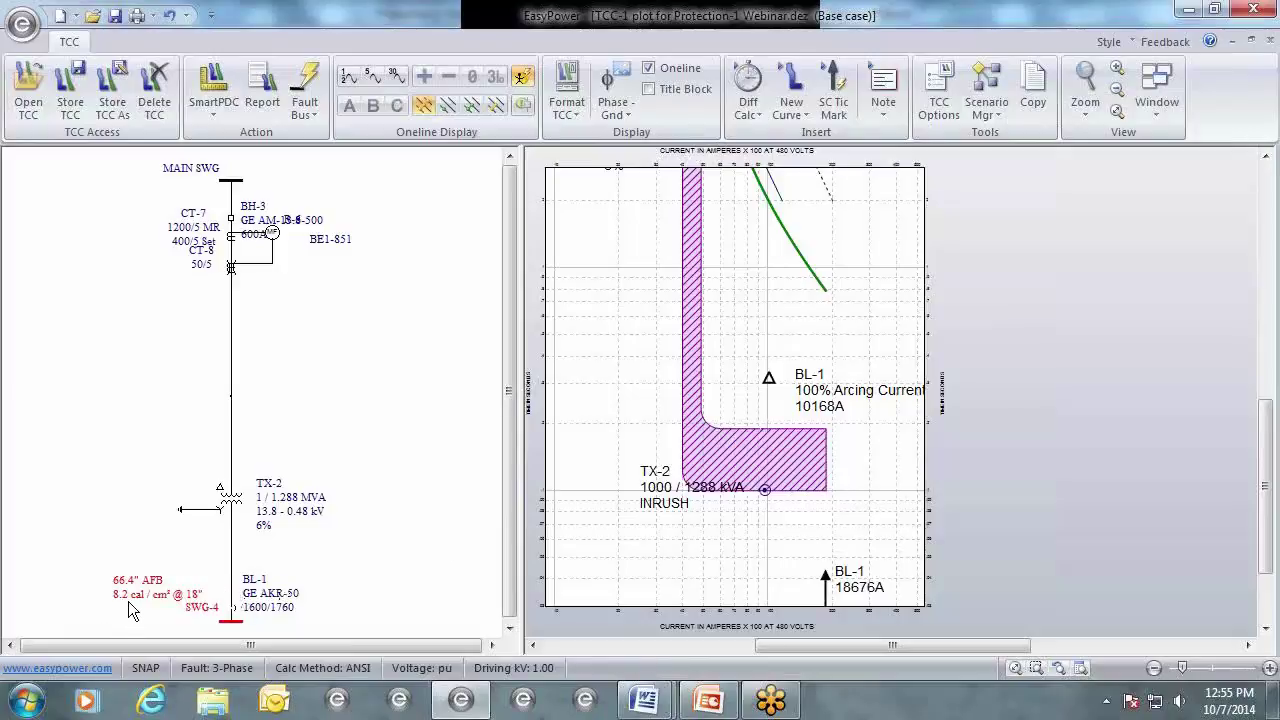
Raise the BL-1 short-time delay band to Int and further up to Max, keeping the 2.5 short-time pickup.
drag(742, 478, 755, 393)
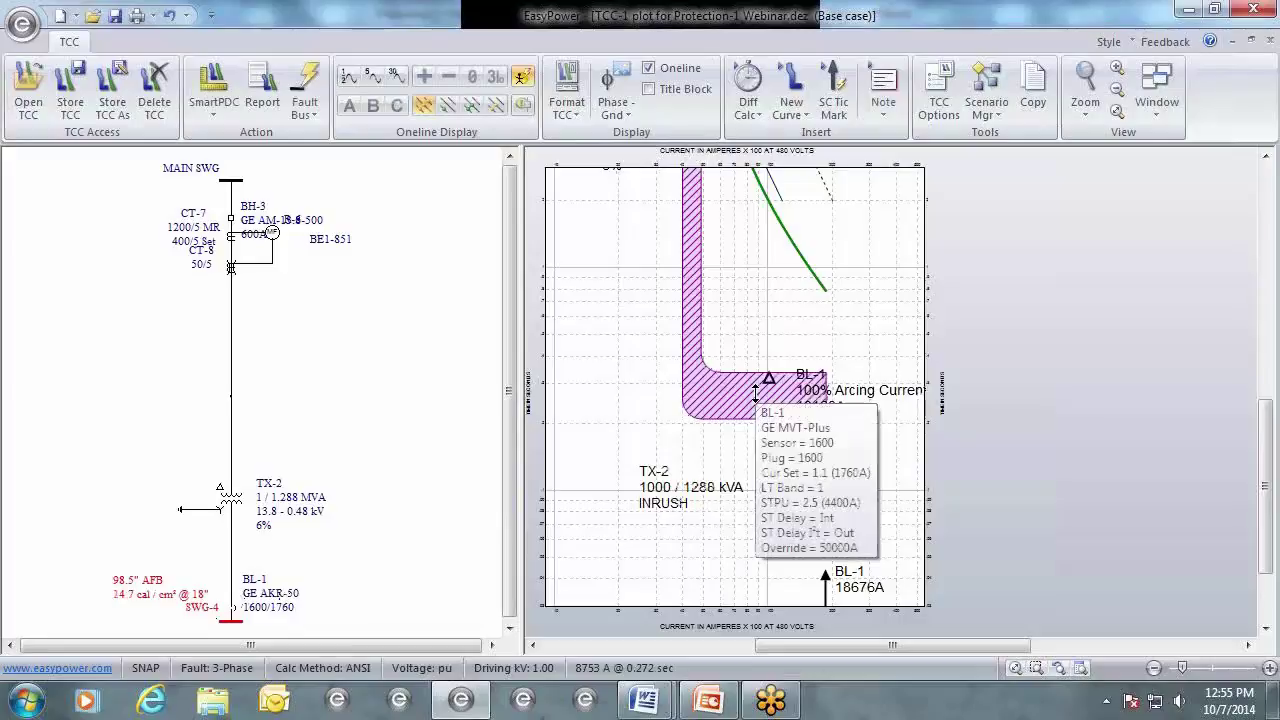
drag(755, 393, 754, 352)
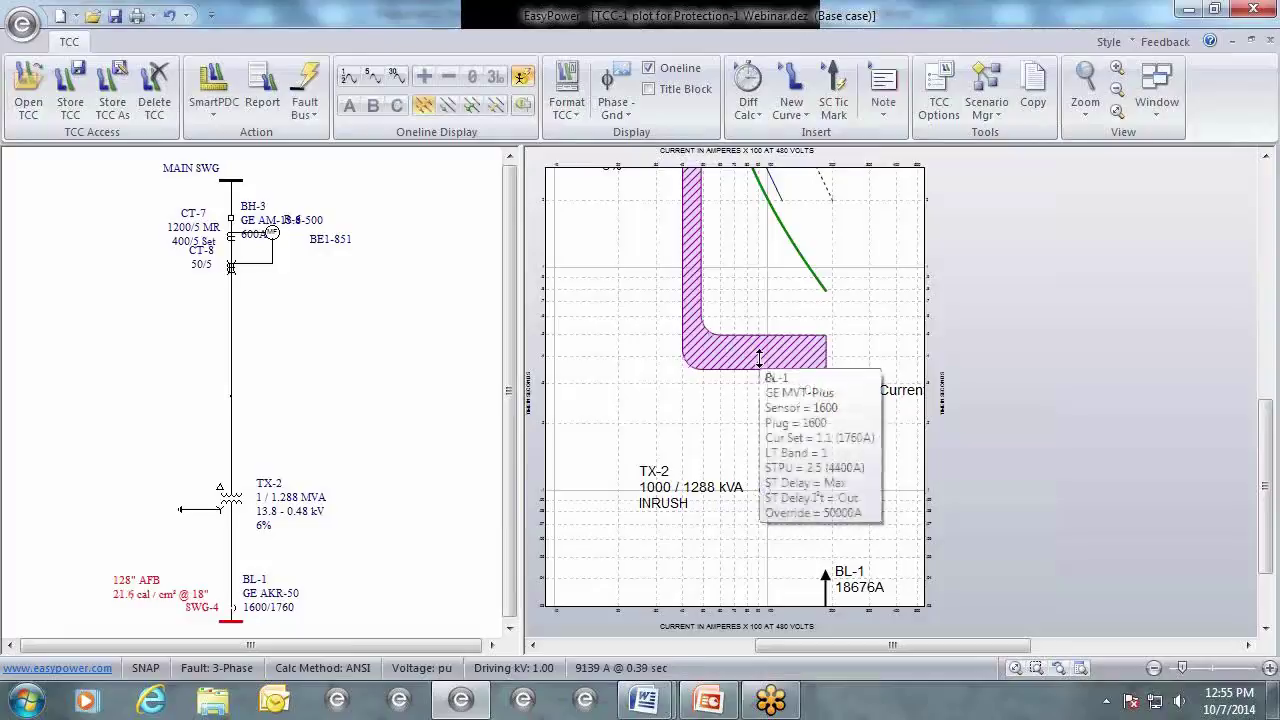
mouse_move(738, 352)
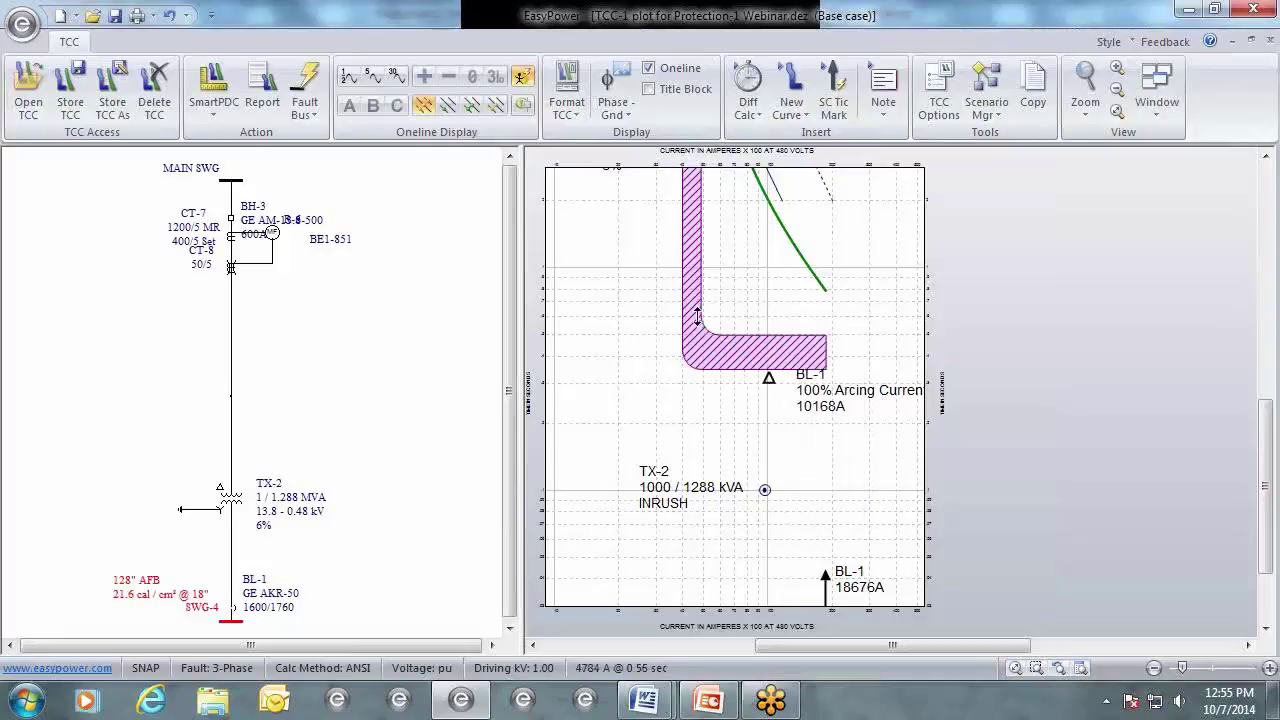
Raise the BL-1 short-time pickup to 7.5 (13200A), beyond the arcing current, and bring it back below the arcing current tick mark.
mouse_move(692, 297)
drag(692, 297, 800, 304)
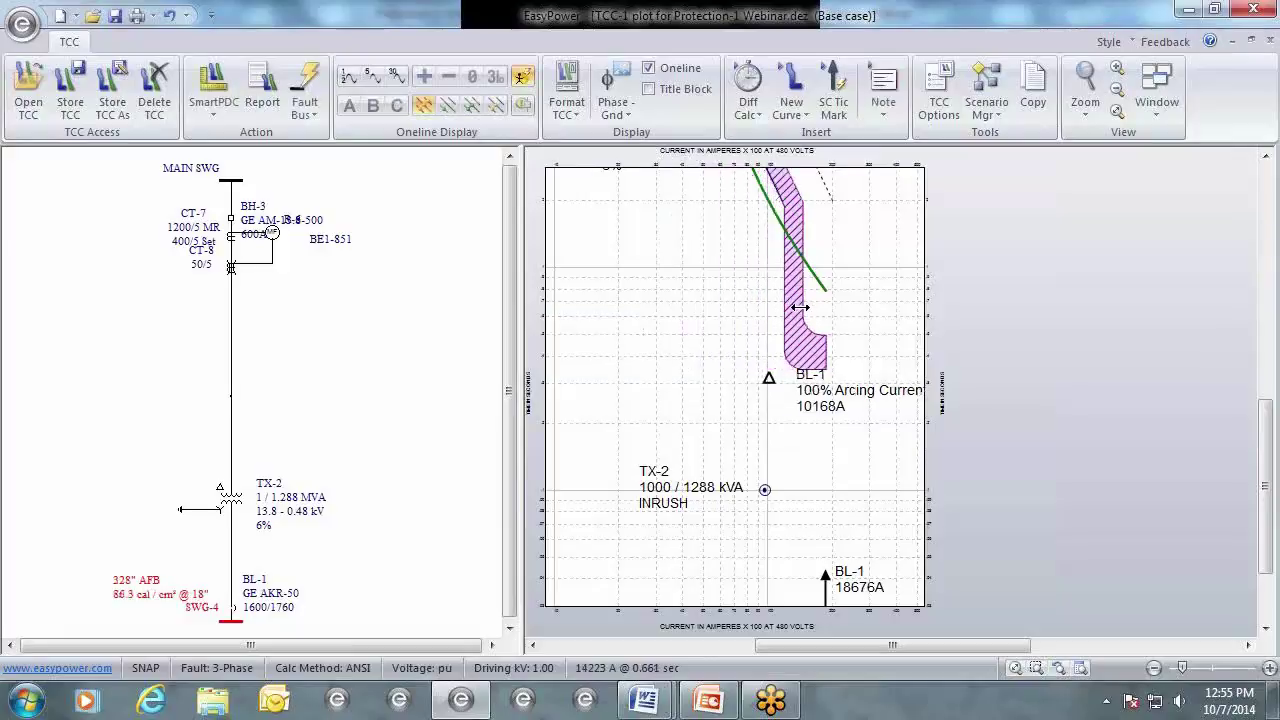
scroll(769, 318, down, 2)
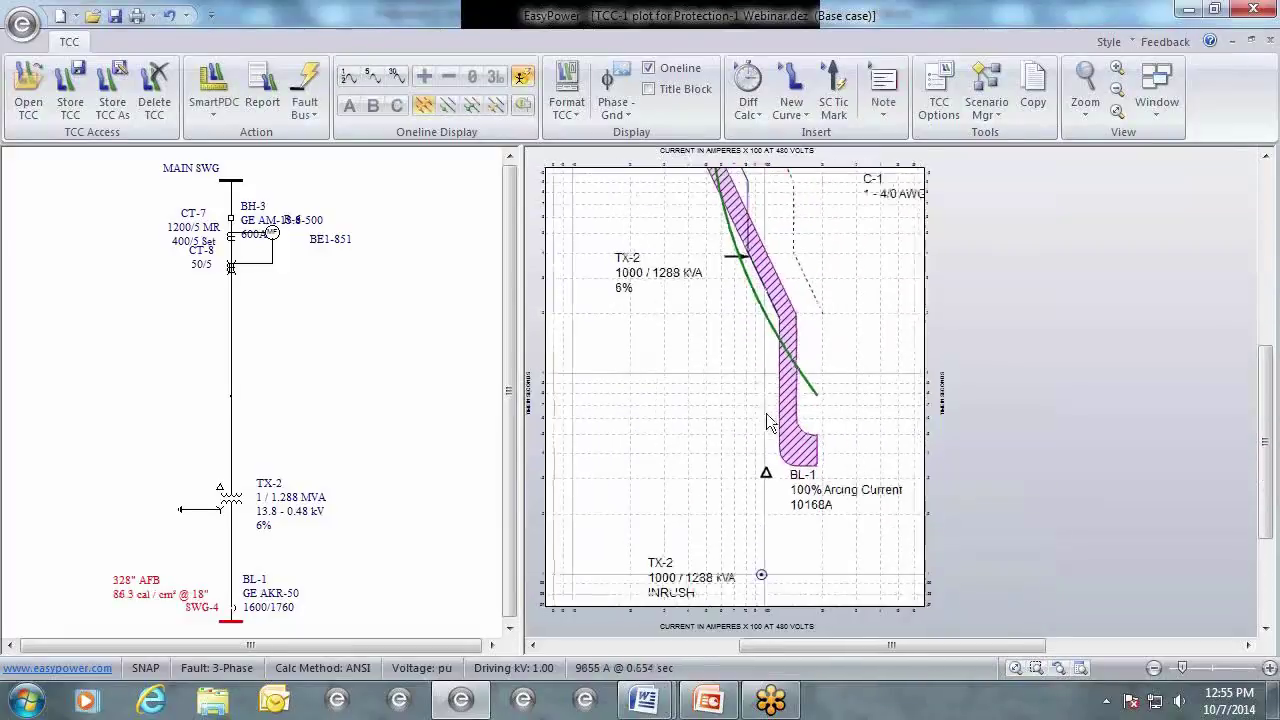
mouse_move(776, 389)
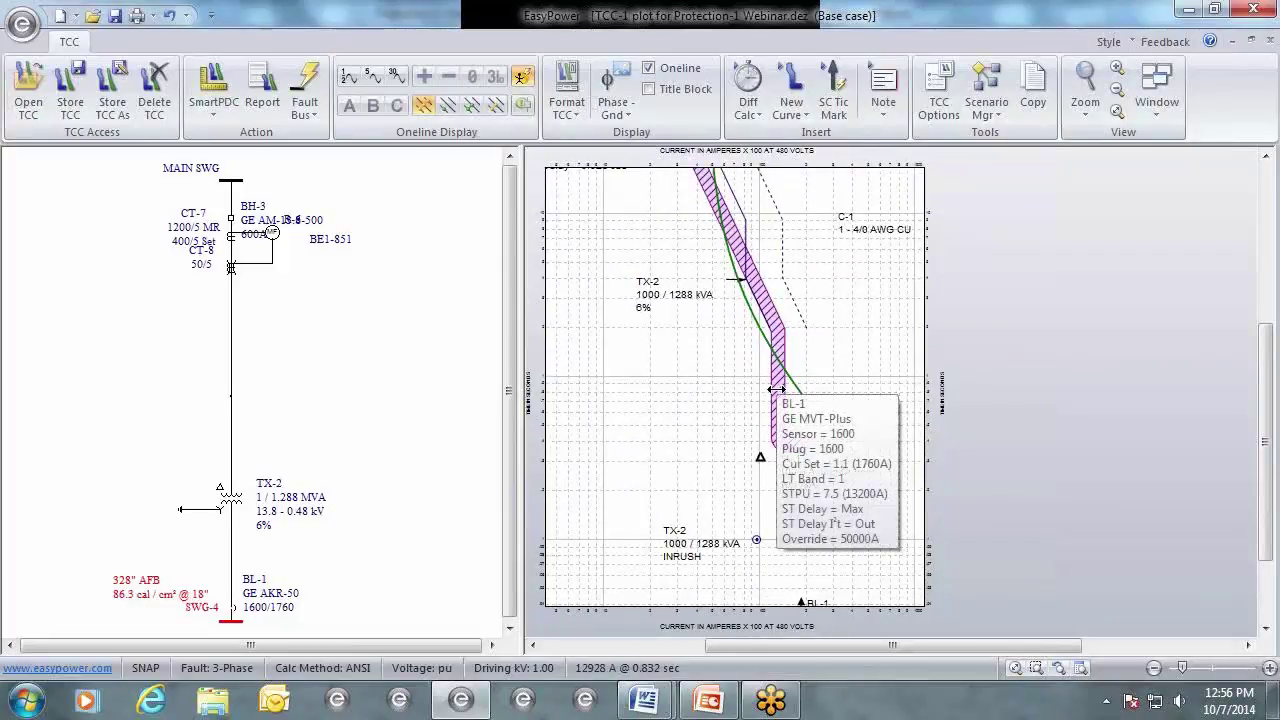
drag(776, 389, 734, 394)
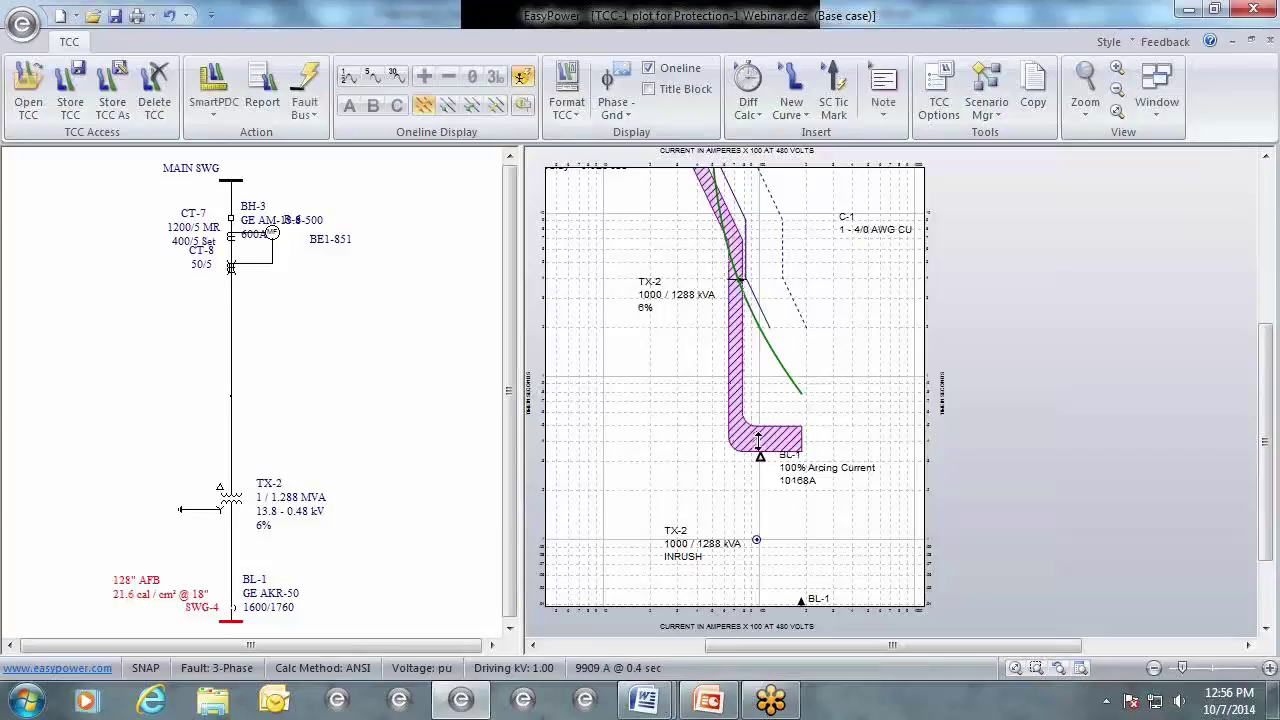
Lower the BL-1 short-time delay by one band and move the arcing current tick mark just above the trip band.
drag(762, 441, 776, 457)
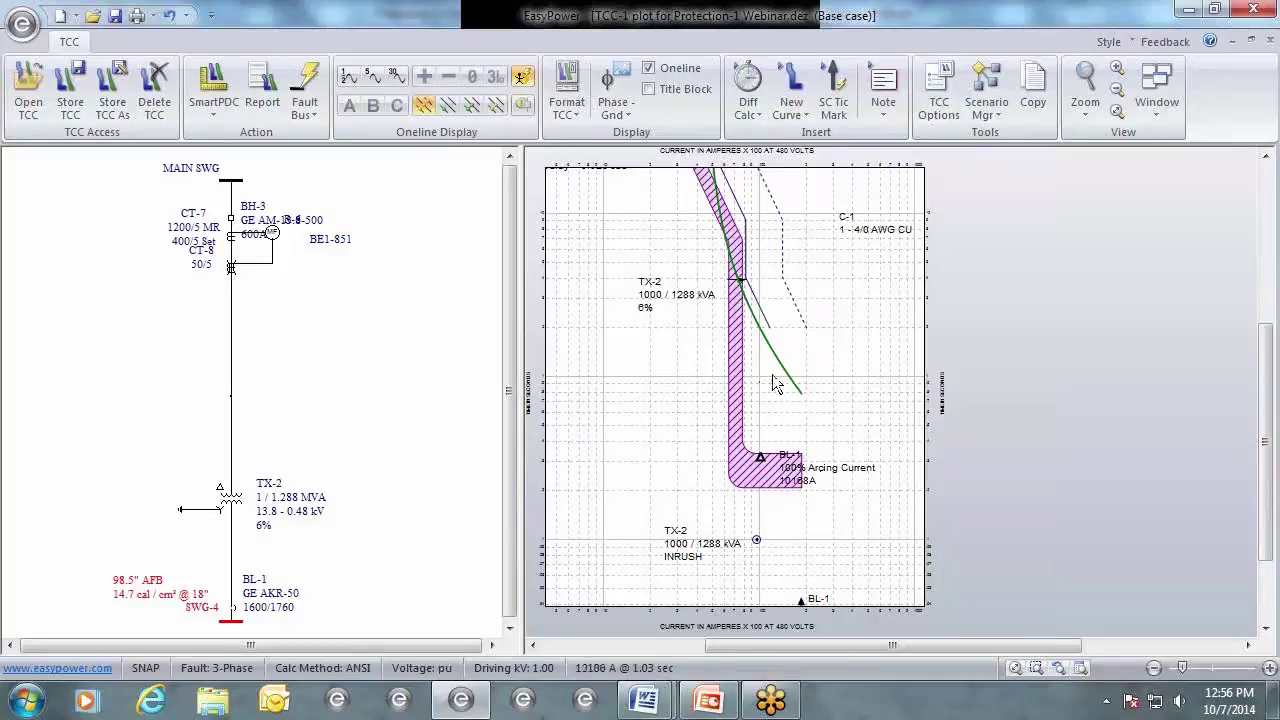
drag(760, 457, 762, 432)
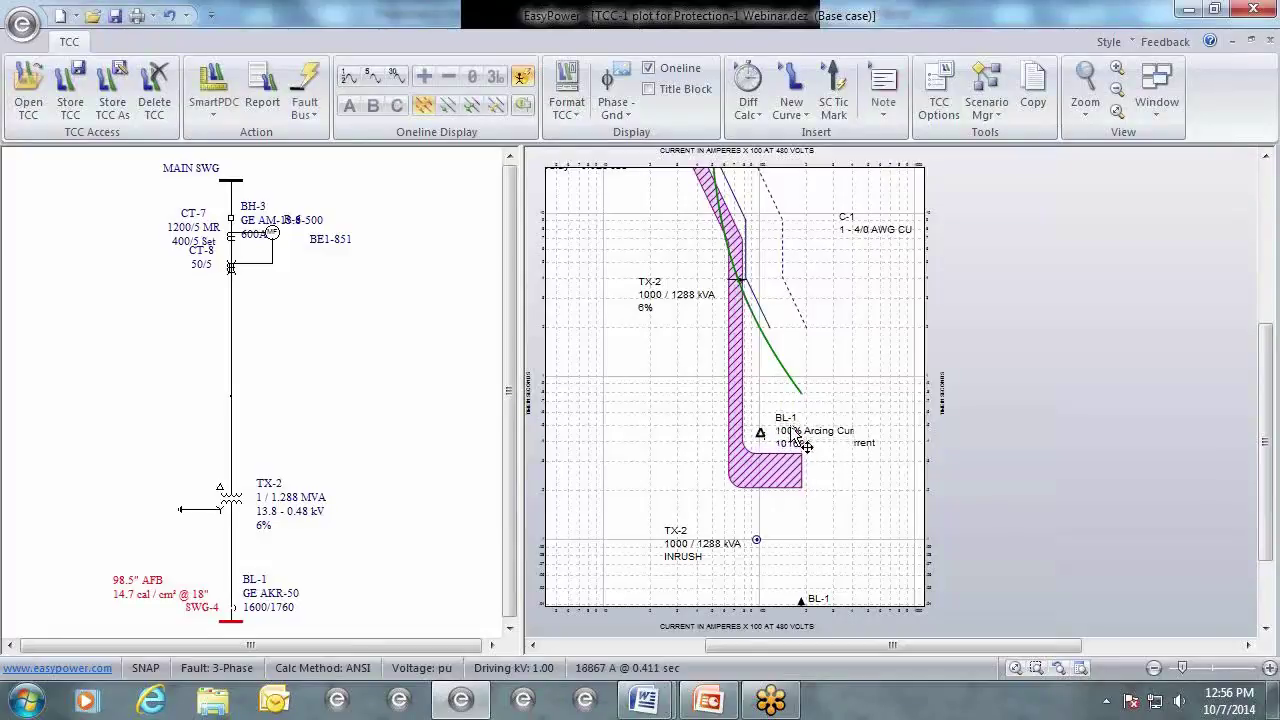
mouse_move(806, 445)
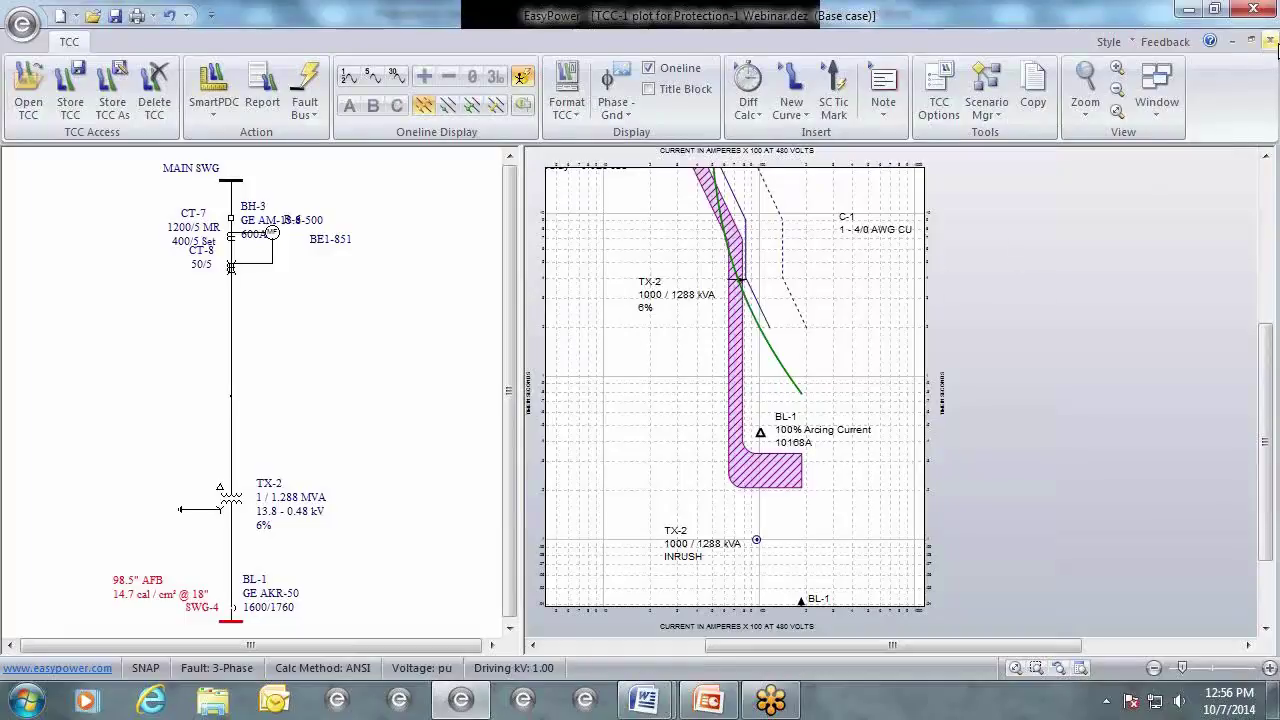
Close the time-current plot and return to database editing without saving the temporary changes.
click(1276, 45)
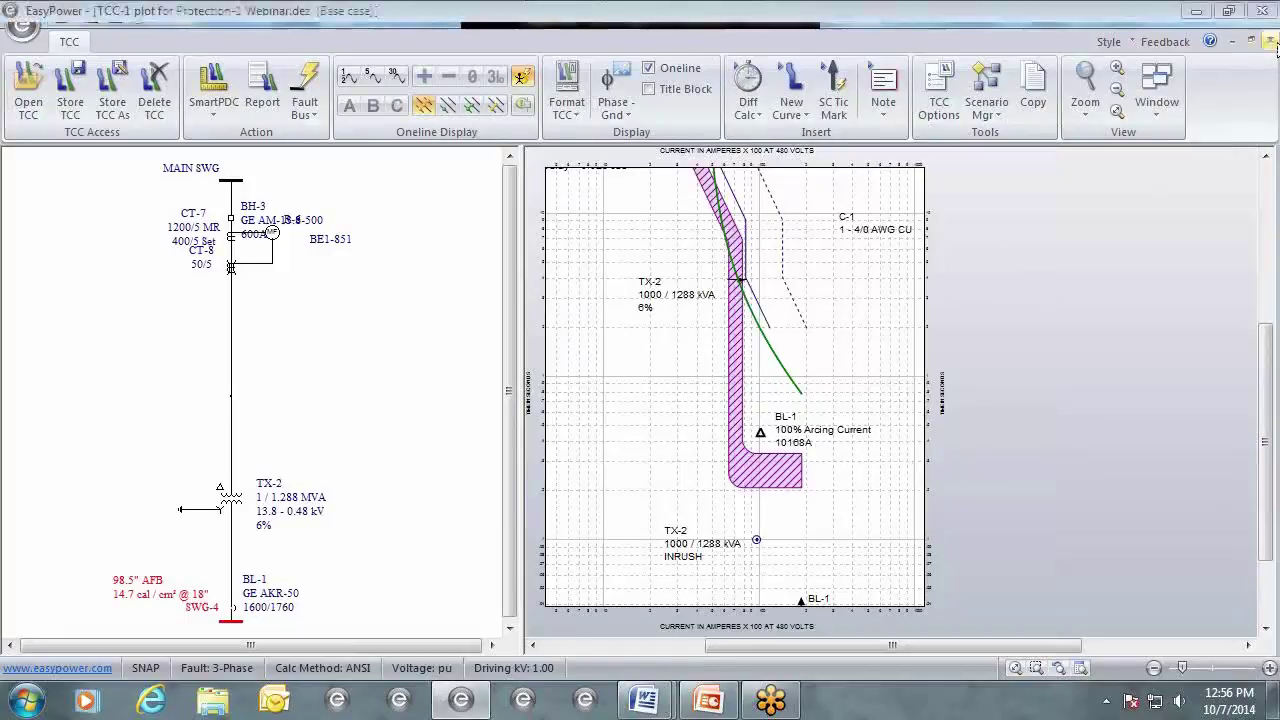
click(758, 395)
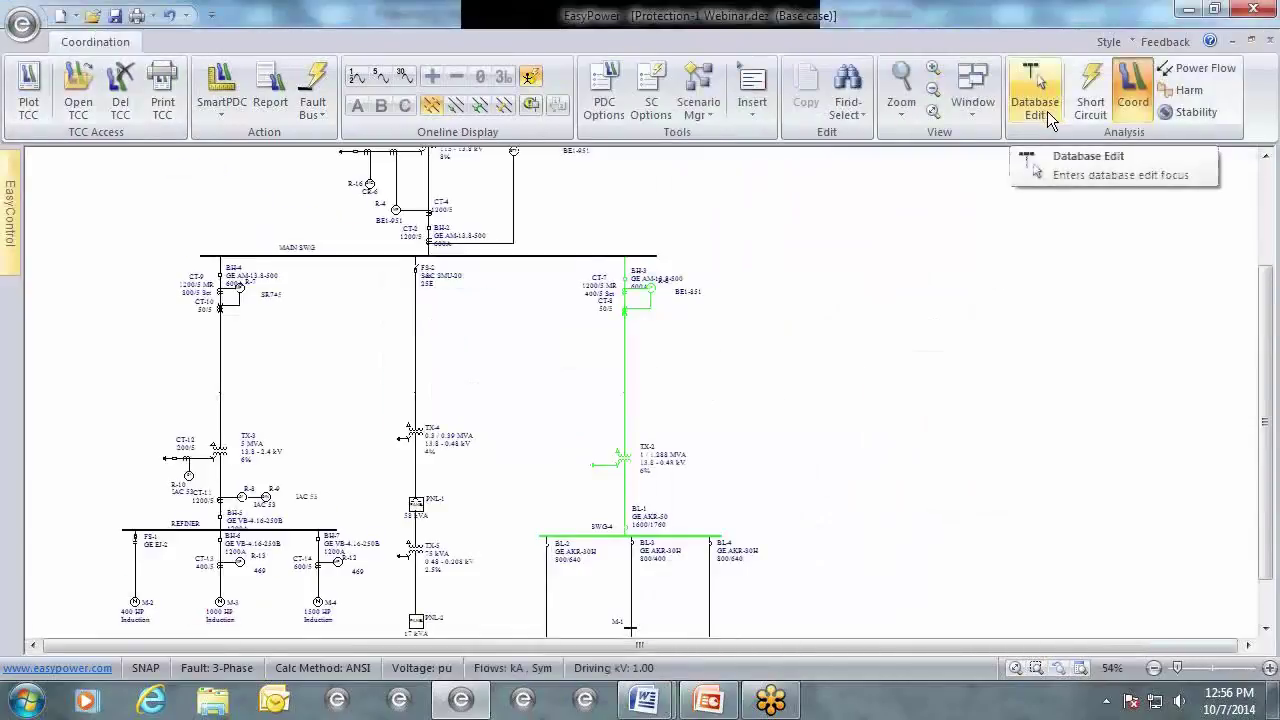
click(1047, 111)
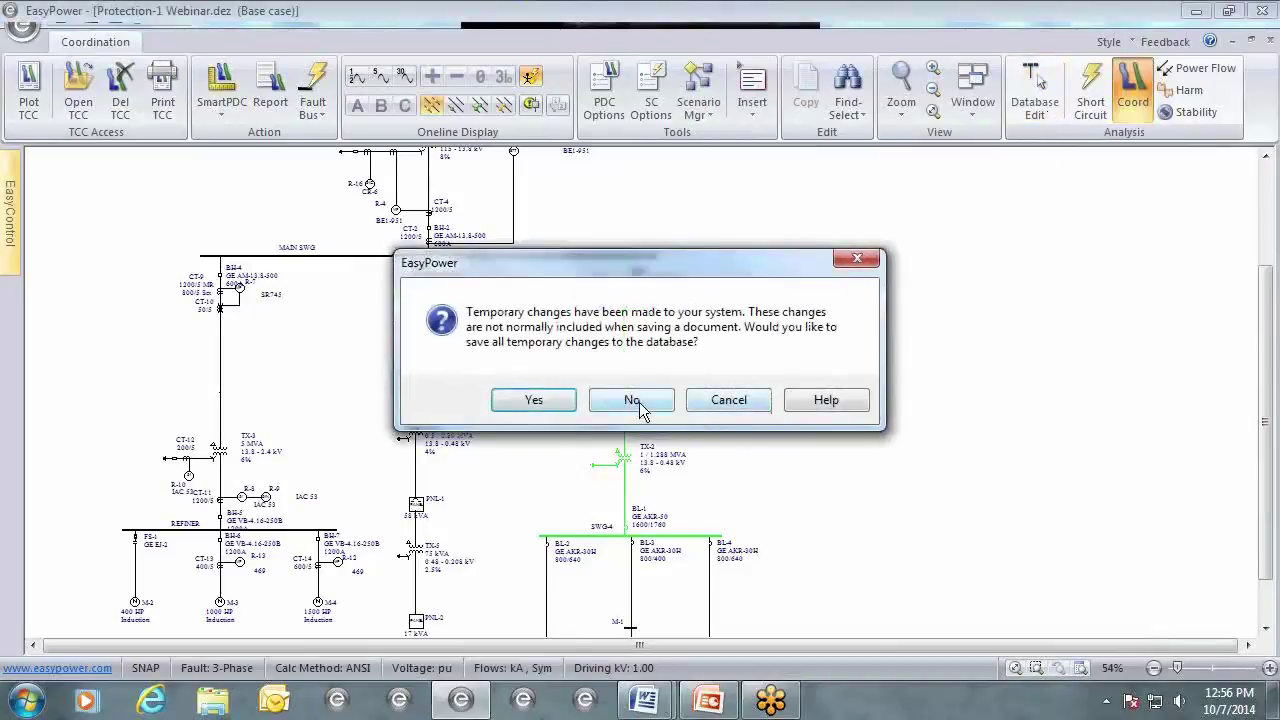
click(636, 400)
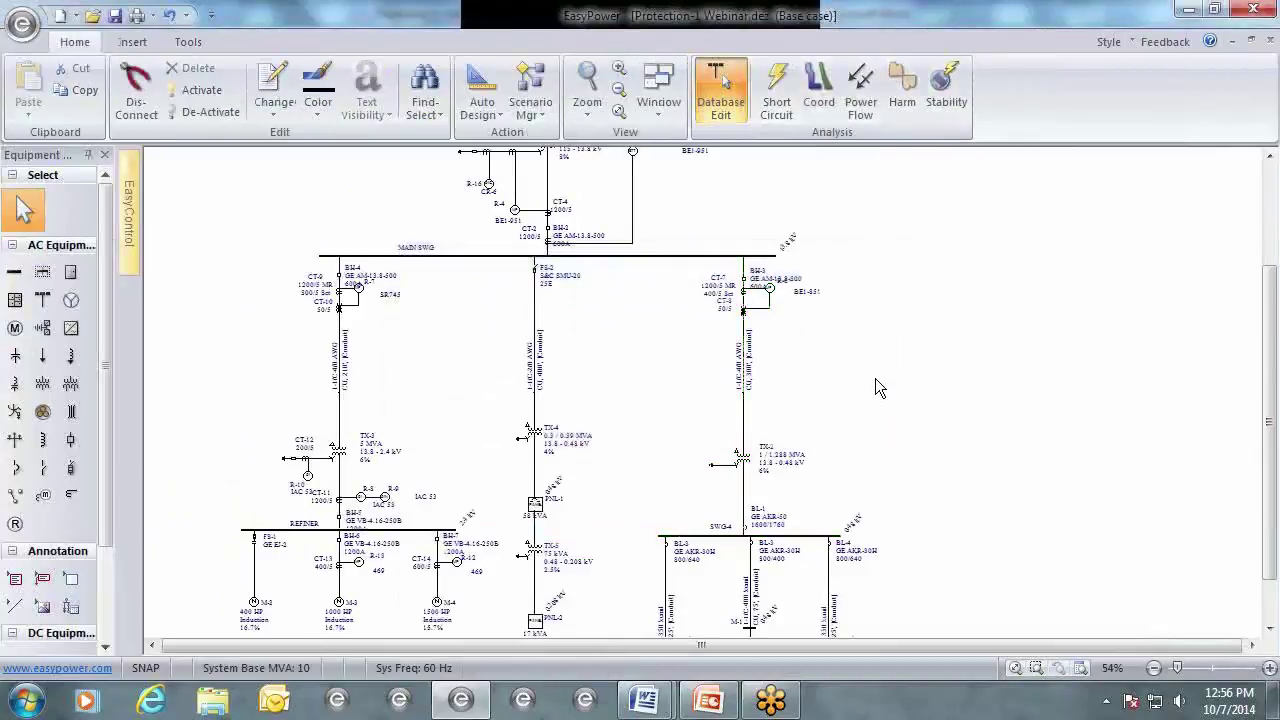